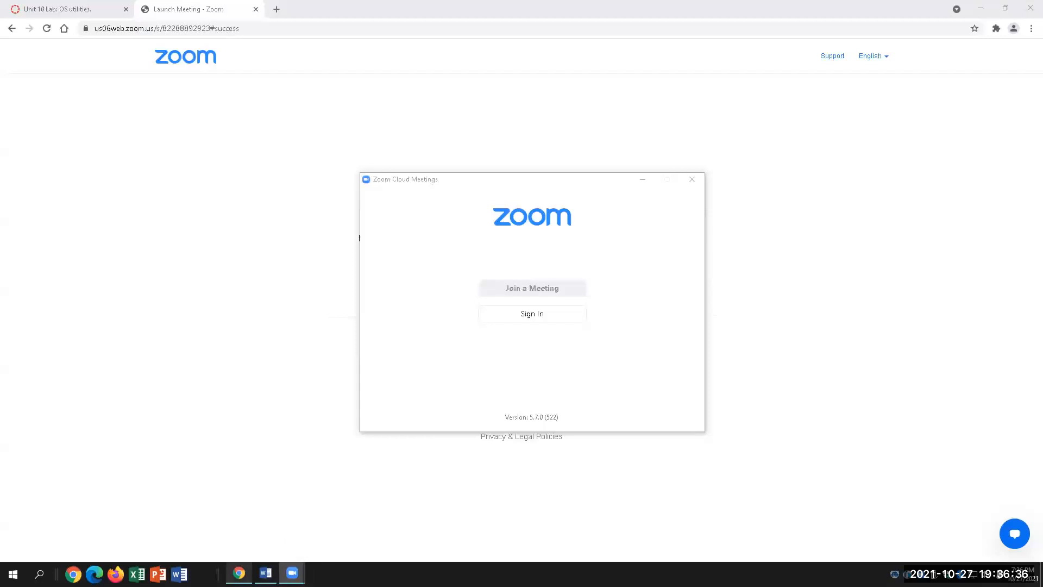
- Review the Unit 10 Lab: OS utilities assignment and the CompTIA A+ Practice Test section of the course modules
click(96, 12)
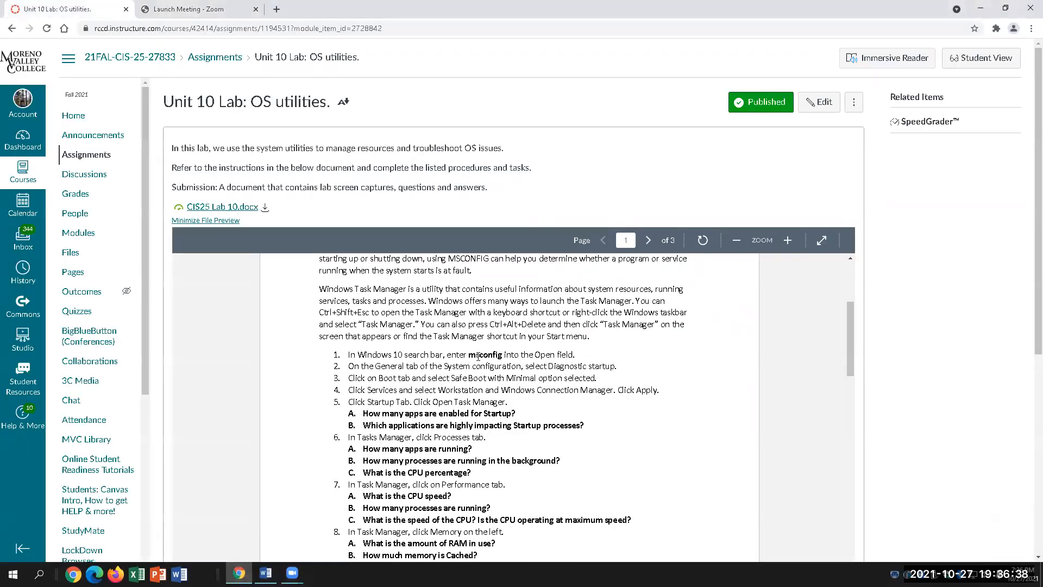
scroll(468, 358, down, 2)
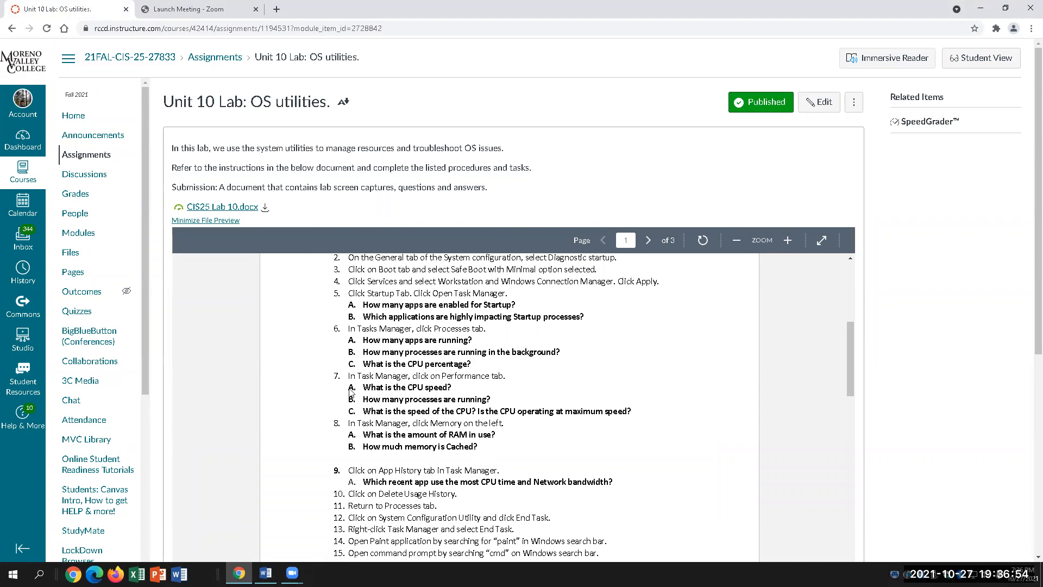
click(87, 234)
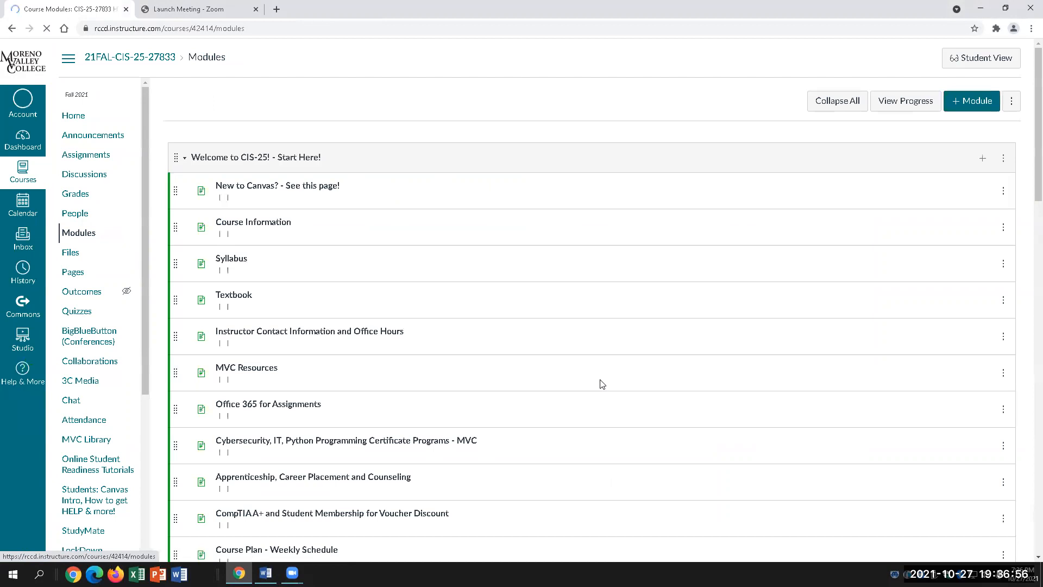
scroll(602, 381, down, 6)
scroll(605, 389, down, 10)
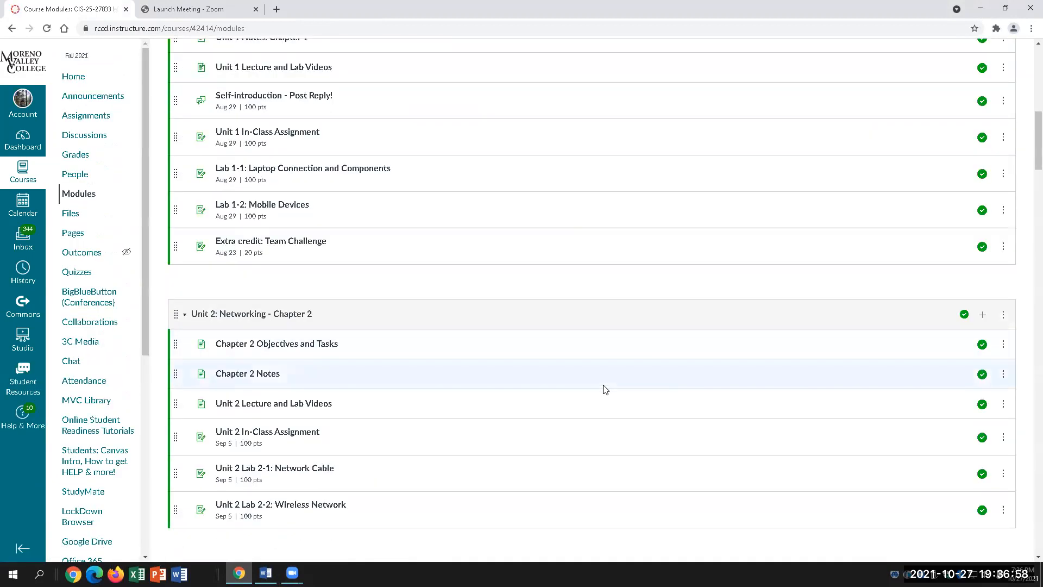
scroll(606, 390, down, 2)
drag(1029, 205, 1028, 498)
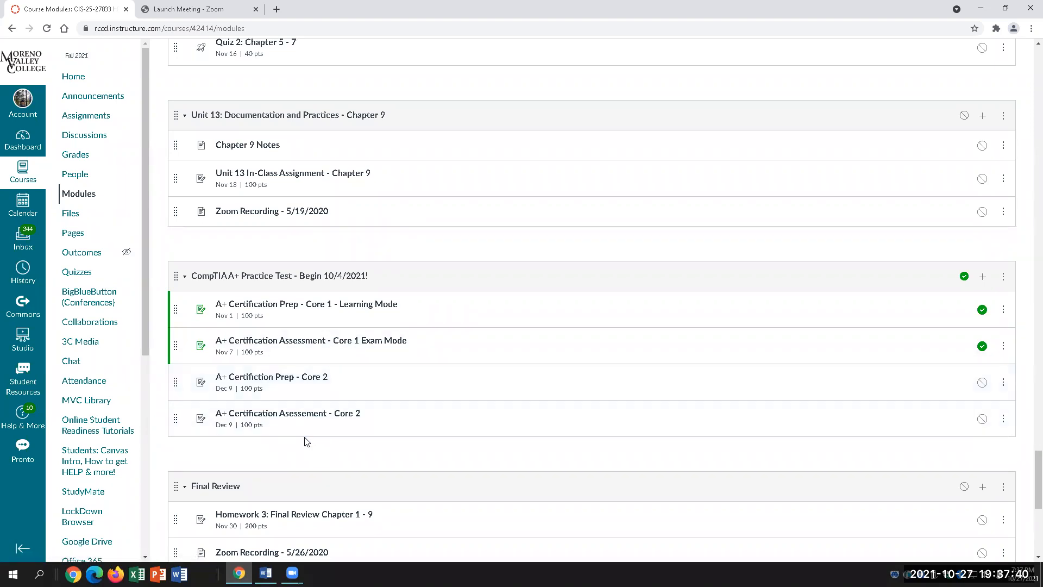
scroll(307, 441, down, 1)
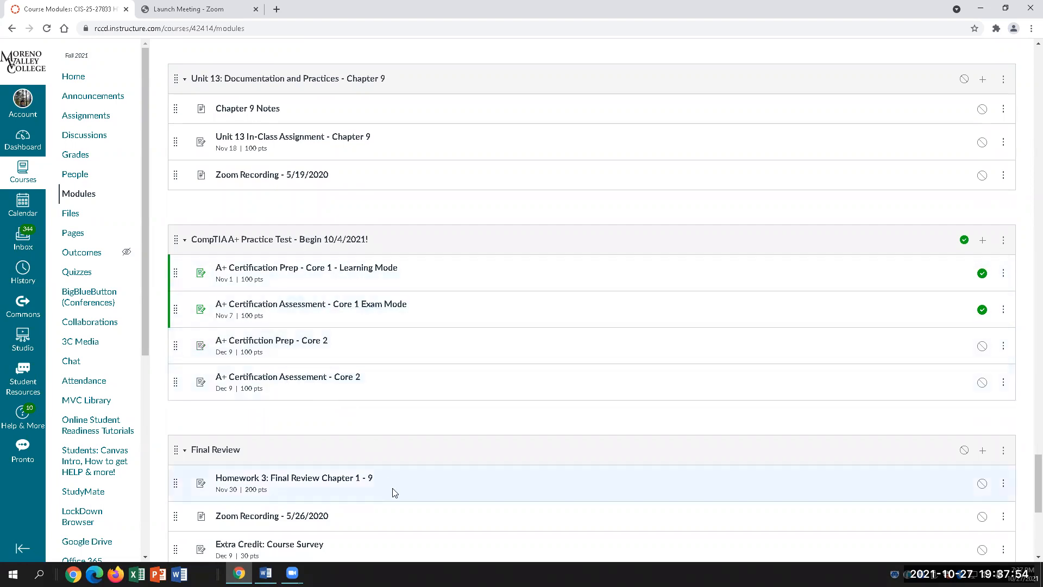
- Switch to CIS25 Lab 10.docx in Word and read the MSCONFIG and Task Manager introduction and the first numbered instructions
mouse_move(266, 573)
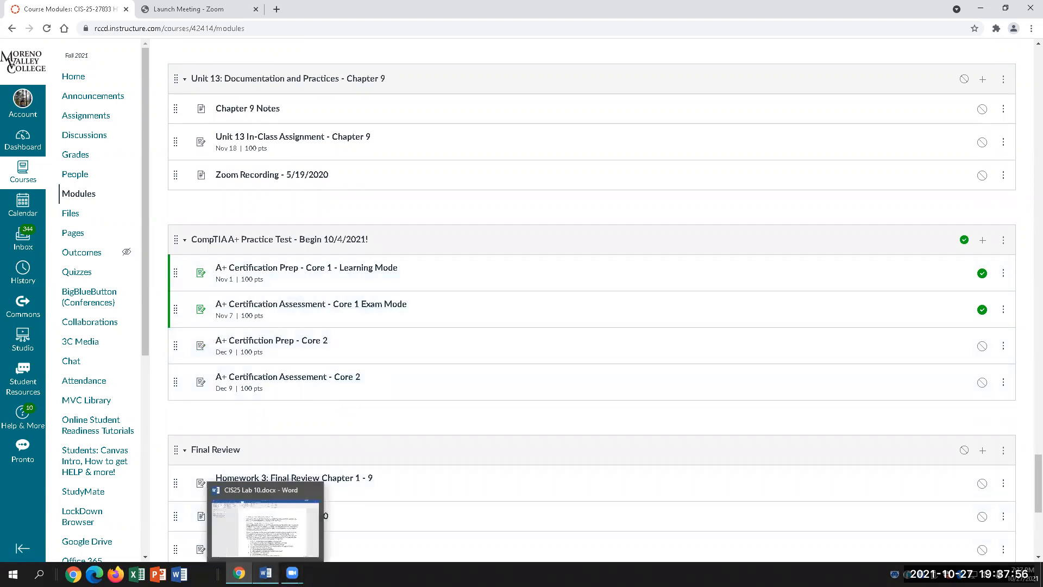
click(277, 540)
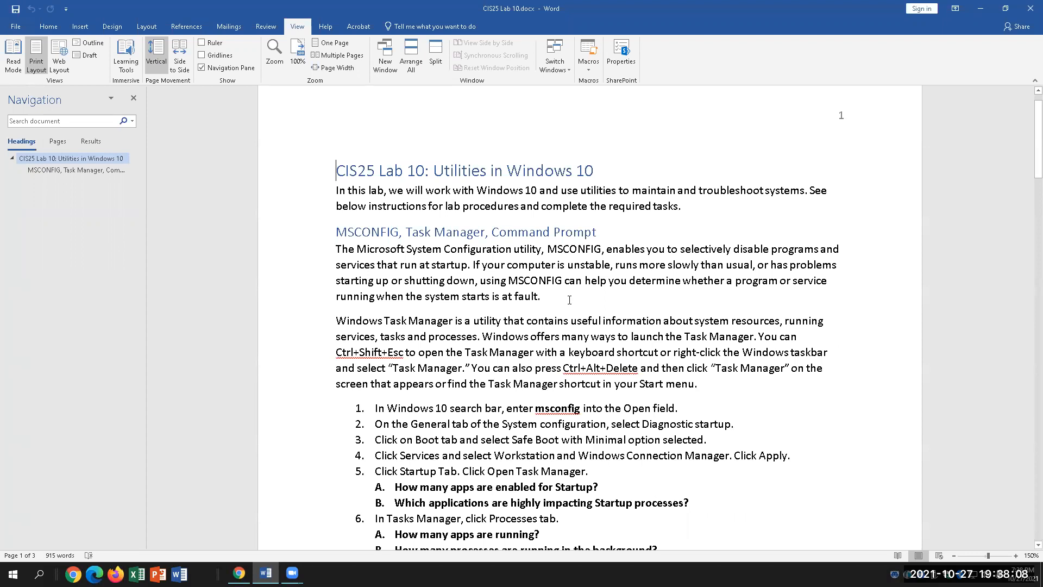
click(641, 301)
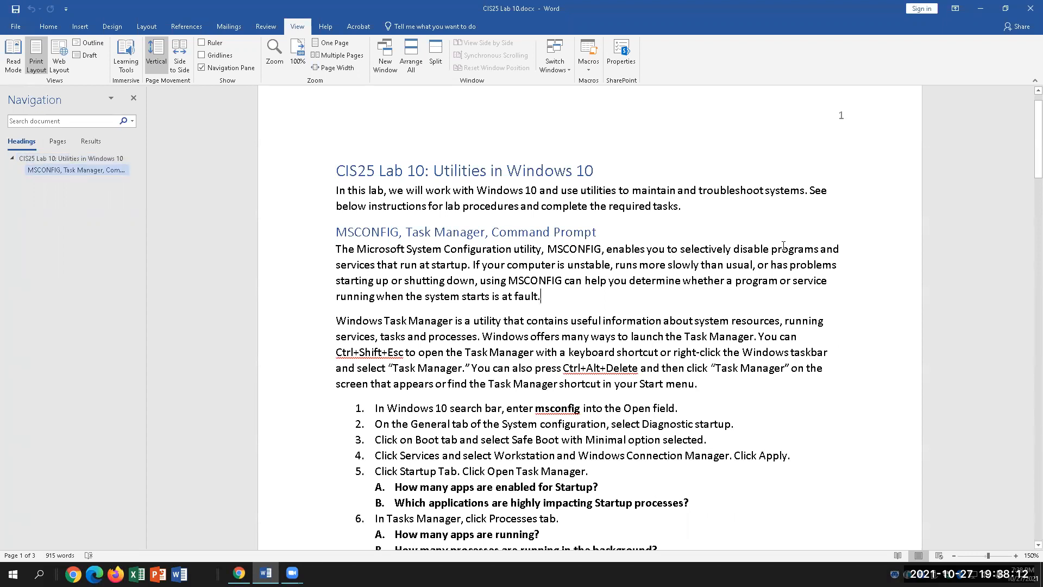
drag(681, 249, 747, 278)
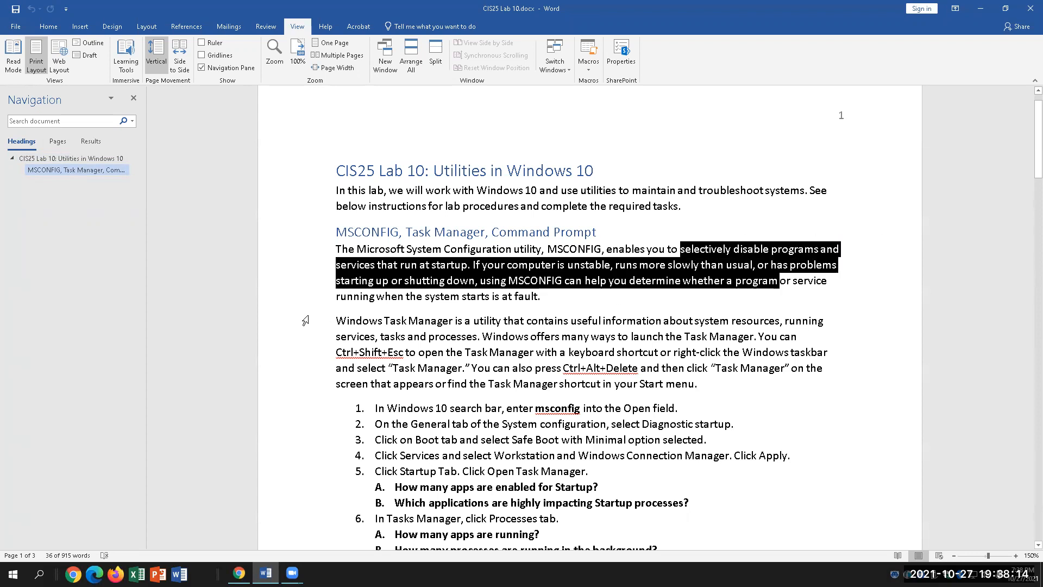
click(411, 266)
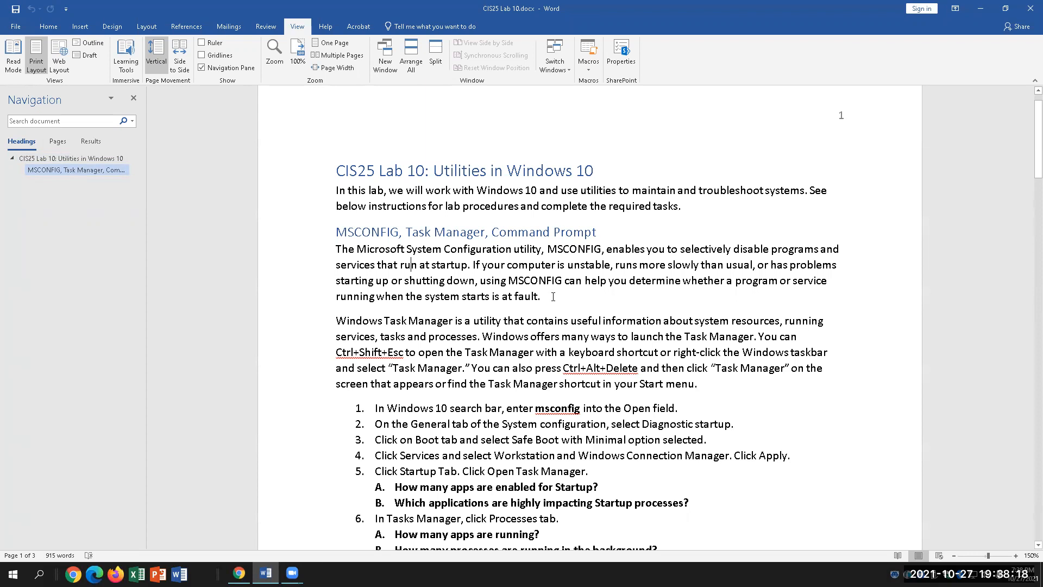
click(614, 265)
click(562, 288)
scroll(489, 387, down, 1)
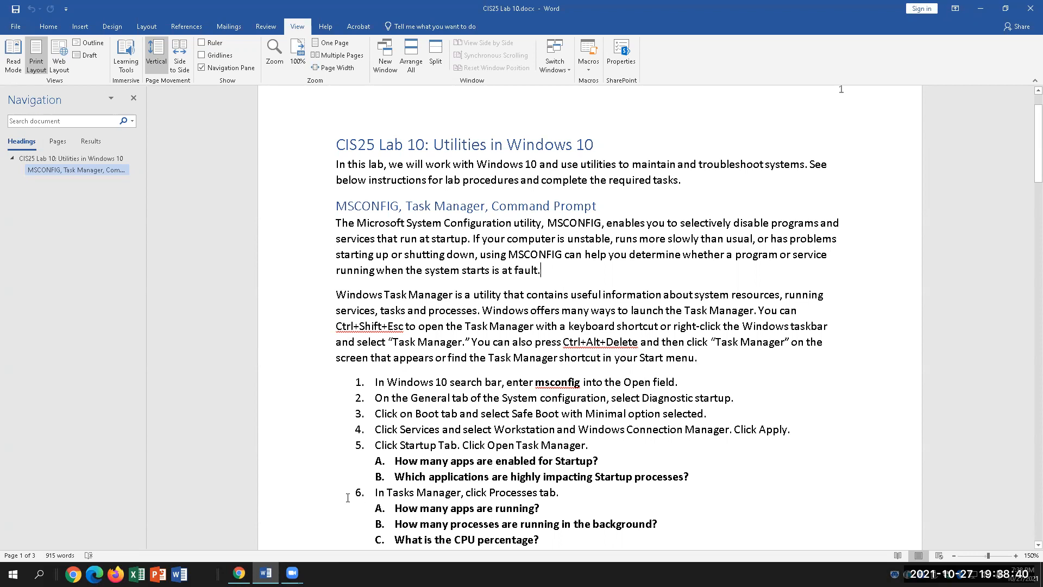
scroll(348, 498, down, 2)
- Search Windows for msconfig, open System Configuration, and move its window clear of the lab instructions
click(39, 574)
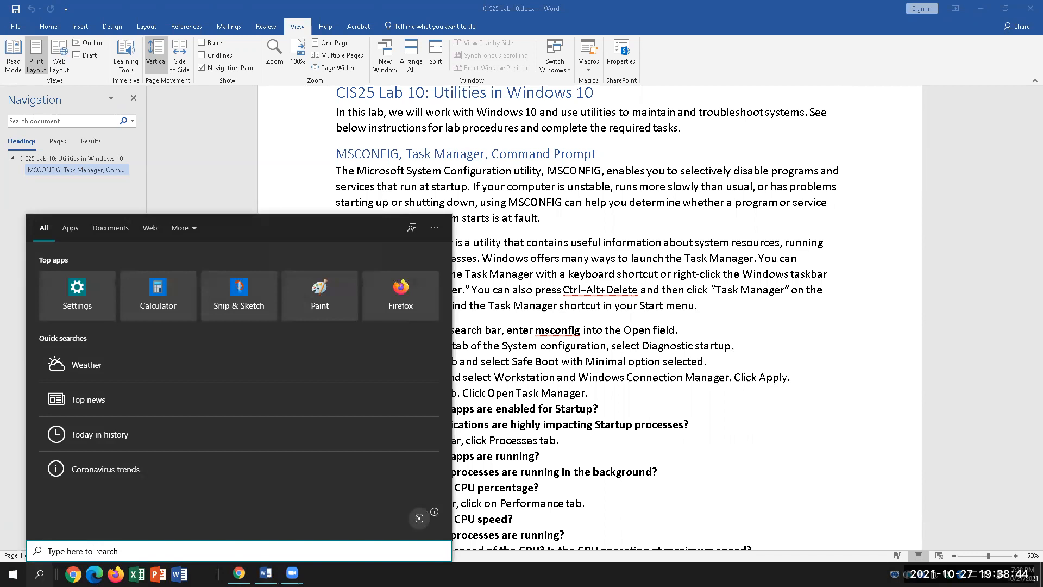
text(msconfig)
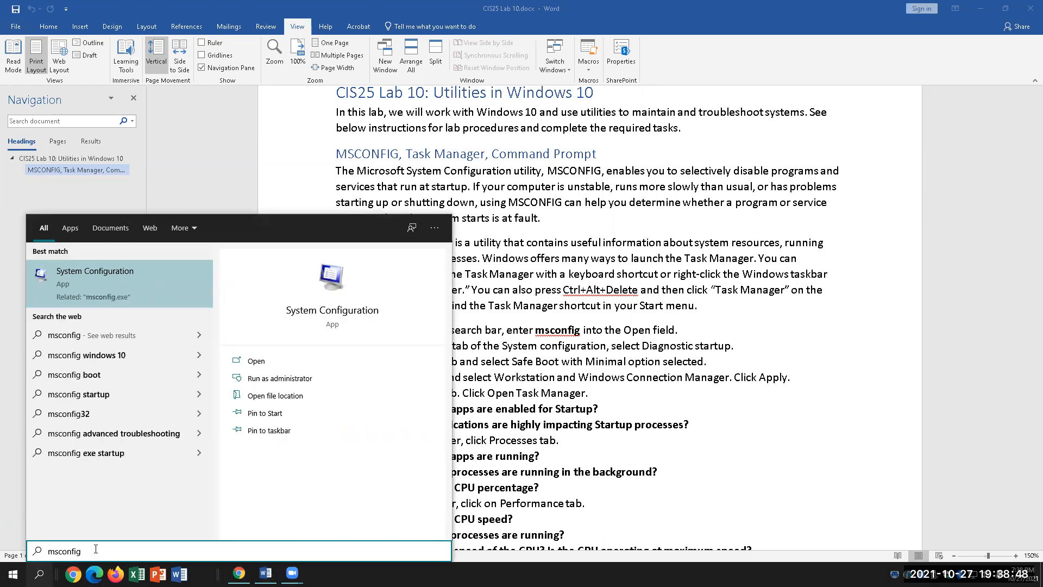
click(101, 290)
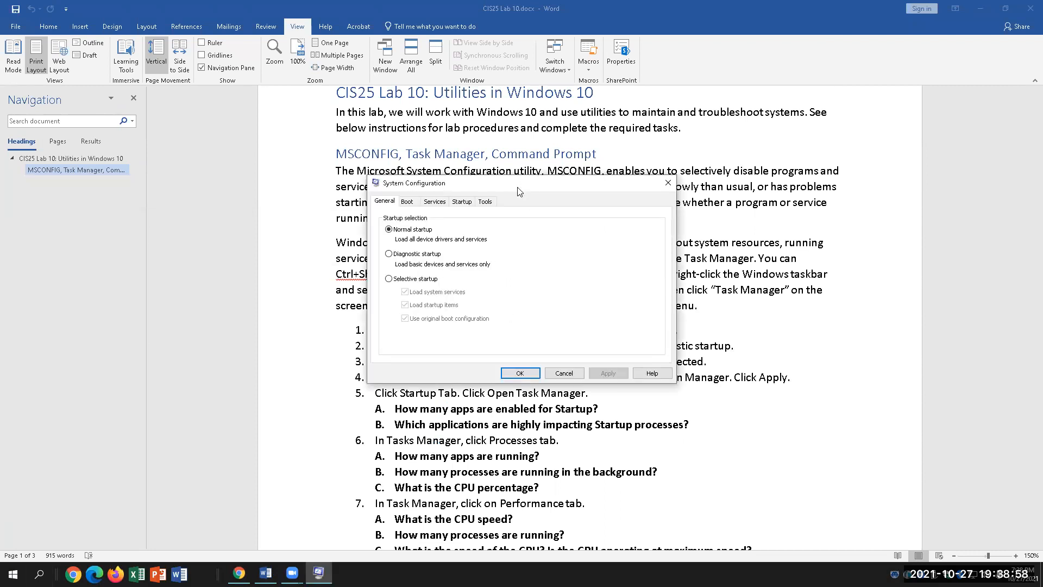
drag(518, 191, 200, 178)
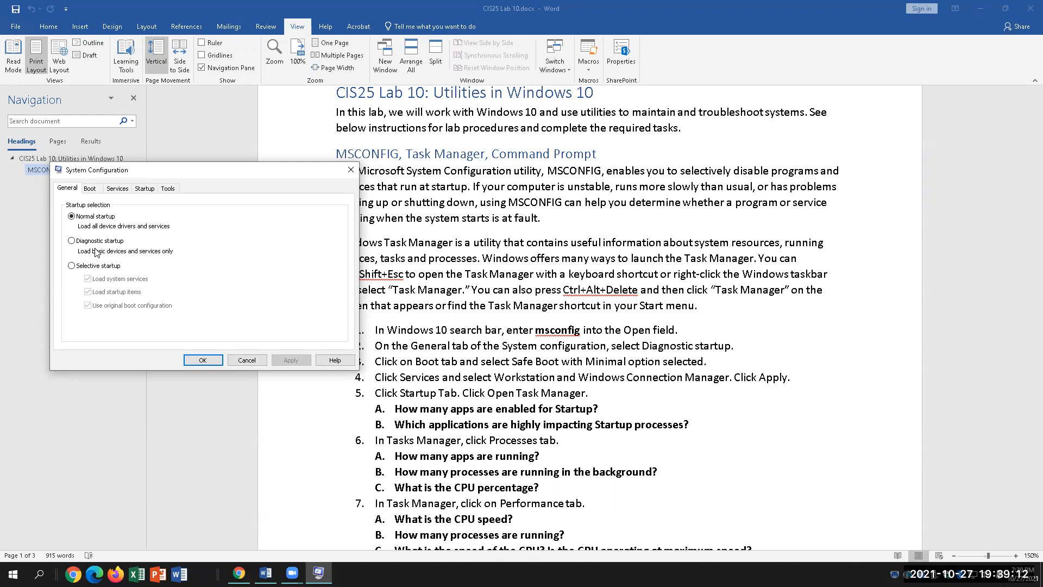
- Select Diagnostic startup and apply Safe boot with the Minimal option in System Configuration
click(126, 243)
click(91, 193)
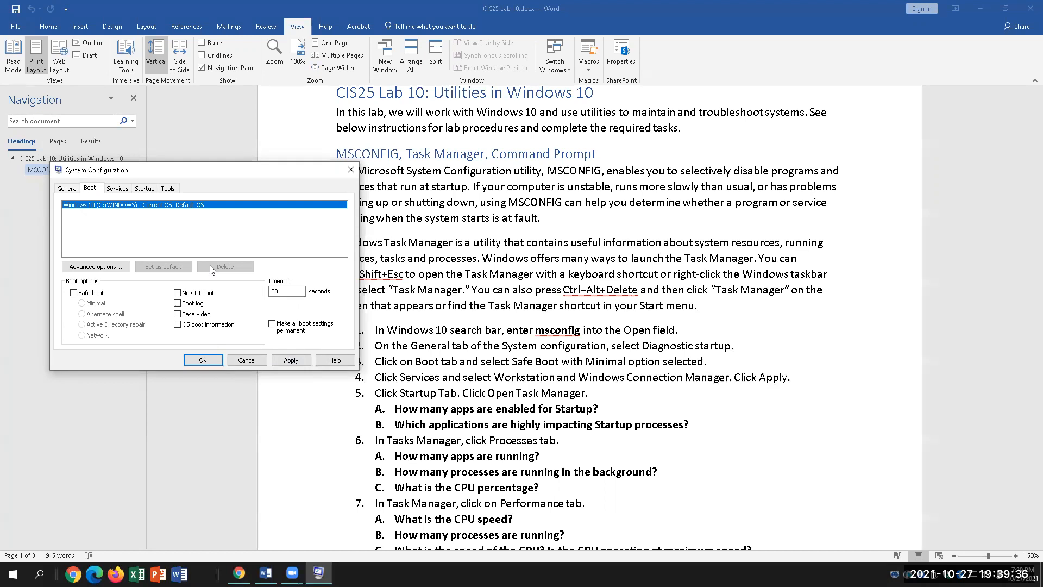
click(73, 293)
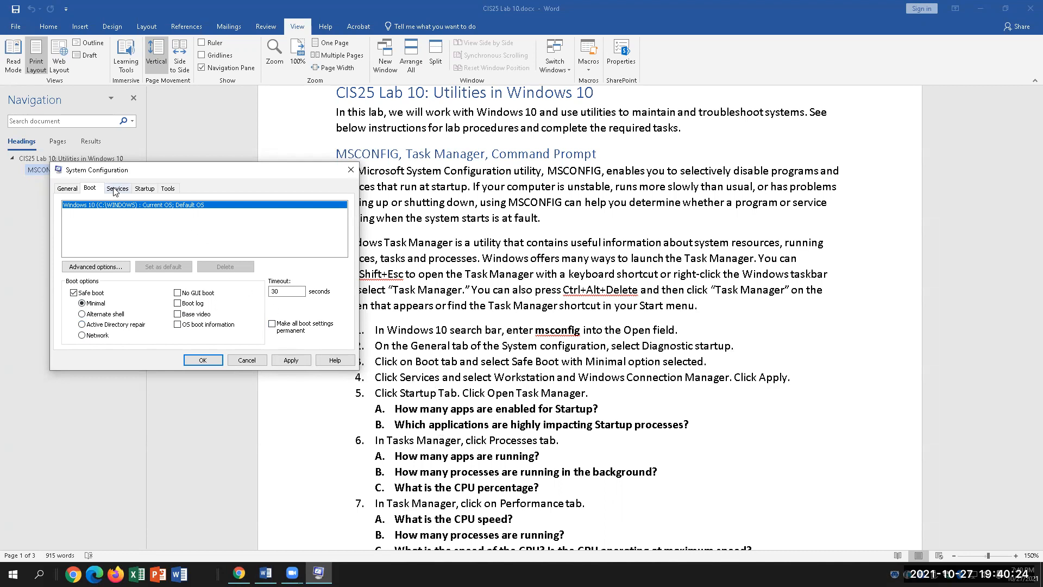
click(291, 360)
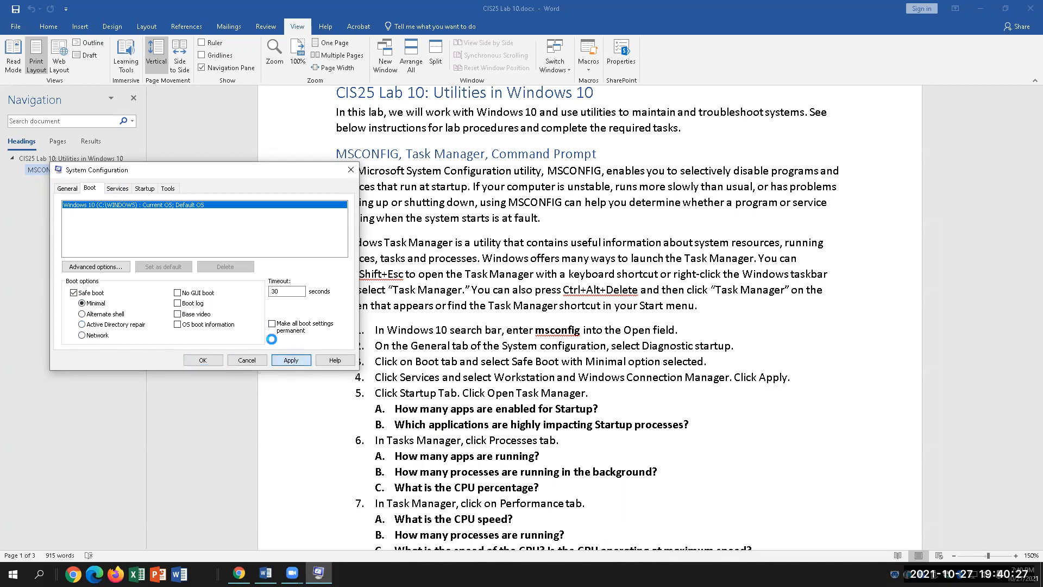
- Browse the services in System Configuration and sort the list by service name
click(117, 190)
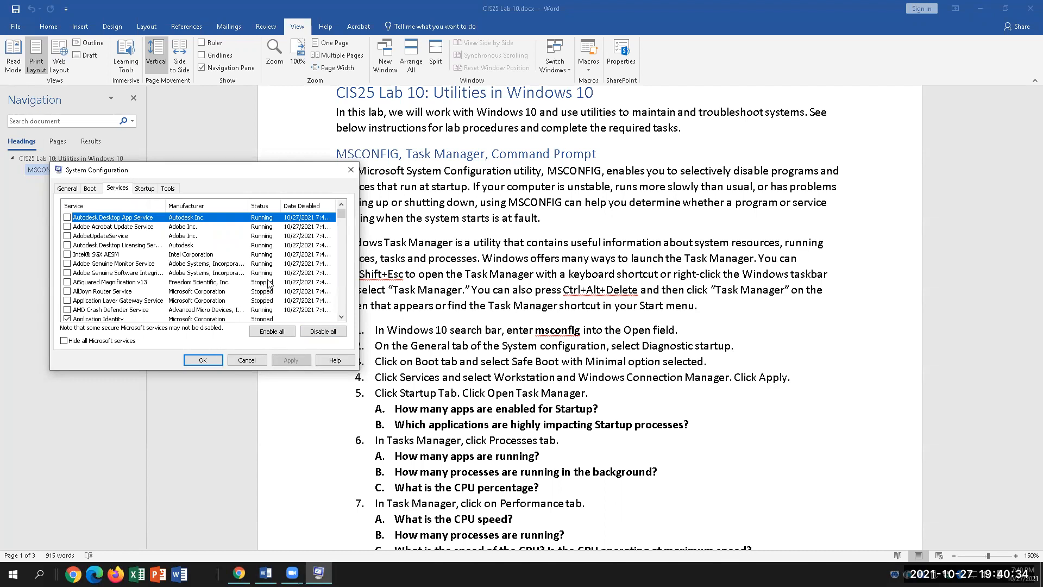
scroll(261, 278, down, 1)
scroll(261, 278, down, 2)
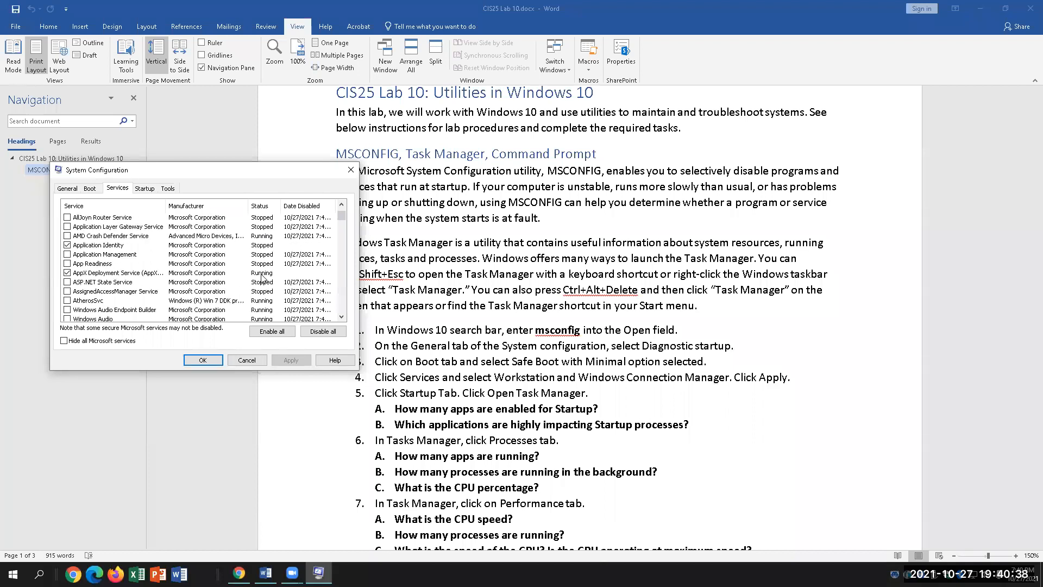
scroll(262, 277, down, 2)
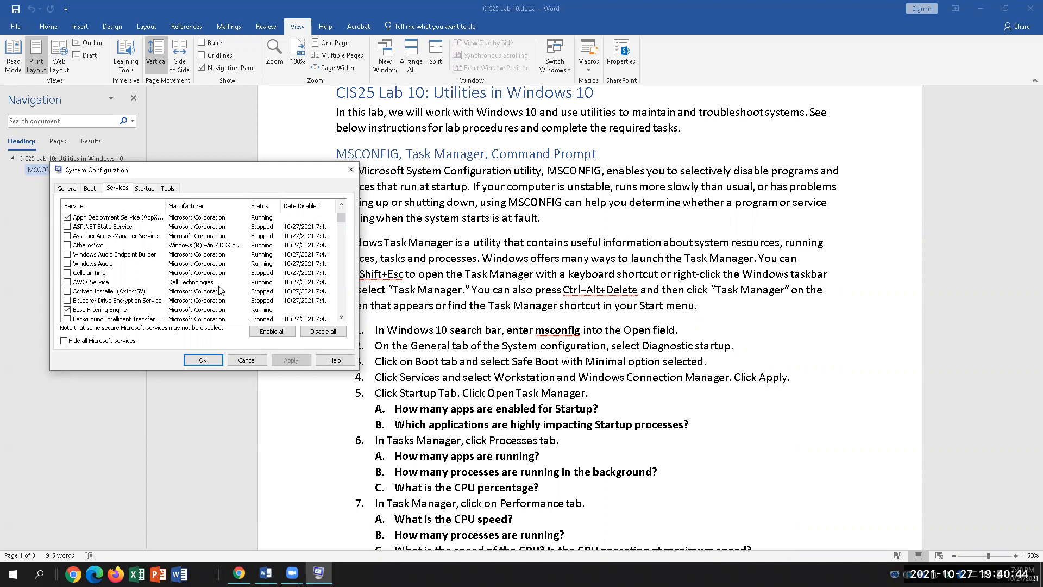
click(342, 244)
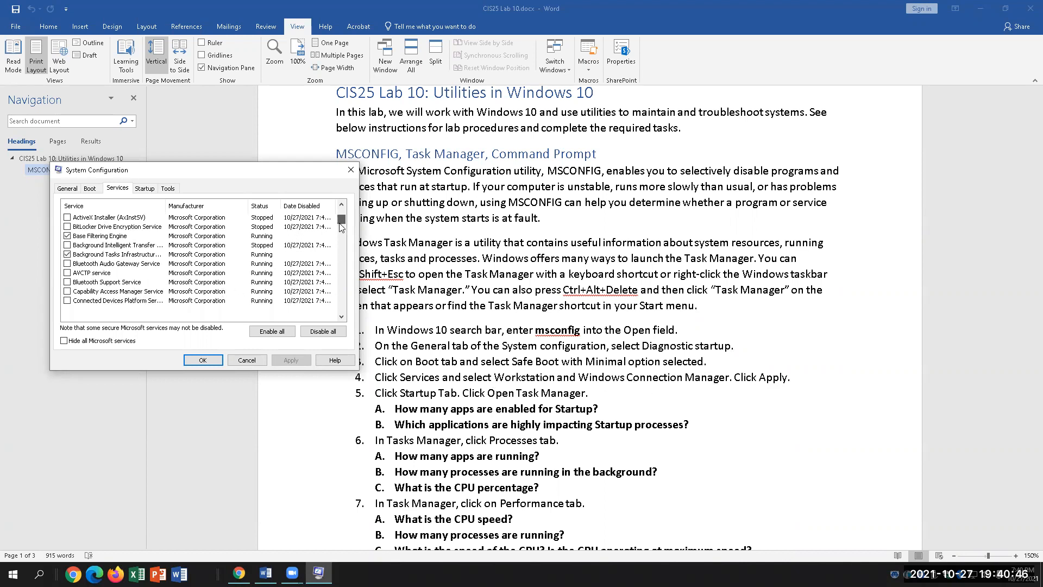
drag(343, 245, 343, 284)
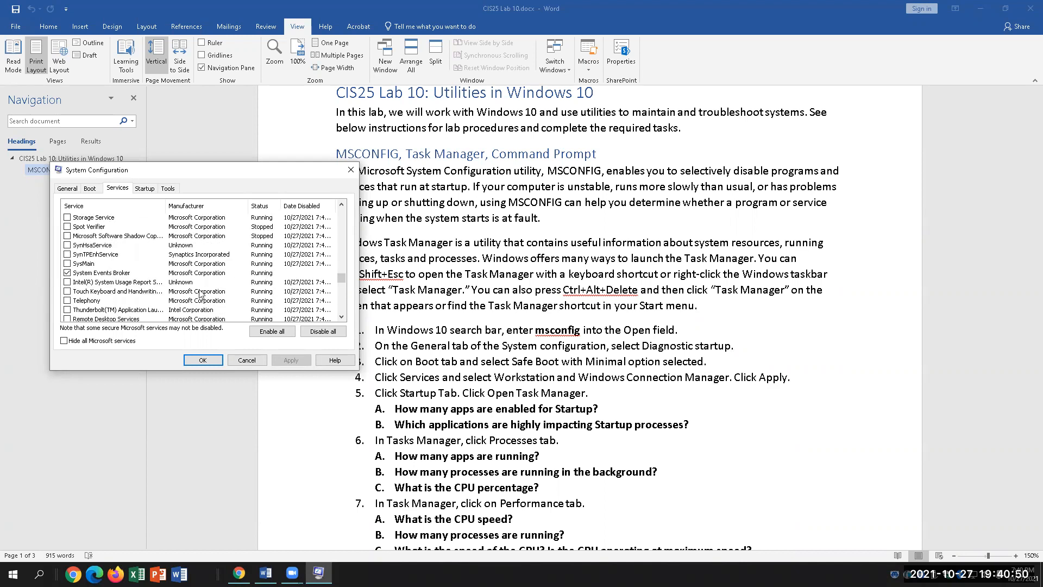
click(96, 207)
- Find the Workstation service in the sorted list and enable it
scroll(158, 281, up, 9)
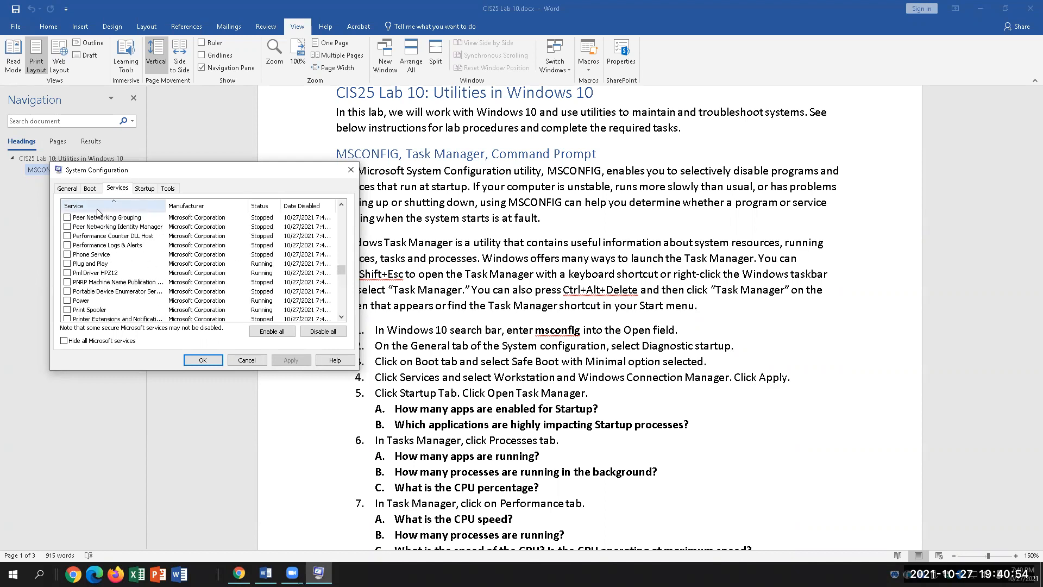
scroll(146, 267, down, 5)
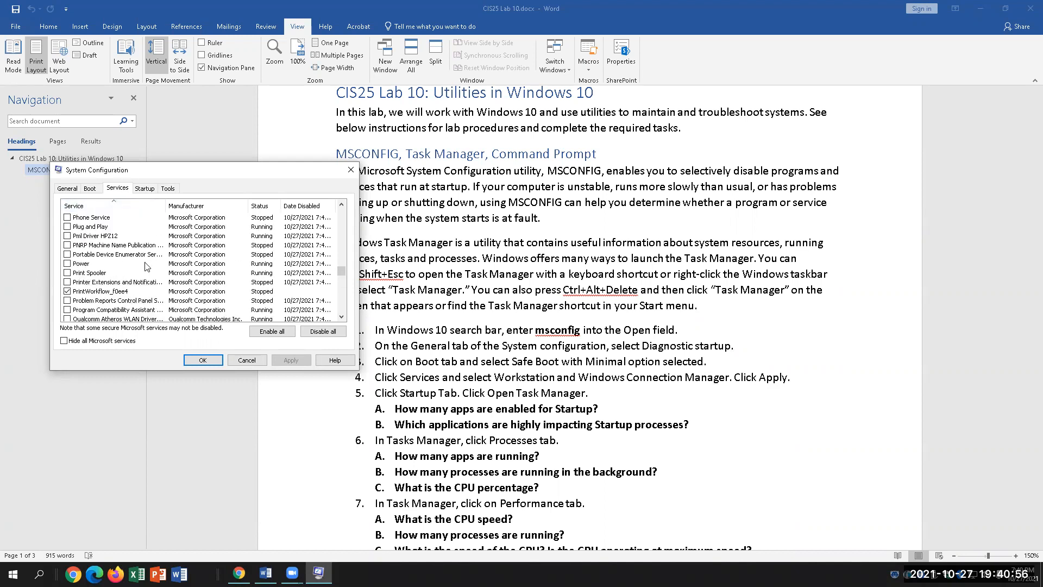
scroll(147, 265, down, 6)
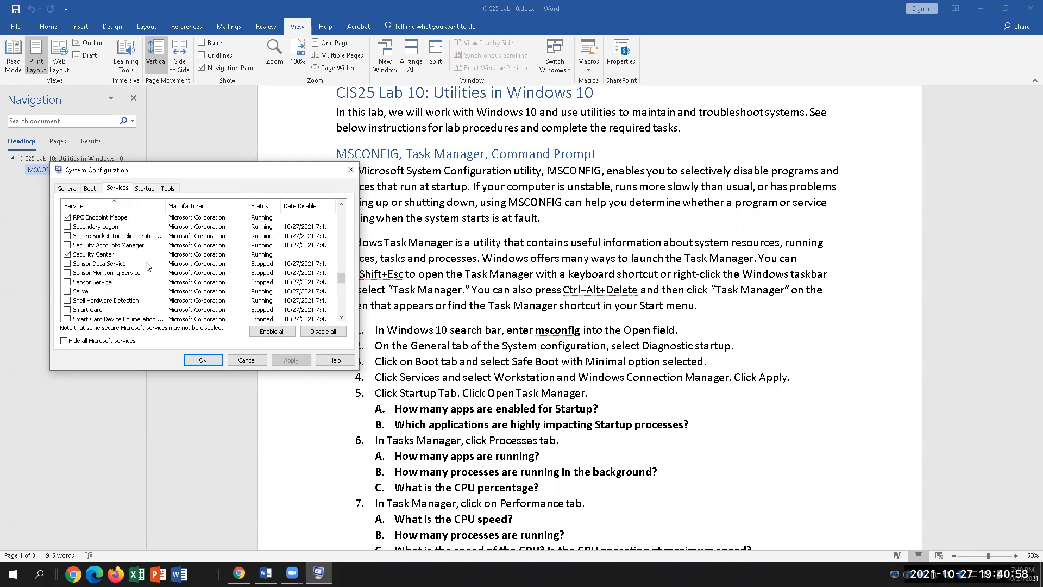
scroll(147, 266, down, 7)
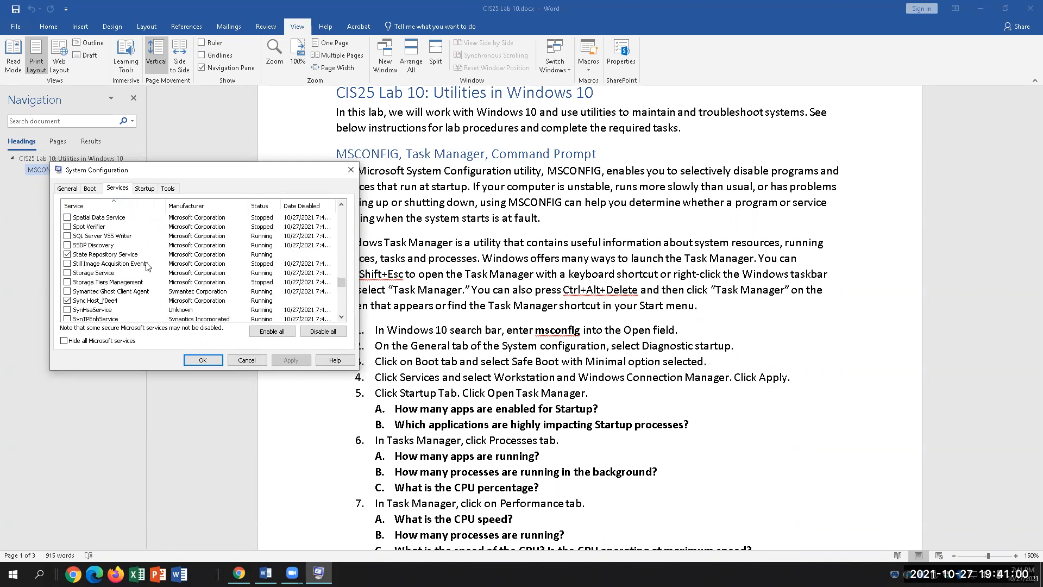
scroll(146, 265, down, 2)
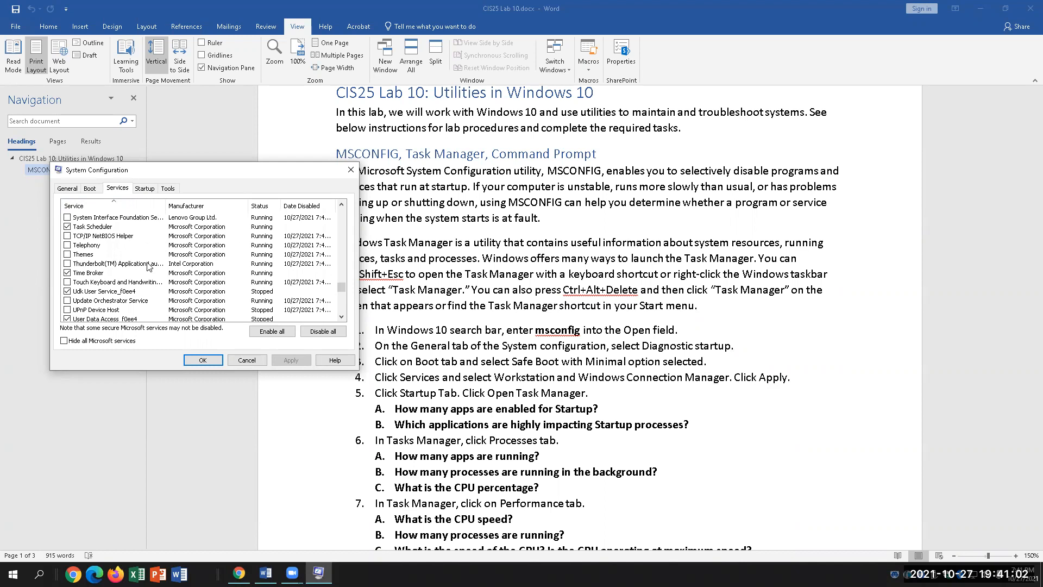
scroll(146, 266, down, 3)
scroll(148, 266, down, 1)
scroll(148, 265, down, 3)
scroll(147, 267, down, 4)
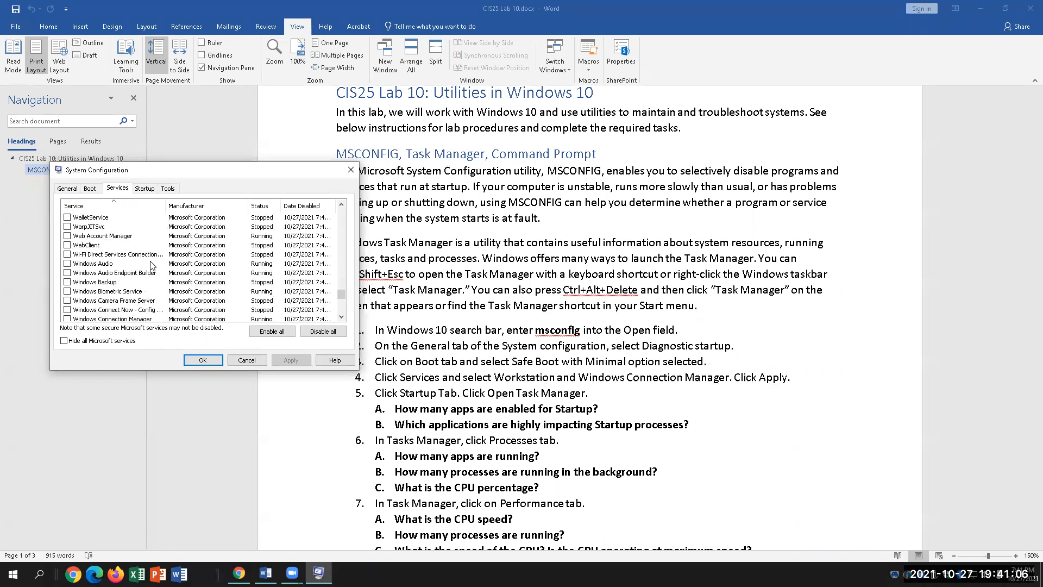
scroll(151, 265, down, 9)
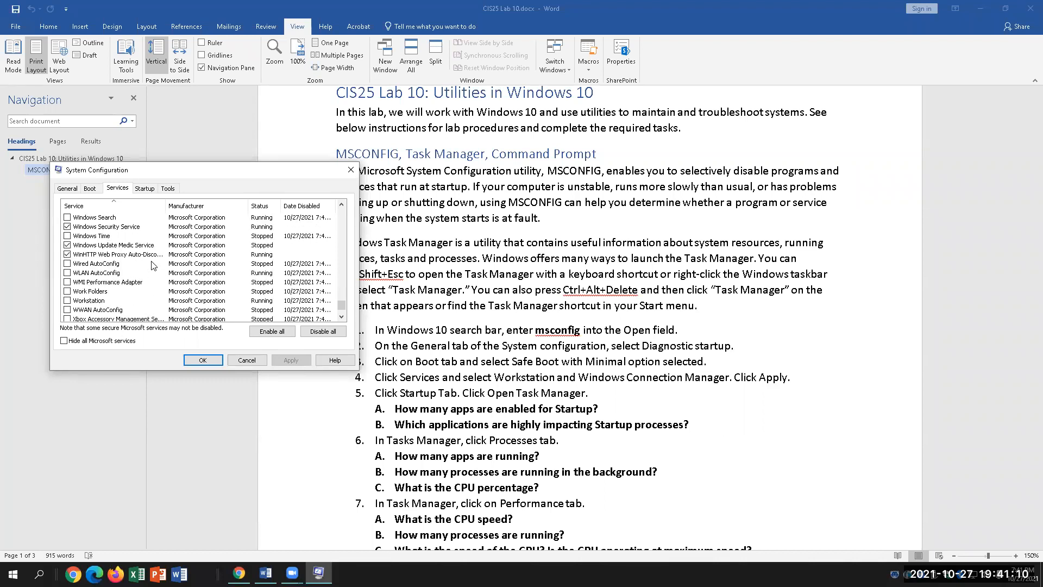
click(68, 301)
- Find the Windows Connection Manager service in the list and enable it
scroll(109, 276, up, 4)
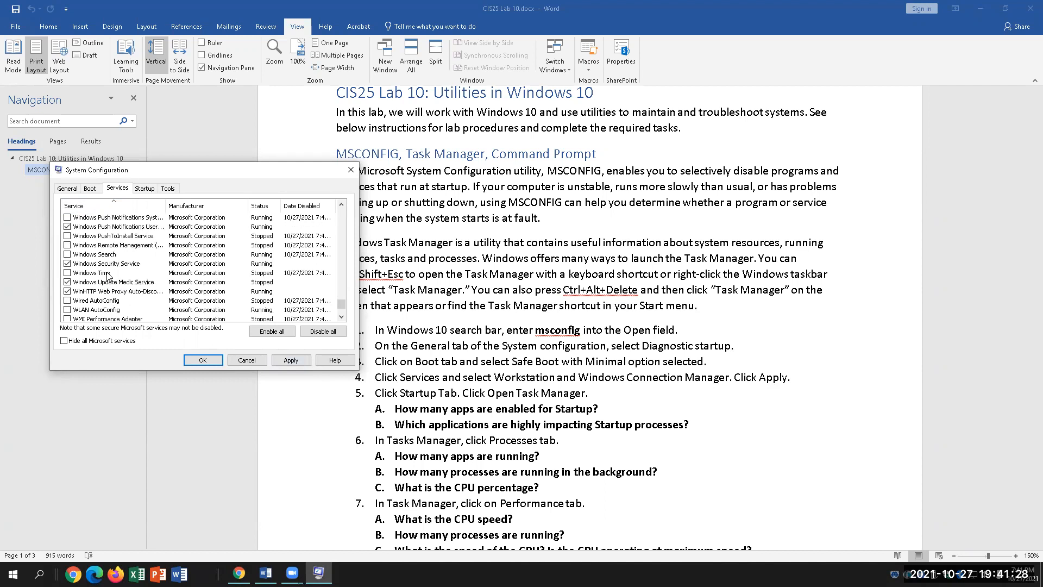
scroll(108, 276, up, 4)
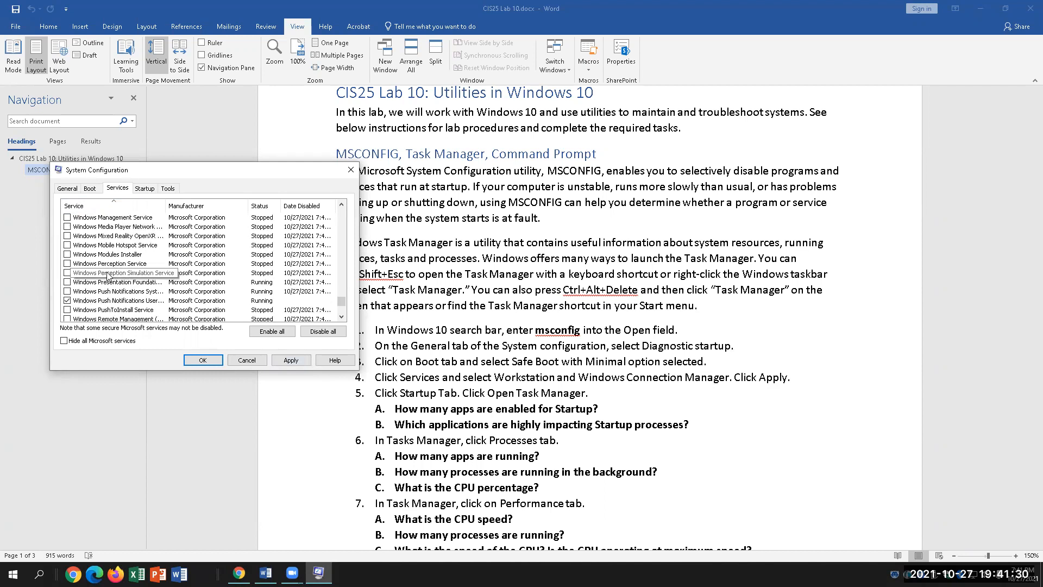
scroll(108, 276, up, 2)
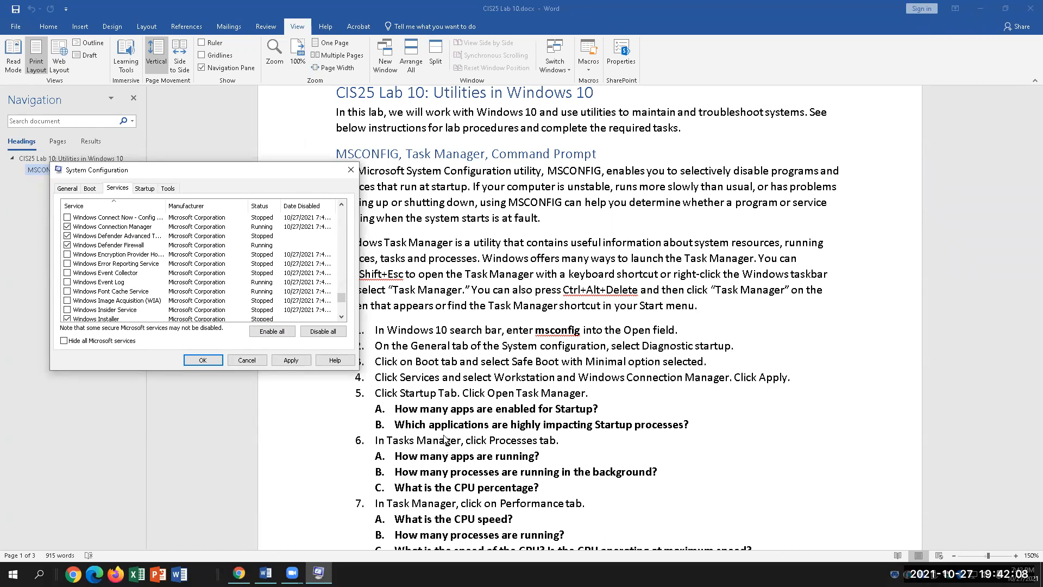
- Open Task Manager from System Configuration's startup section and move both windows aside so the lab questions stay readable
click(146, 190)
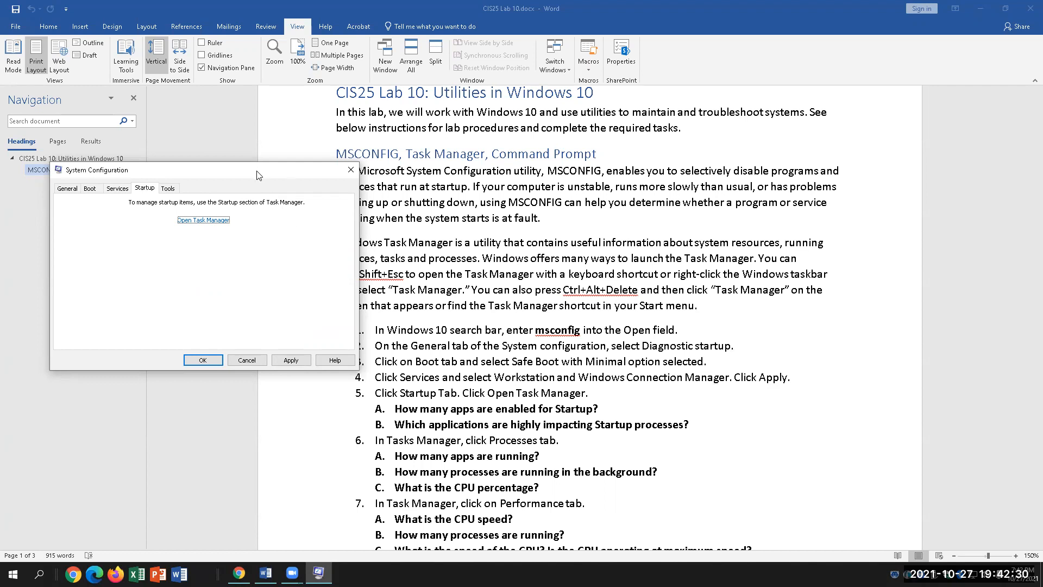
drag(261, 172, 236, 173)
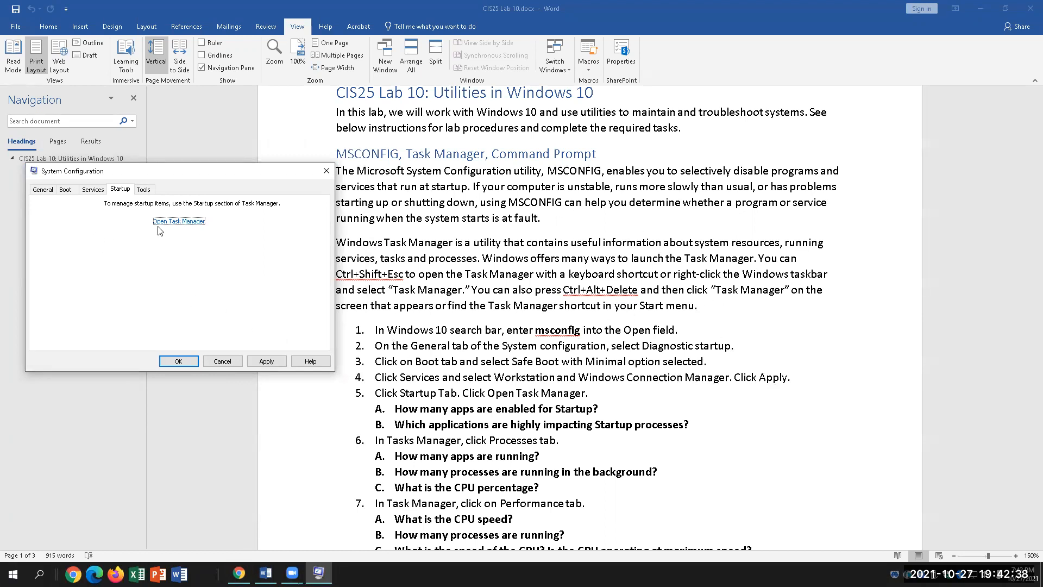
click(178, 221)
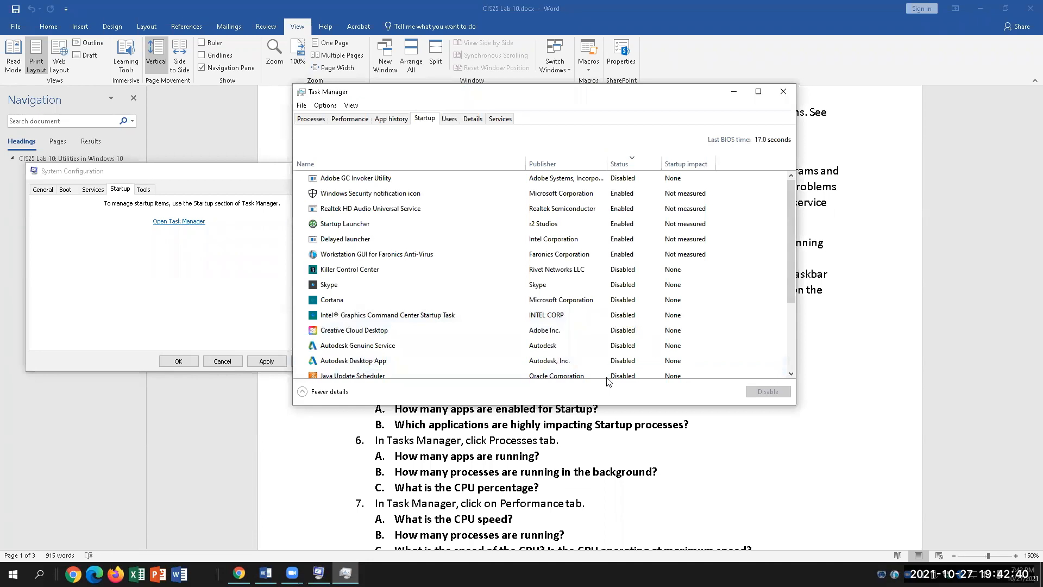
drag(577, 106, 765, 311)
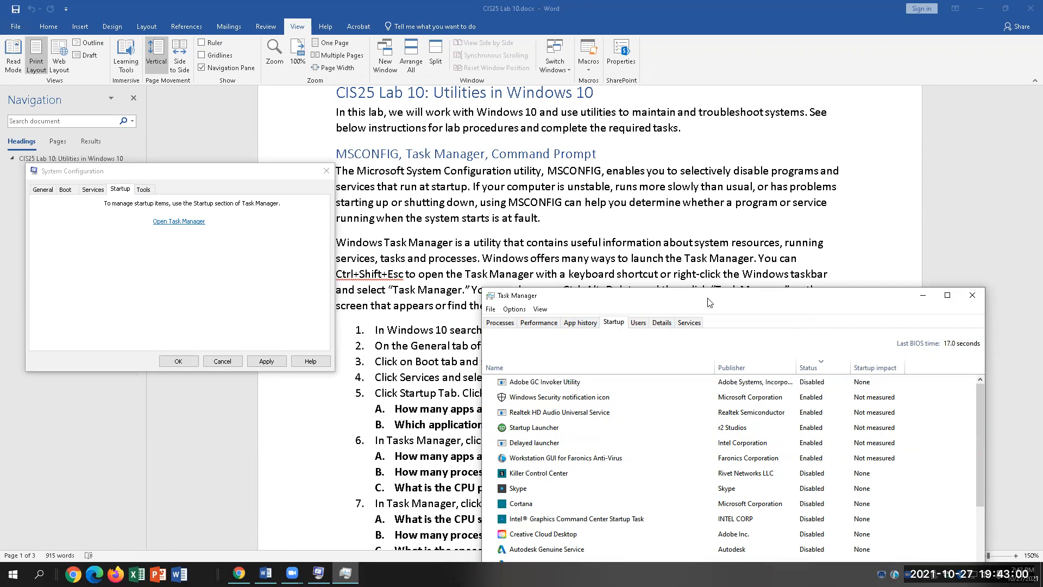
drag(713, 298, 763, 165)
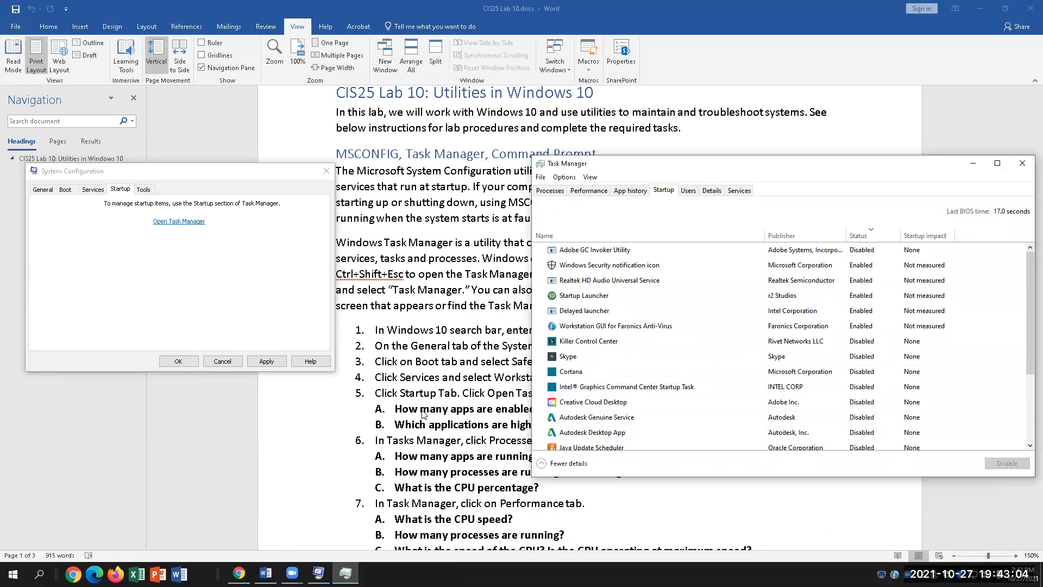
drag(717, 168, 780, 66)
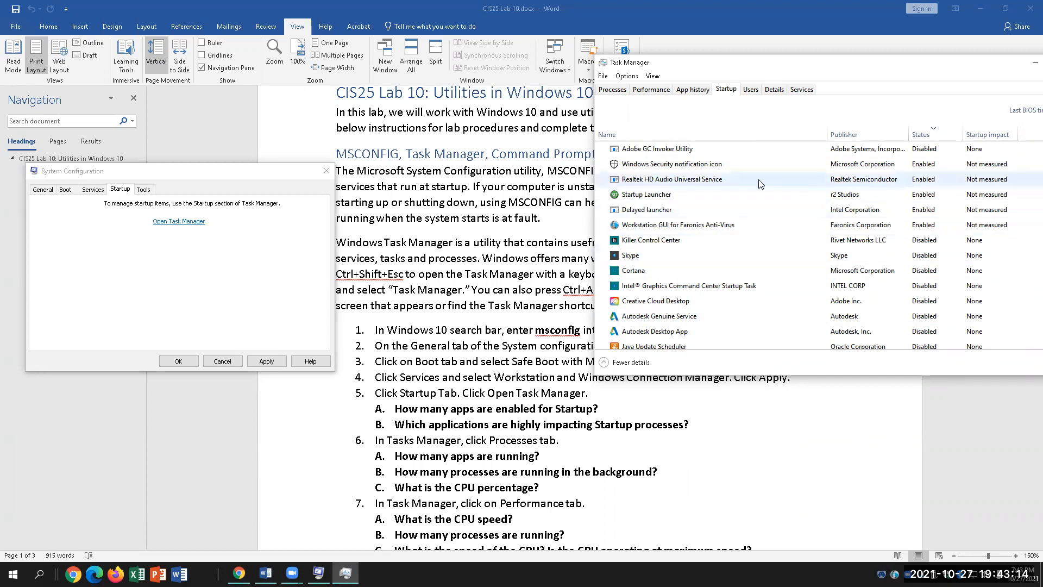
- Check which startup apps are enabled in Task Manager and answer question 5A in the Word document with 5 in red
scroll(718, 217, down, 1)
scroll(722, 227, down, 1)
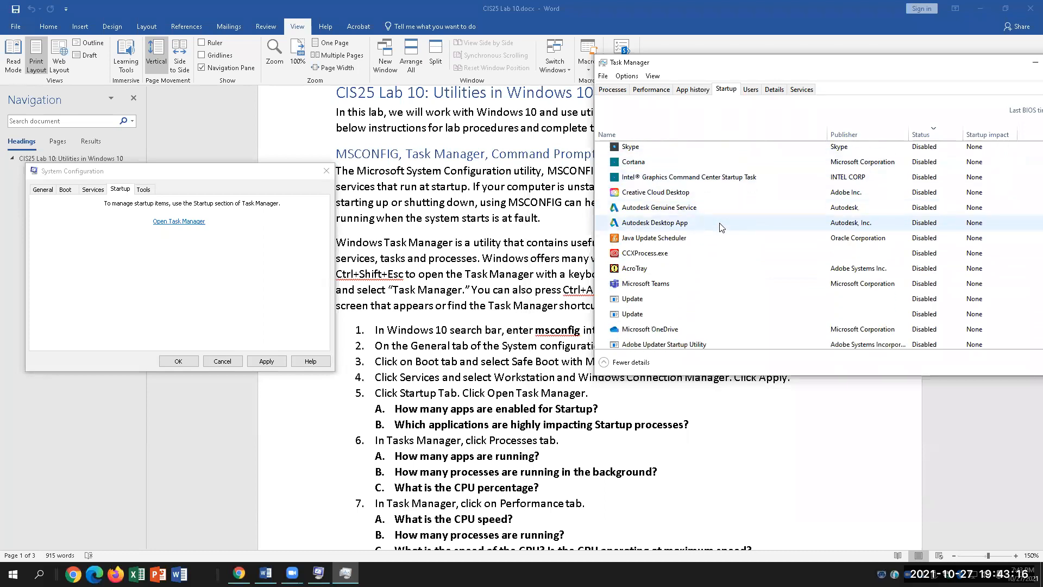
scroll(722, 227, up, 5)
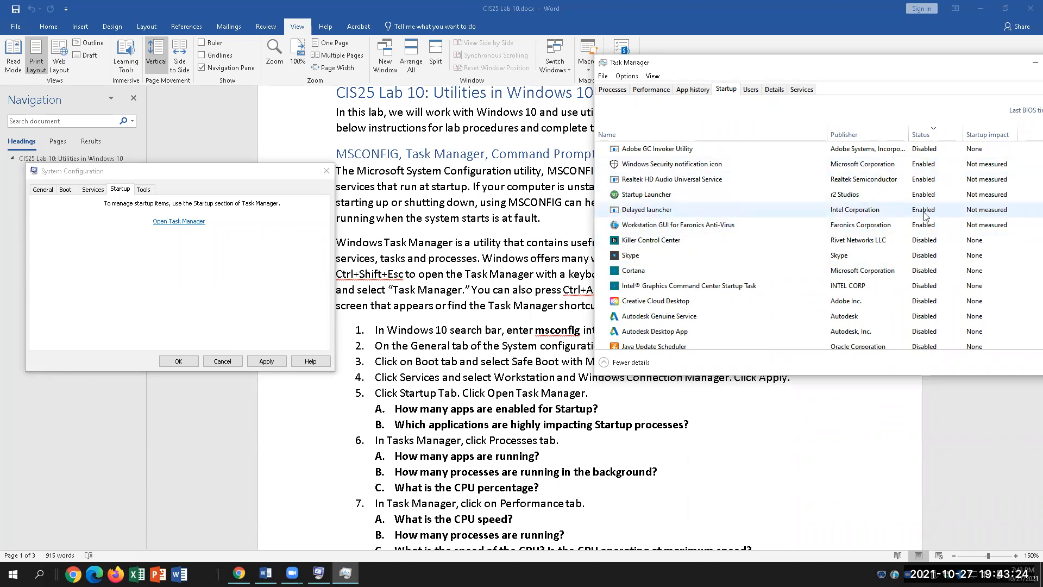
scroll(884, 343, down, 1)
scroll(885, 343, down, 4)
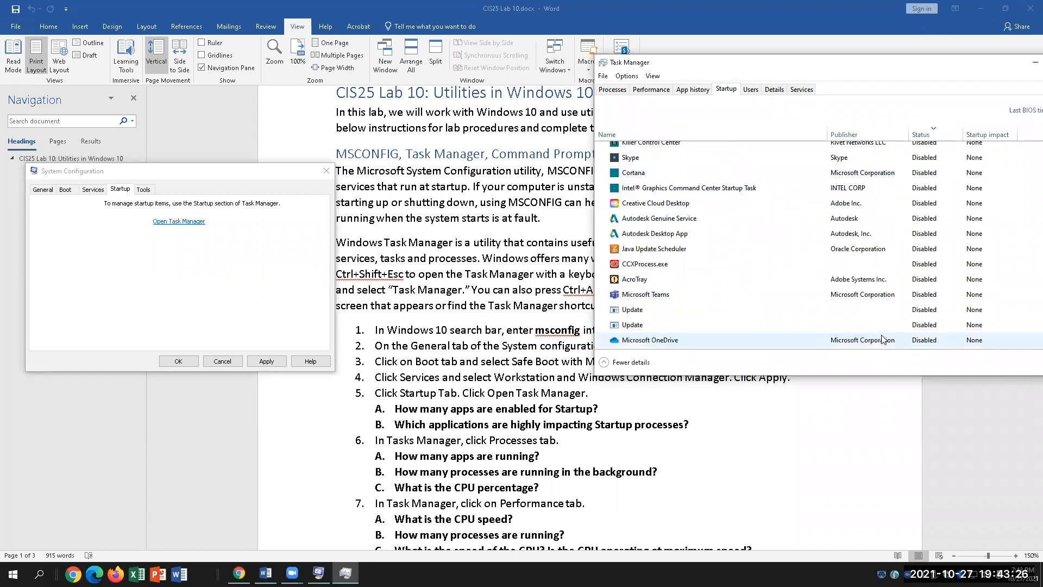
click(495, 489)
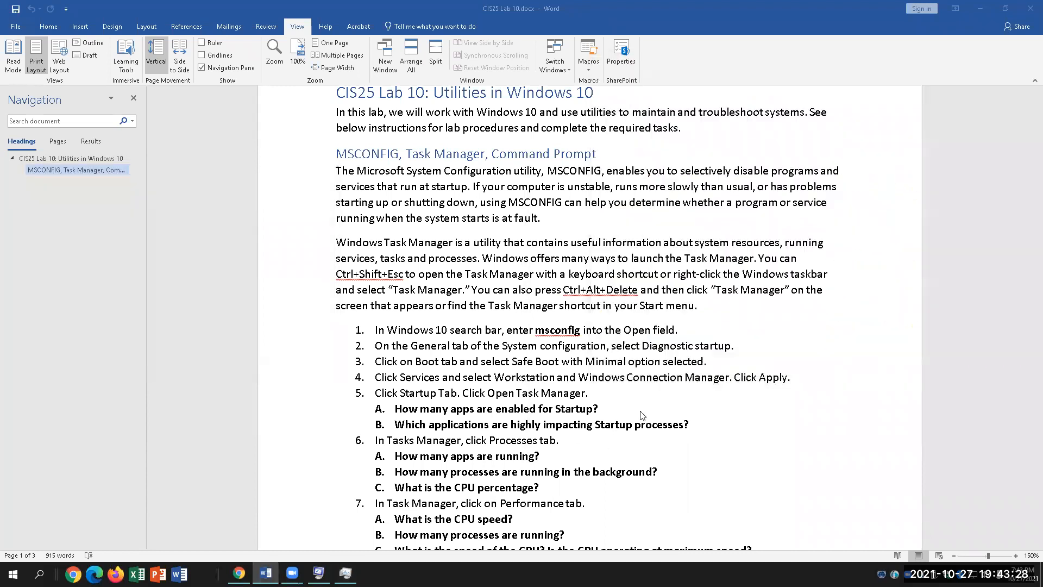
click(608, 409)
text(5)
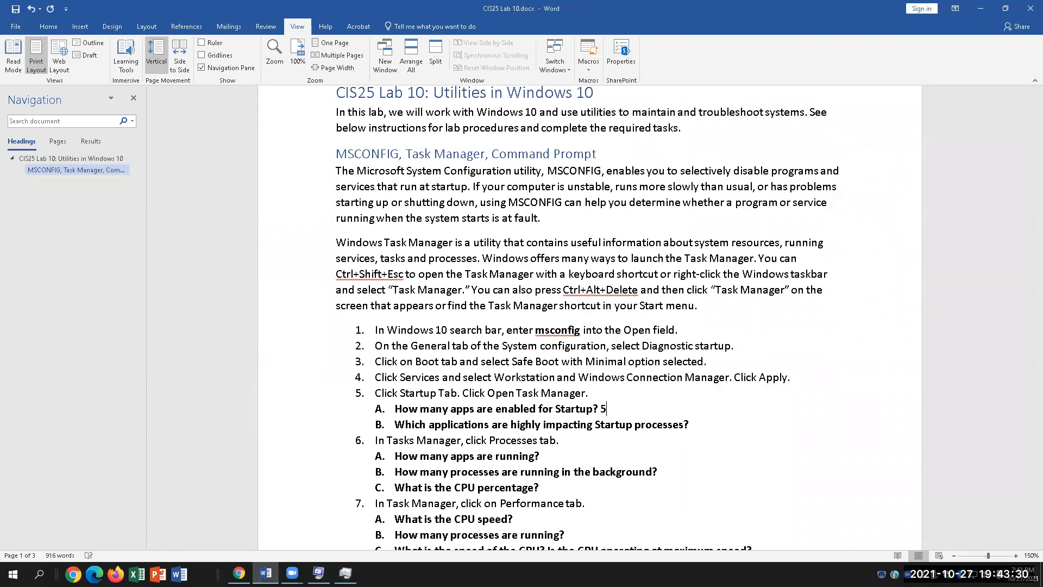
drag(615, 411, 599, 409)
click(48, 26)
click(213, 64)
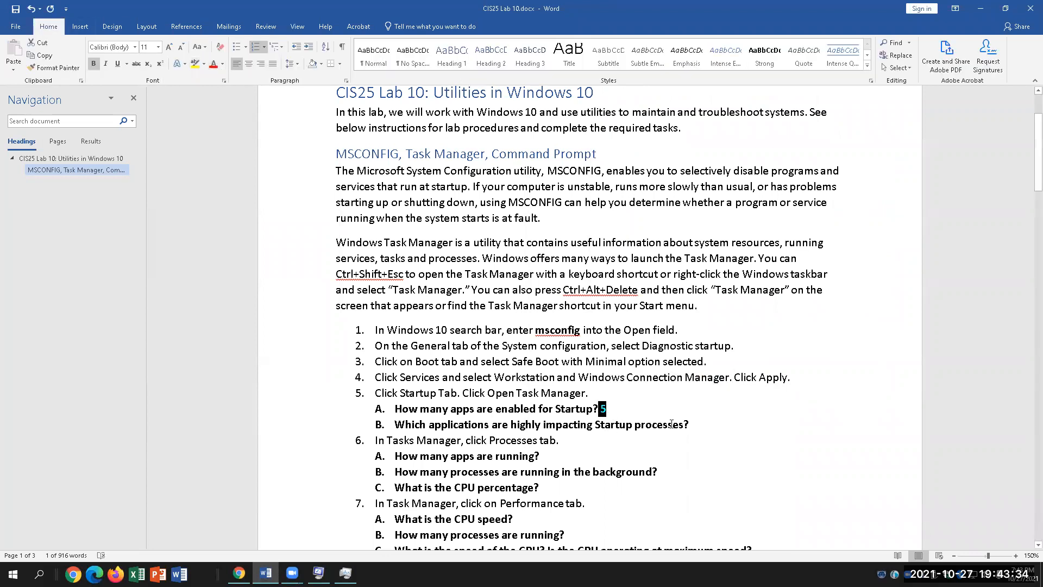
- Check the startup impact of the listed apps in Task Manager and answer question 5B in the Word document with None in red
click(704, 430)
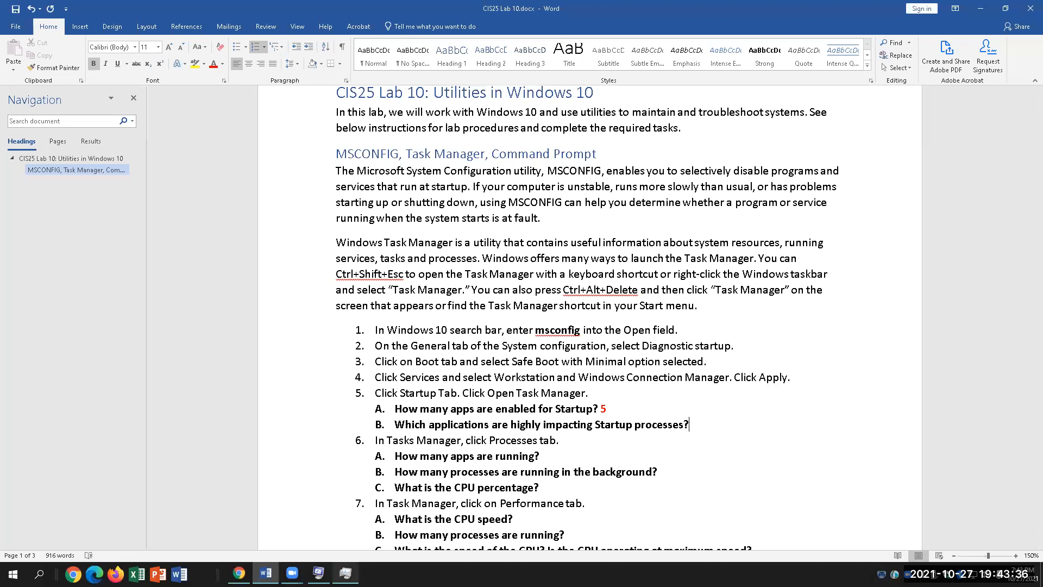
mouse_move(346, 573)
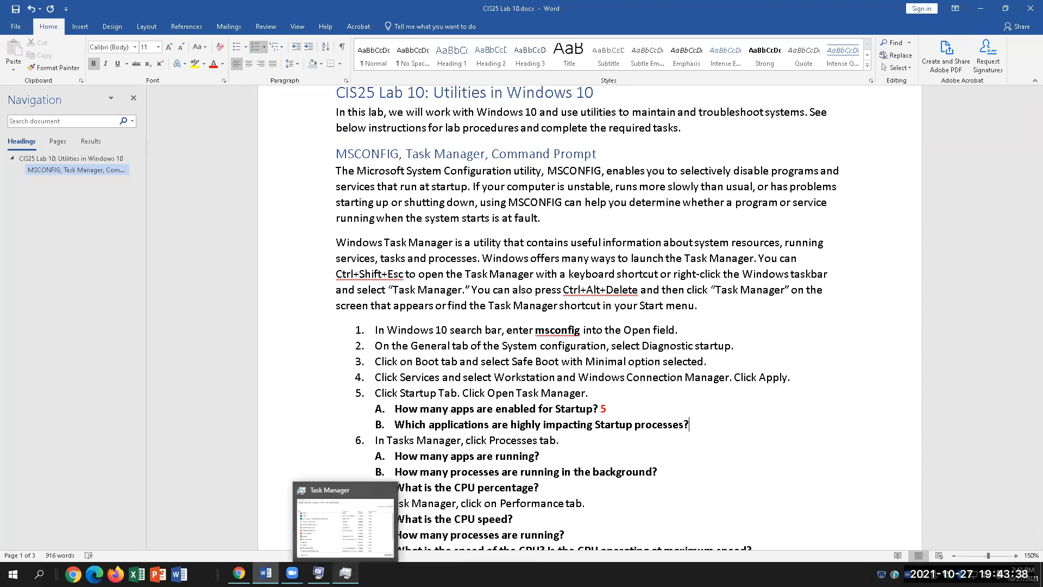
click(346, 573)
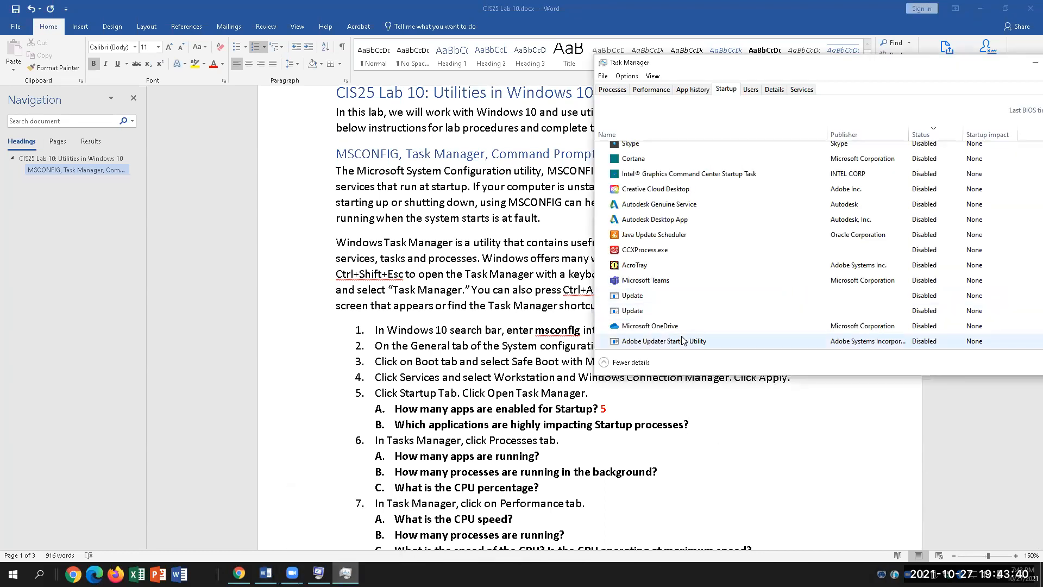
drag(859, 67, 675, 71)
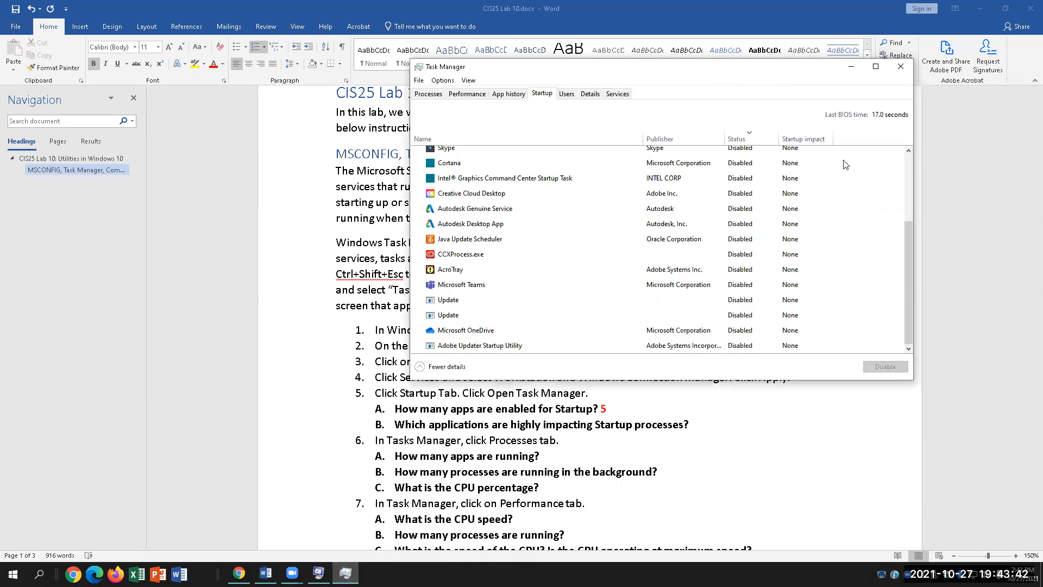
drag(904, 287, 904, 223)
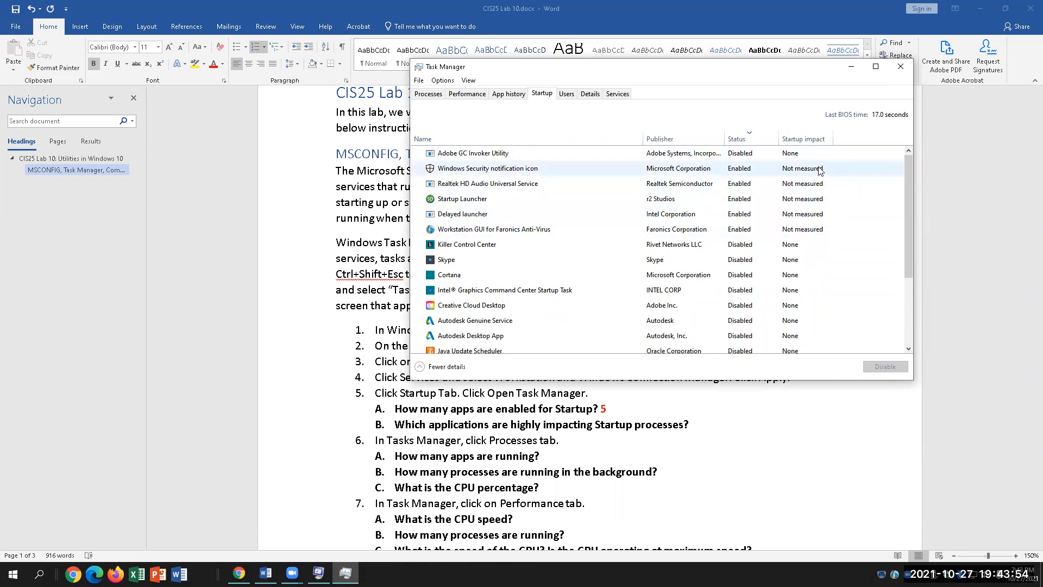
click(710, 427)
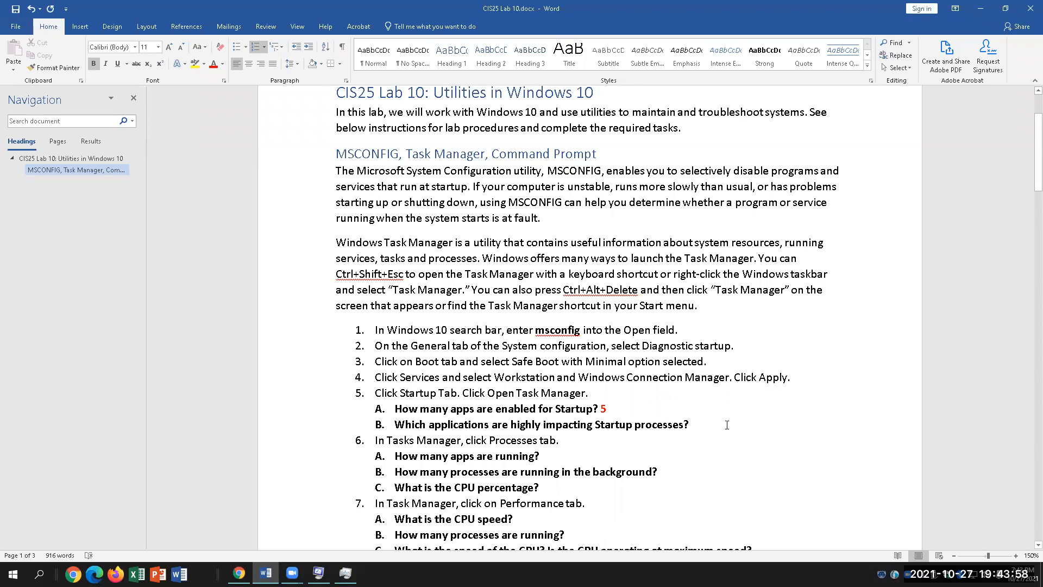
text(None)
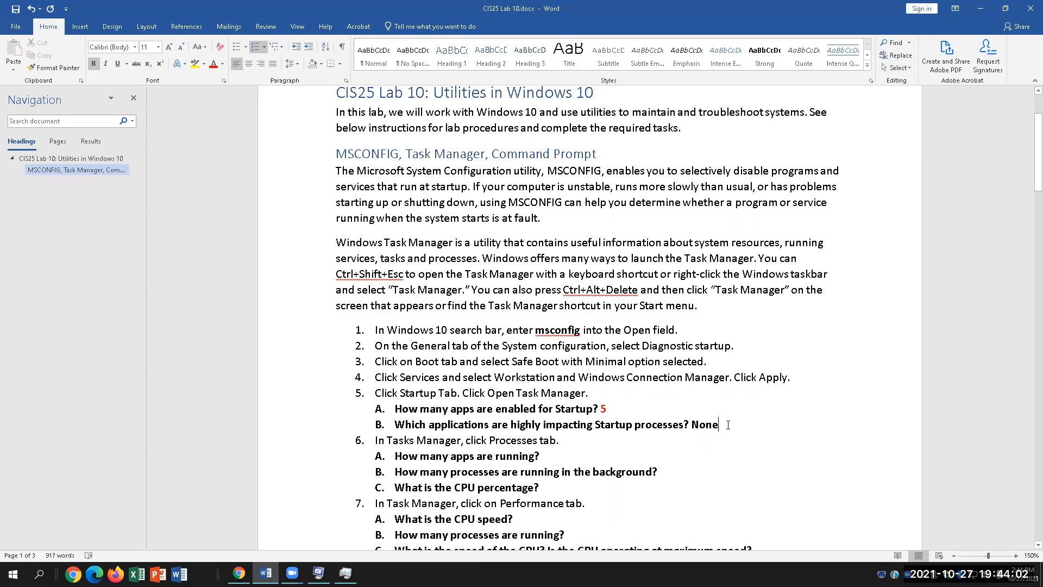
drag(720, 424, 689, 425)
click(213, 64)
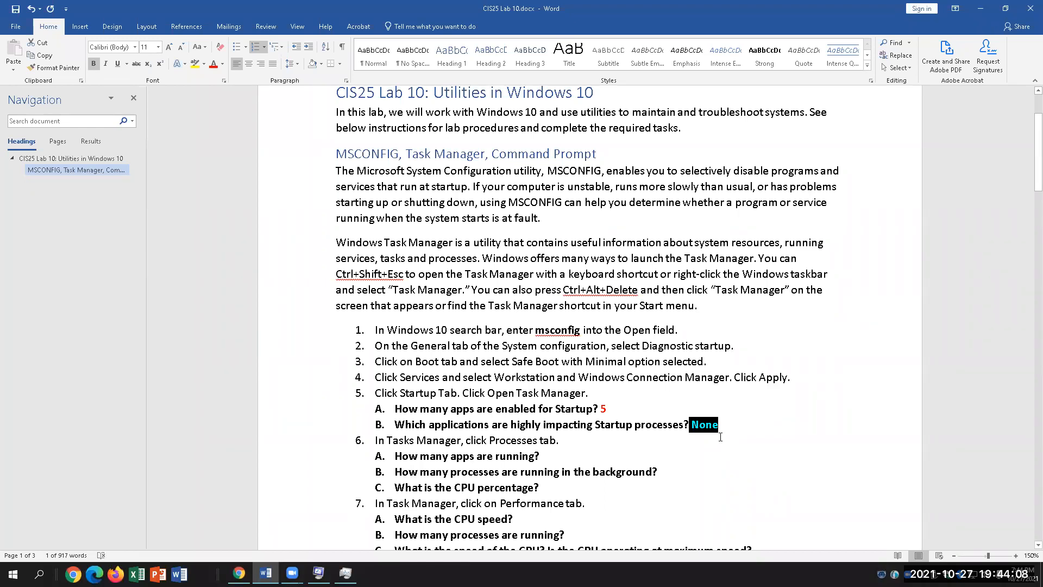
- Switch to the Processes view in Task Manager and examine the running apps and background processes
click(565, 456)
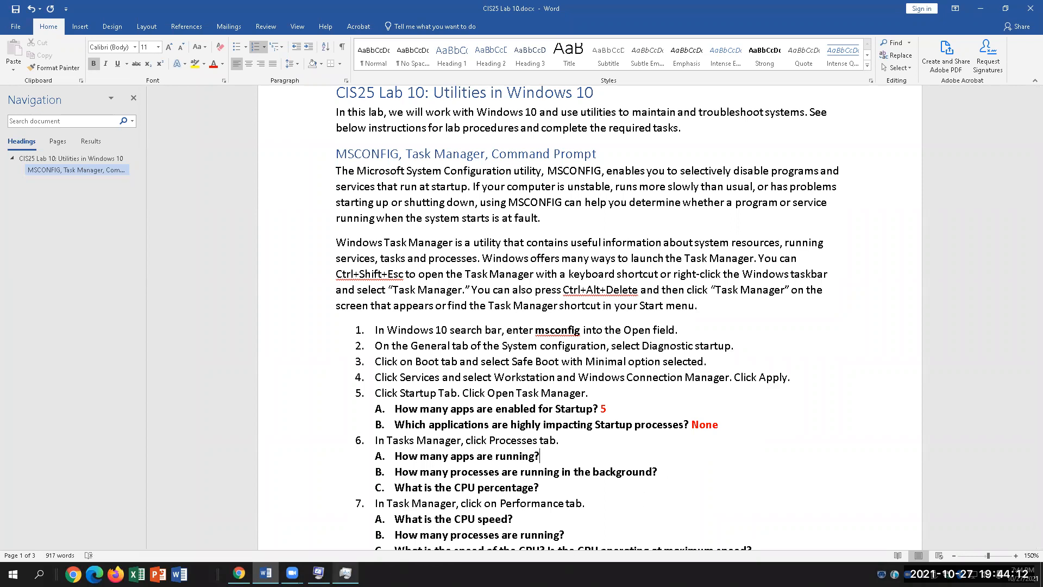
click(345, 574)
click(428, 95)
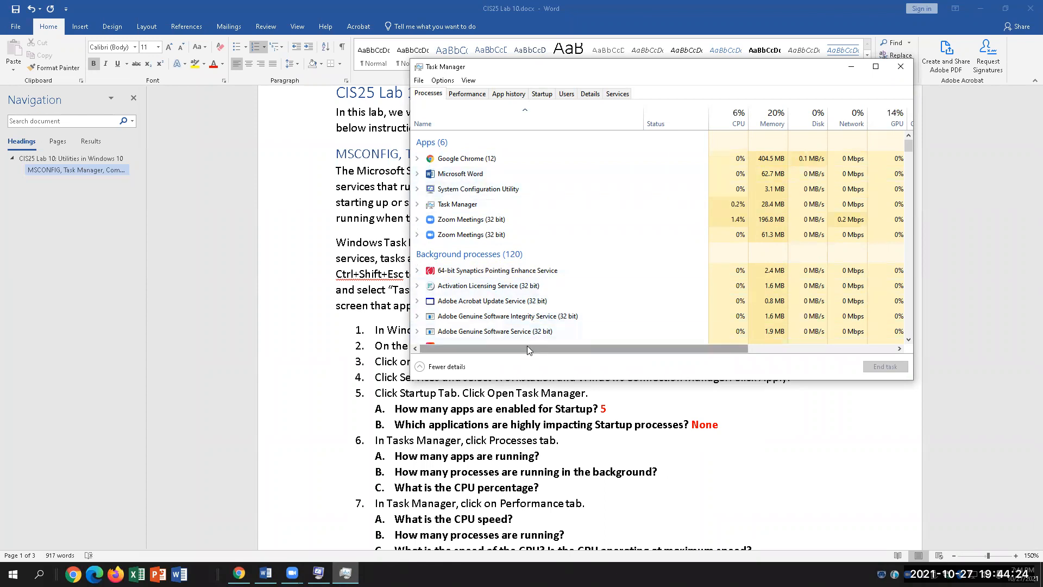
scroll(522, 272, down, 1)
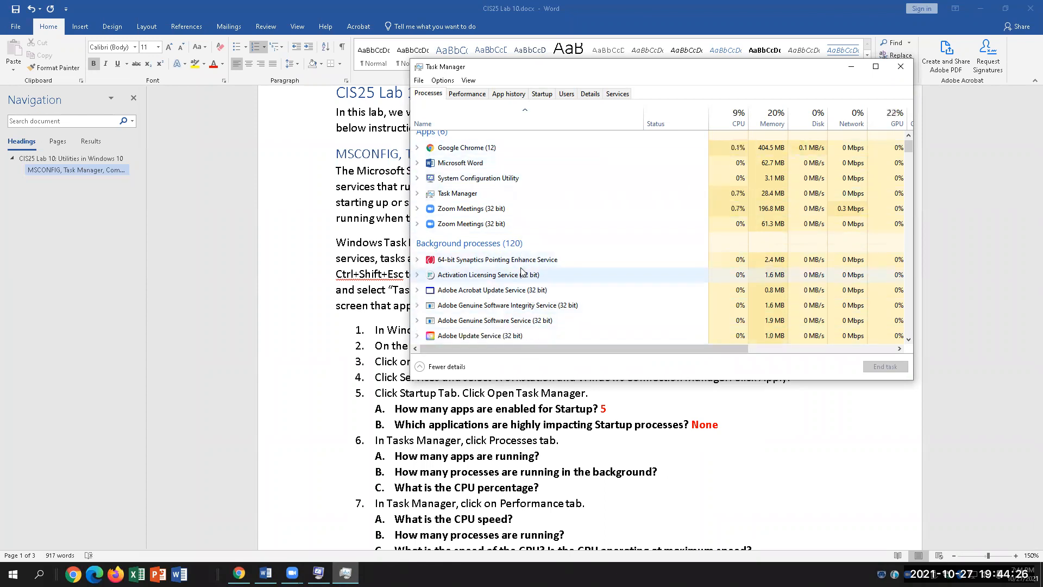
scroll(510, 229, down, 1)
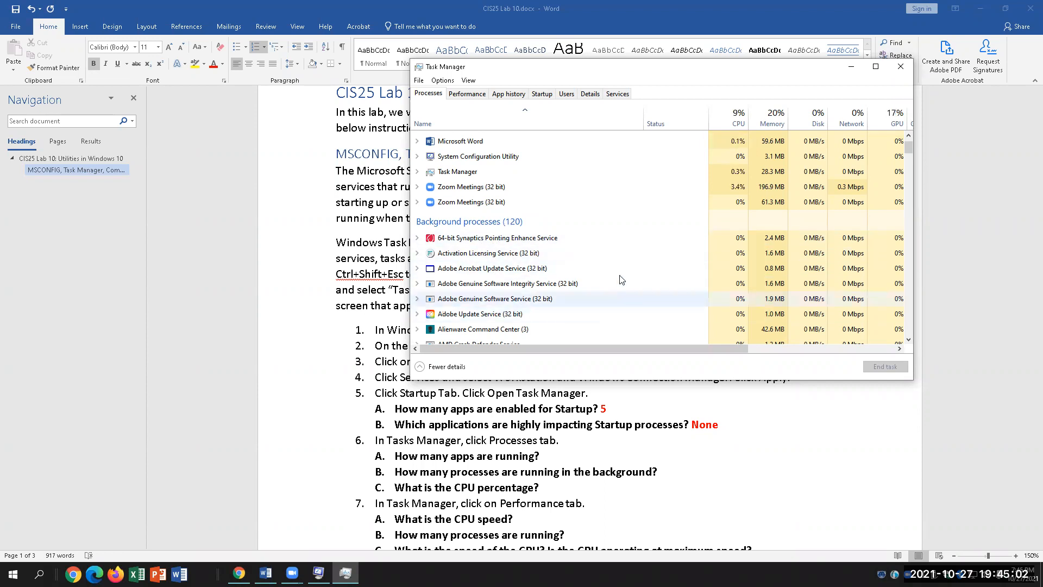
click(566, 457)
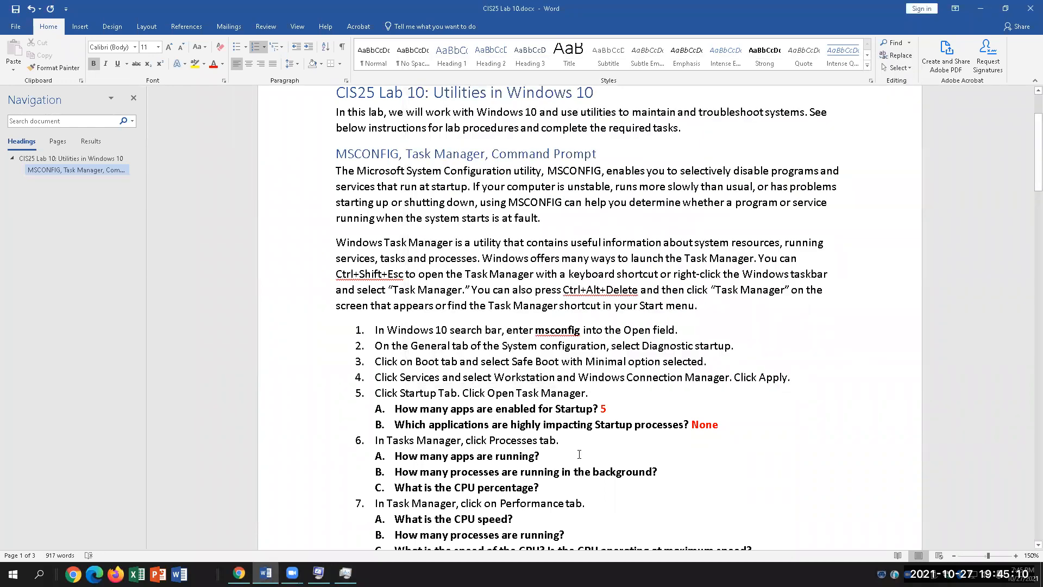
click(345, 573)
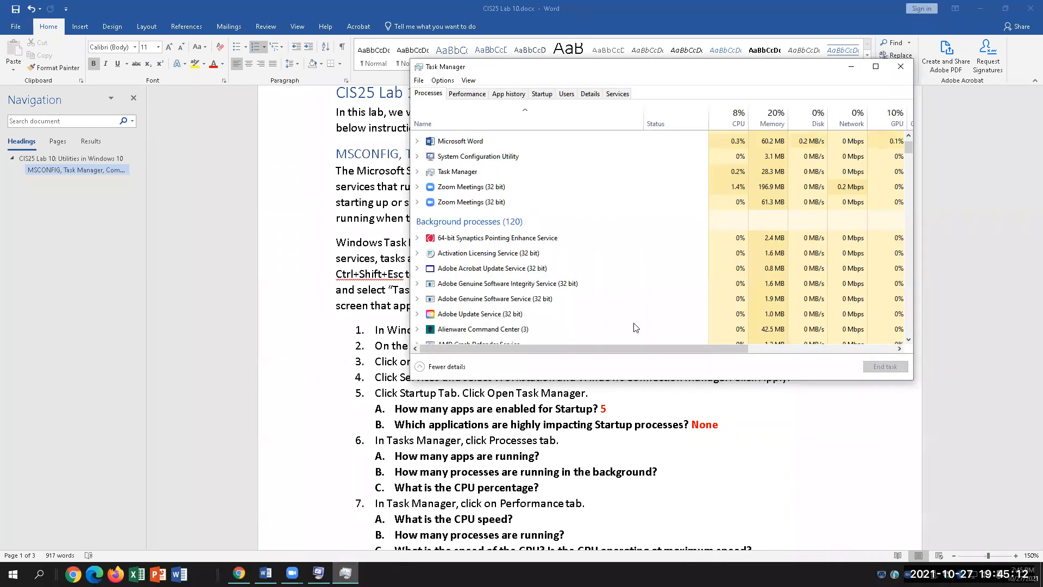
scroll(612, 203, up, 1)
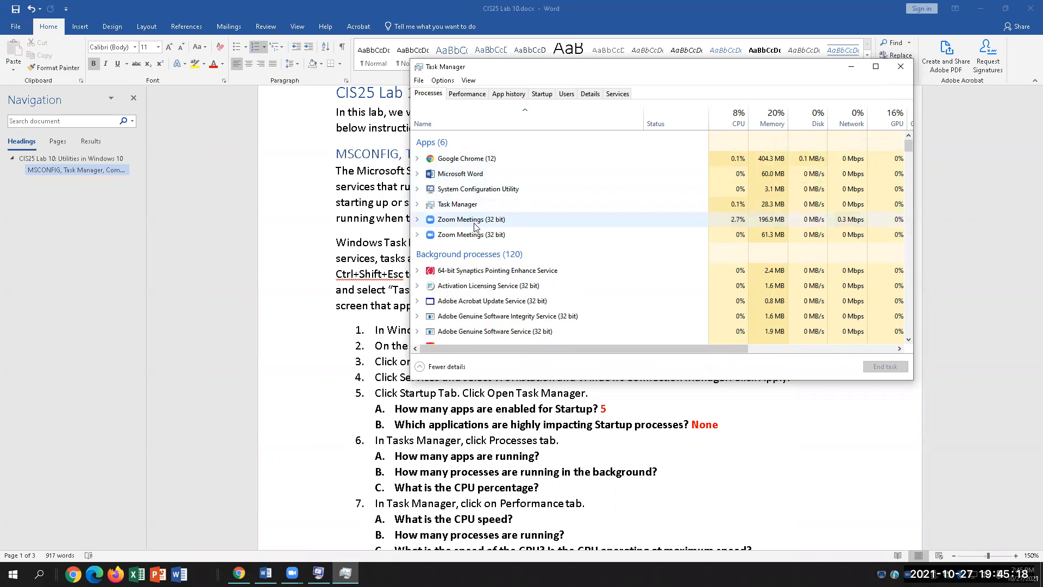
- Answer question 6A on running apps in the Word document with 6 in red
click(524, 455)
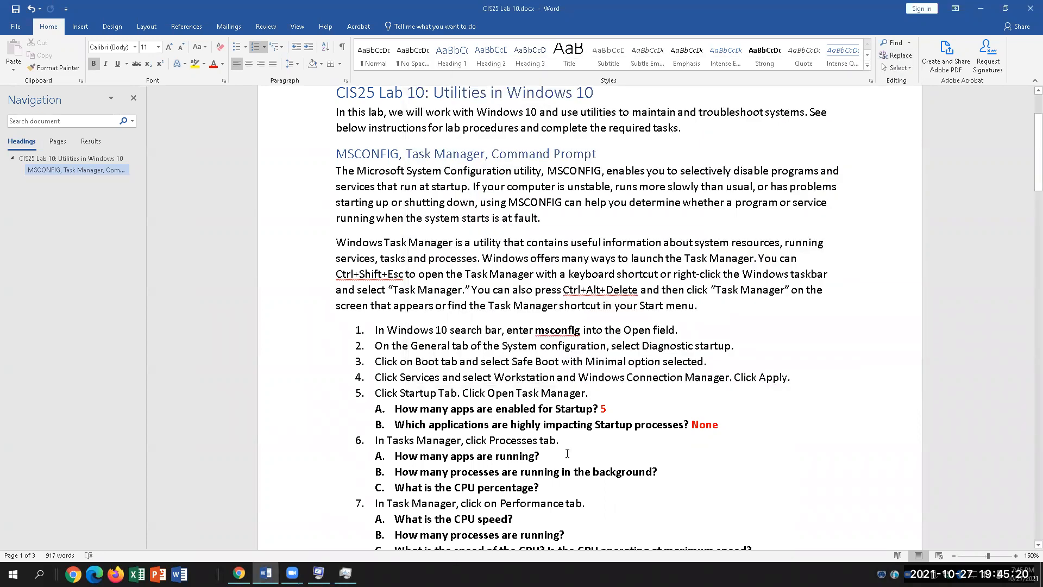
text(6)
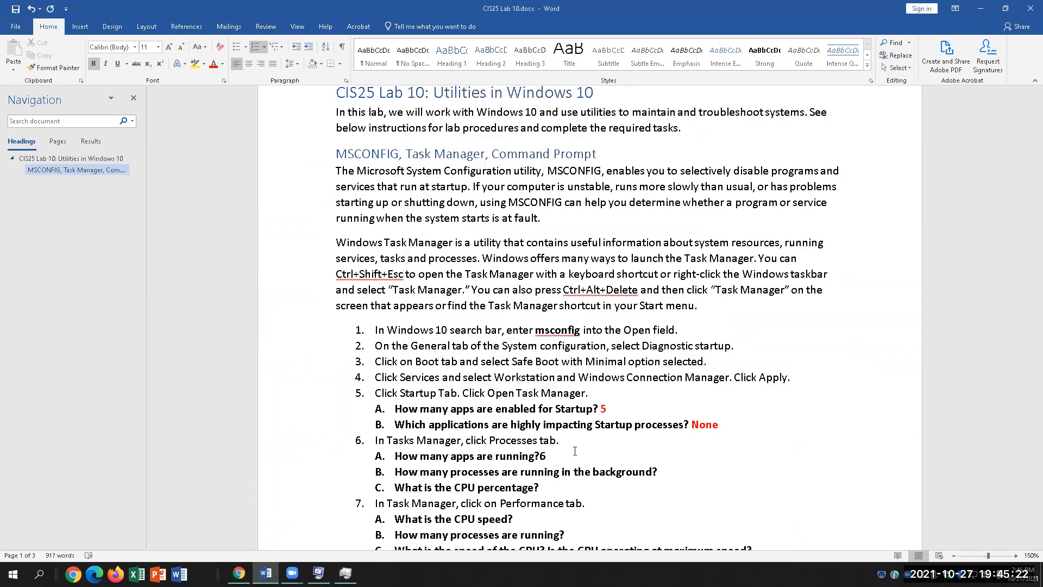
click(541, 455)
double_click(544, 455)
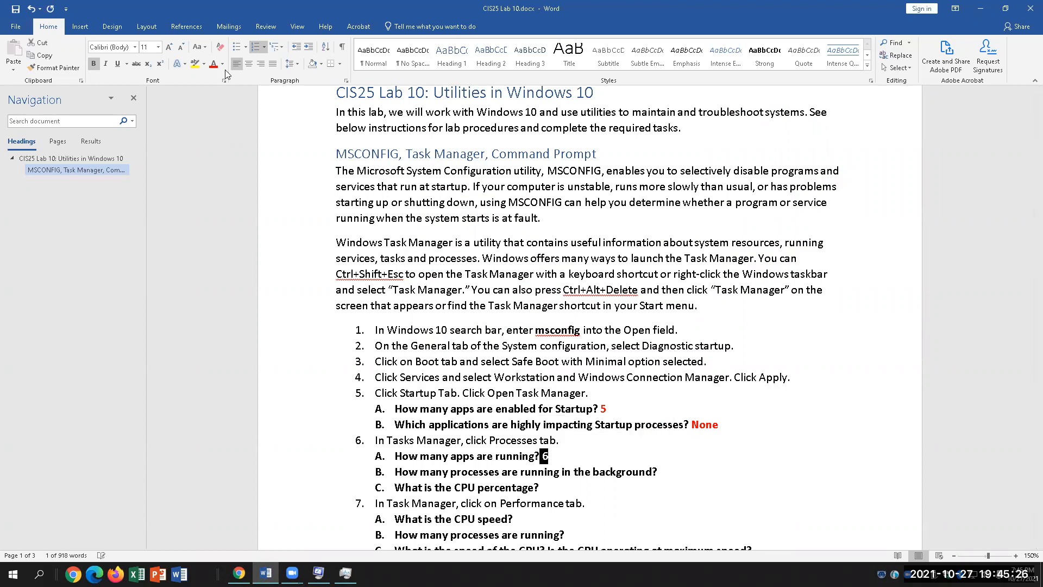
- Answer question 6B on background processes with 120 and colour the answer red
click(701, 479)
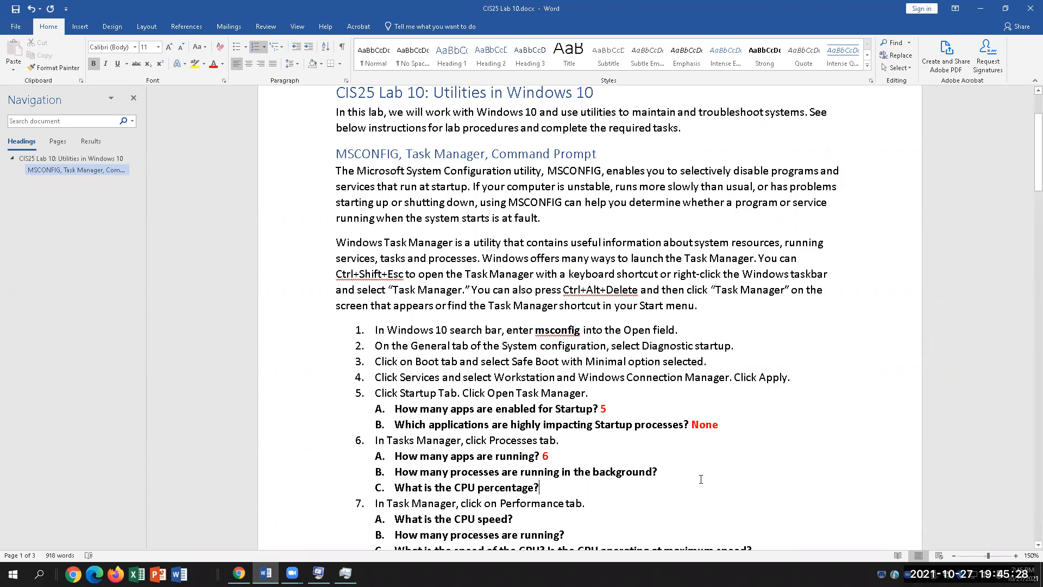
text(120)
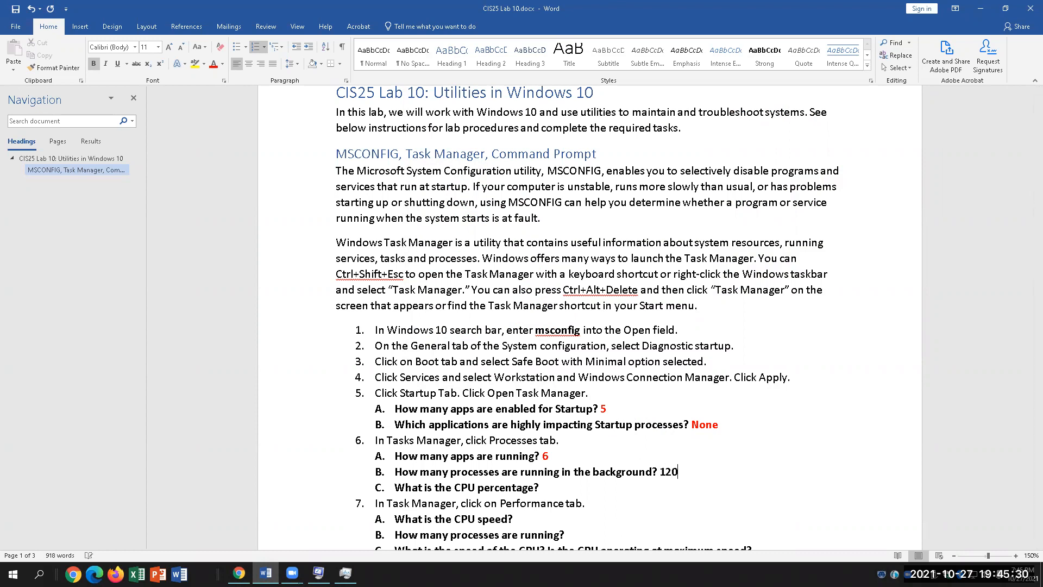
drag(679, 471, 659, 471)
click(213, 64)
click(692, 474)
- Return to Task Manager and look over the actions available for the System Configuration Utility process
click(346, 573)
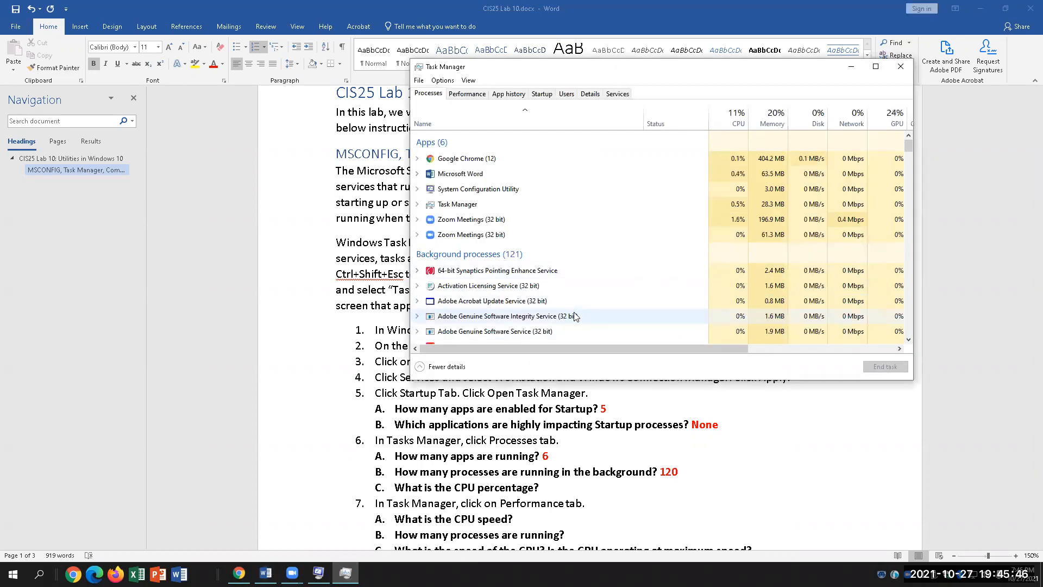
right_click(524, 189)
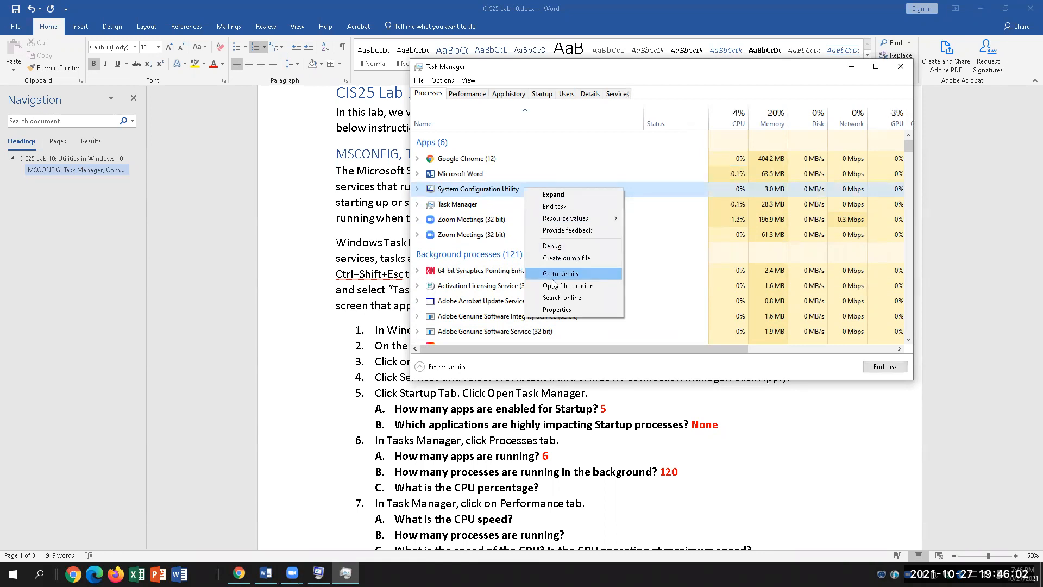
click(573, 162)
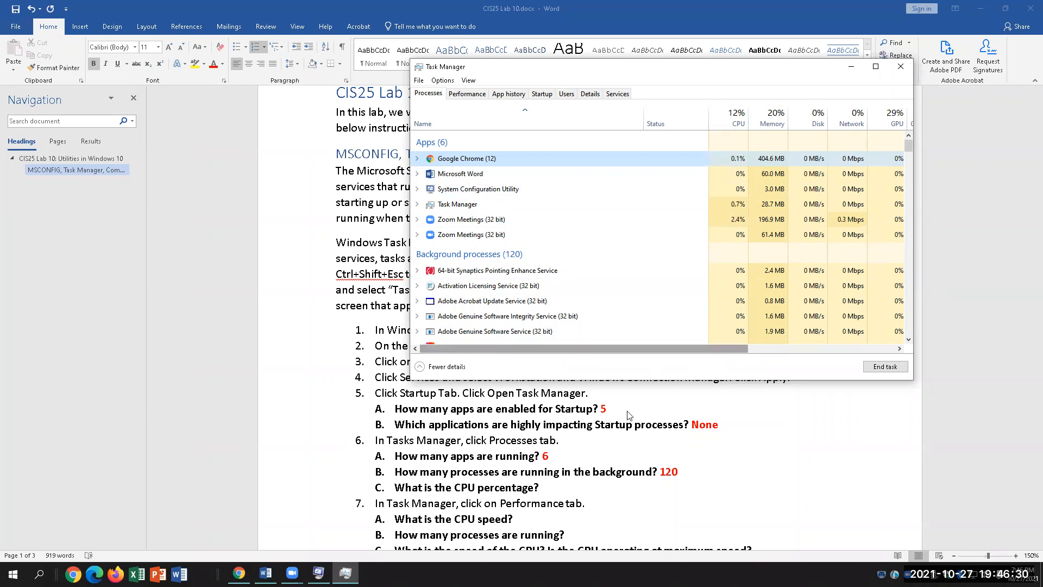
- Answer question 6C on the CPU percentage in the Word document with 10% in red
click(560, 486)
text(10%)
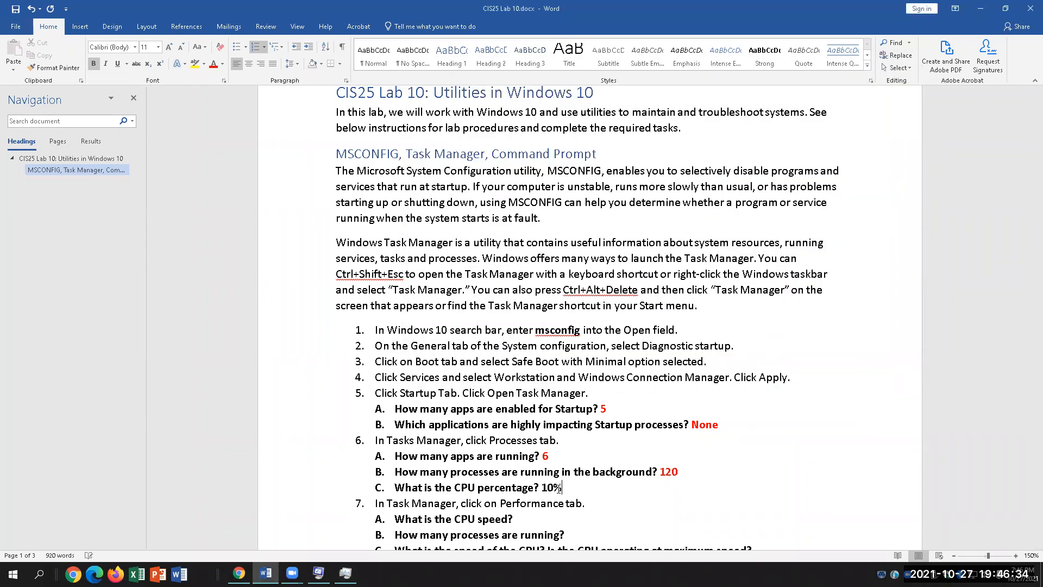
drag(538, 490, 540, 488)
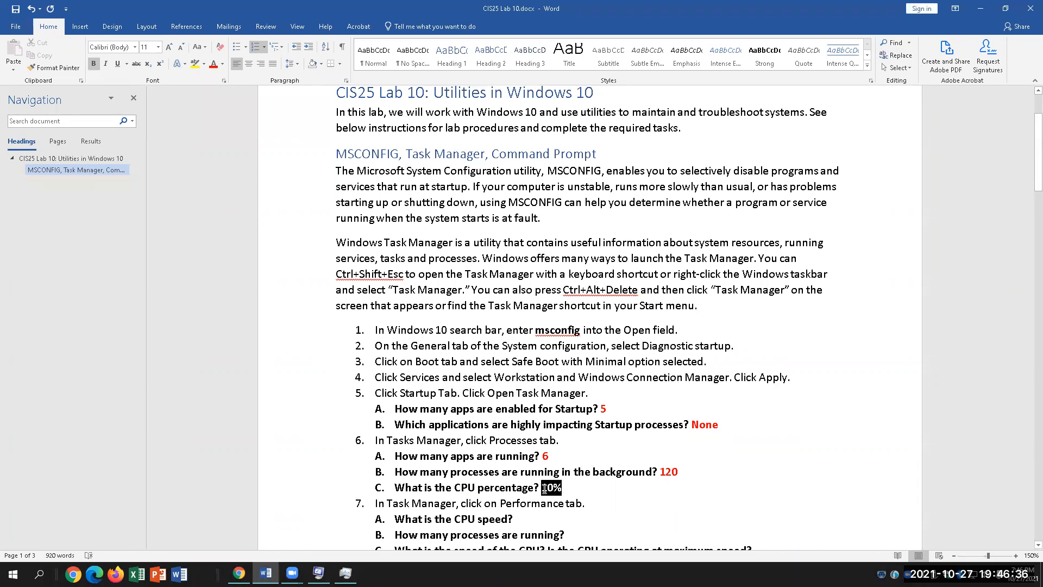
click(214, 65)
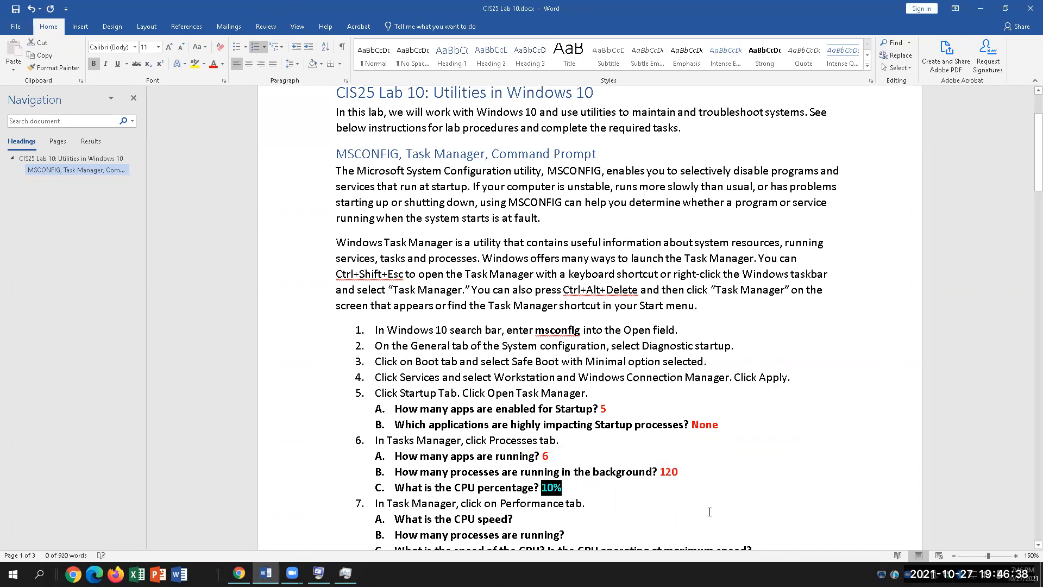
click(580, 496)
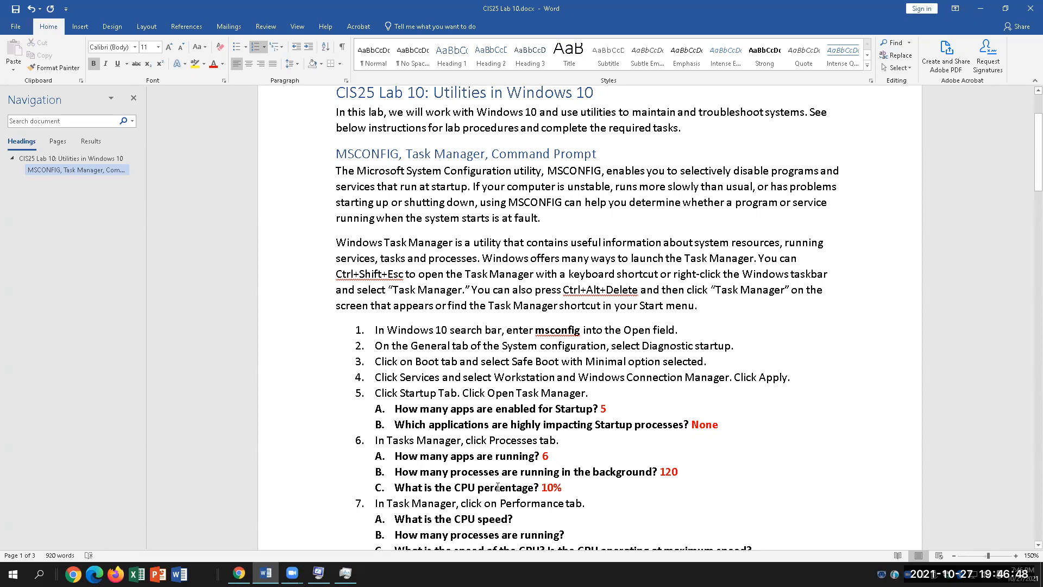
- Read the item 7 instructions and switch to the Performance view in Task Manager to examine the CPU figures
scroll(561, 493, down, 1)
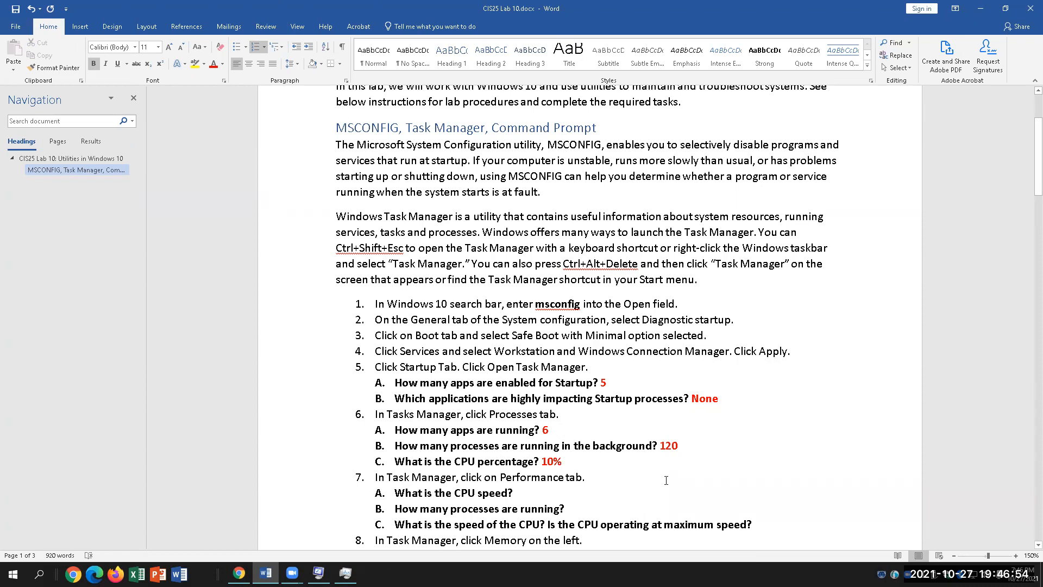
click(634, 477)
scroll(633, 477, down, 1)
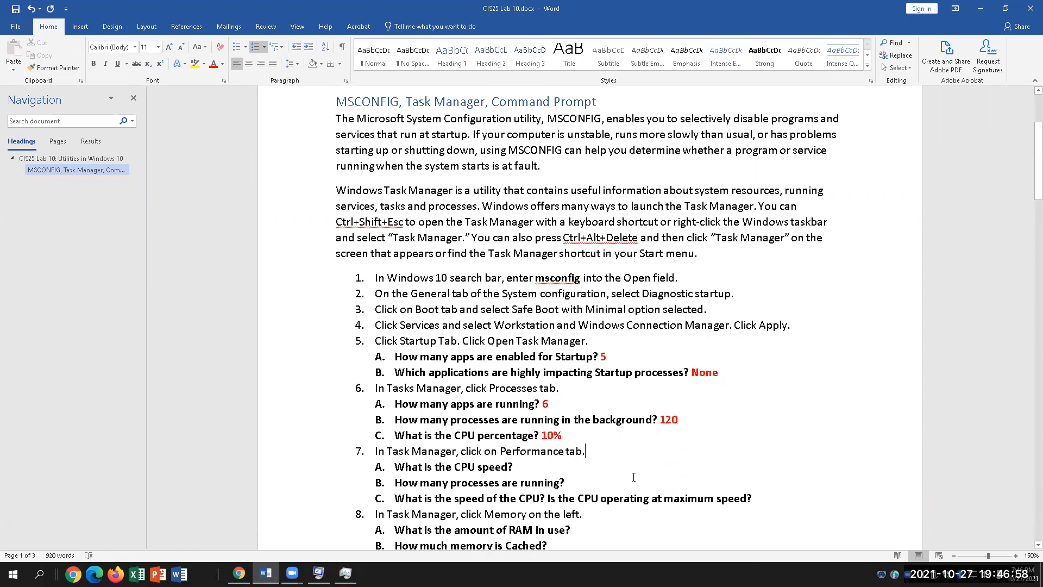
scroll(634, 477, down, 2)
key(Down)
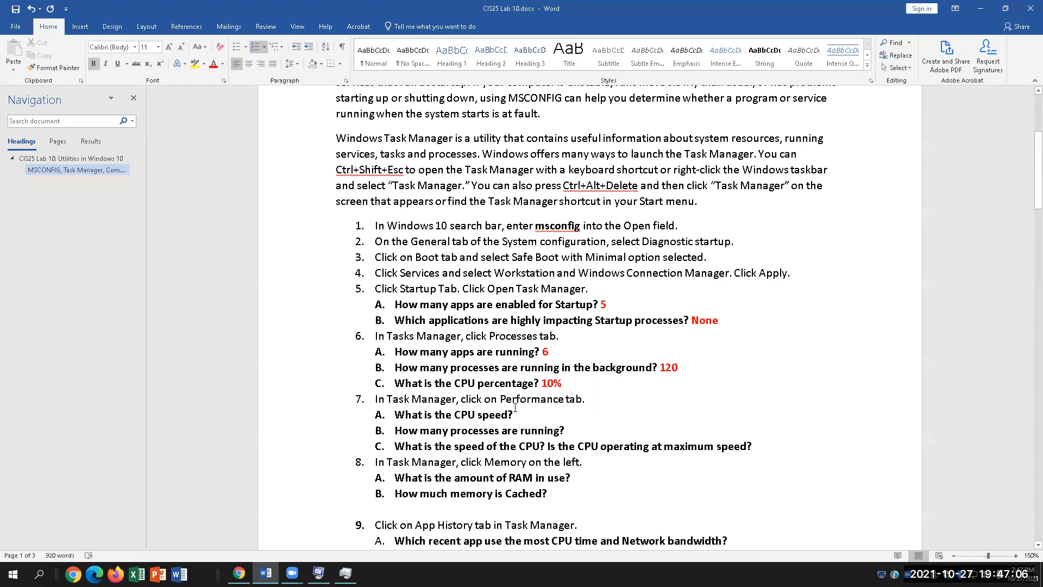
click(345, 574)
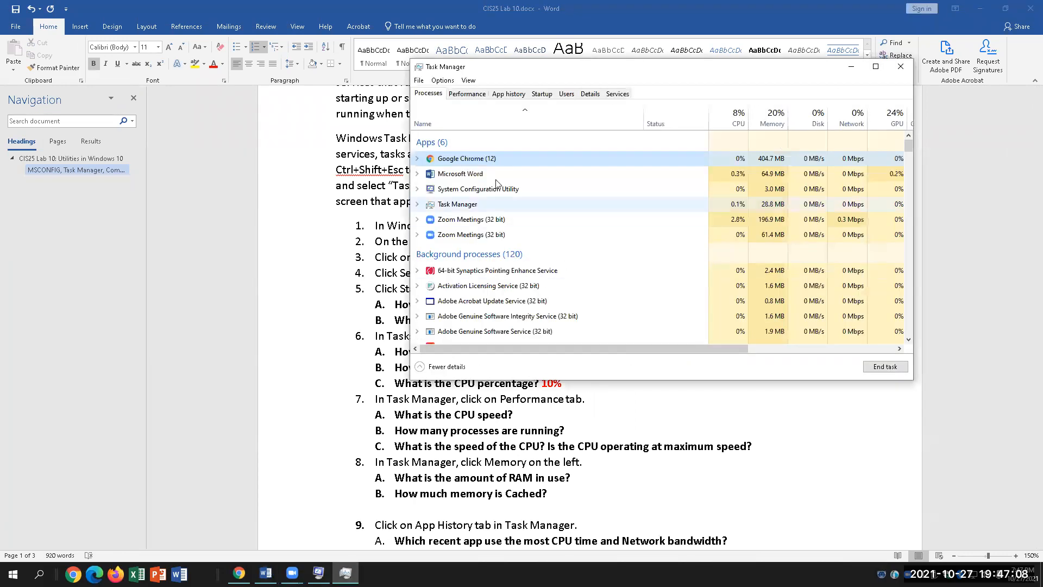
click(467, 93)
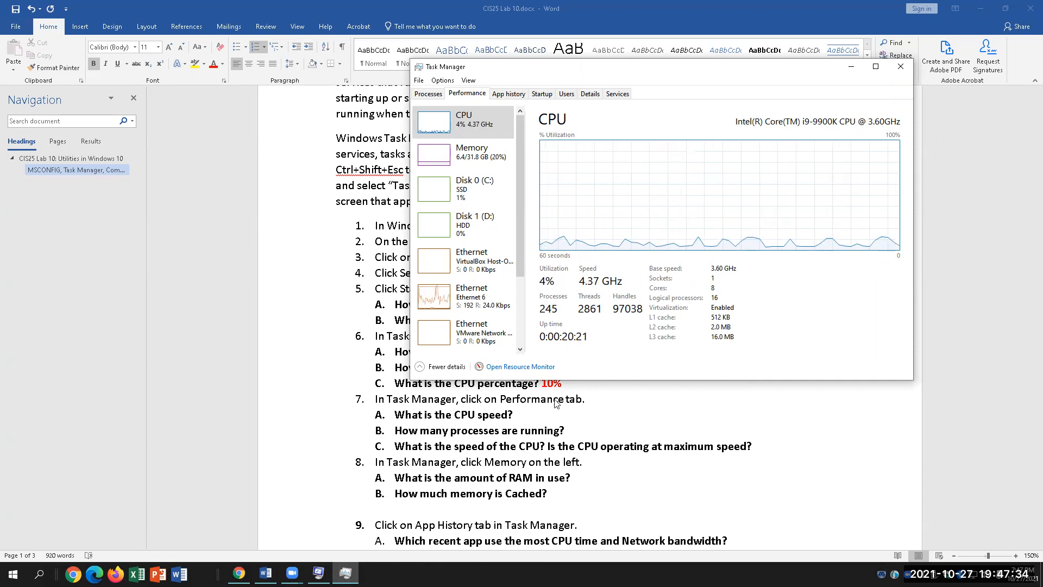
- Answer question 7A on CPU speed in the Word document with 4.37 GHz and colour the answer red
click(549, 417)
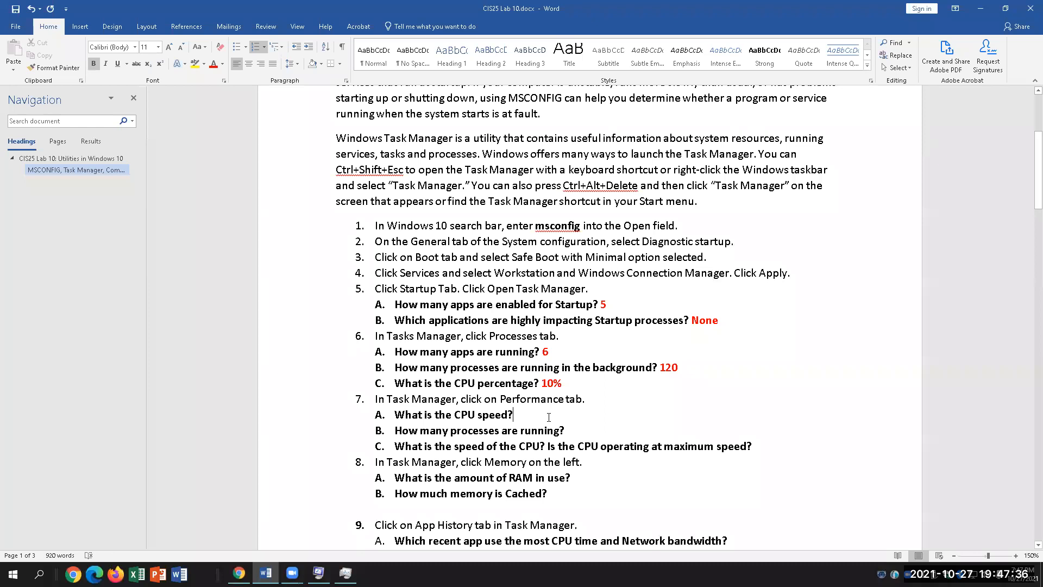
text(4.37)
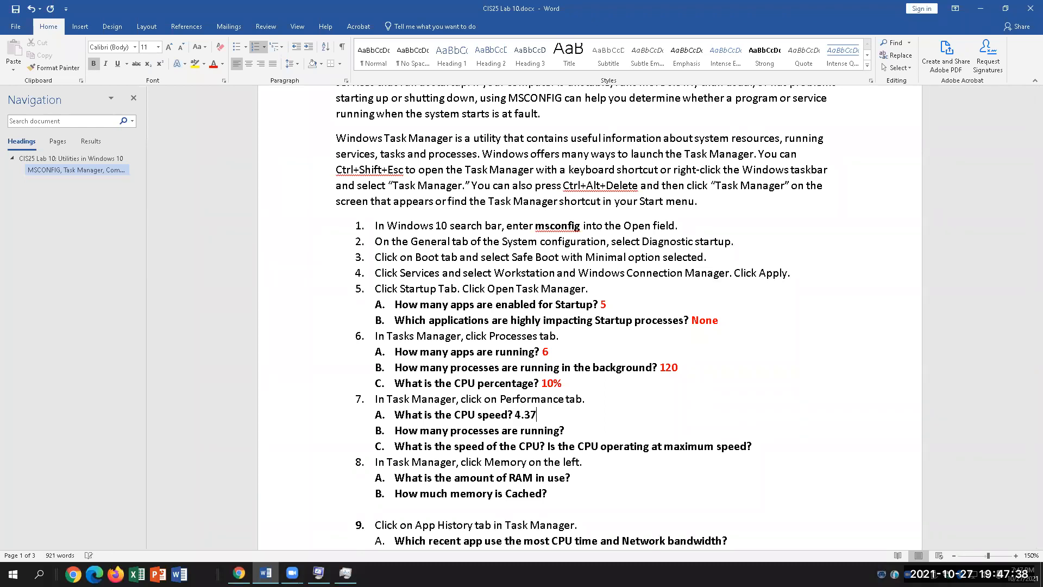
text( GHZ)
key(BackSpace)
text(z)
drag(560, 415, 518, 418)
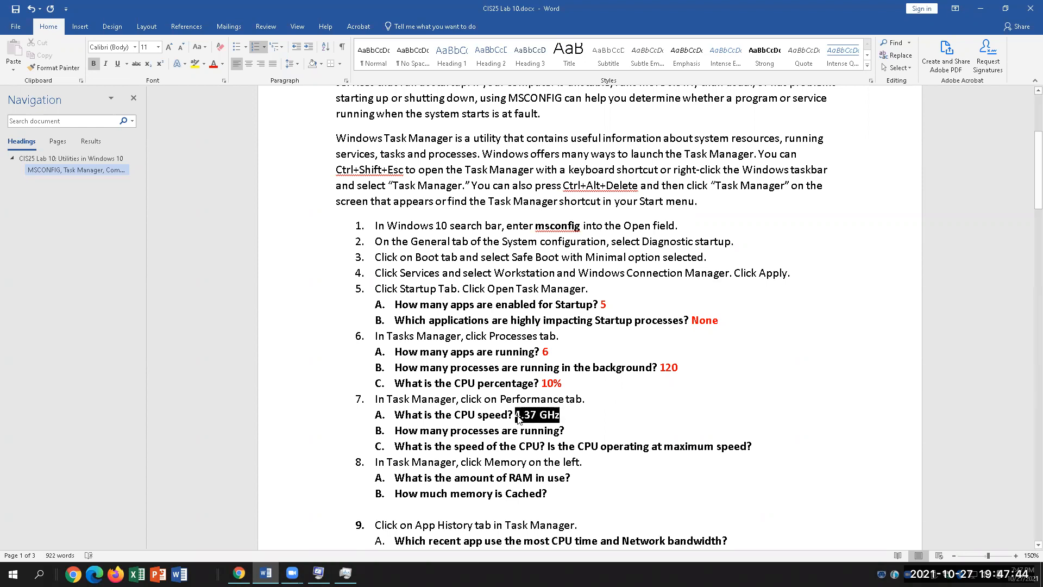
click(213, 64)
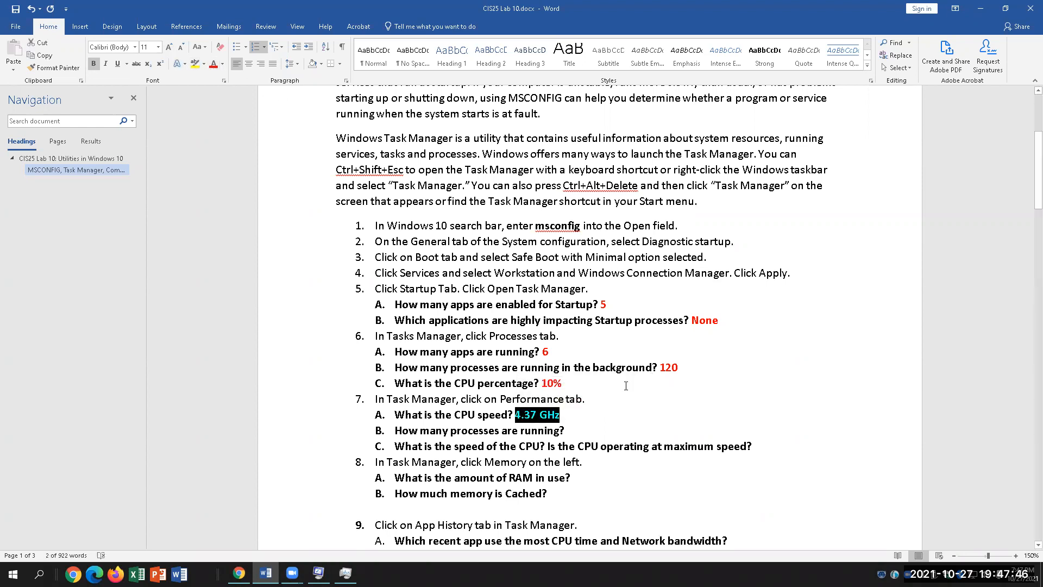
click(568, 419)
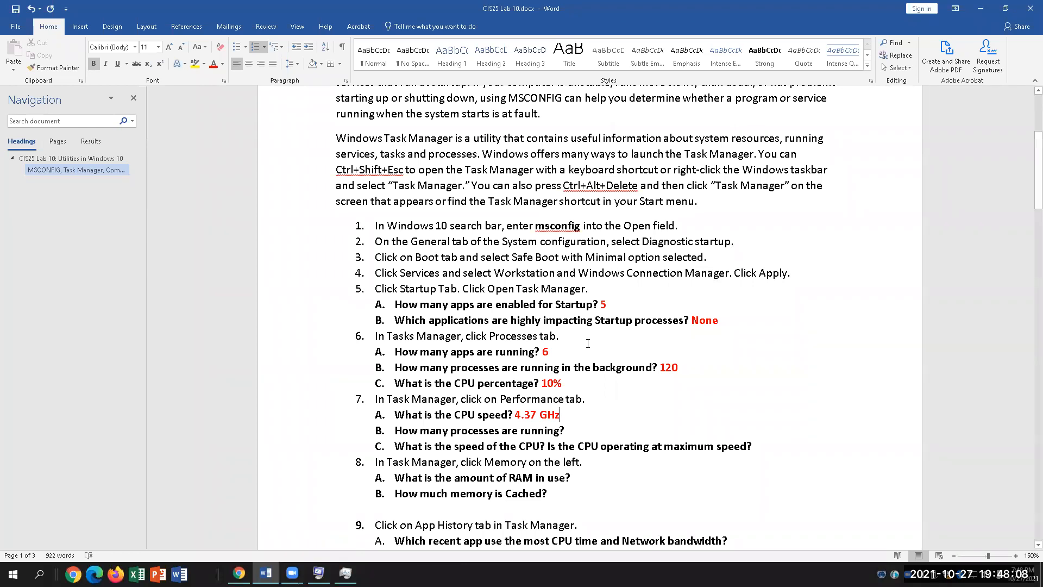
- Check the process count in Task Manager and answer question 7B in the Word document with 246 in red
click(582, 431)
click(345, 573)
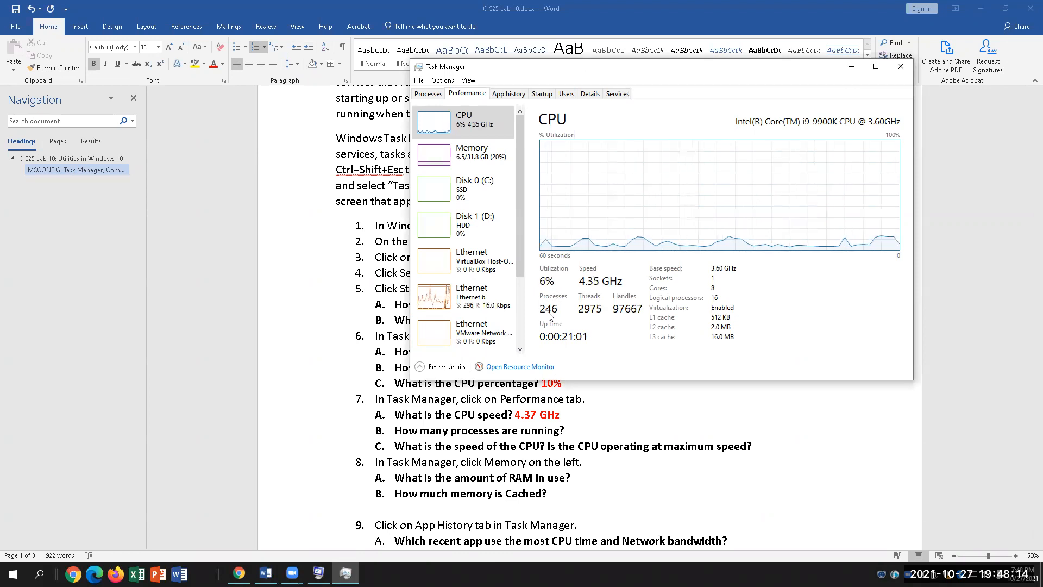
click(583, 433)
text(246)
drag(594, 431, 565, 432)
click(213, 63)
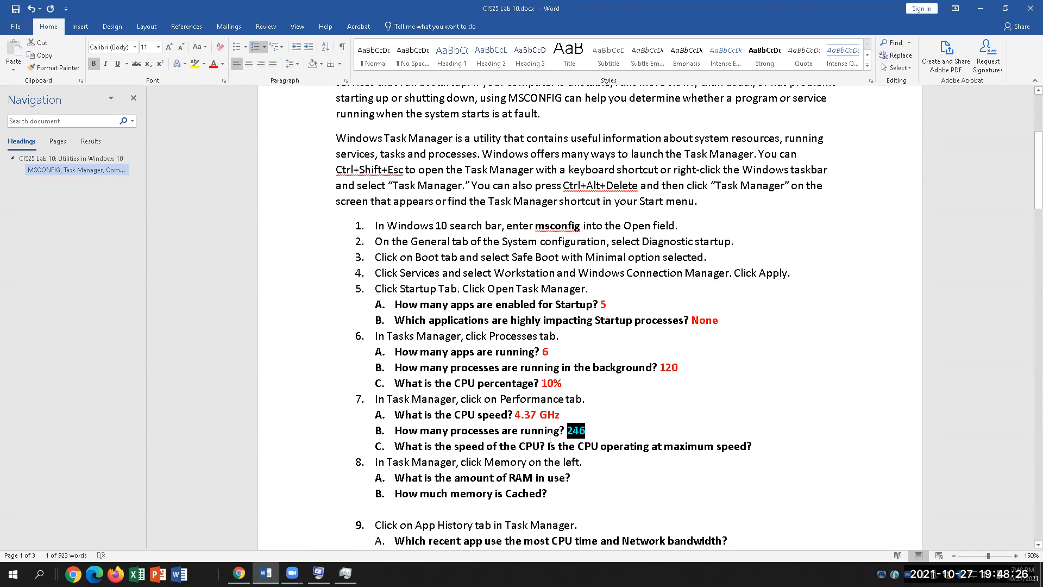
- Compare the CPU's current and base speed in Task Manager and answer question 7C in the Word document with No in red
drag(397, 445, 546, 446)
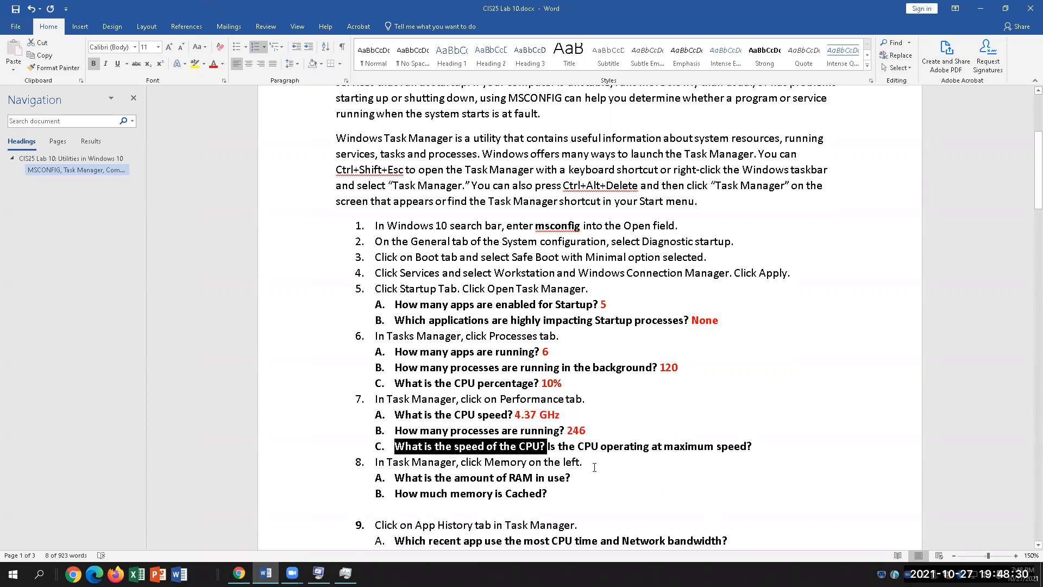
click(556, 446)
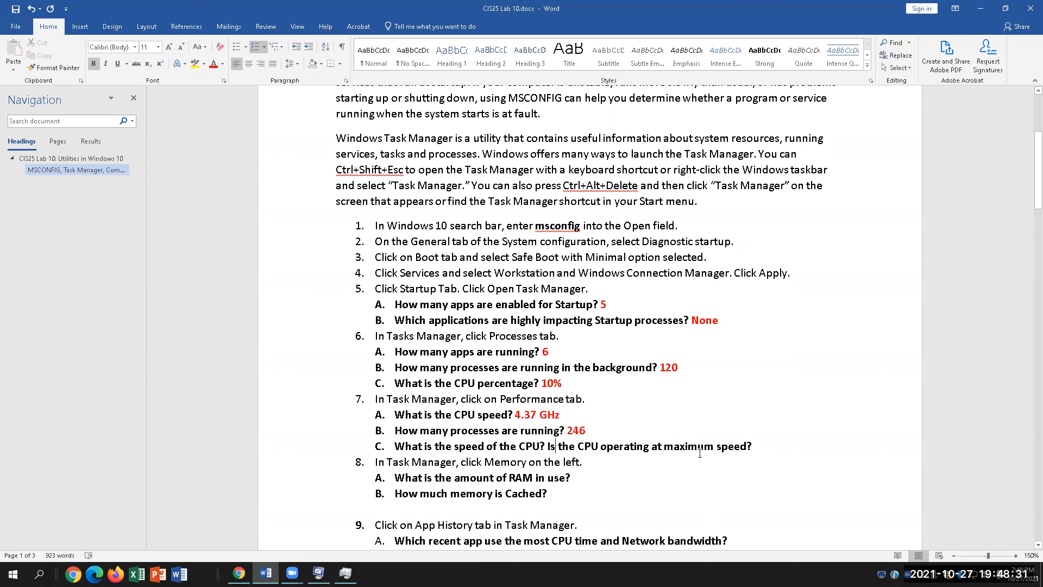
click(773, 448)
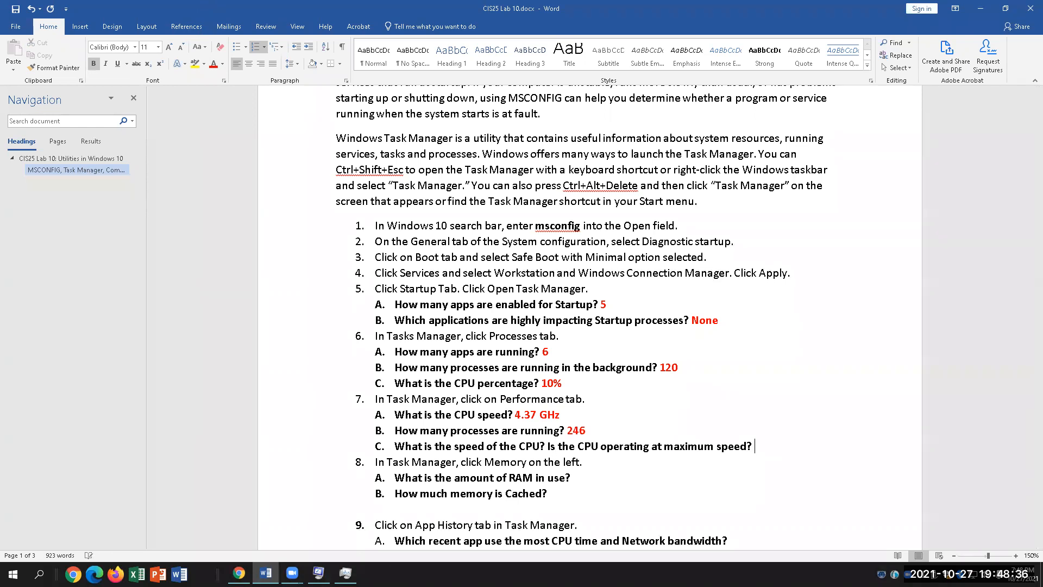
click(346, 572)
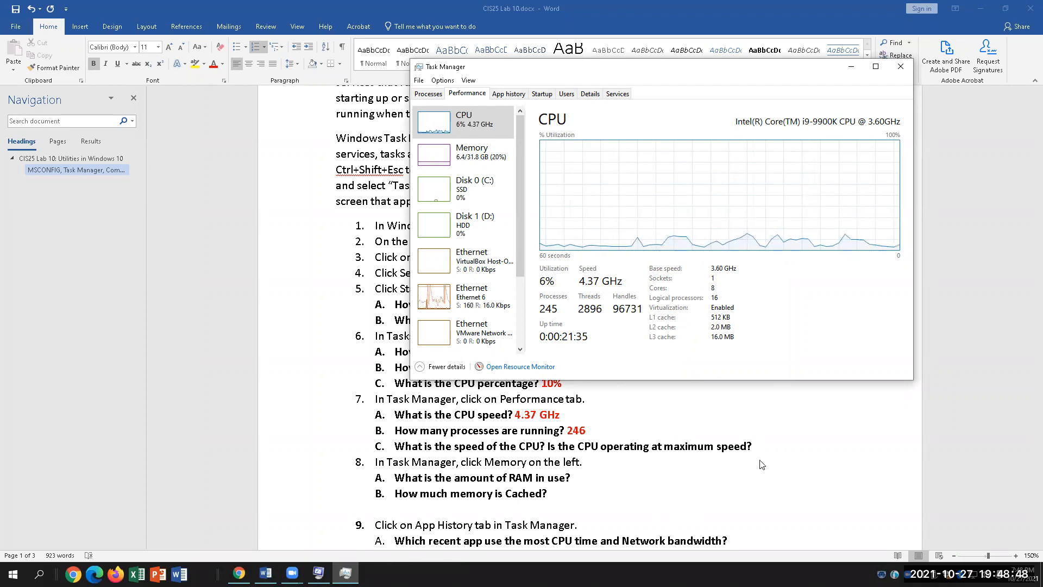
click(791, 454)
text(No)
drag(774, 448, 759, 447)
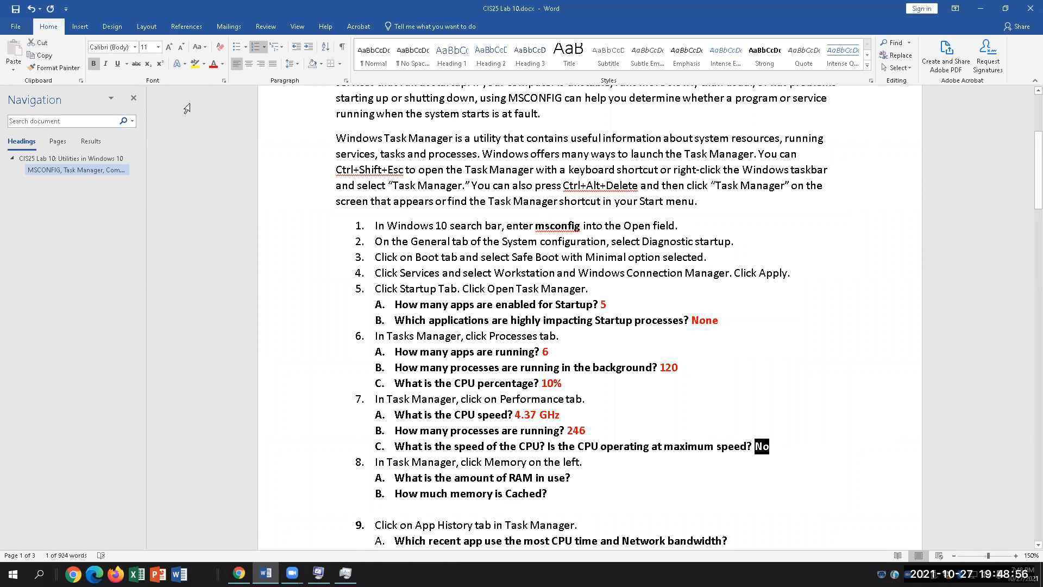
click(213, 63)
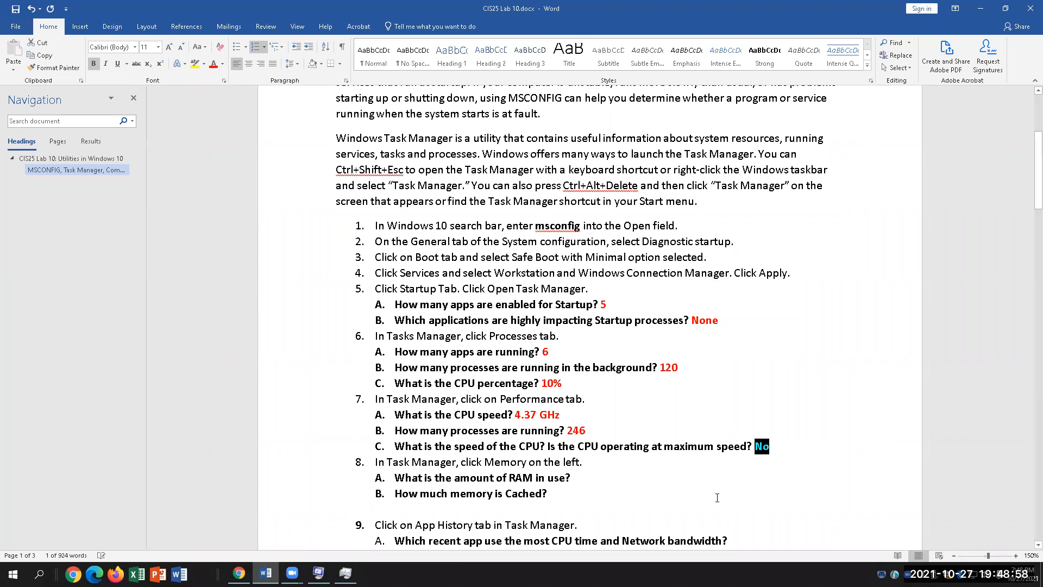
click(617, 466)
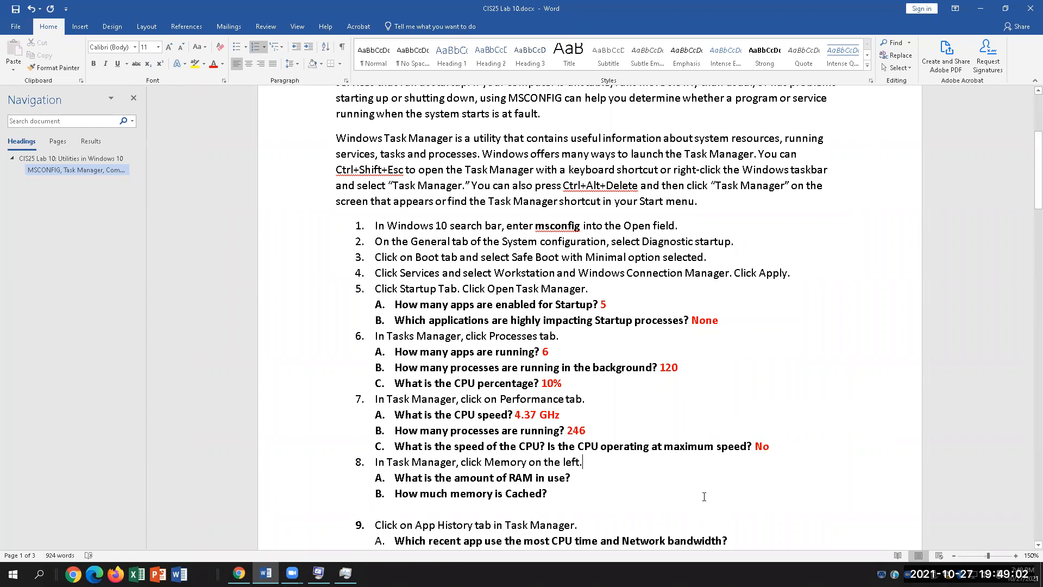
- Return to Task Manager and examine the Memory performance details for item 8
scroll(704, 497, down, 2)
click(346, 573)
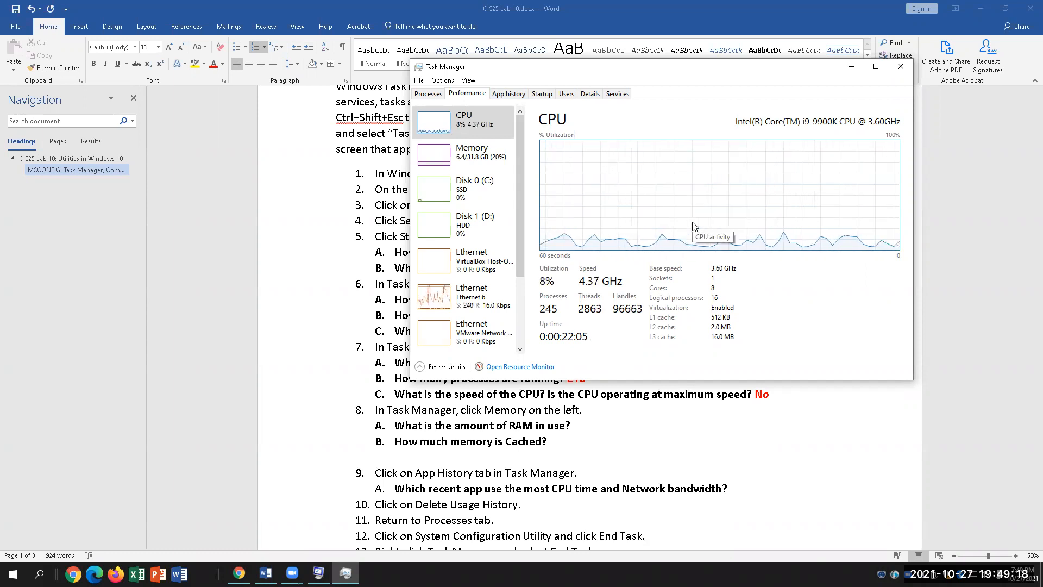
click(449, 164)
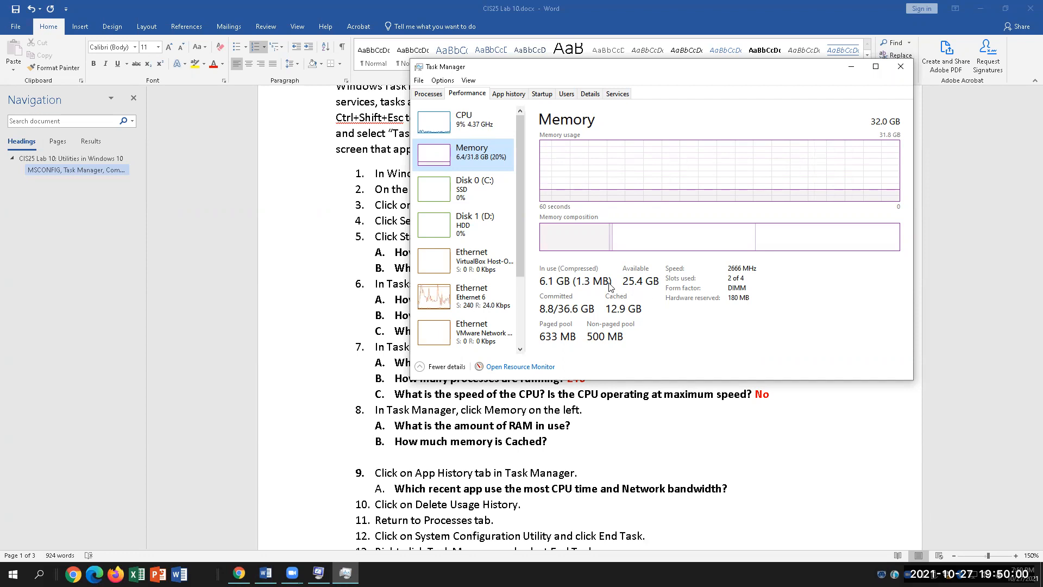
- Answer question 8A on RAM in use with 6.1GB and question 8B on cached memory with 12.9GB in the Word document, both in red
click(586, 427)
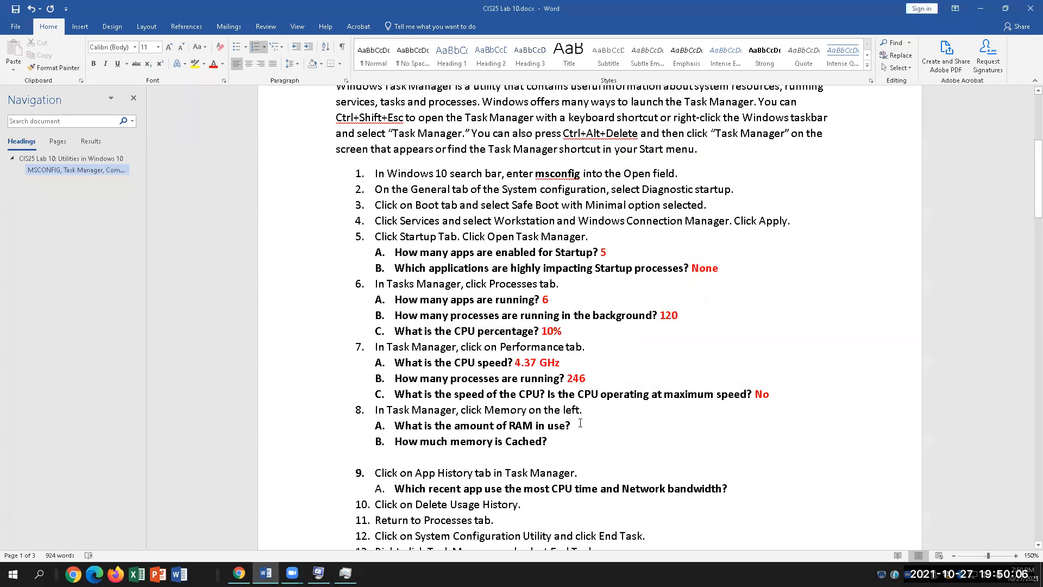
click(345, 573)
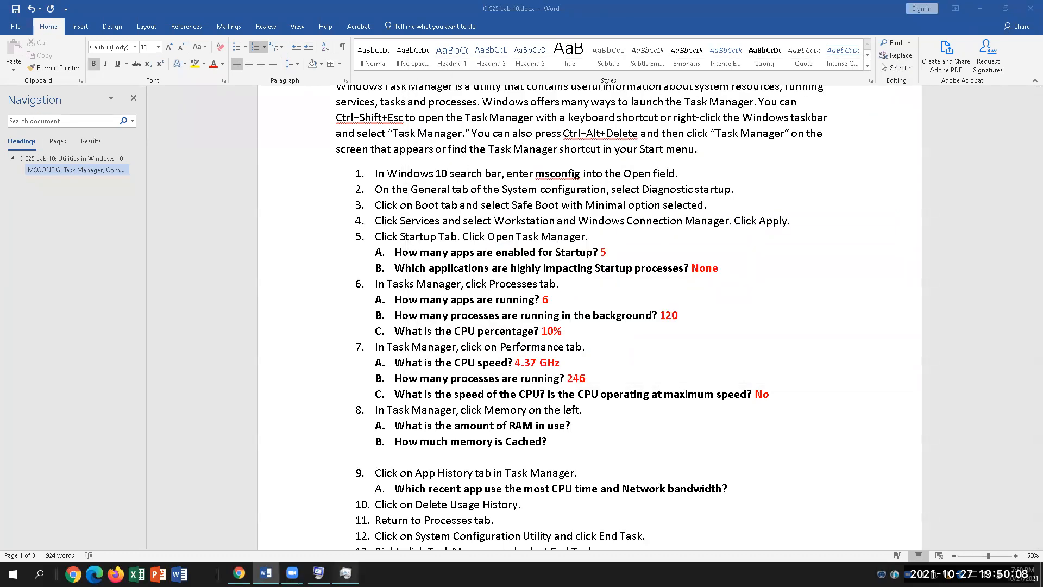
key(alt+Tab)
text(6.1GB)
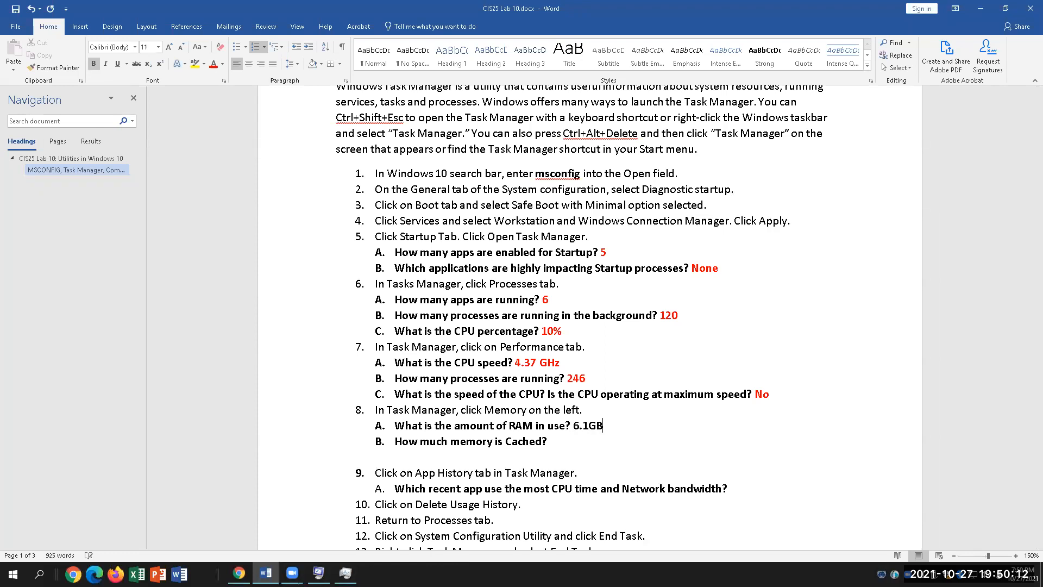
key(alt+Tab)
click(581, 443)
text(12.9GB)
mouse_move(585, 441)
mouse_down()
mouse_move(549, 441)
mouse_move(602, 425)
mouse_move(573, 425)
mouse_up()
click(211, 70)
click(213, 64)
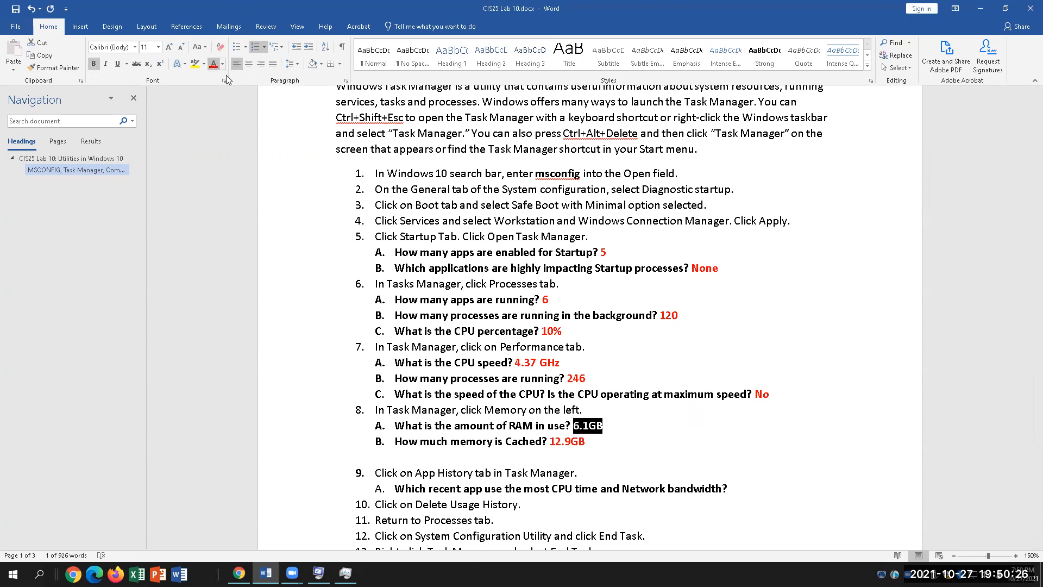
- Examine the apps' CPU time and network usage in Task Manager's App history view and return to the Word document
scroll(514, 397, down, 3)
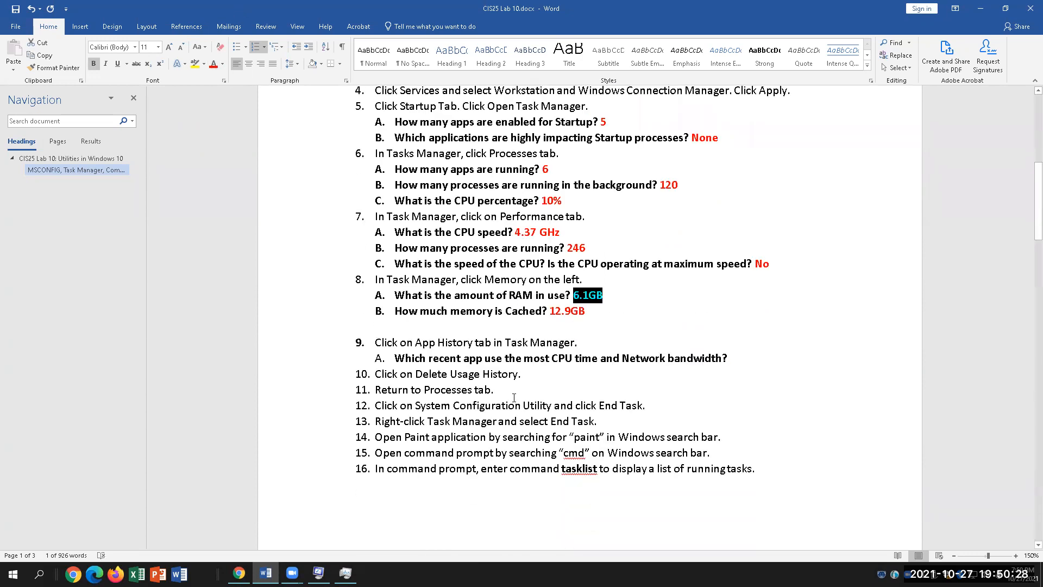
click(346, 573)
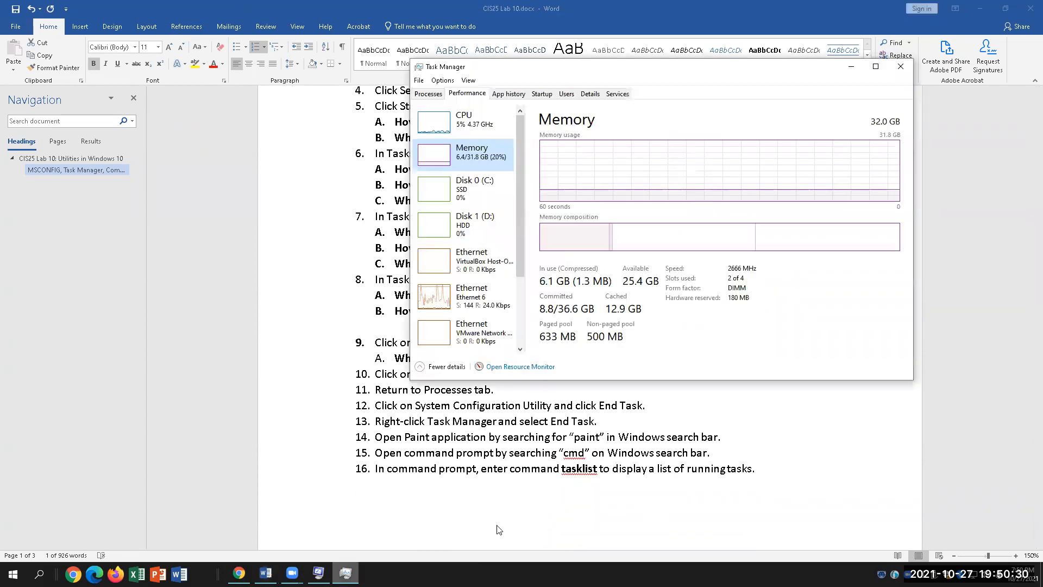
click(515, 94)
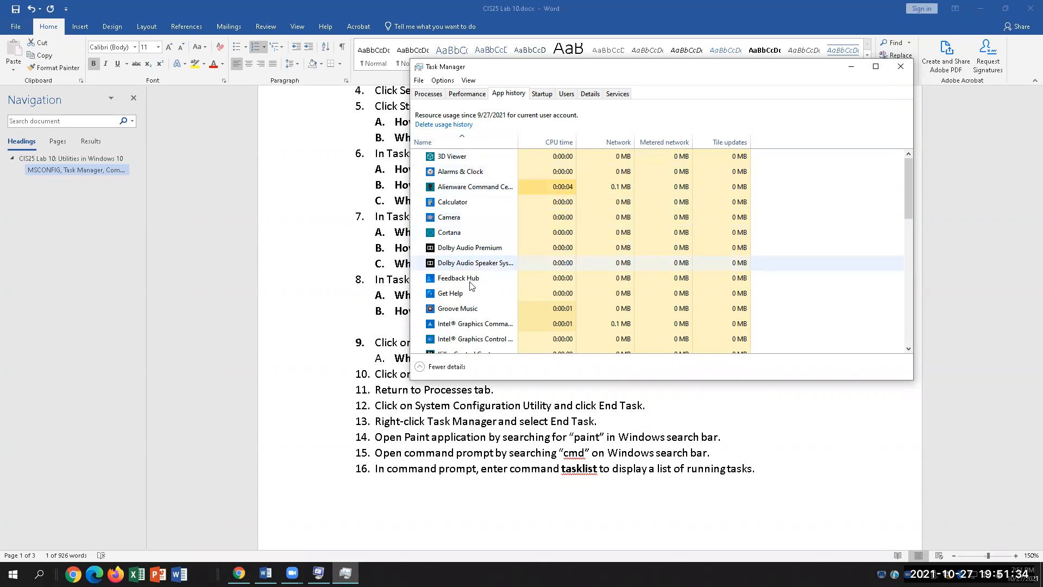
scroll(495, 313, down, 2)
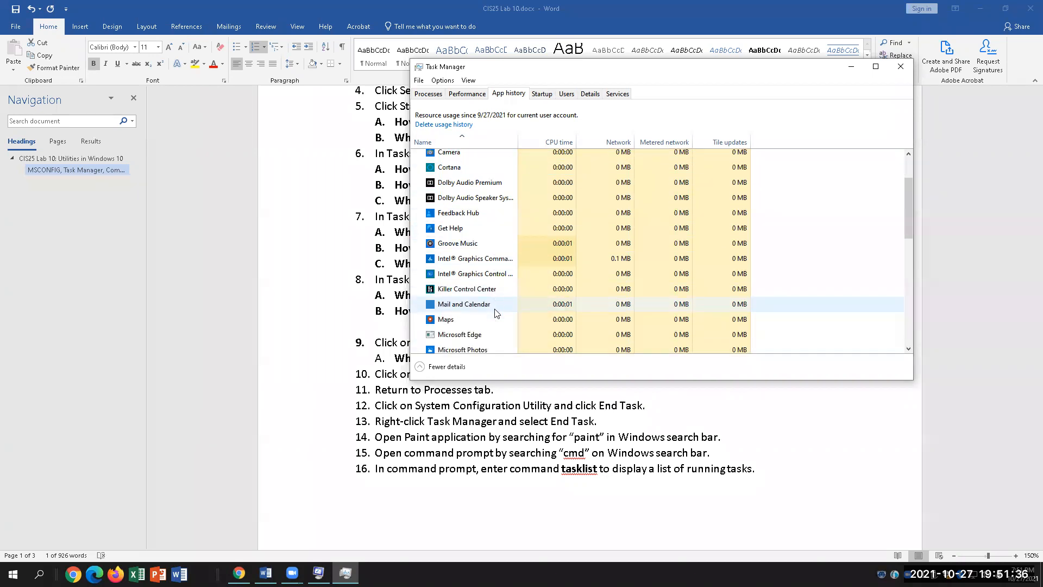
scroll(495, 312, up, 2)
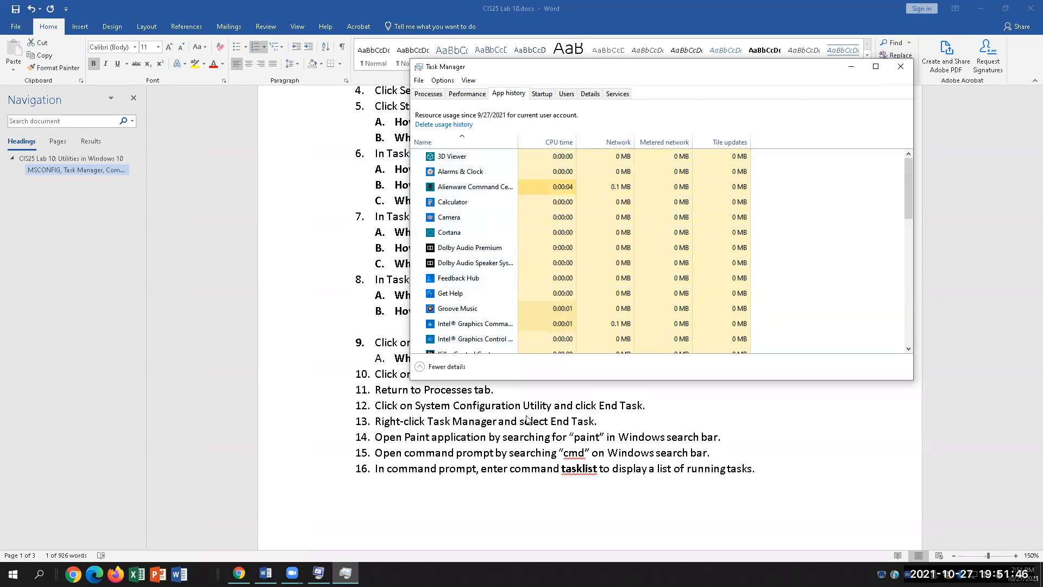
key(alt+Tab)
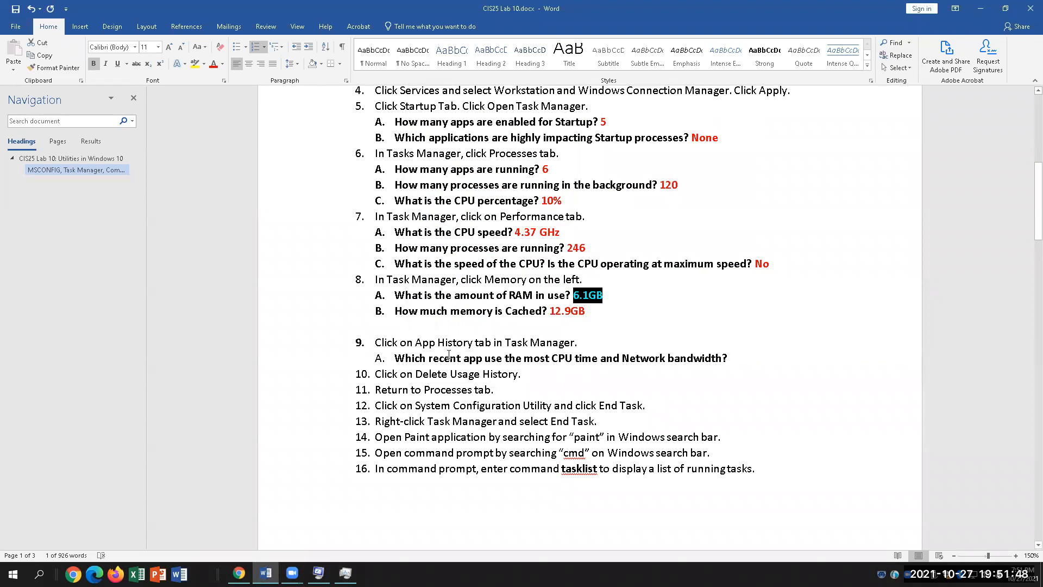
- Examine the CPU time and network usage of every app in Task Manager's App history for question 9A
click(583, 359)
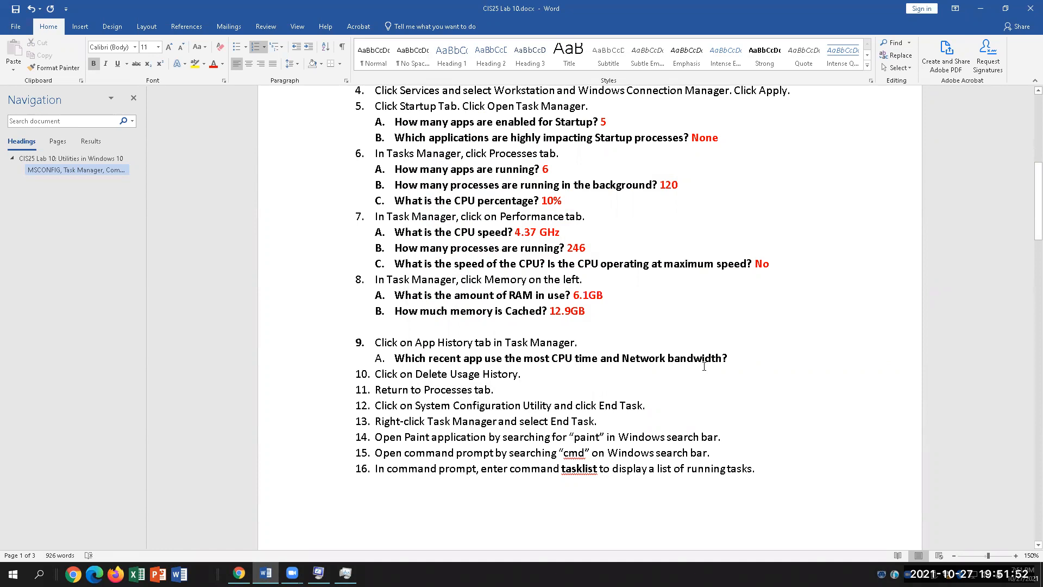
click(346, 573)
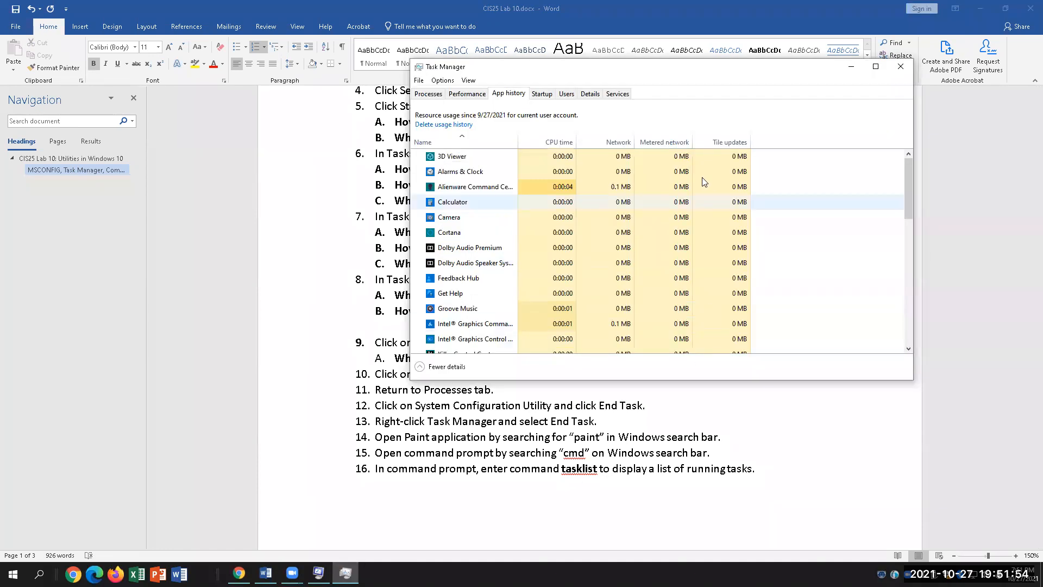
scroll(632, 260, down, 3)
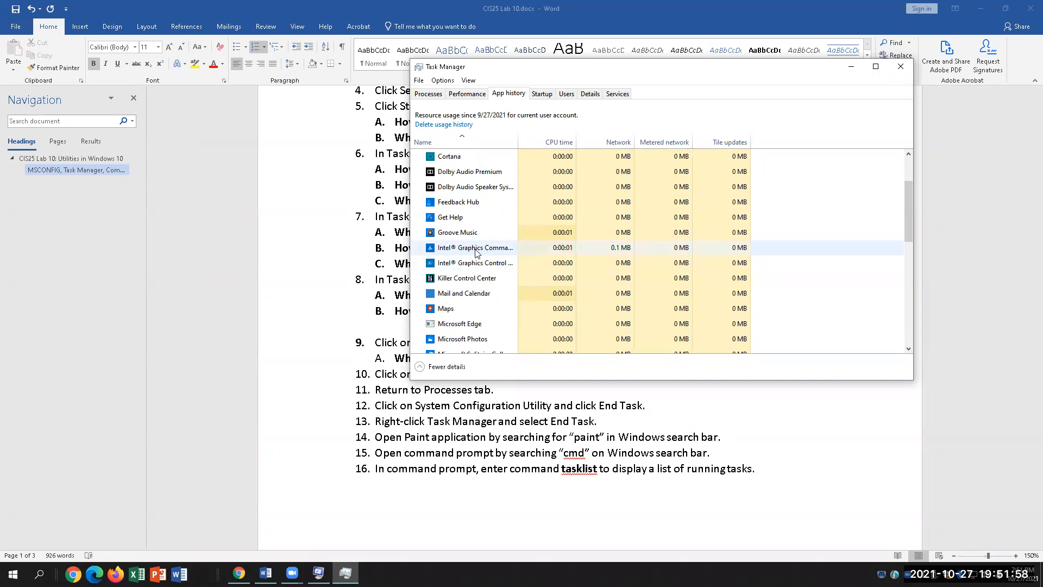
scroll(631, 314, down, 1)
scroll(630, 312, down, 1)
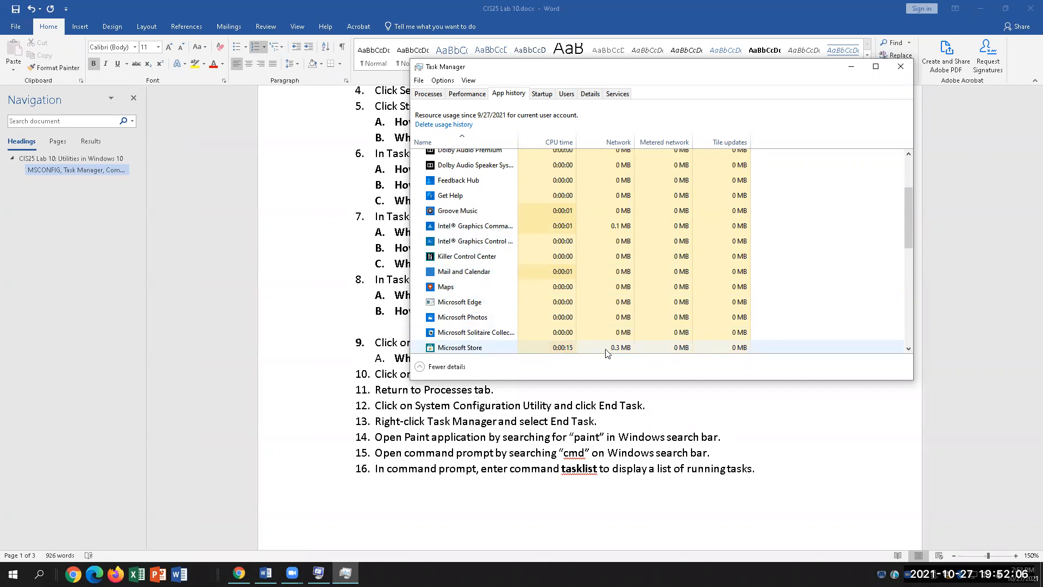
scroll(608, 353, down, 1)
scroll(607, 353, down, 4)
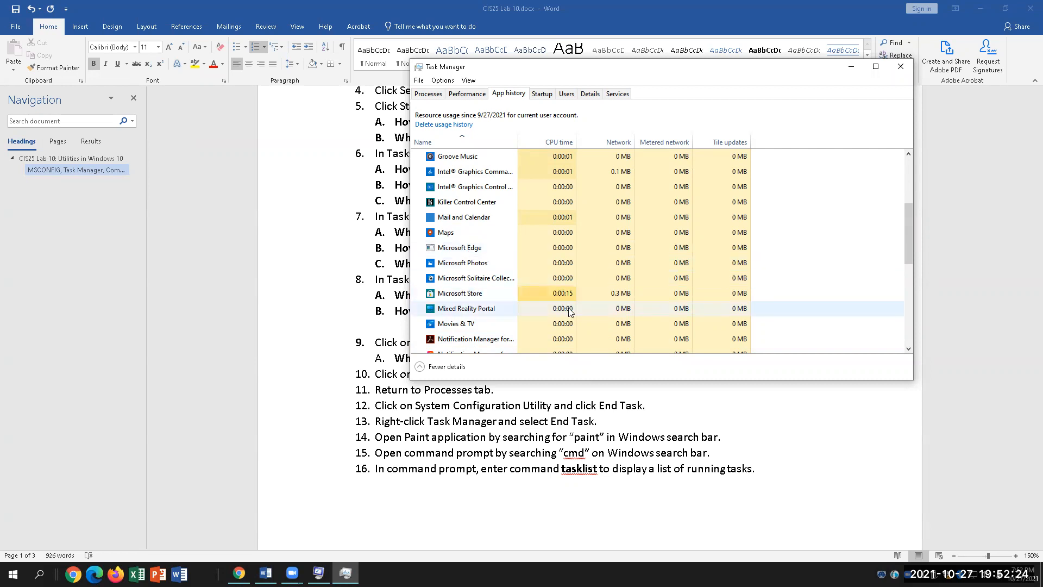
scroll(588, 320, down, 2)
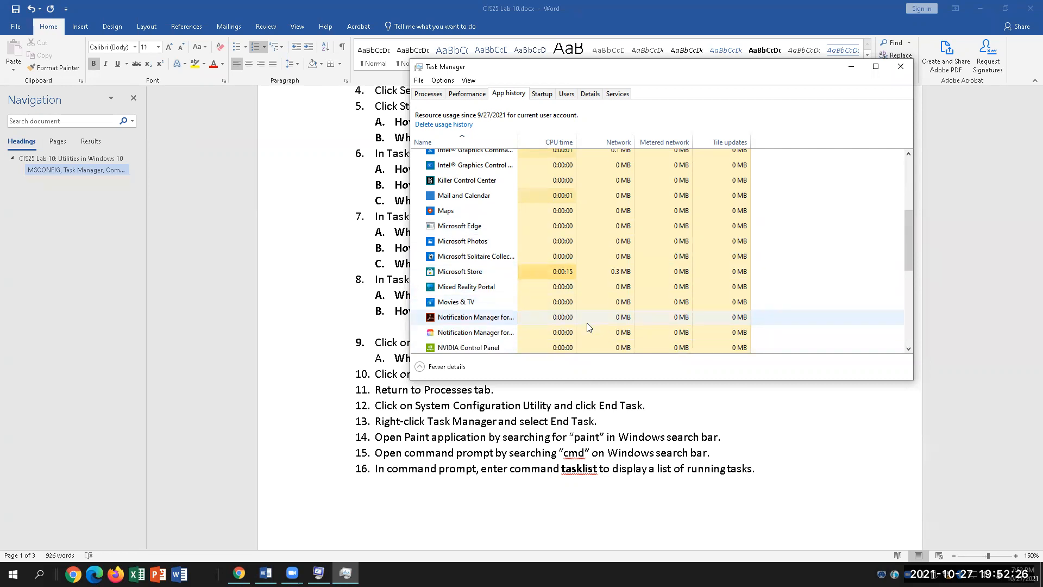
scroll(586, 323, down, 1)
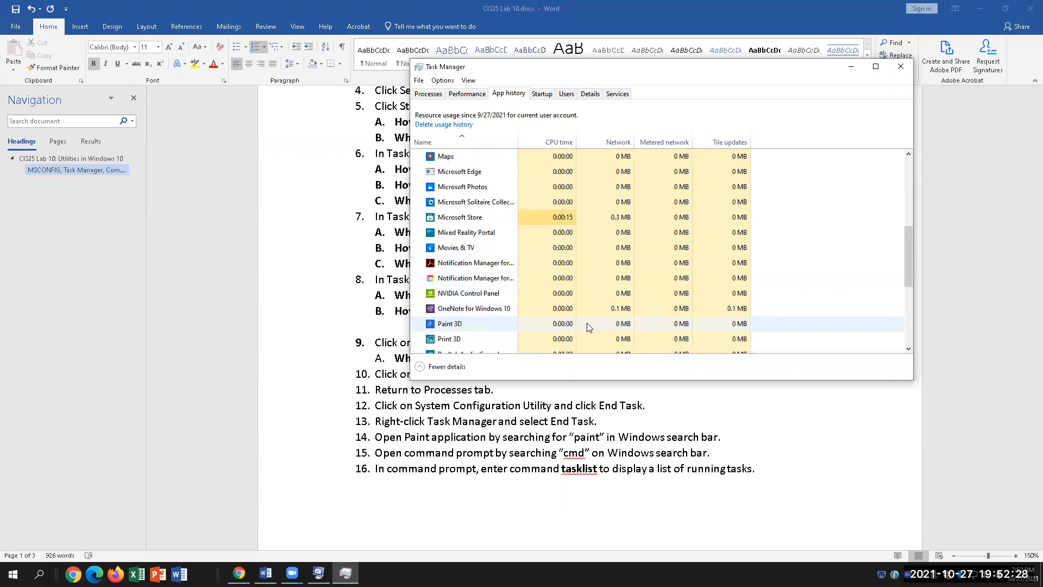
scroll(586, 323, down, 1)
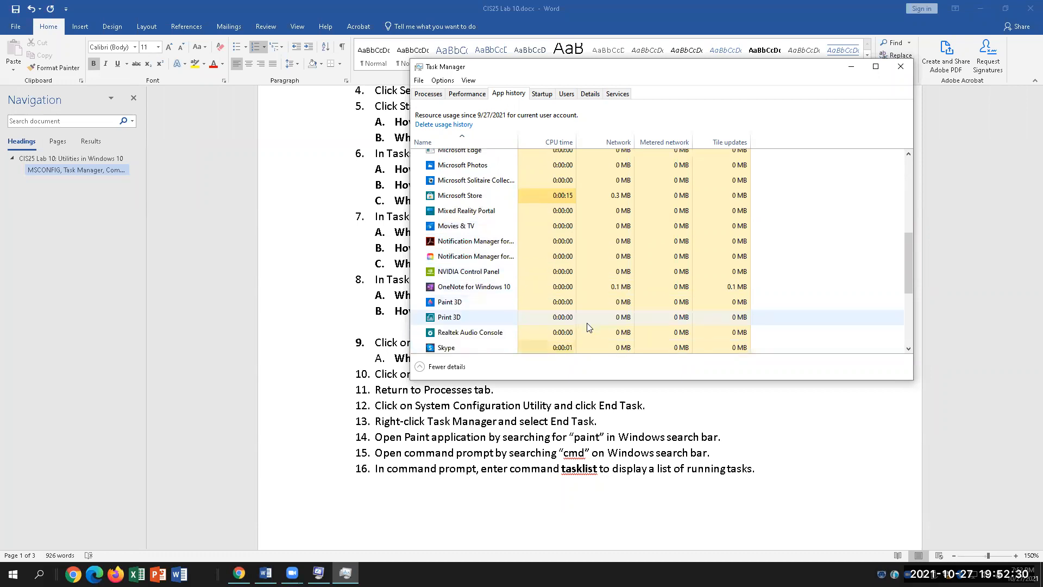
scroll(587, 322, down, 4)
scroll(587, 322, down, 5)
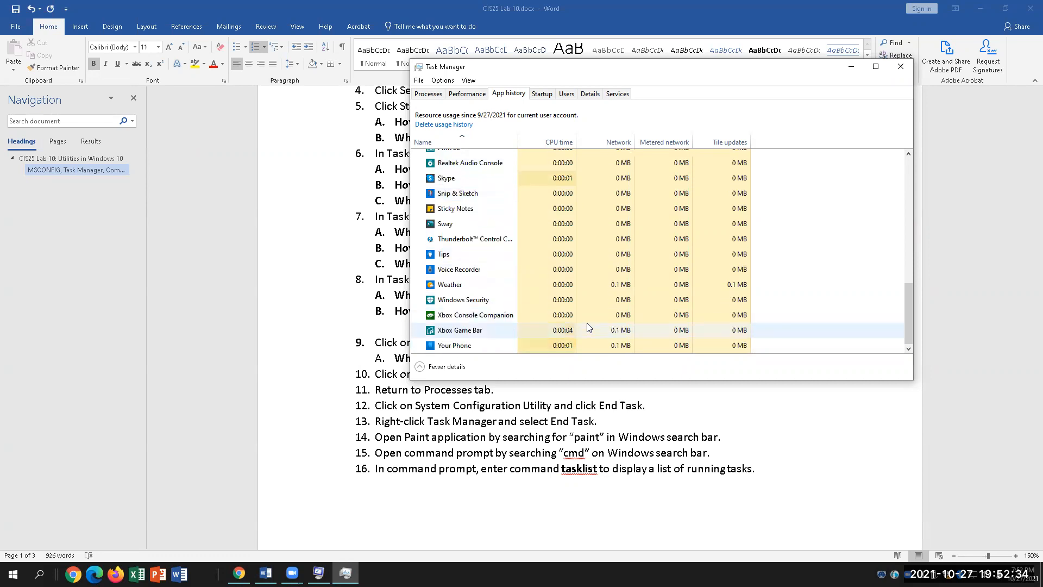
scroll(587, 323, up, 1)
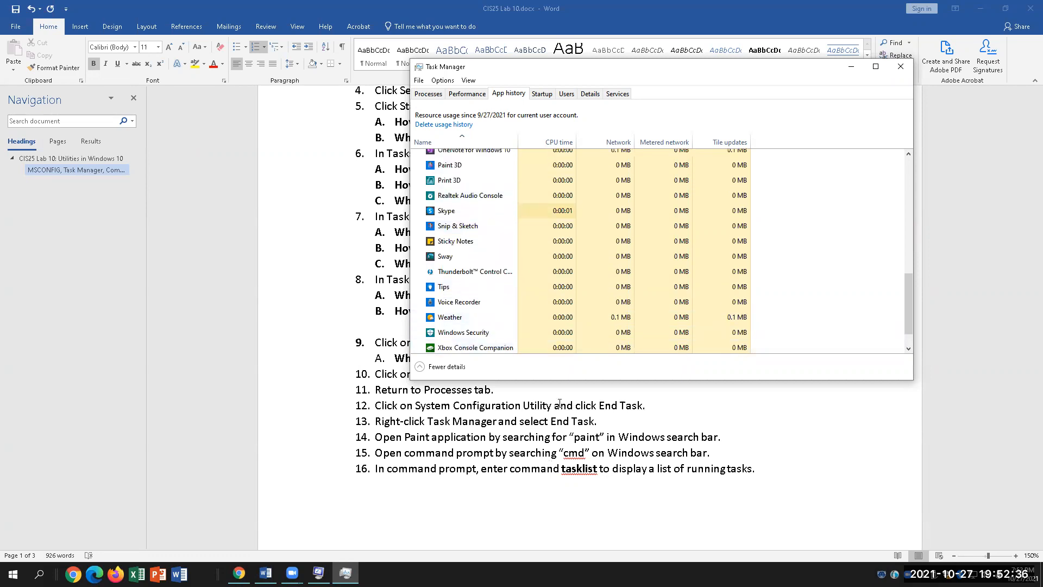
- Answer question 9A in the Word document with "MS Store 0.3 MB of memory" in red
click(560, 403)
click(749, 357)
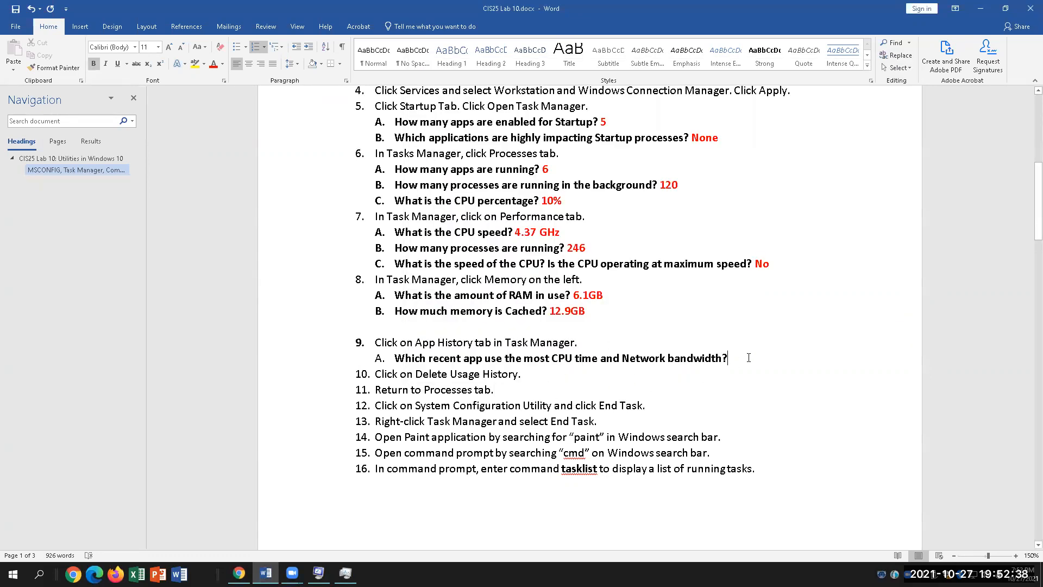
text(MS Store)
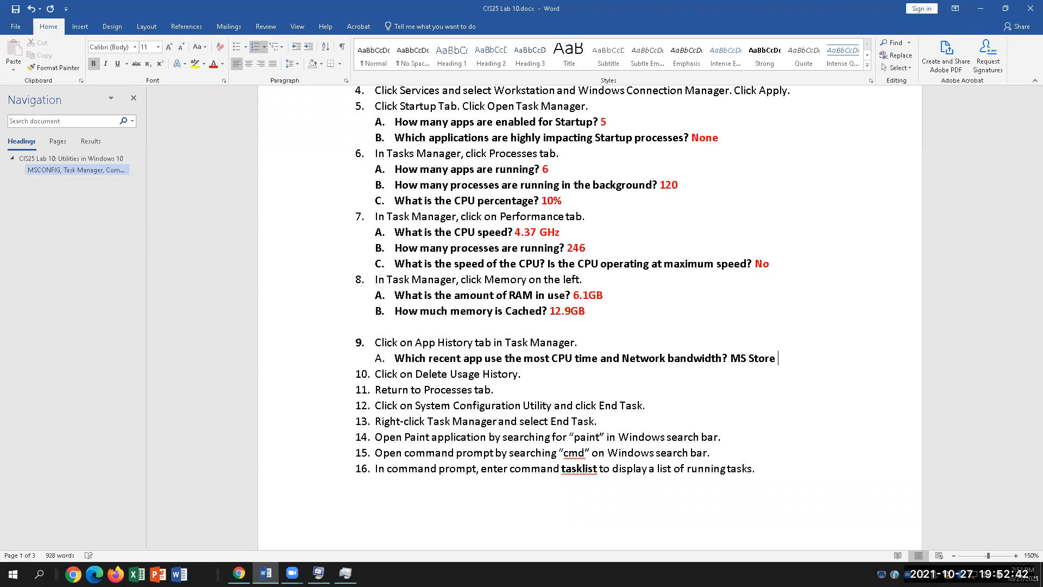
text( .)
key(BackSpace)
text(03)
key(BackSpace)
text(.3 MB of memory)
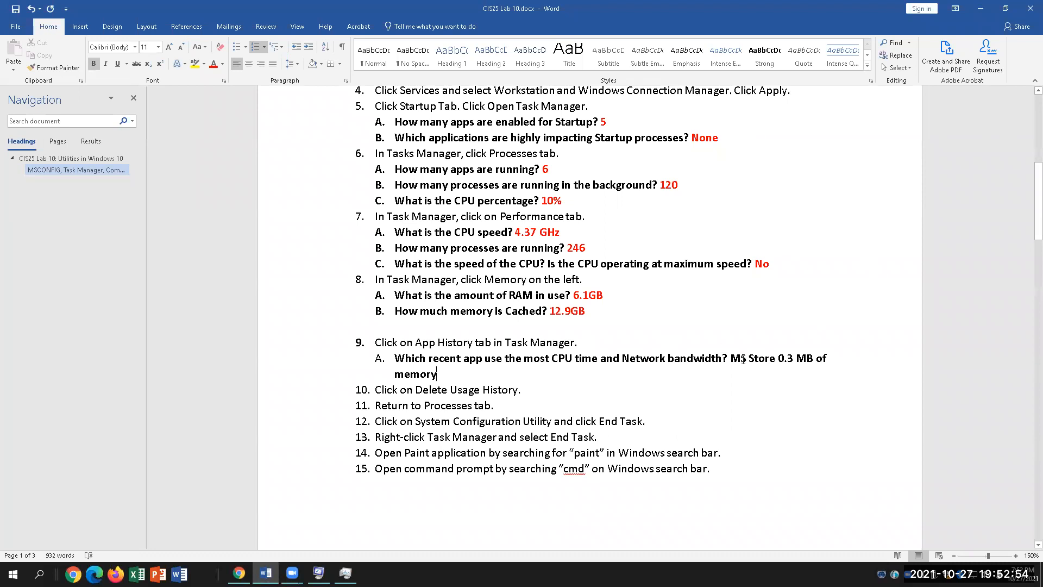
drag(731, 359, 669, 383)
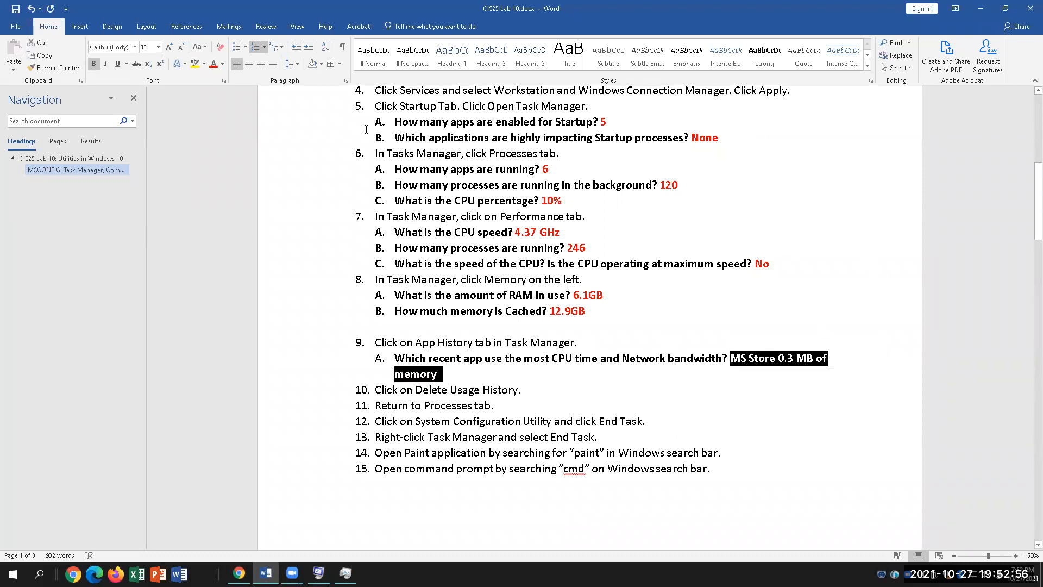
click(213, 64)
click(589, 391)
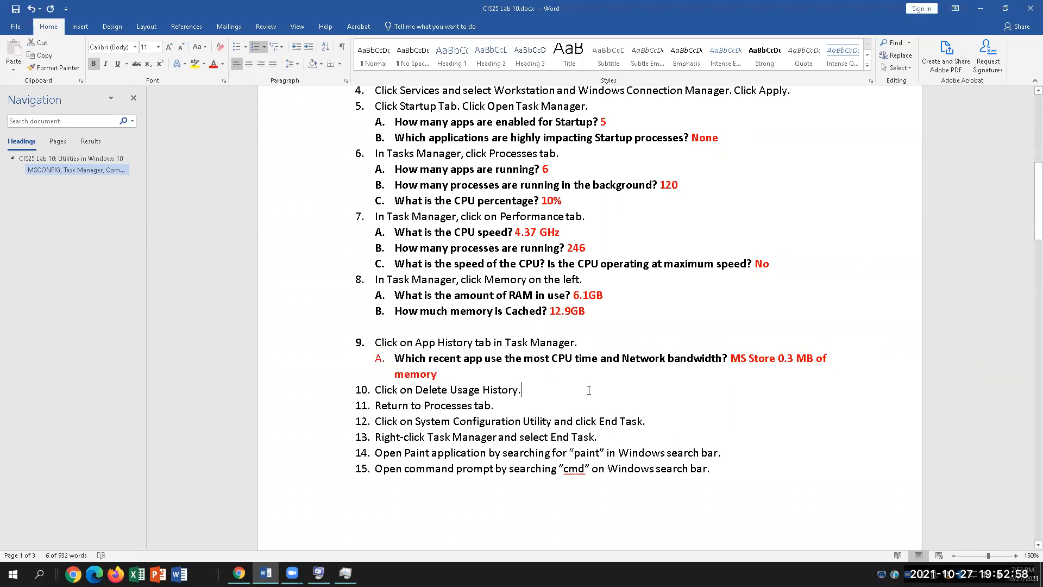
- Delete the app usage history in Task Manager and return to the Word document
click(346, 573)
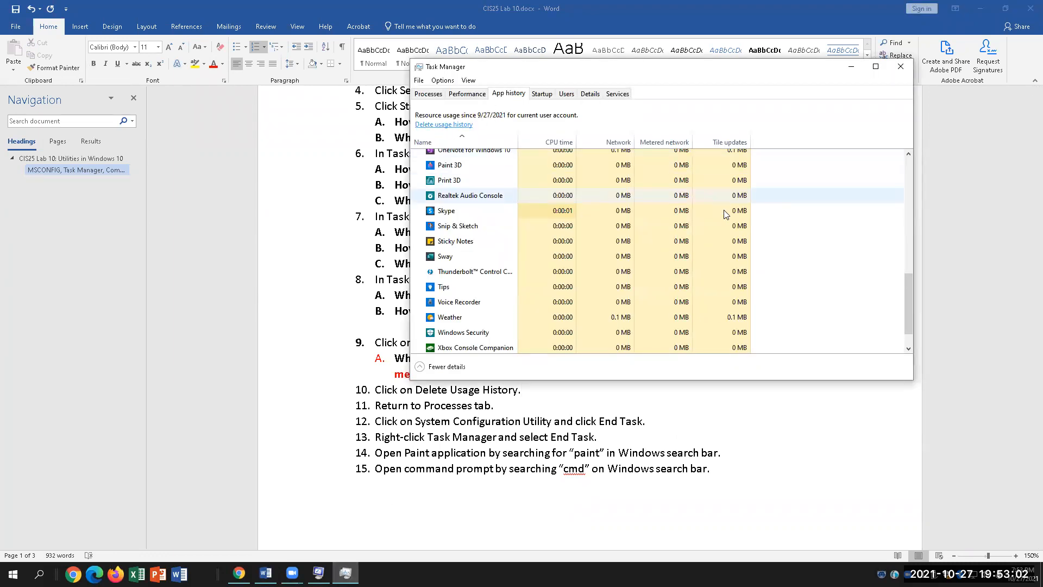
click(446, 127)
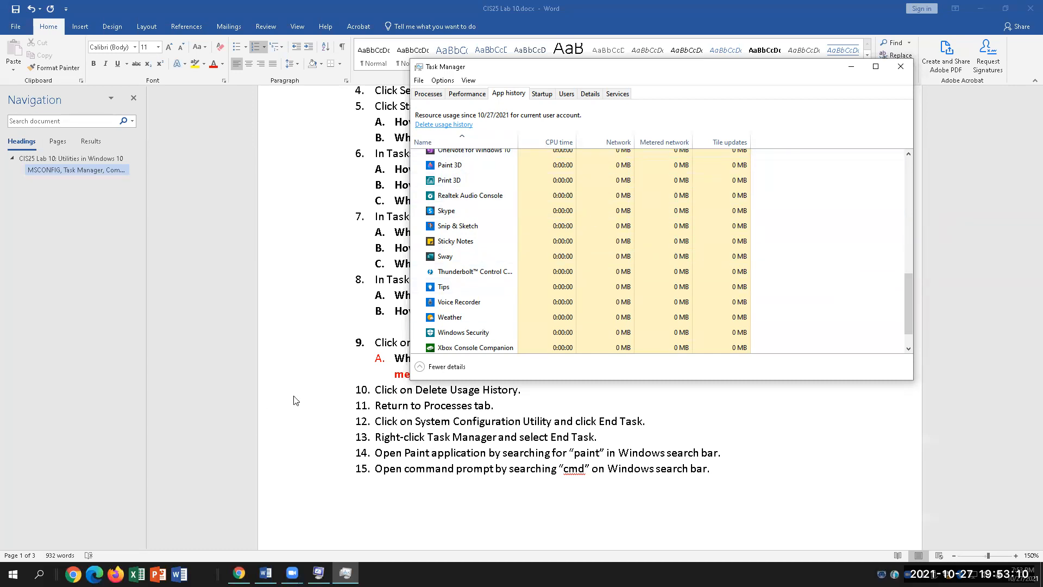
click(566, 388)
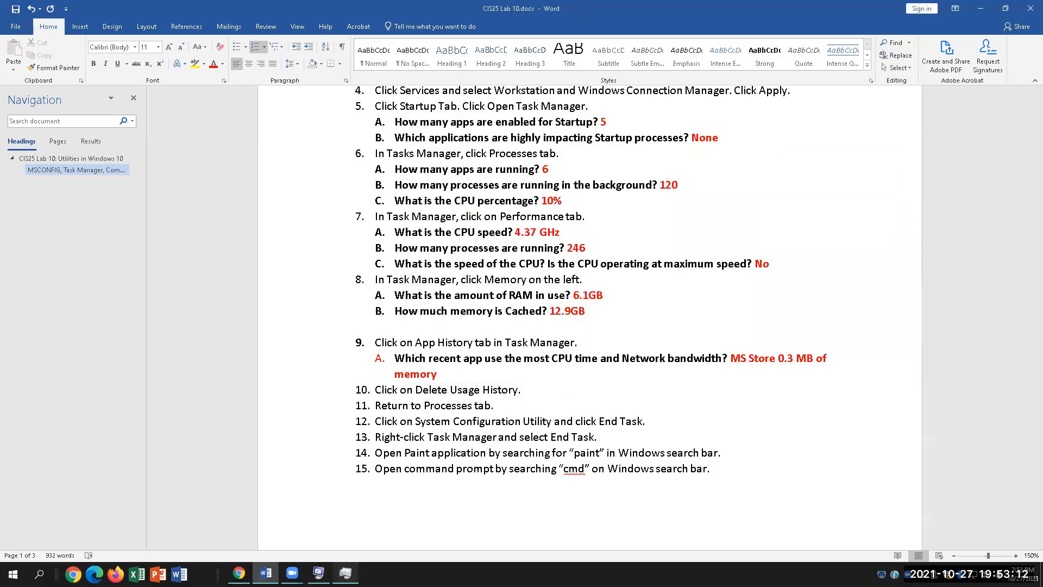
- Return to Task Manager's Processes view and end the System Configuration Utility task
click(346, 573)
click(433, 94)
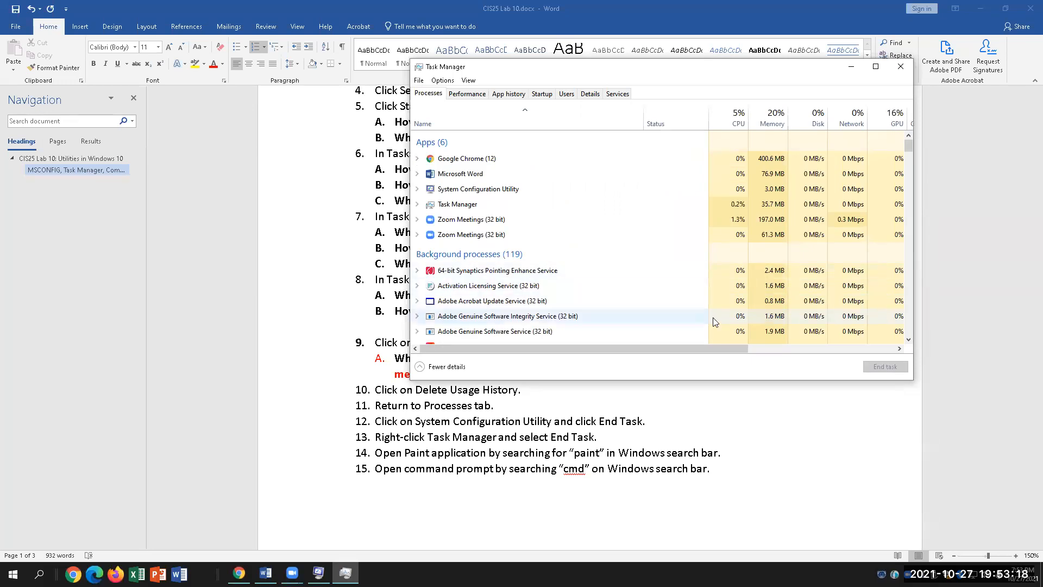
click(471, 193)
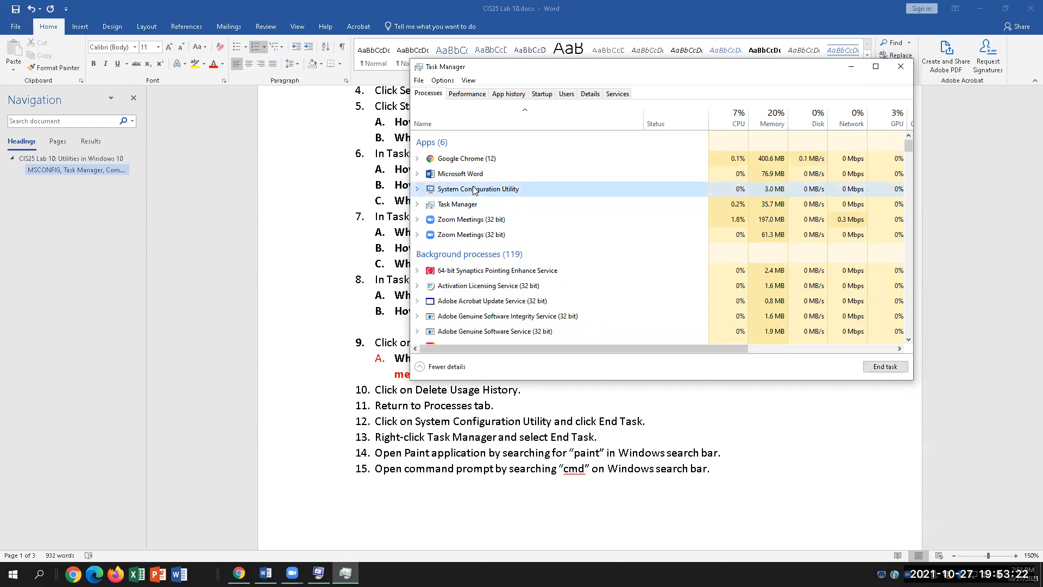
right_click(472, 188)
click(513, 206)
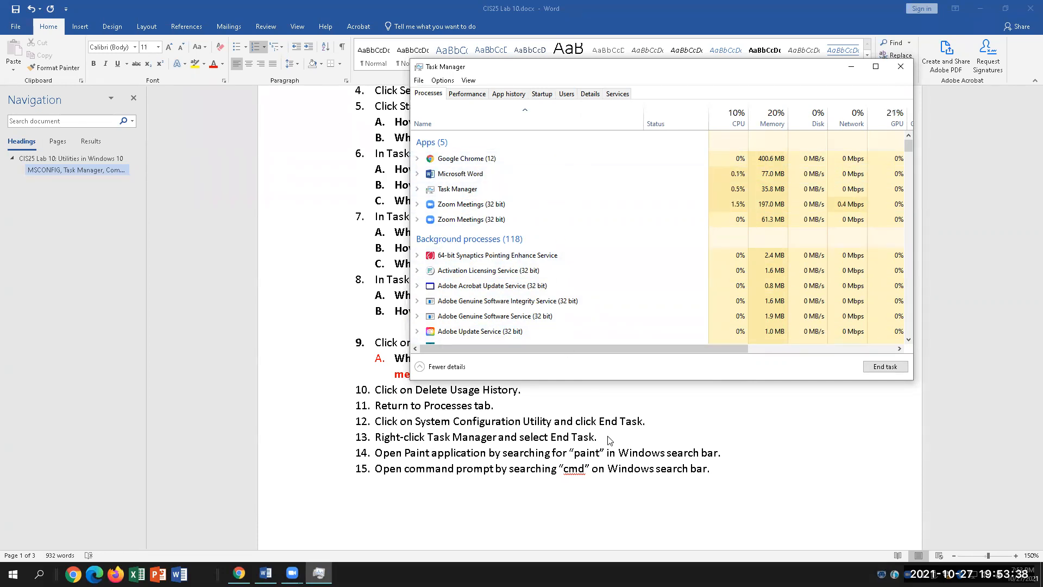
- End the Task Manager task from its own list of running apps and return to the lab instructions
right_click(464, 187)
click(527, 208)
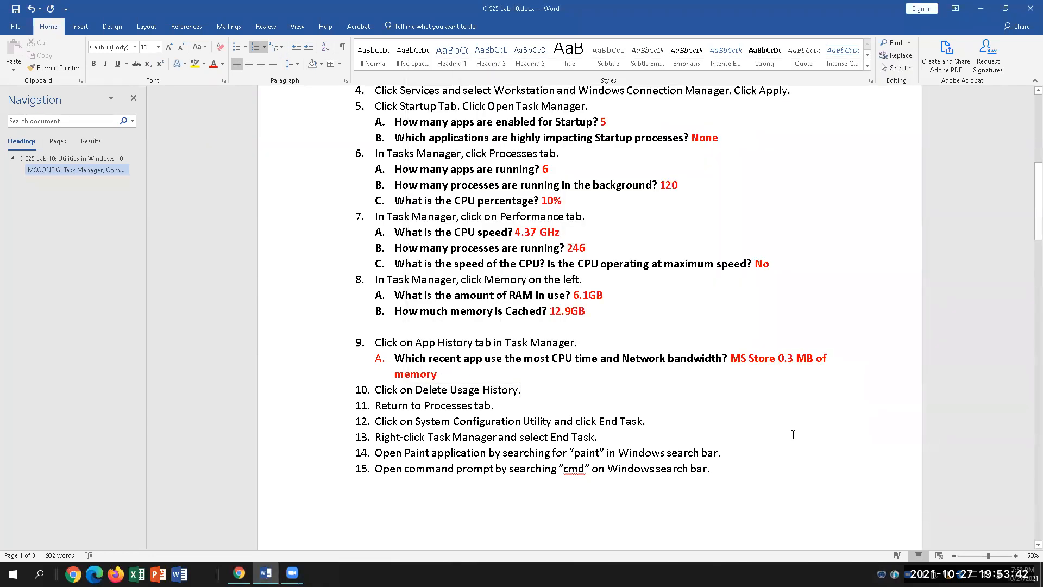
click(604, 439)
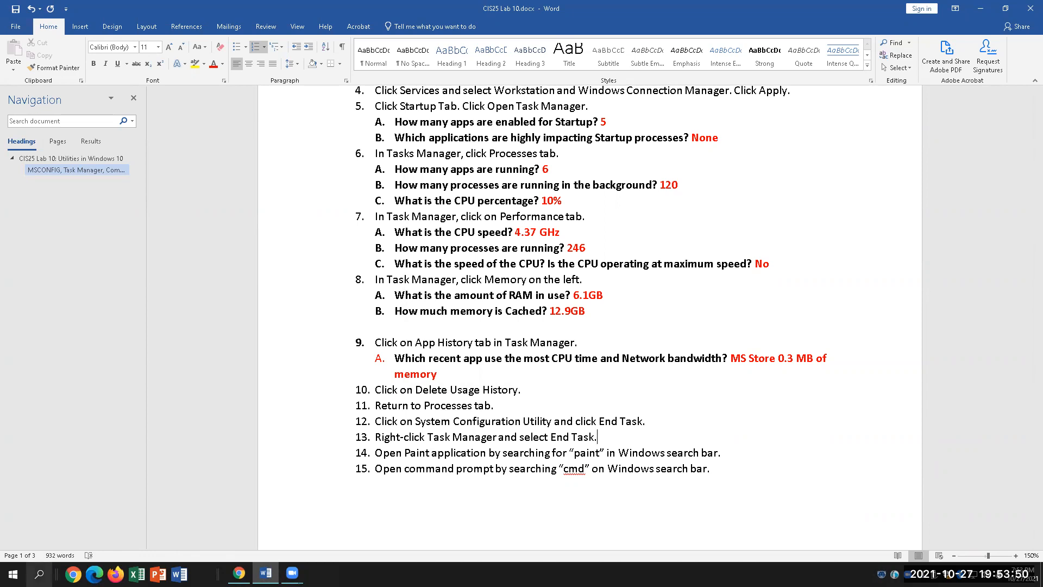
- Open Paint through a Windows search for "paint", move its window higher on the desktop, and bring it in front of the Word document
click(50, 566)
text(p)
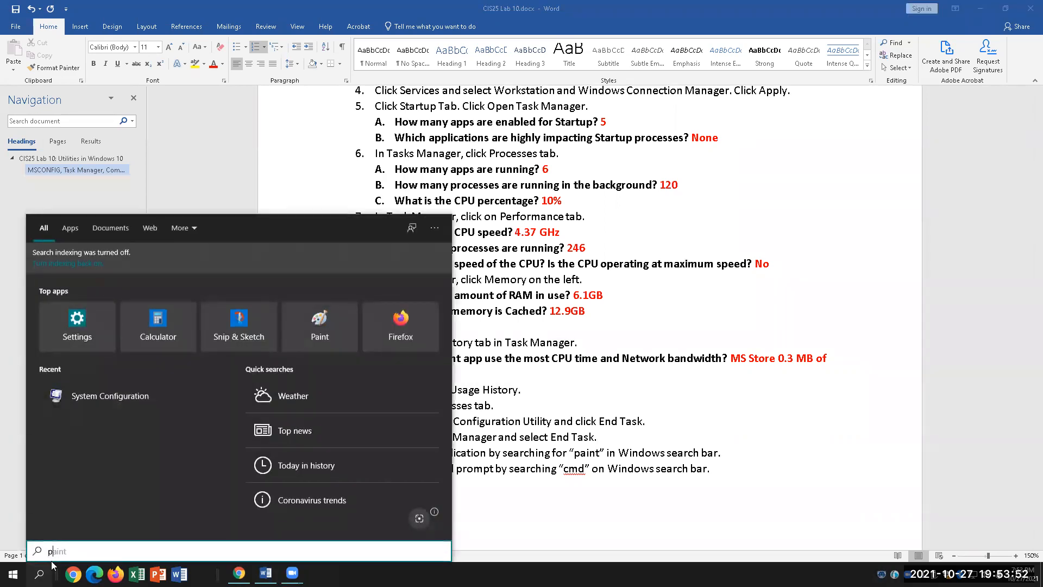
text(aint)
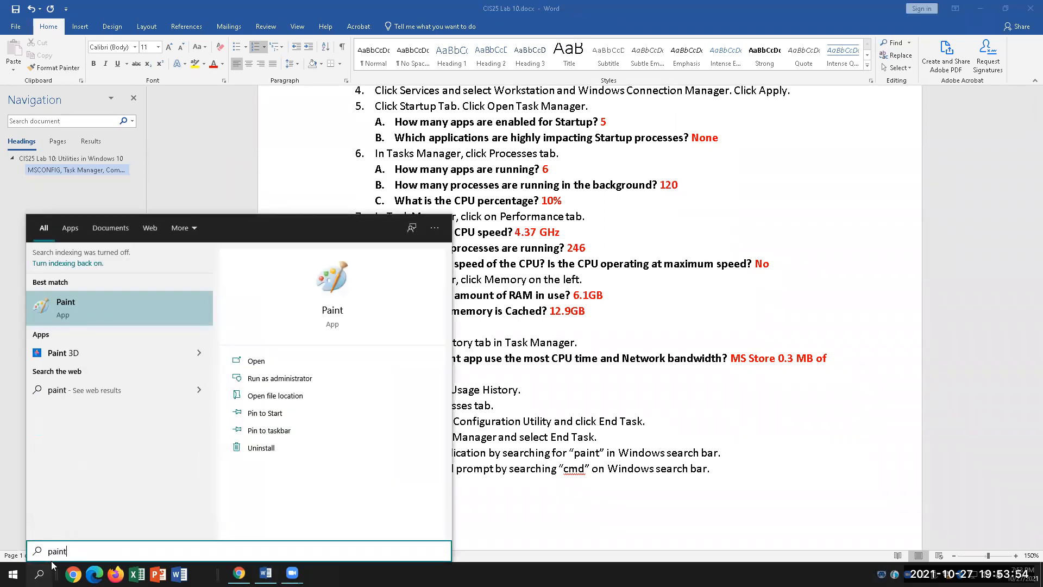
key(Return)
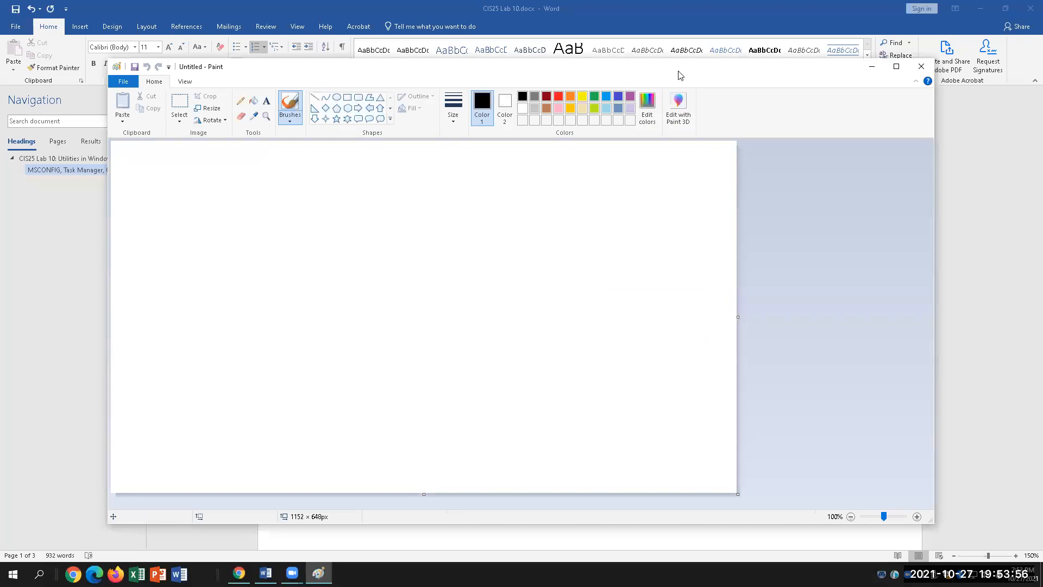
drag(676, 71, 637, 20)
click(978, 239)
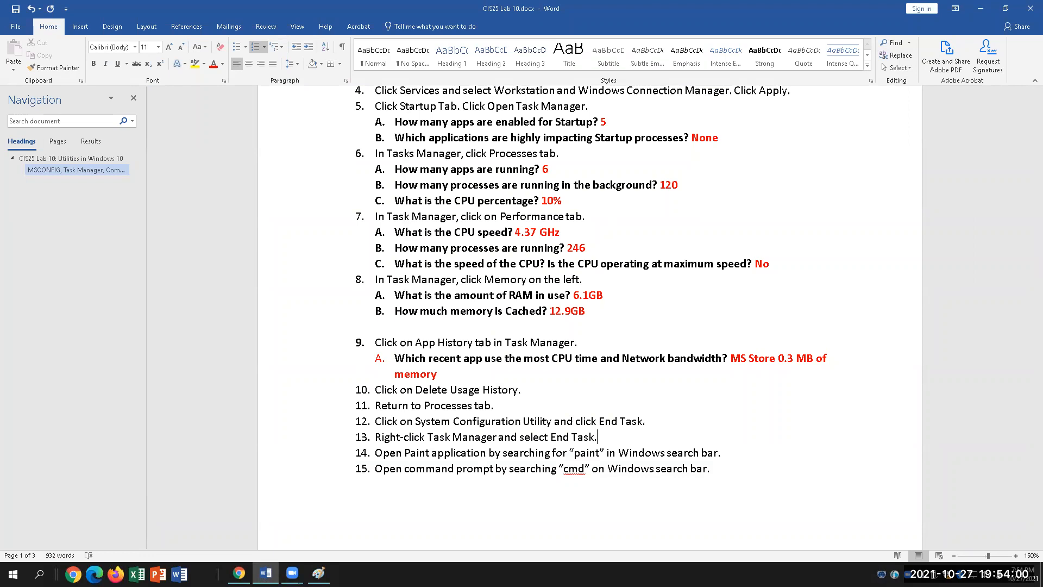
click(319, 573)
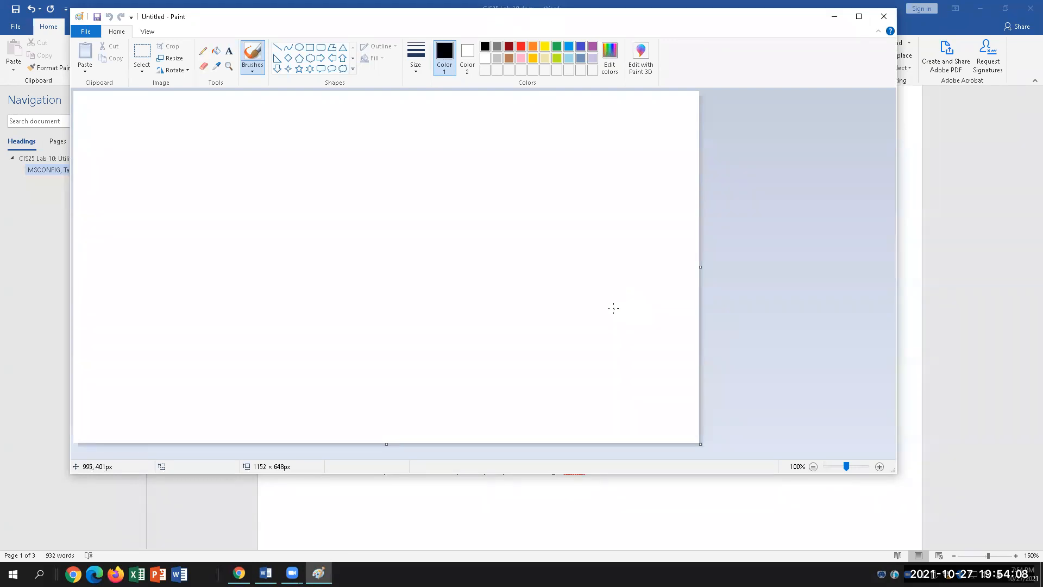
- Search Windows for "cmd", open Command Prompt as administrator and maximize its window
click(39, 575)
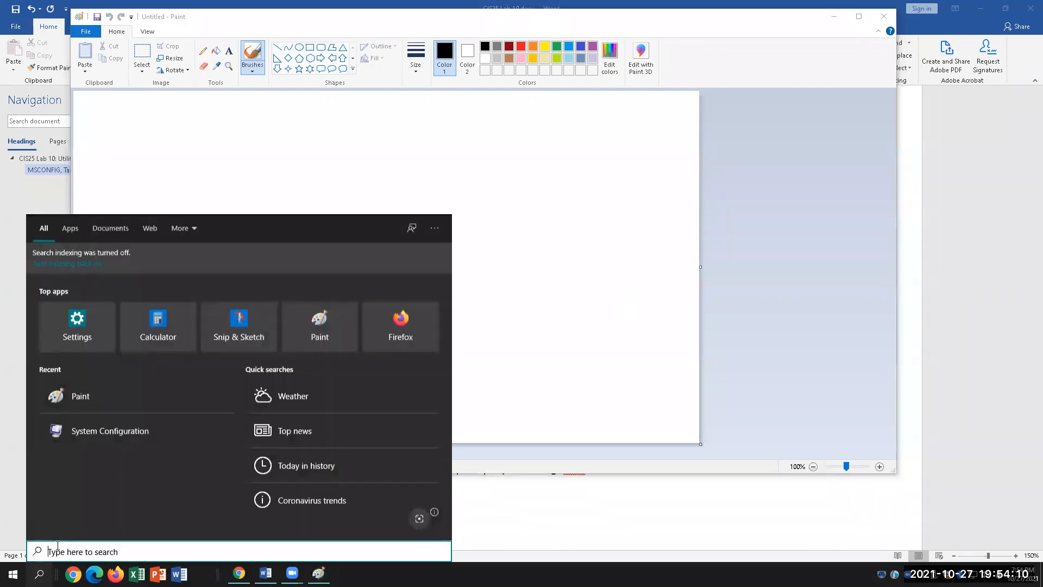
text(cmd)
key(ctrl+shift+Return)
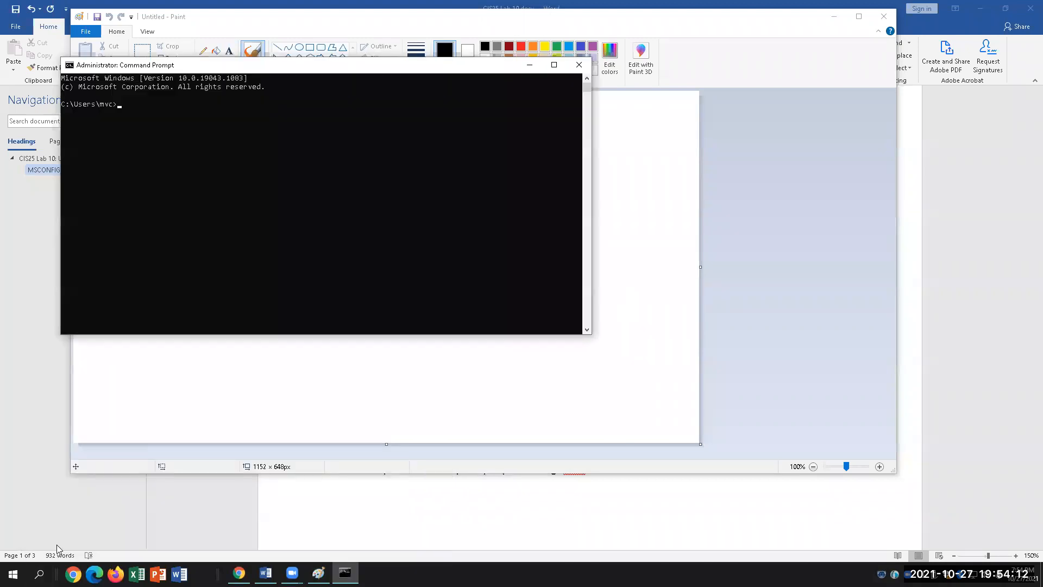
click(554, 65)
- Enlarge the Command Prompt's text through the font settings in its properties
click(6, 7)
click(33, 118)
click(53, 31)
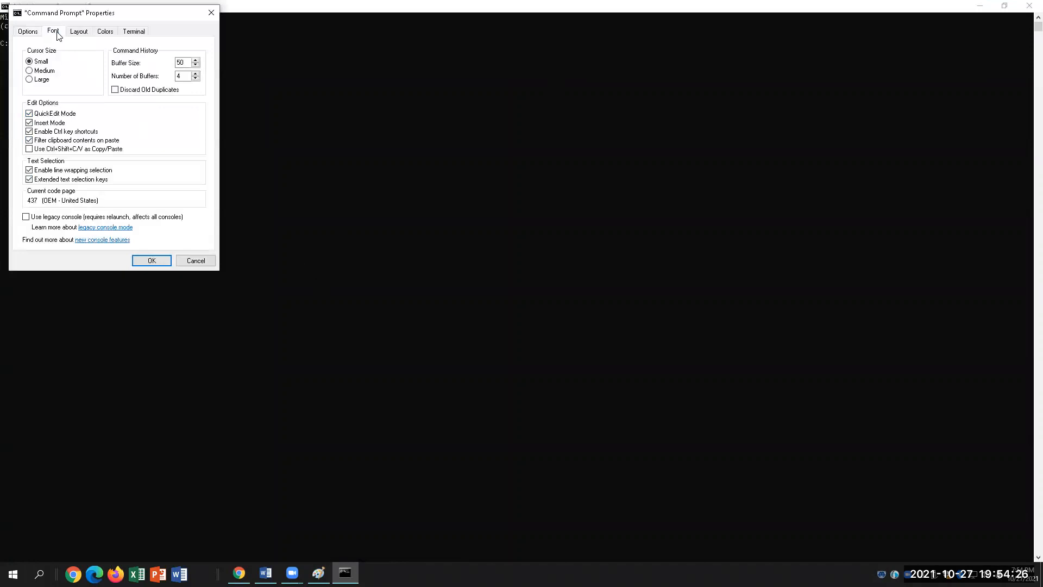
click(148, 260)
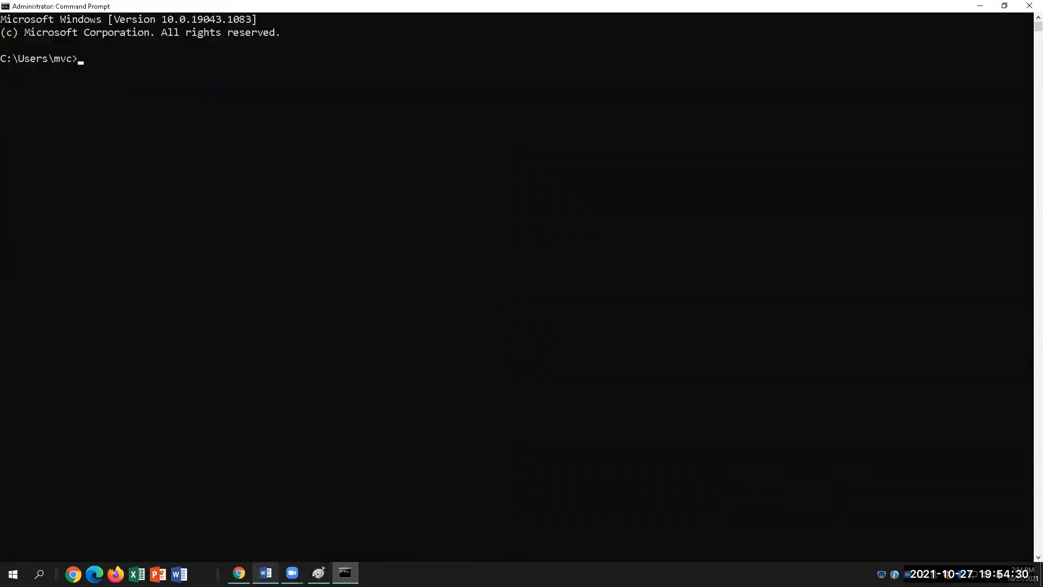
- Read item 16 on the tasklist command in the Word document and return to the Command Prompt
click(266, 573)
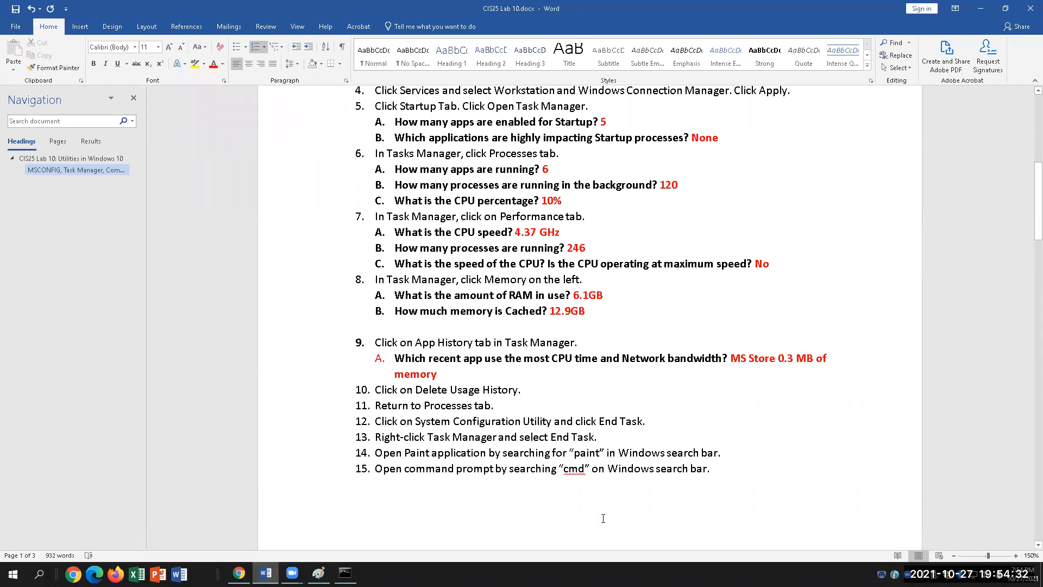
scroll(611, 498, down, 1)
scroll(608, 450, down, 5)
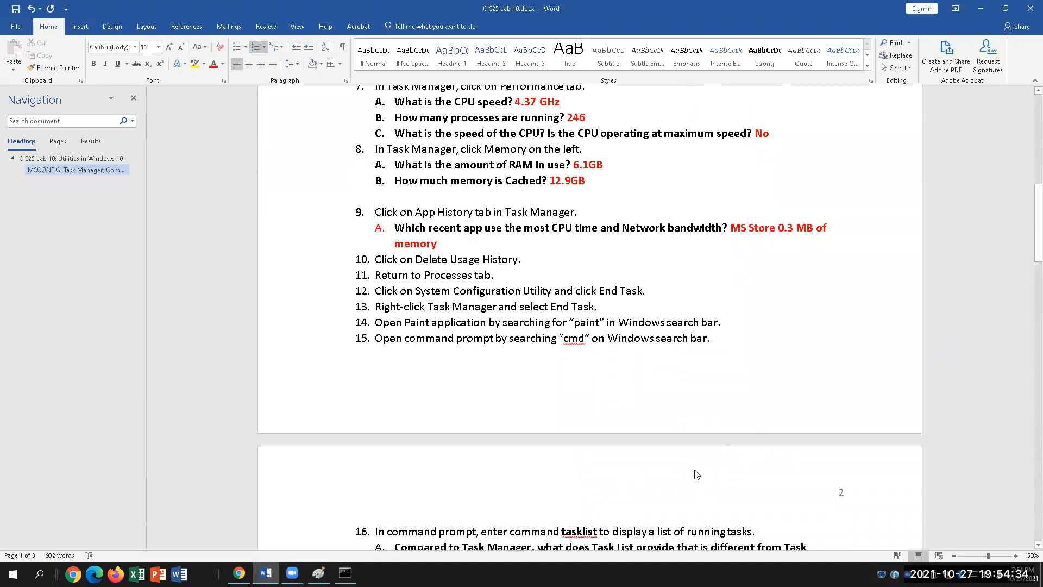
click(596, 374)
click(345, 573)
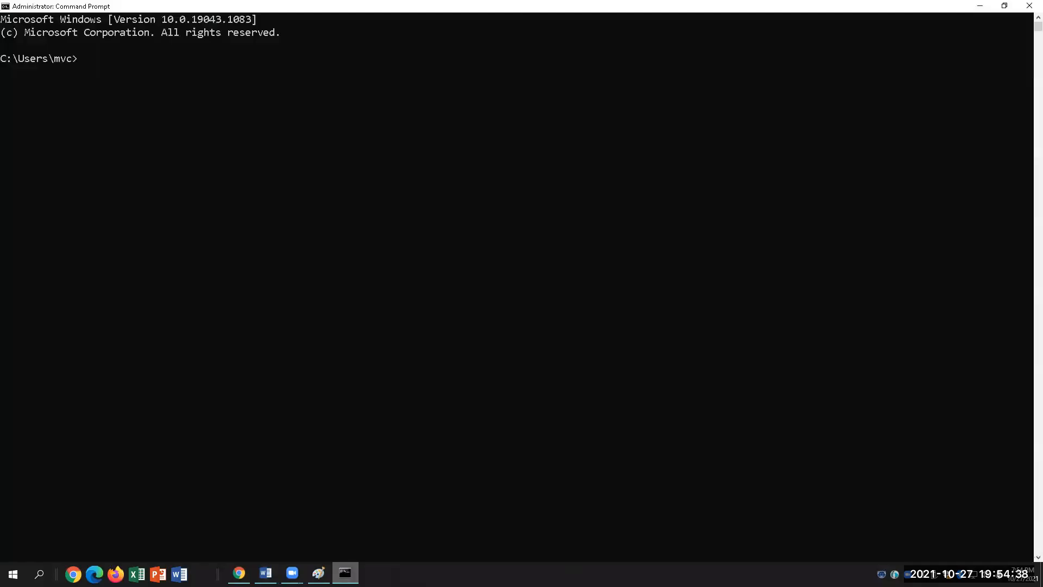
- Run tasklist in the Command Prompt and highlight the mspaint.exe, tasklist.exe, cmd.exe and chrome.exe entries, then Paint's PID
text(tasklist)
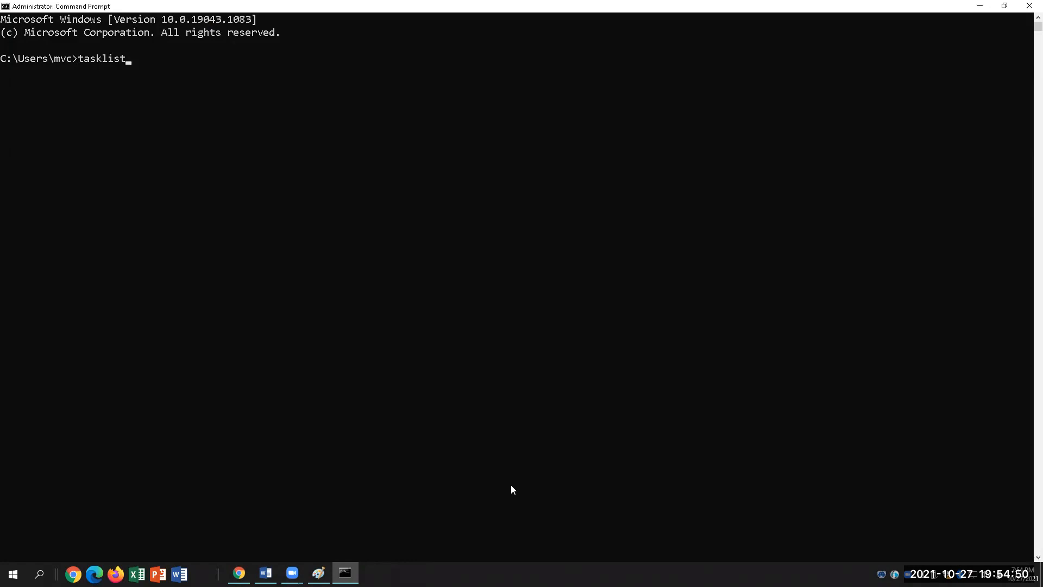
key(Return)
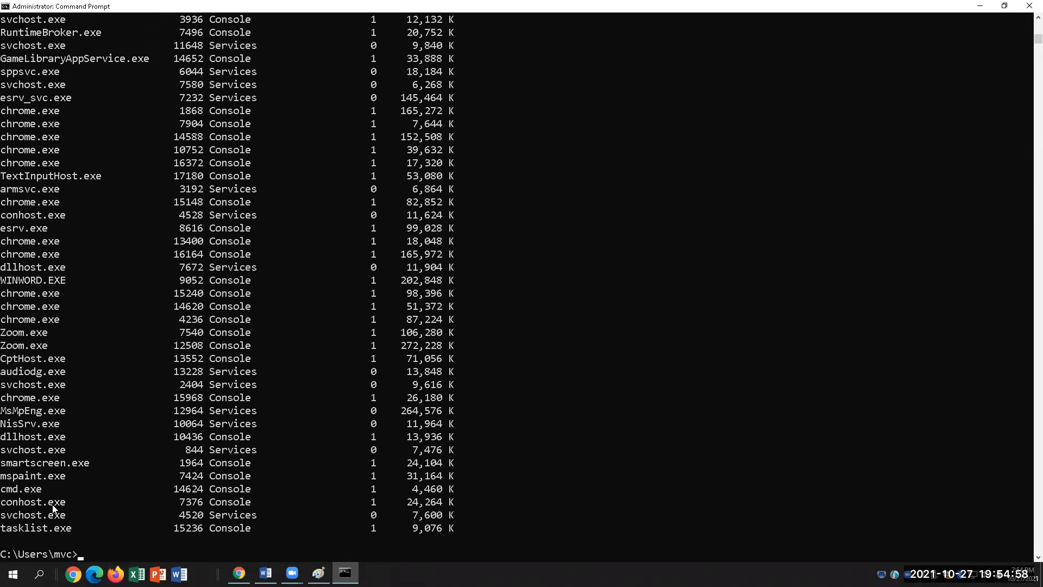
drag(1, 478, 71, 481)
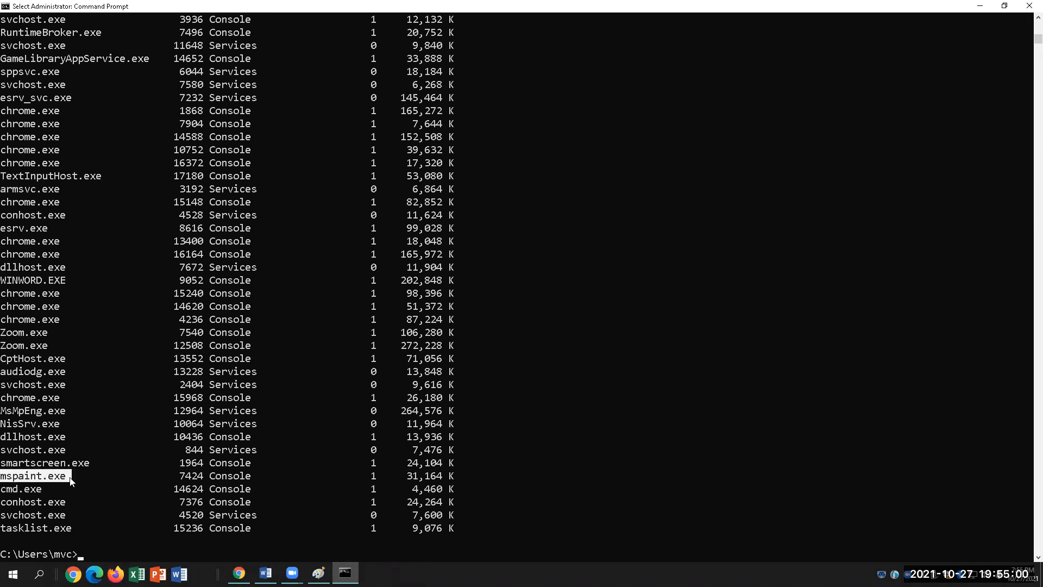
drag(2, 531, 82, 531)
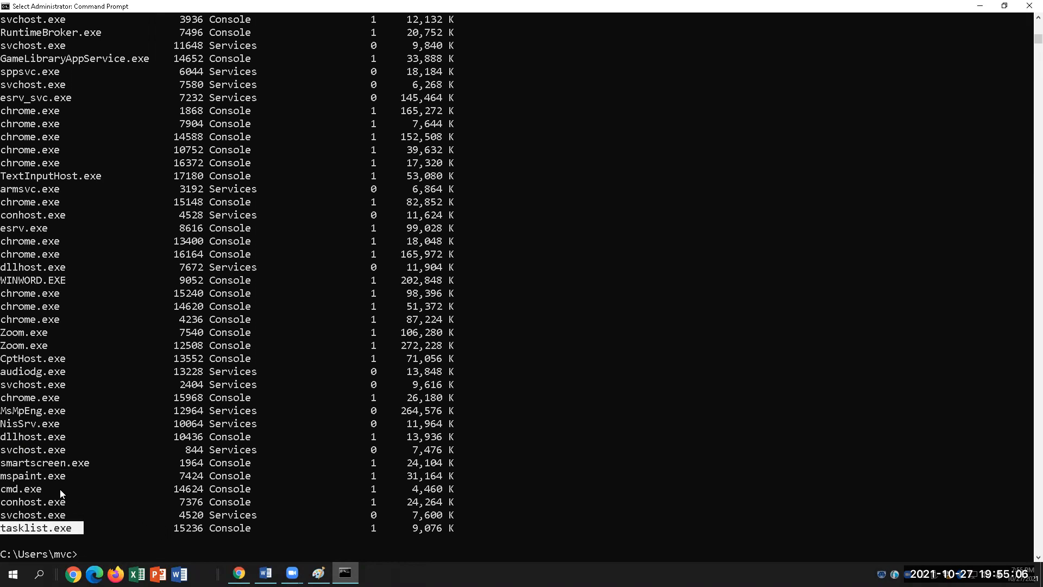
drag(60, 489, 3, 489)
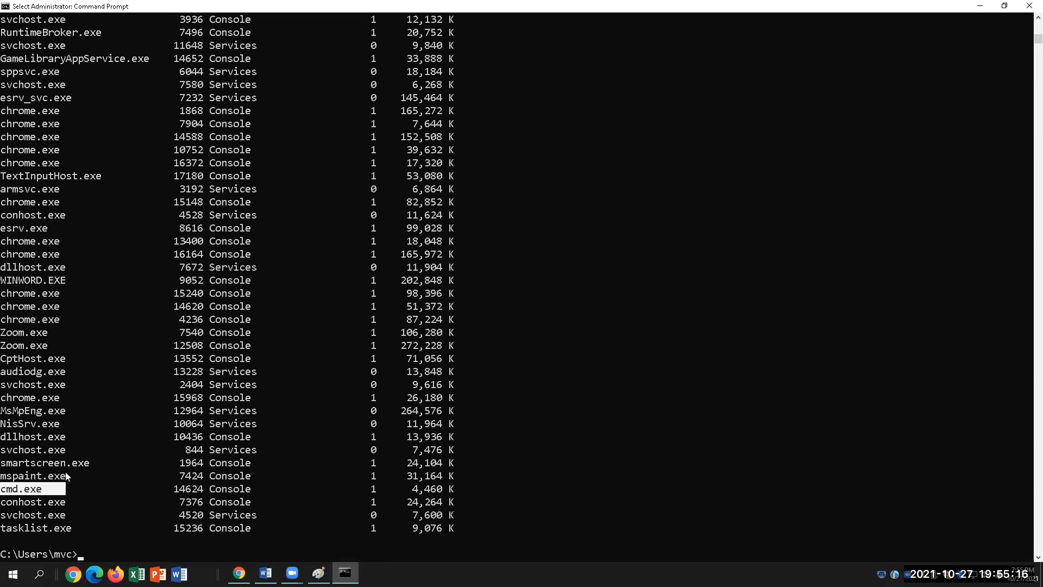
drag(65, 319, 2, 298)
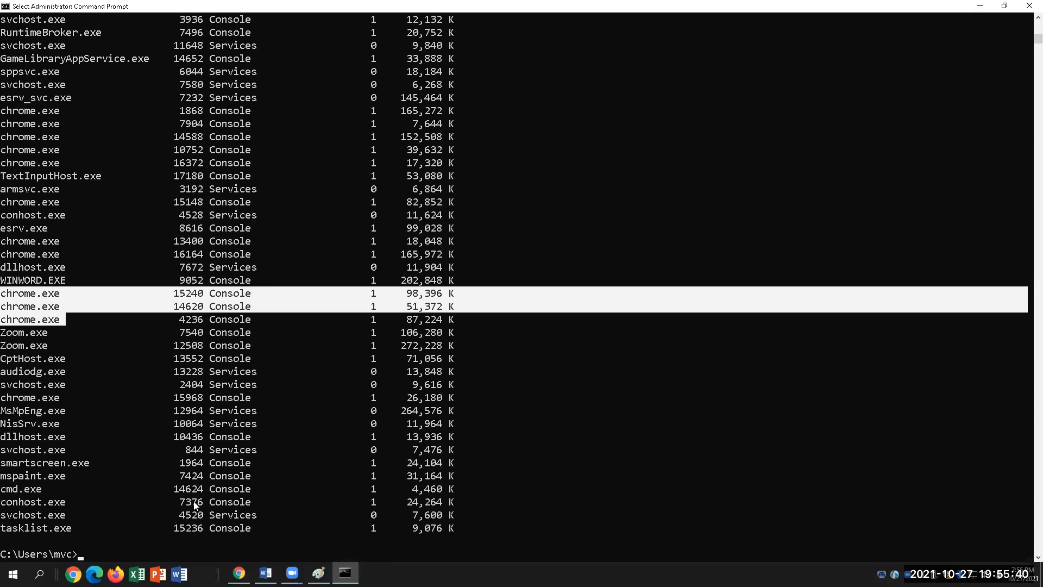
drag(68, 476, 6, 478)
drag(174, 477, 205, 481)
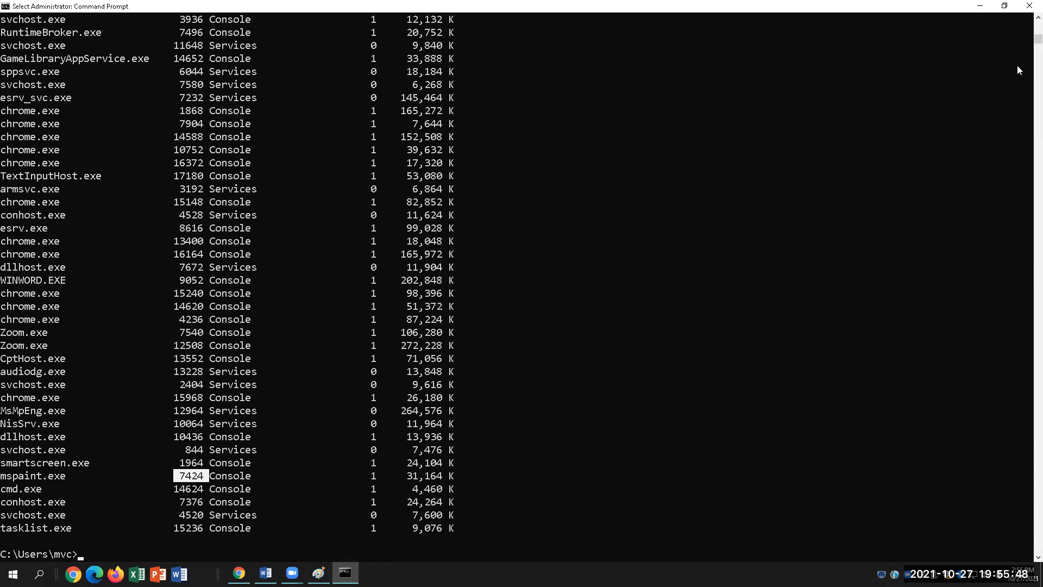
- Review the whole tasklist output from its column headings down to mspaint.exe and highlight that process's name and PID
drag(1038, 40, 1037, 19)
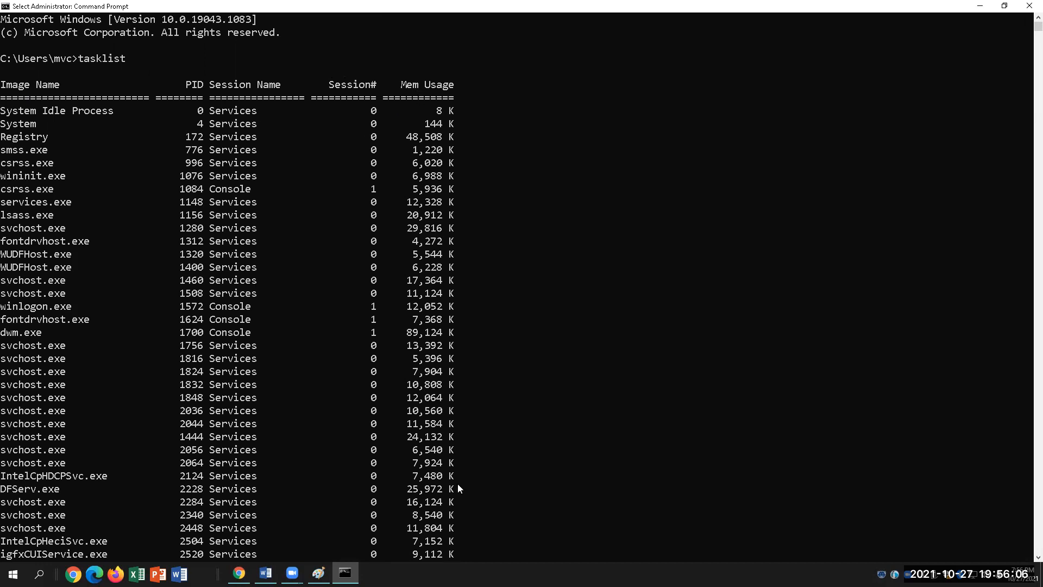
scroll(456, 481, down, 3)
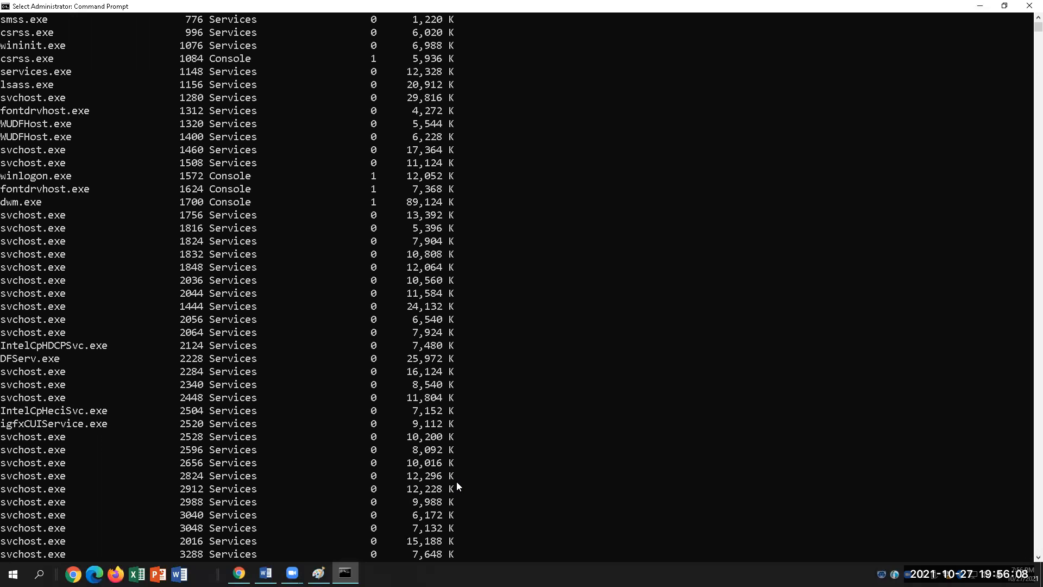
scroll(456, 481, down, 8)
scroll(458, 480, down, 9)
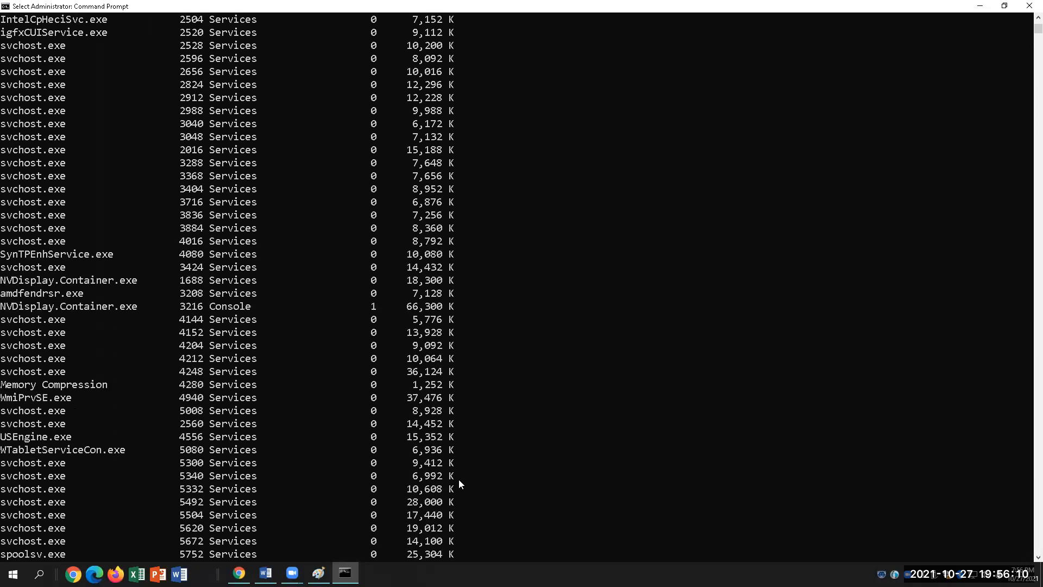
scroll(458, 479, down, 7)
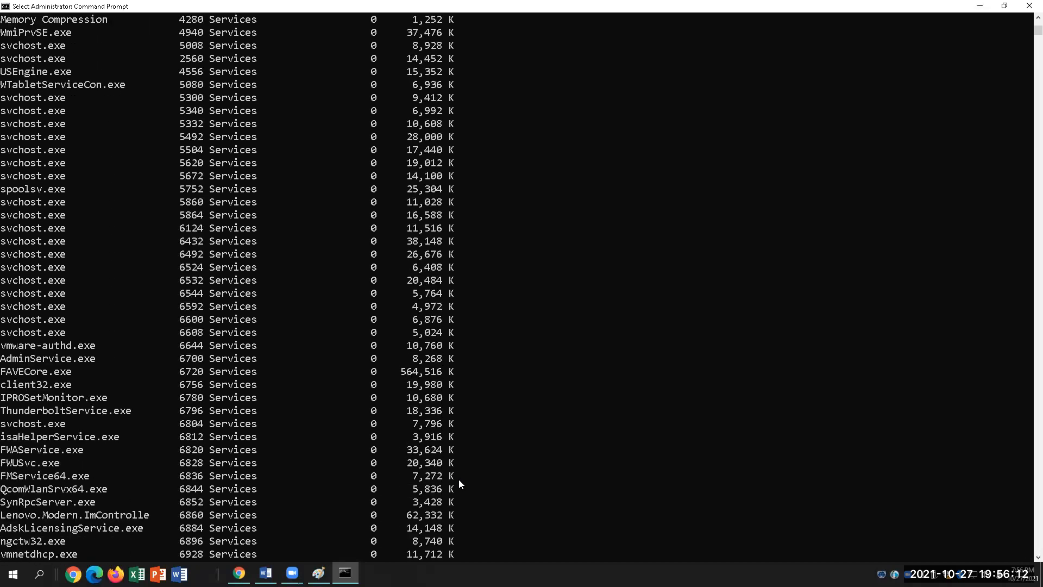
scroll(458, 479, down, 2)
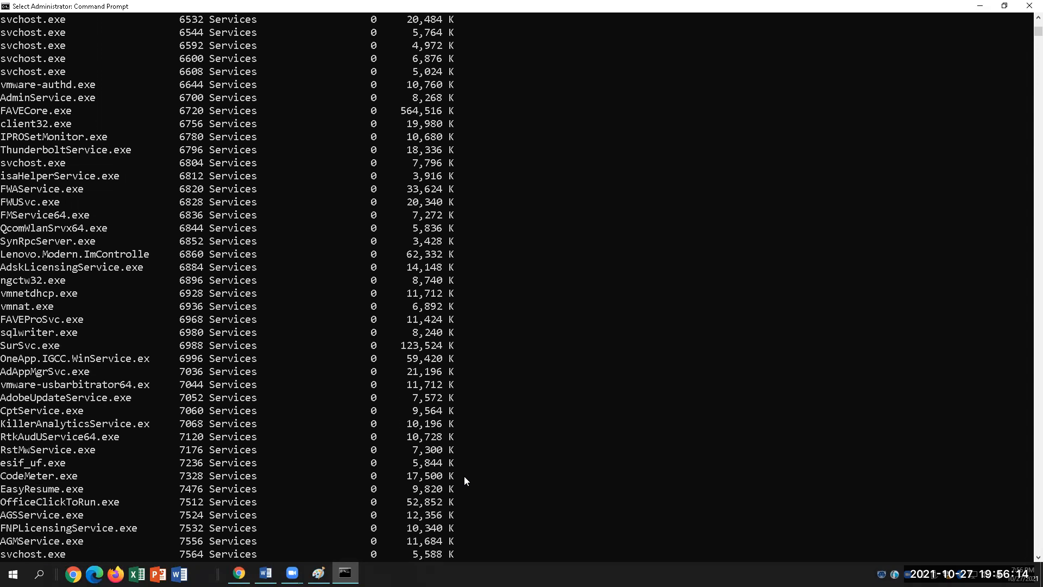
scroll(462, 464, down, 9)
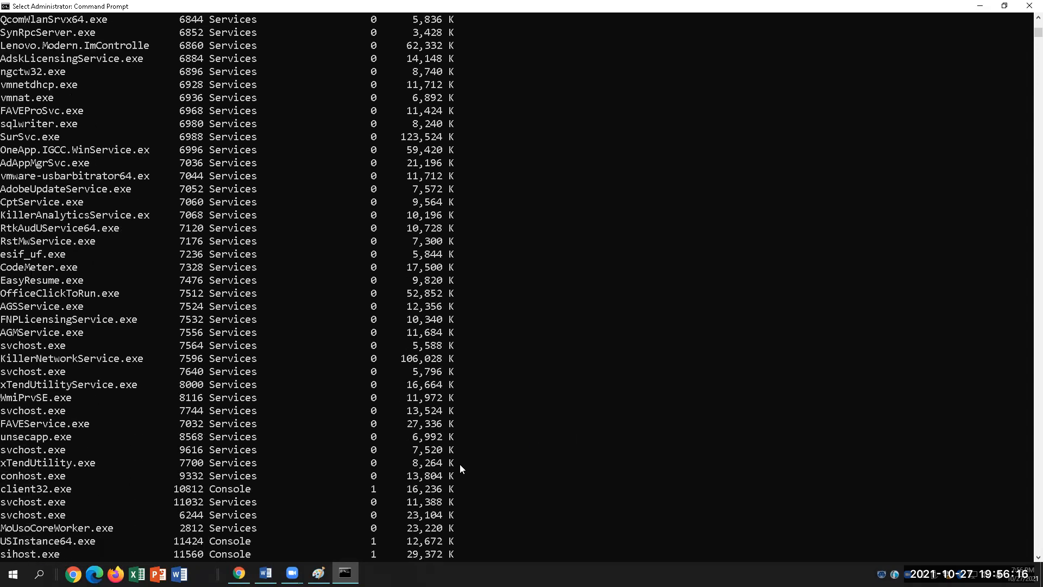
scroll(459, 461, down, 4)
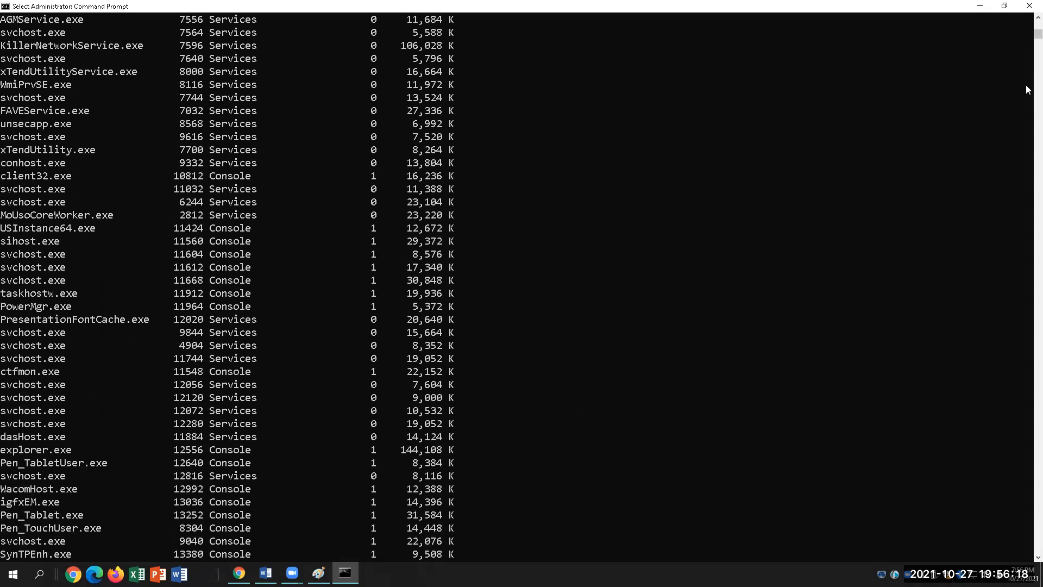
drag(1036, 34, 1037, 38)
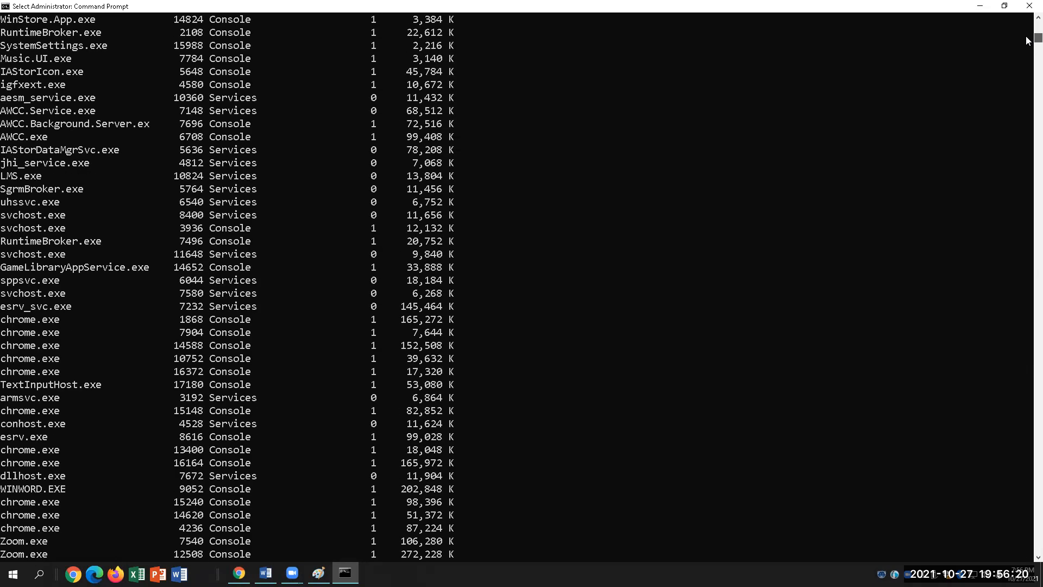
scroll(772, 203, down, 5)
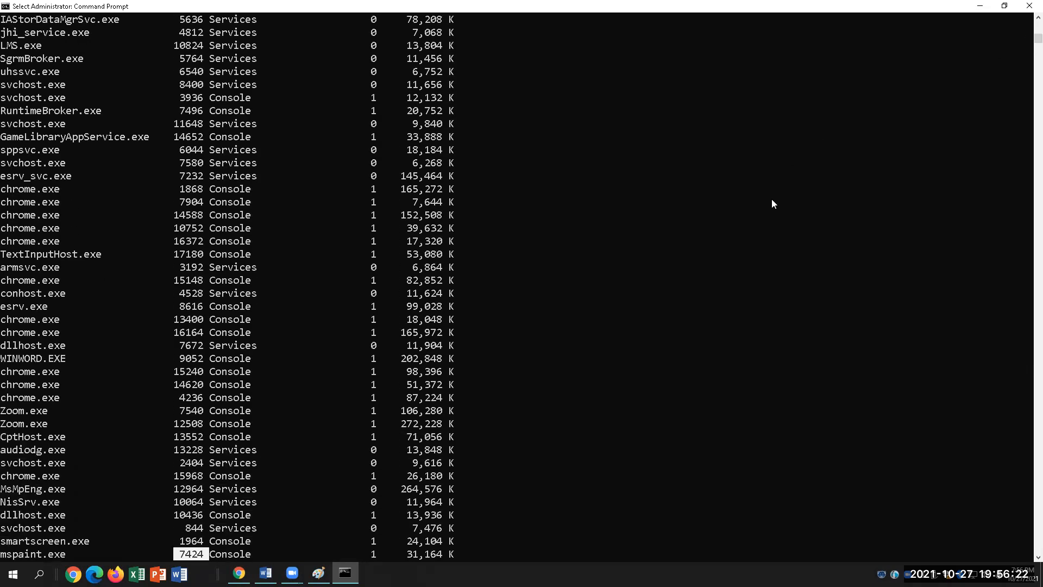
drag(68, 475, 9, 475)
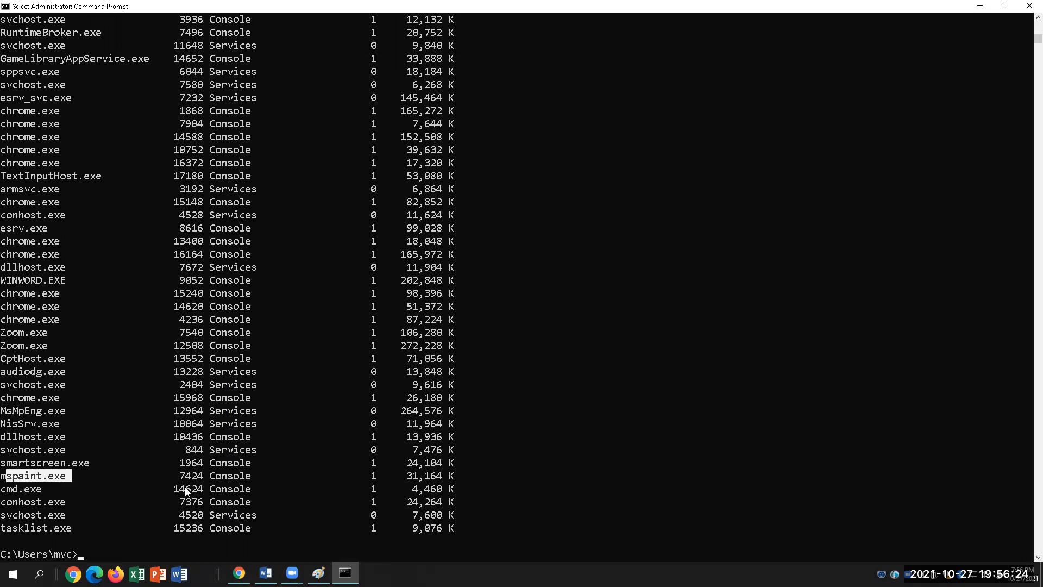
drag(177, 474, 202, 478)
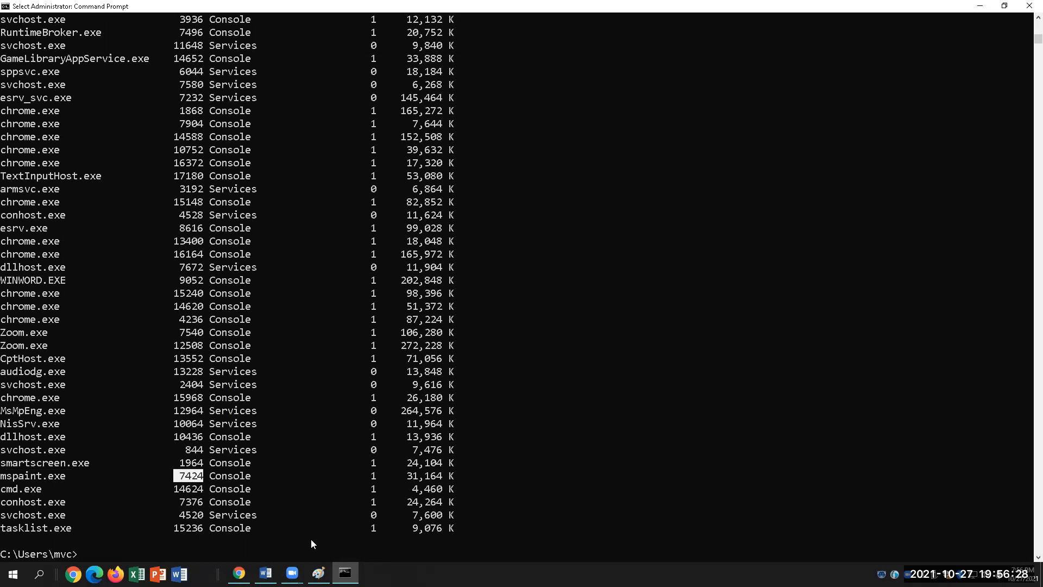
- Switch to the Word document and answer question 16A with "Process ID, session number" in red
click(266, 573)
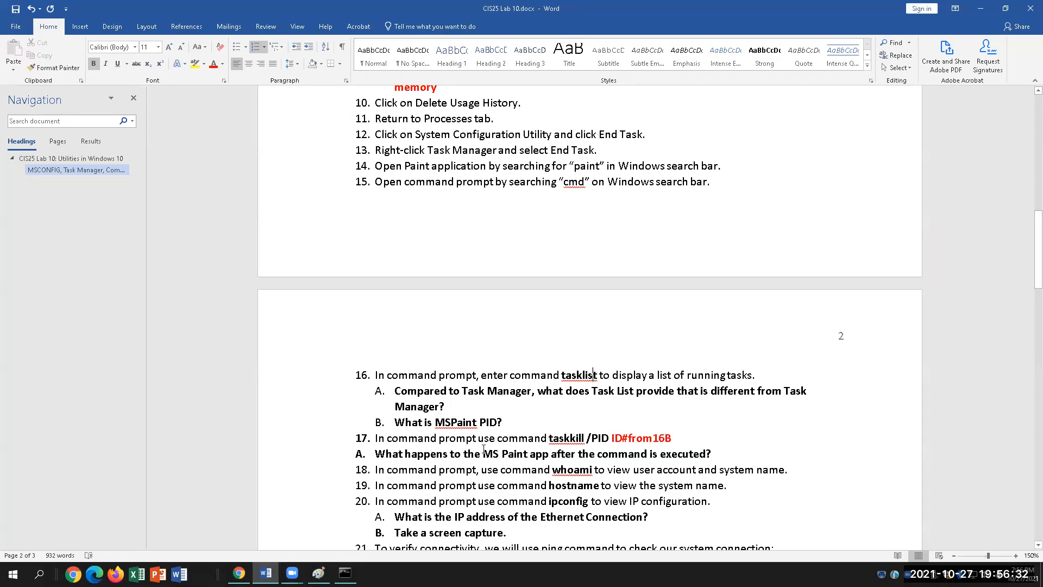
scroll(483, 449, down, 1)
scroll(483, 449, down, 1)
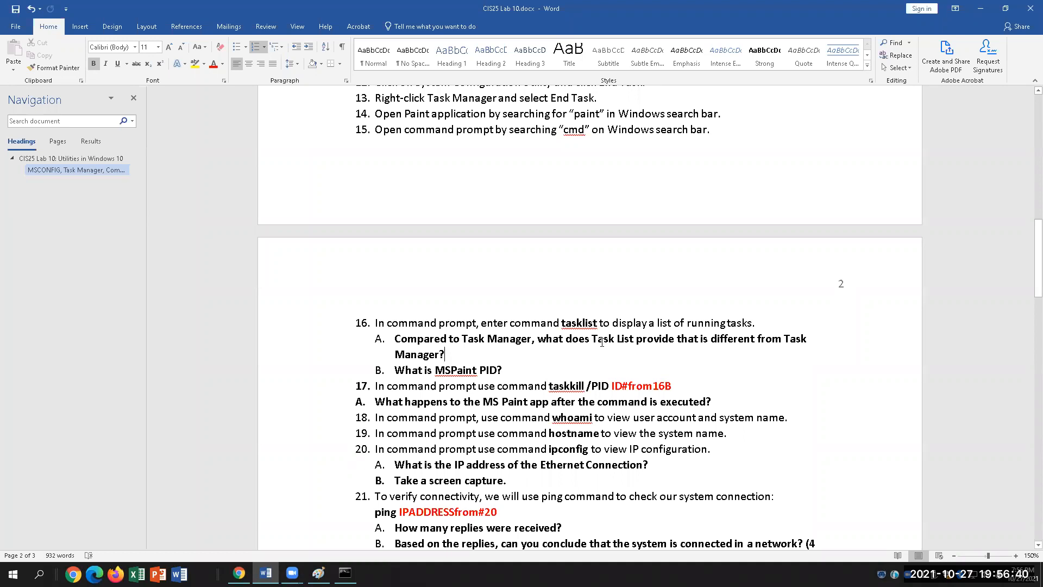
text(Proc)
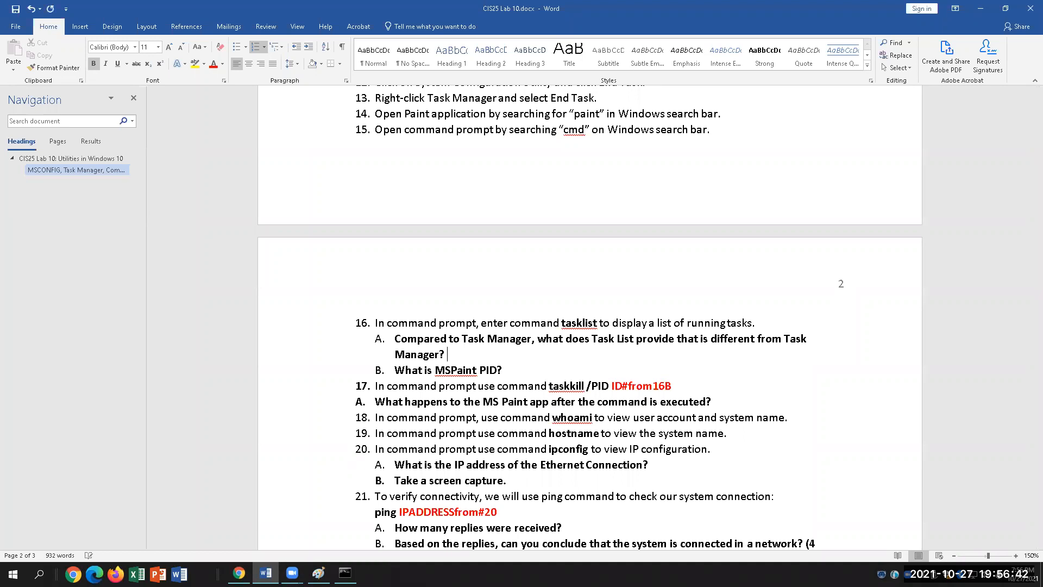
text(ess ID, session )
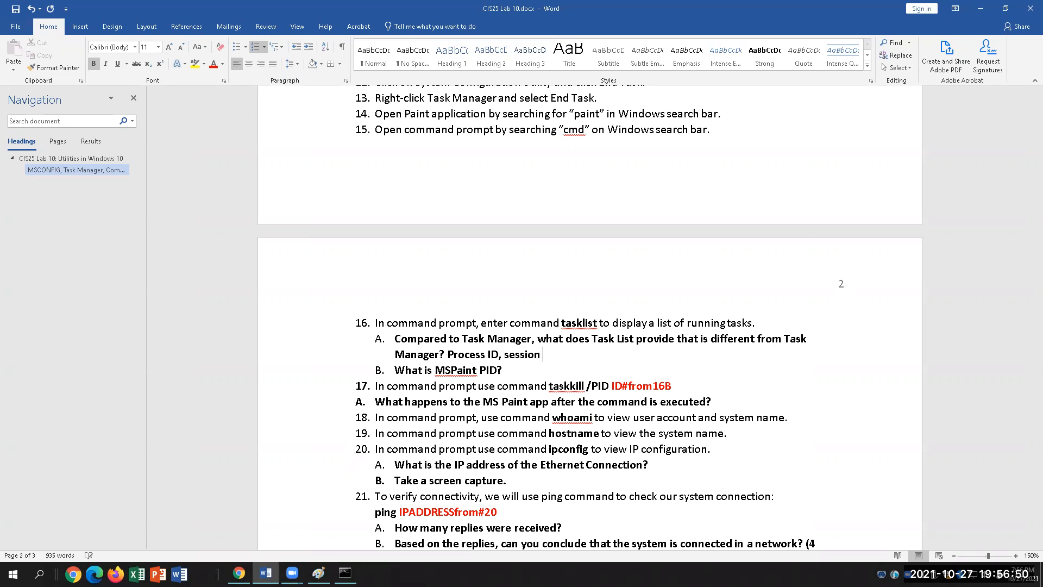
text(number)
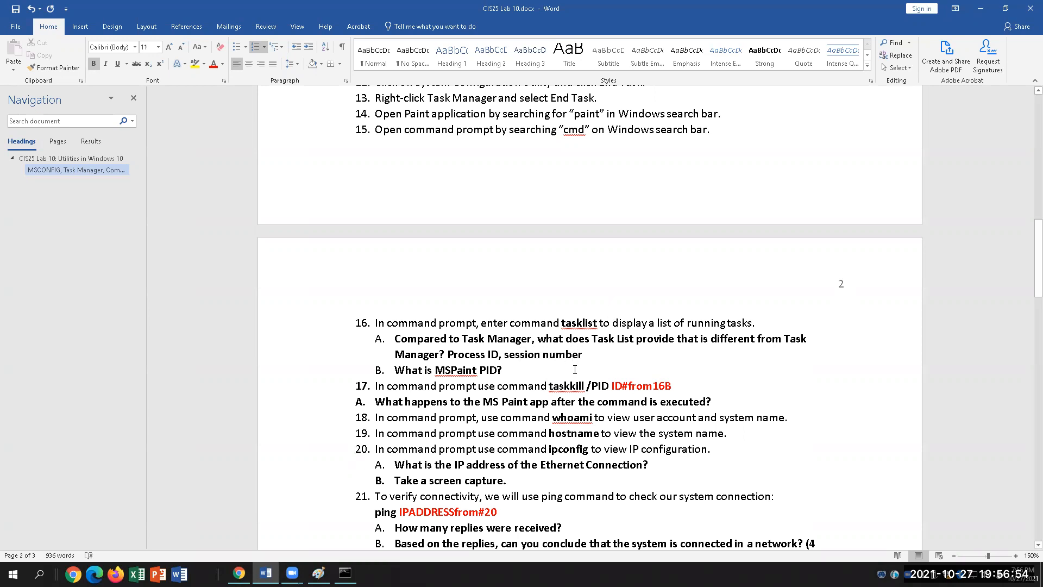
drag(584, 354, 448, 354)
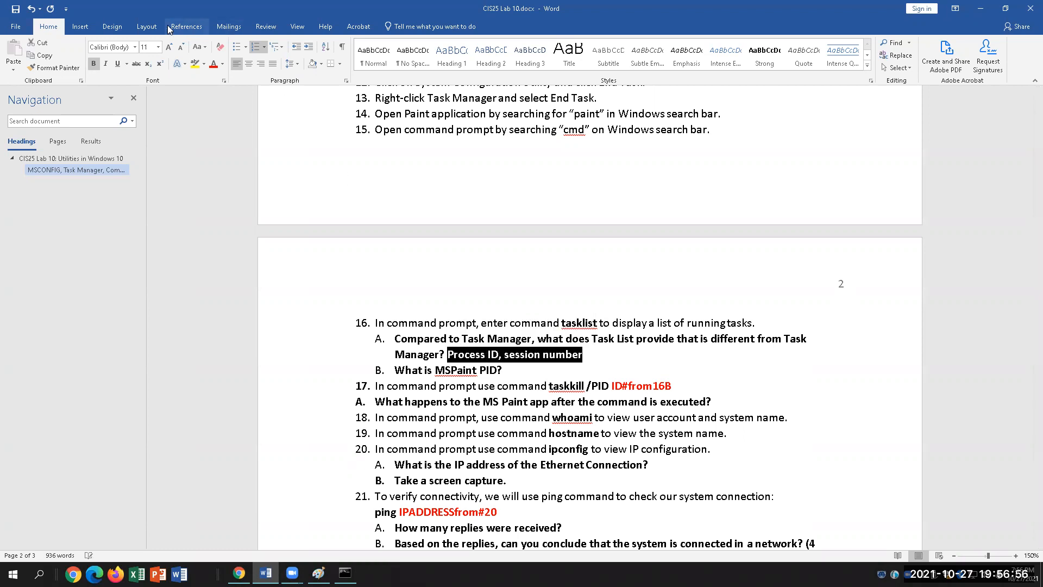
click(214, 64)
- Answer question 16B with the MSPaint PID 7424 in red, checking it against the Command Prompt output
click(543, 370)
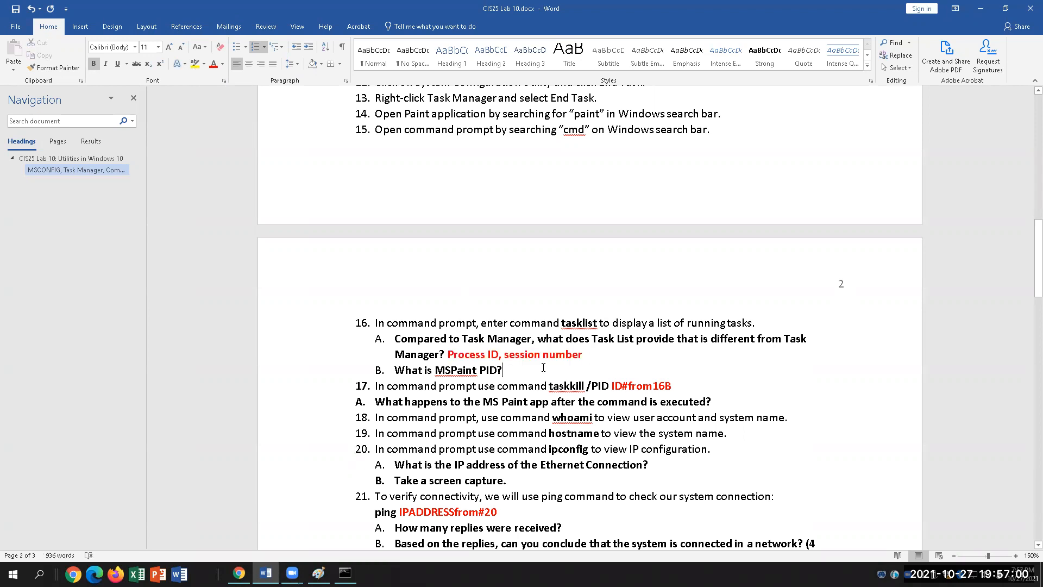
text(7424)
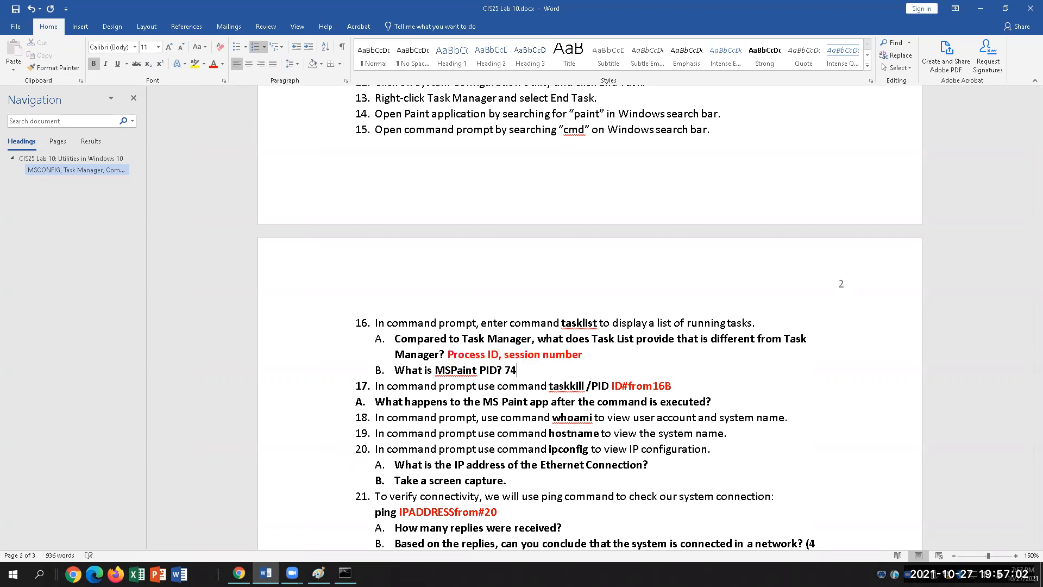
key(shift+Left)
key(shift+Left)
key(shift+Left)
key(shift+Left)
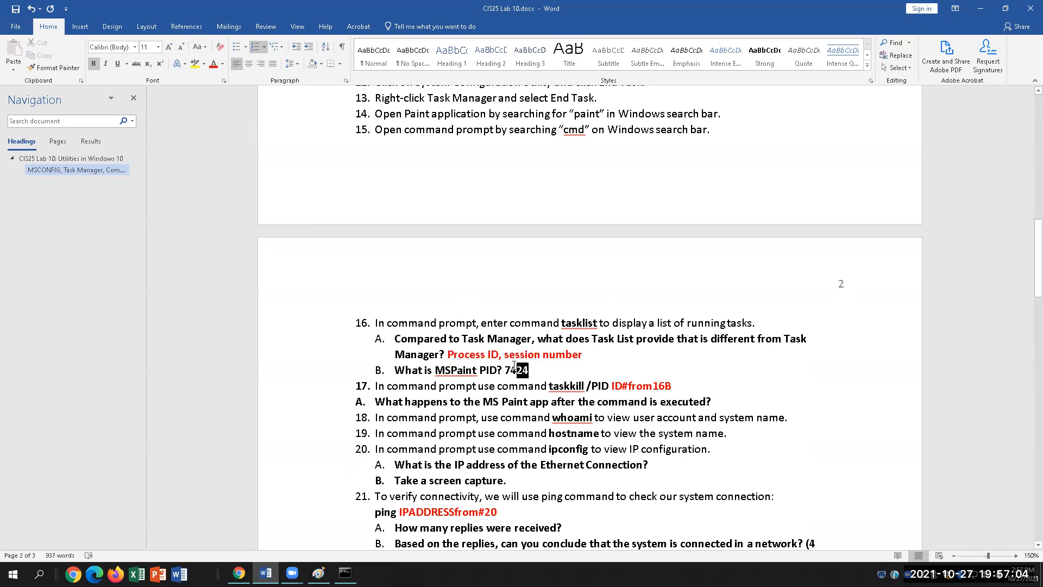
click(214, 64)
click(345, 573)
key(alt+Tab)
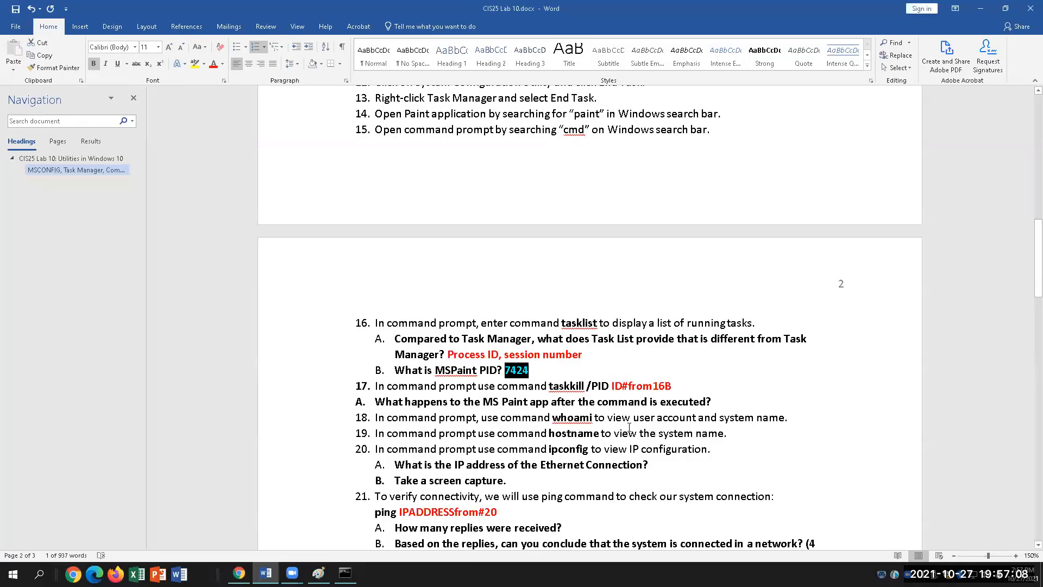
click(552, 369)
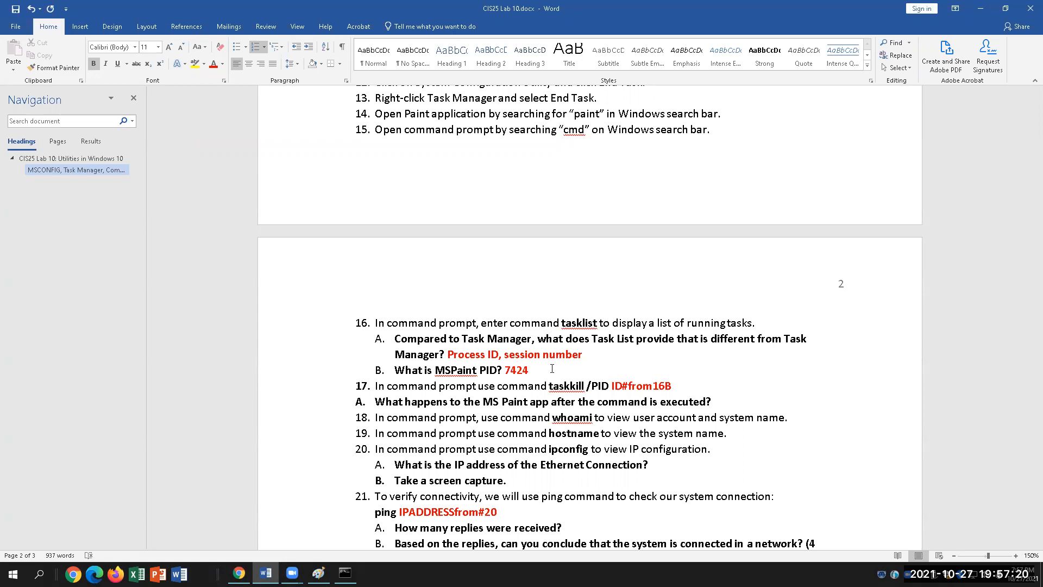
- Switch to the Command Prompt and end Paint by running taskkill /PID 7424
key(alt+Tab)
text(taskkill)
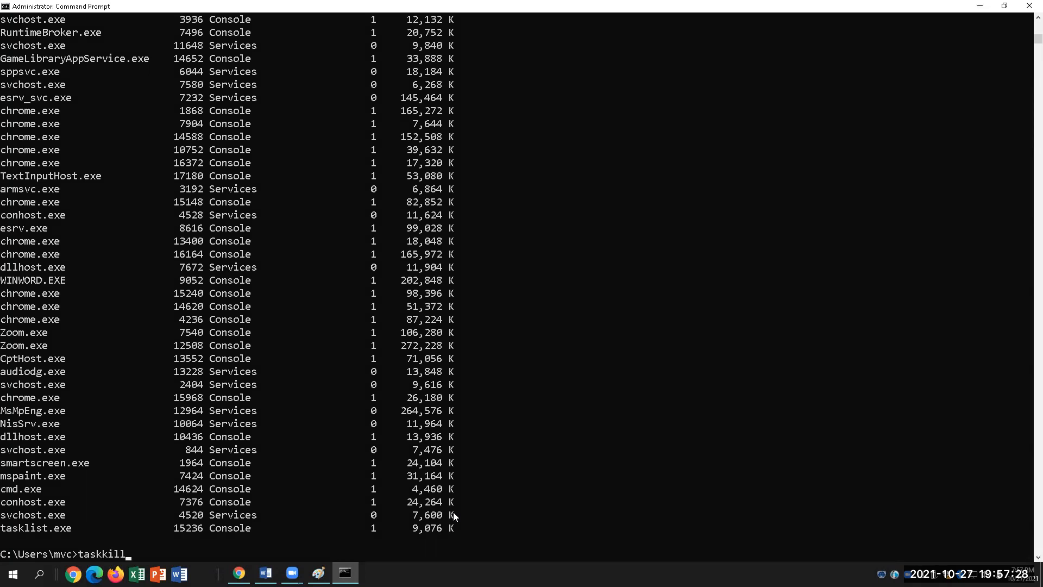
text( /PID 7424)
key(Return)
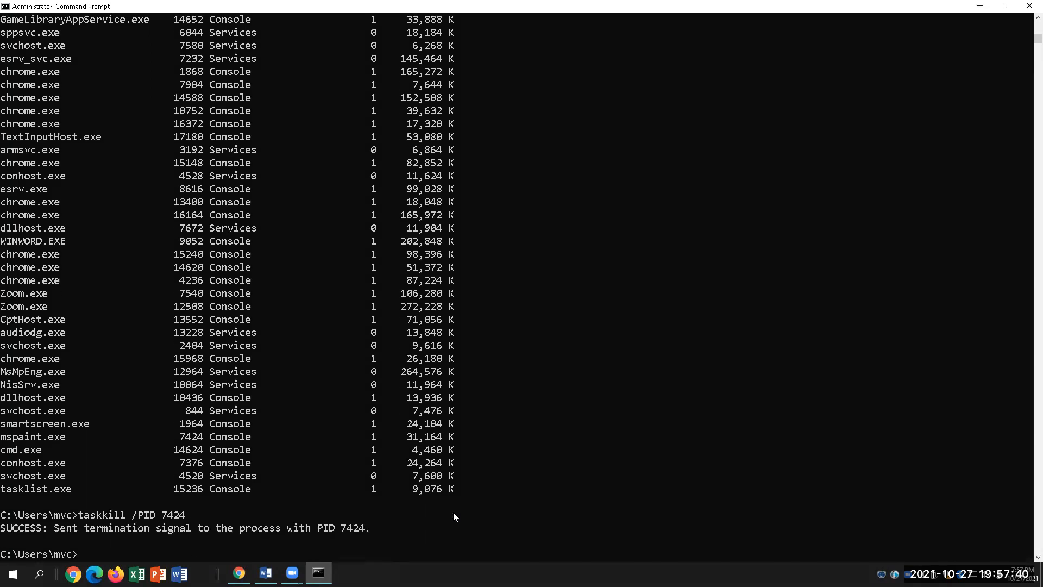
- Examine the executed taskkill command and its result message, highlighting the command name and the PID part
drag(378, 530, 163, 551)
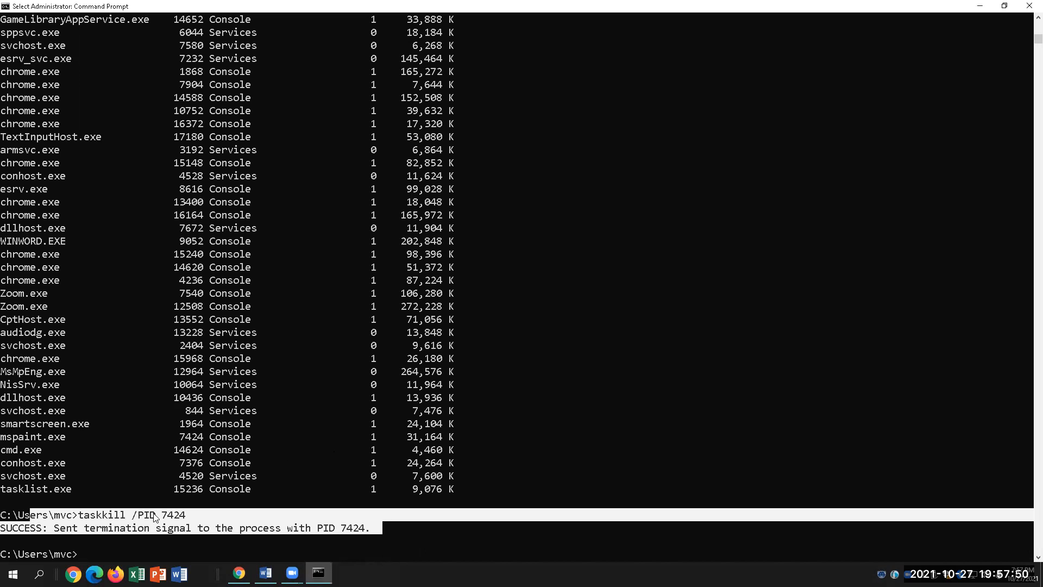
click(132, 522)
drag(79, 516, 126, 516)
click(169, 517)
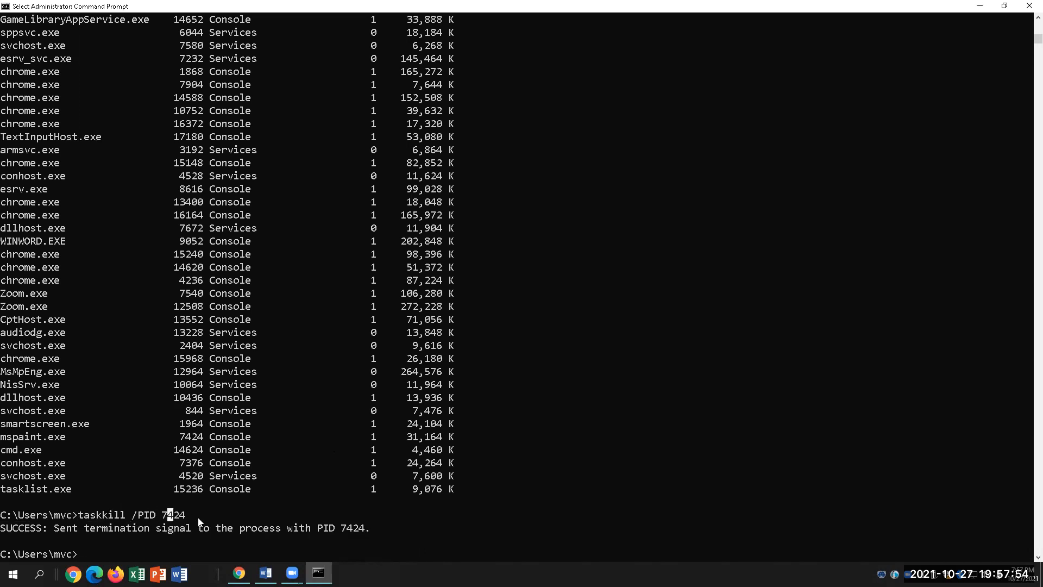
drag(200, 518, 145, 516)
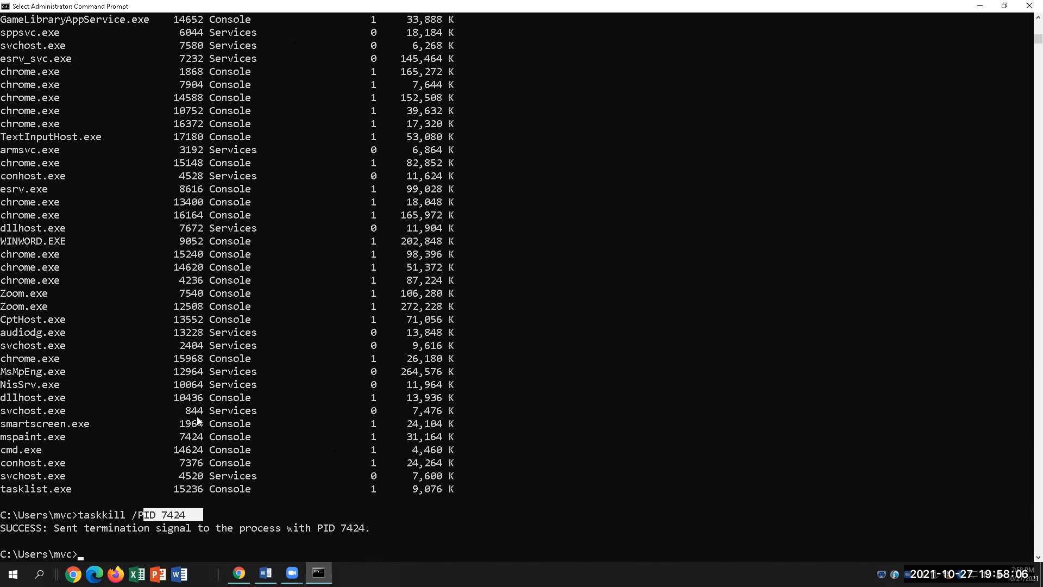
click(145, 518)
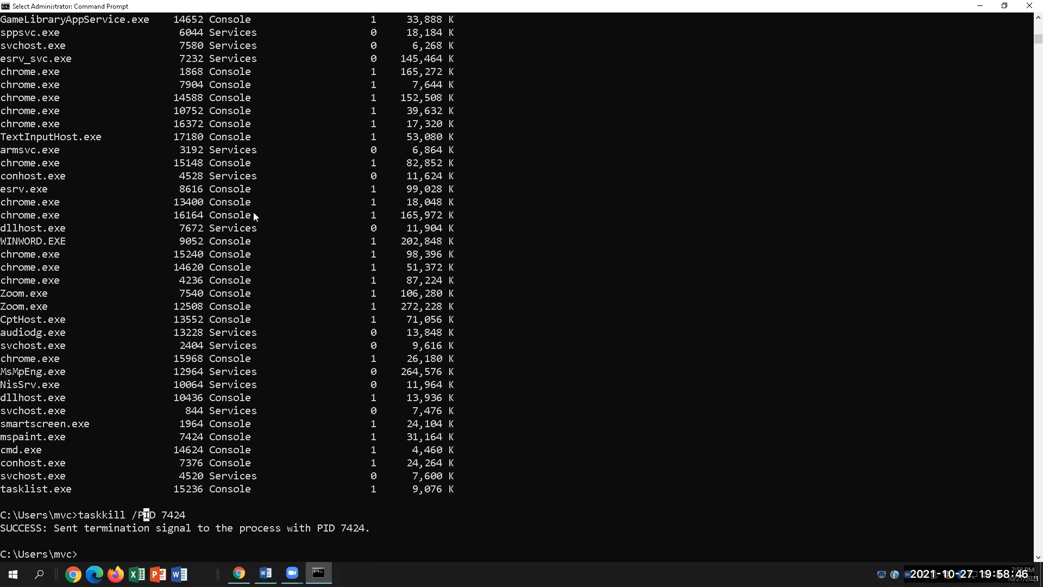
- Switch to the Word document and answer question 17A with "MS Paint closes." in red
key(alt+Tab)
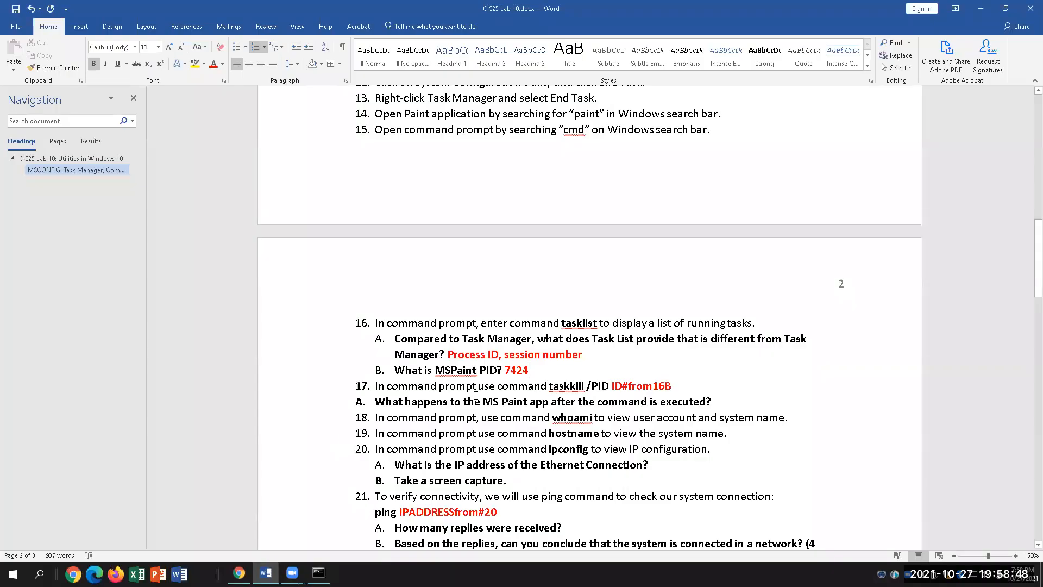
click(737, 406)
text(ms)
key(BackSpace)
key(BackSpace)
text(m)
key(BackSpace)
text(MS )
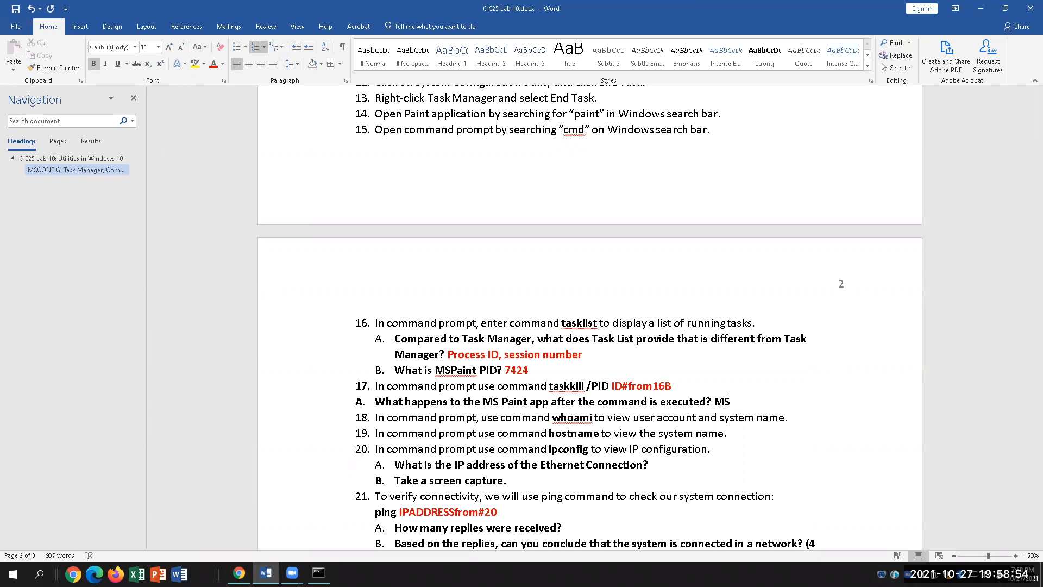
text(Paint closes.)
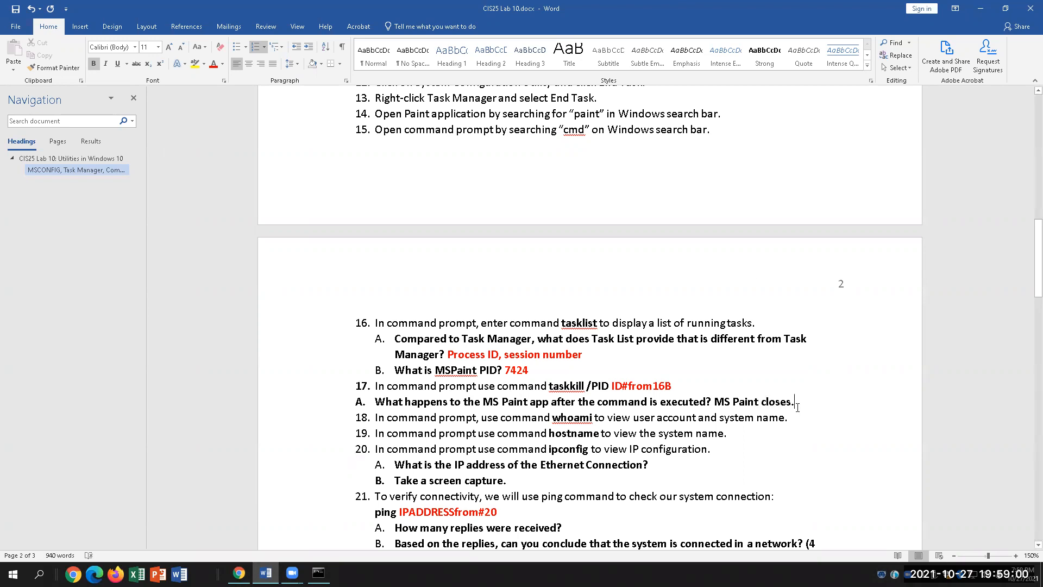
drag(796, 403, 714, 403)
click(213, 64)
click(789, 414)
- Switch to the Command Prompt, run whoami and highlight the user account part of its output
key(alt+Tab)
text(whoami)
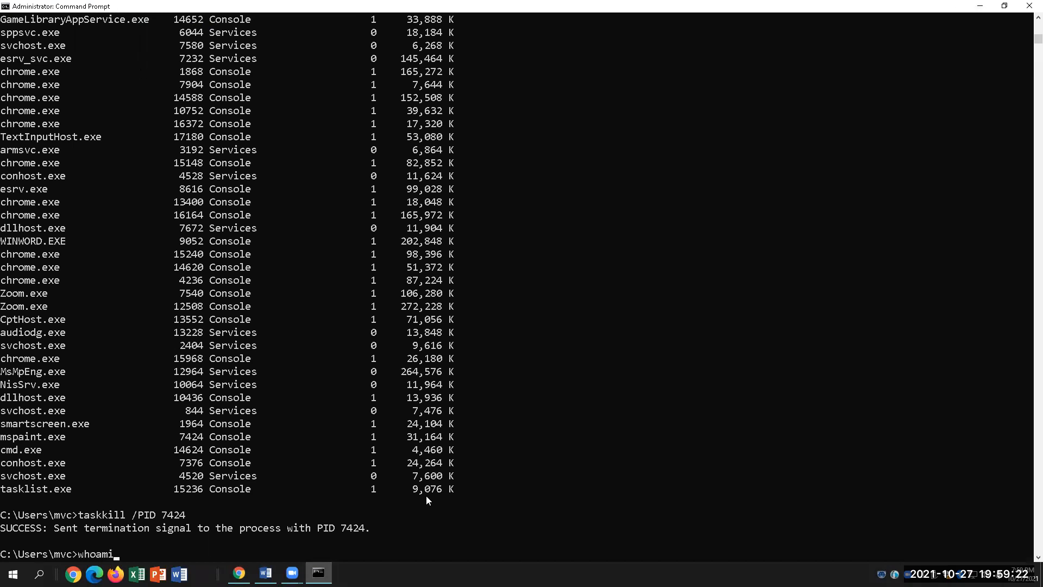
key(Return)
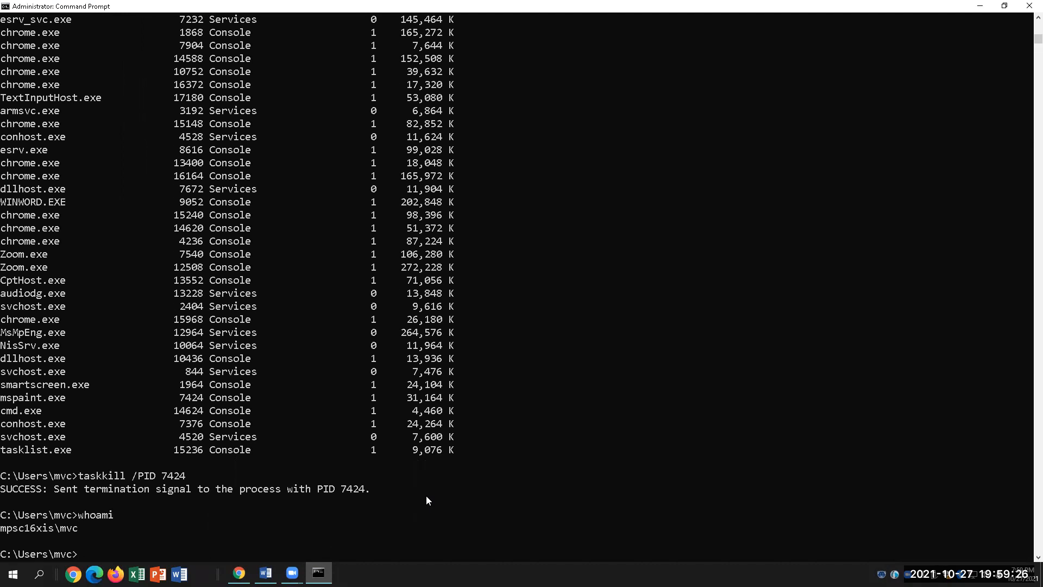
drag(2, 528, 60, 527)
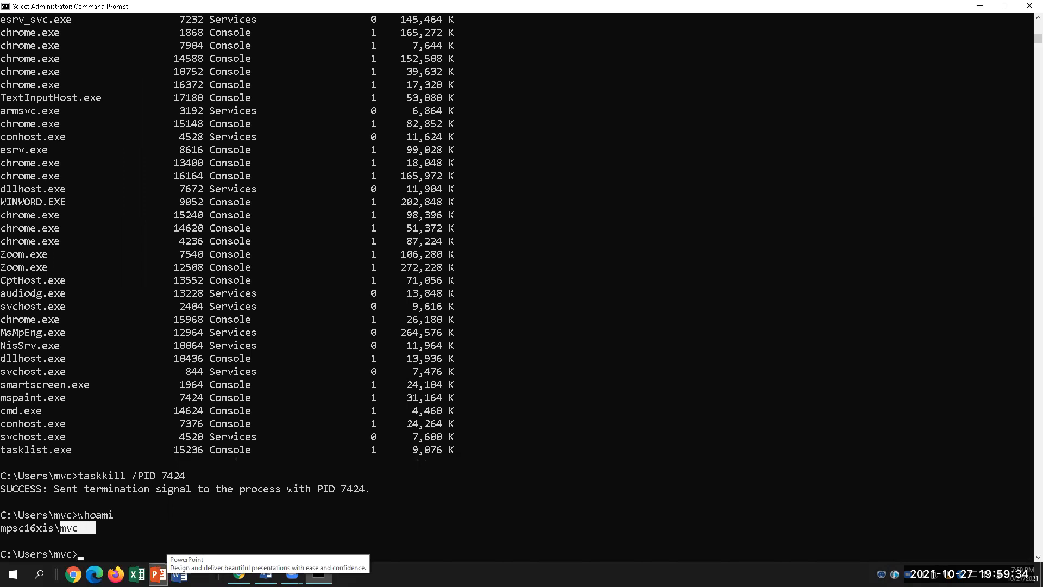
click(122, 515)
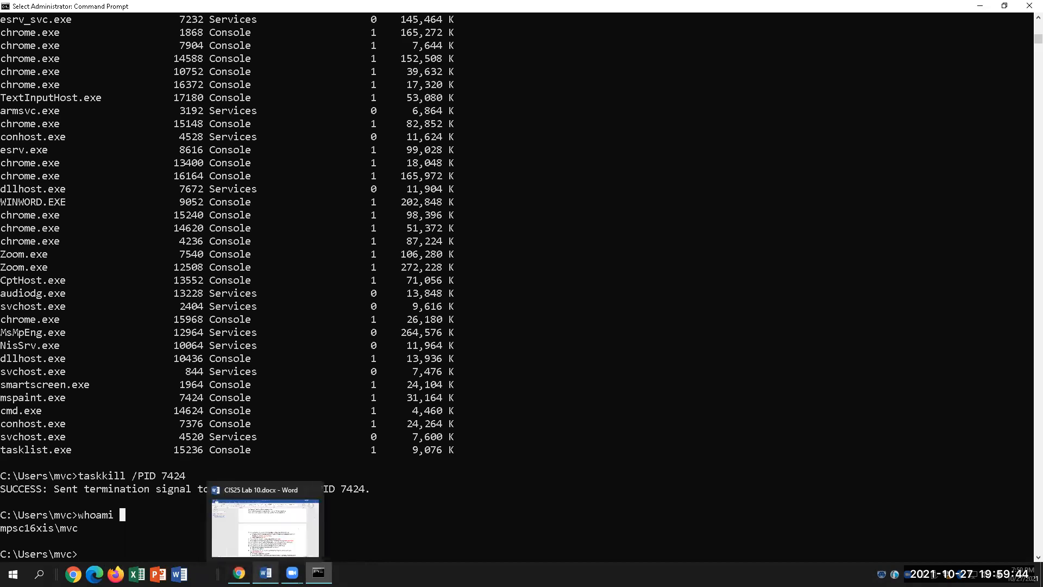
- Check instruction 19 in the Word document and run hostname in the Command Prompt
click(265, 574)
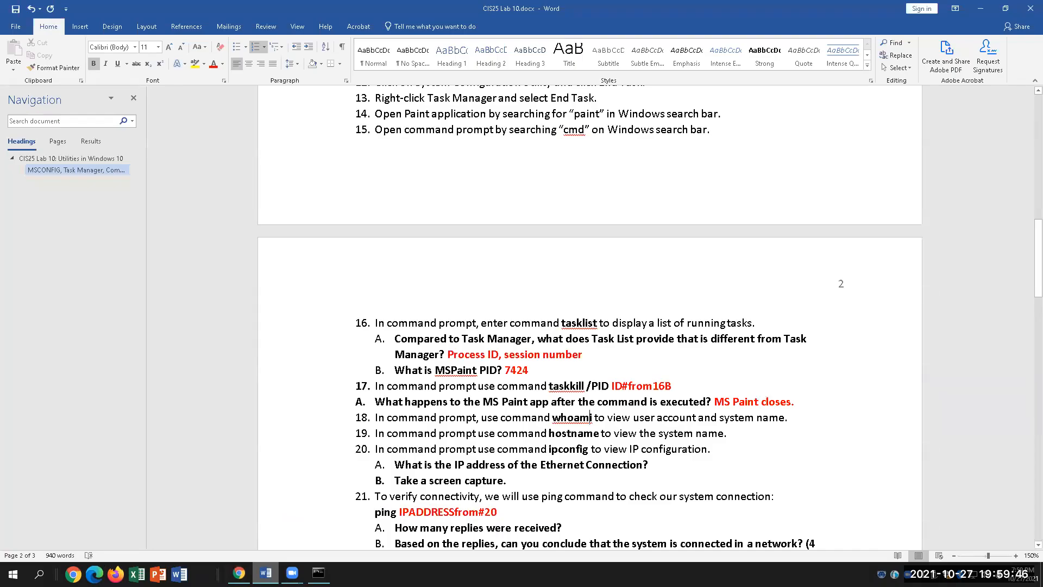
click(472, 433)
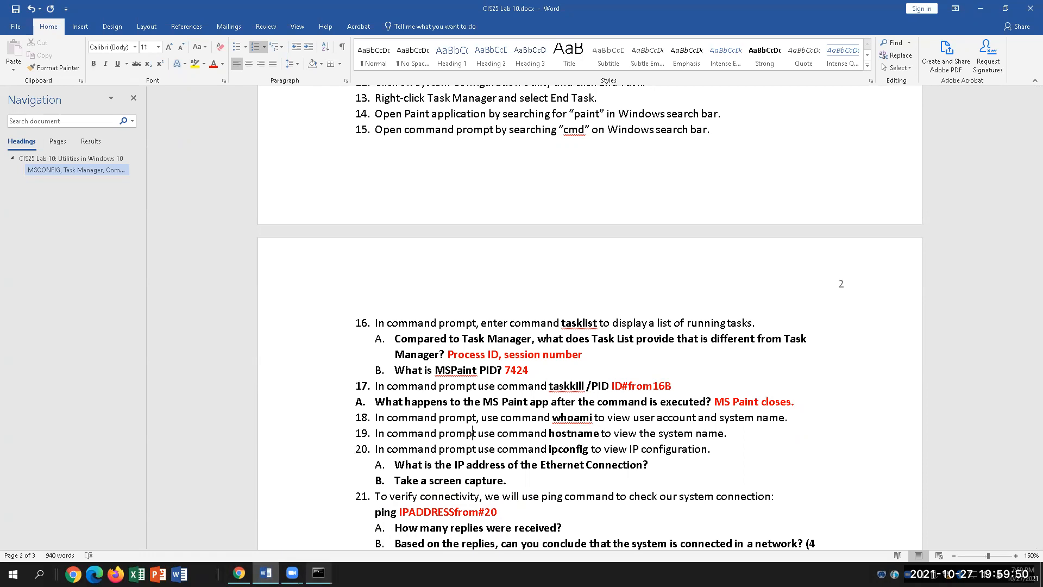
click(318, 573)
text(whostname)
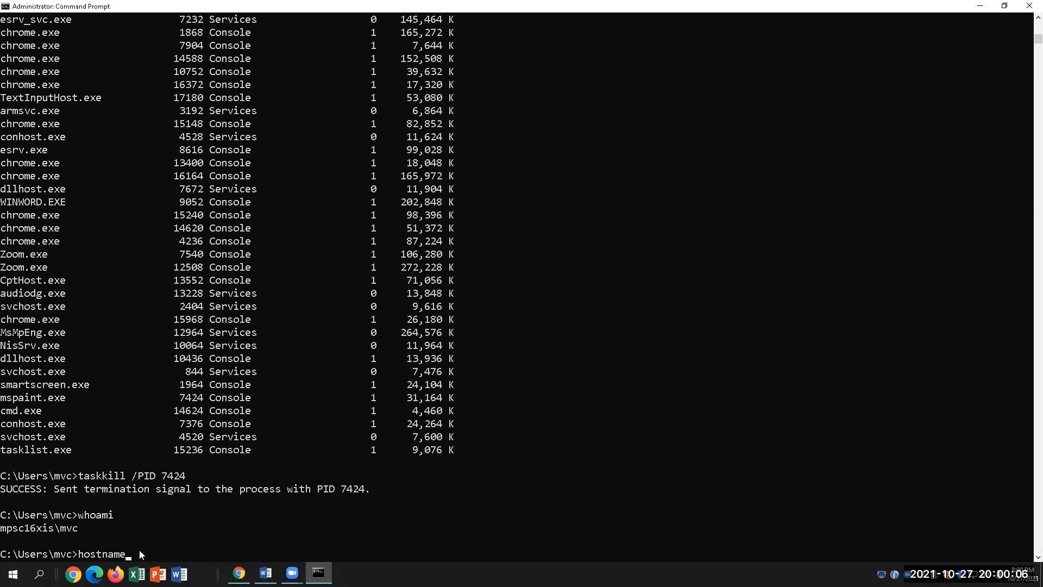
key(Return)
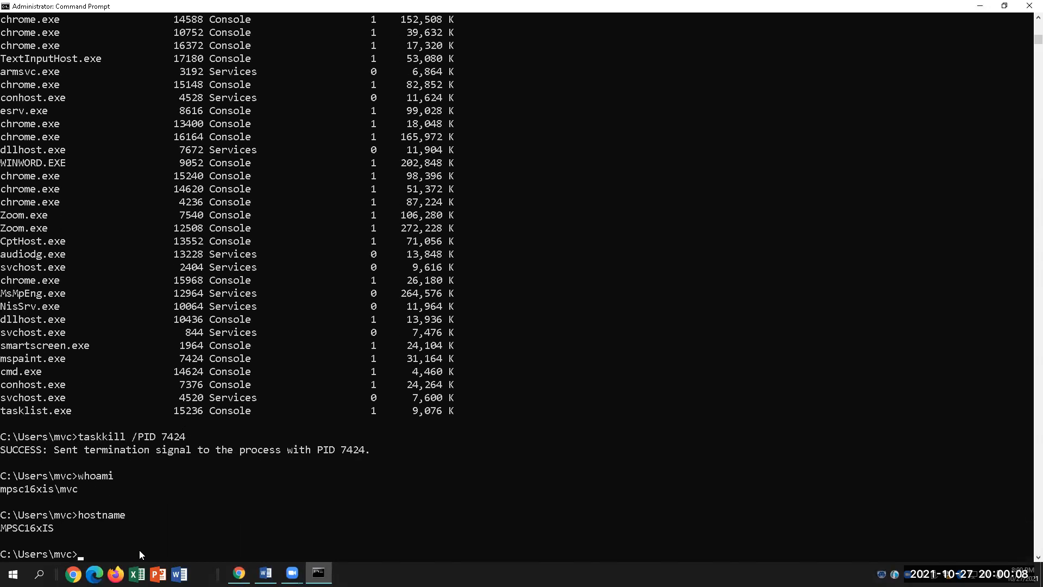
- Compare the system name in the hostname output with the one in the whoami output by highlighting both
drag(59, 525, 2, 531)
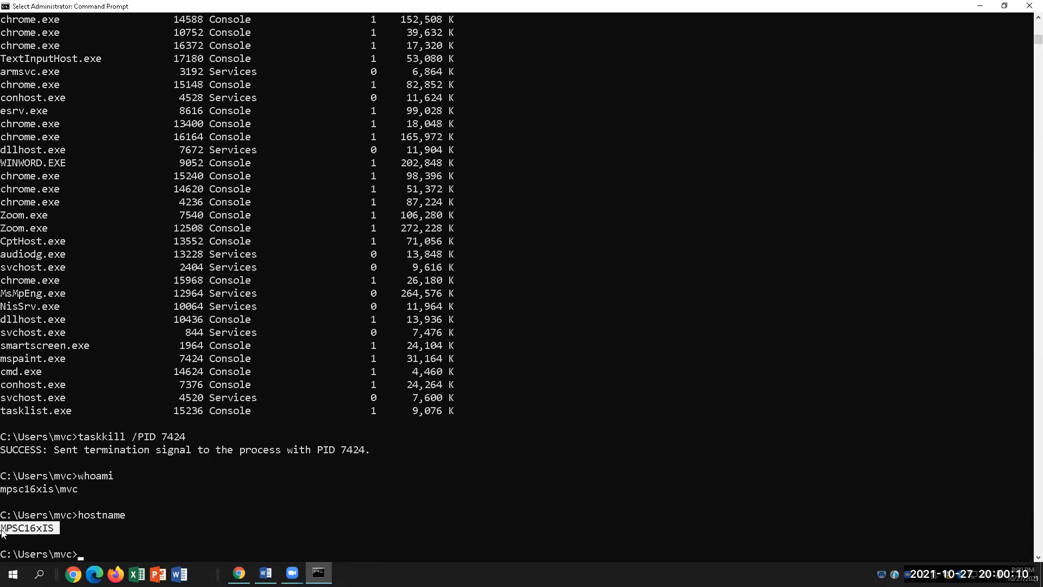
drag(55, 490, 1, 490)
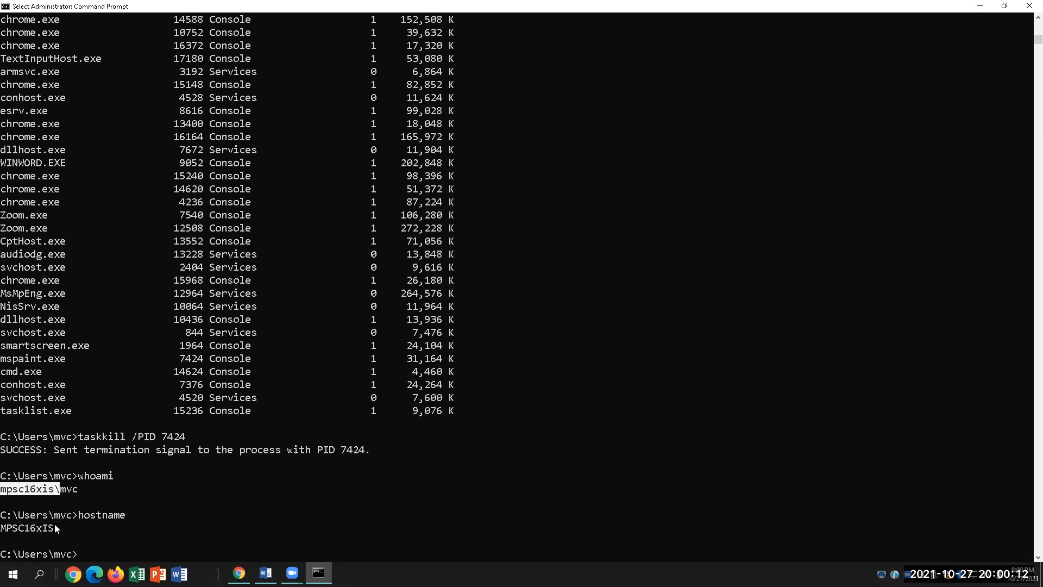
drag(55, 527, 1, 528)
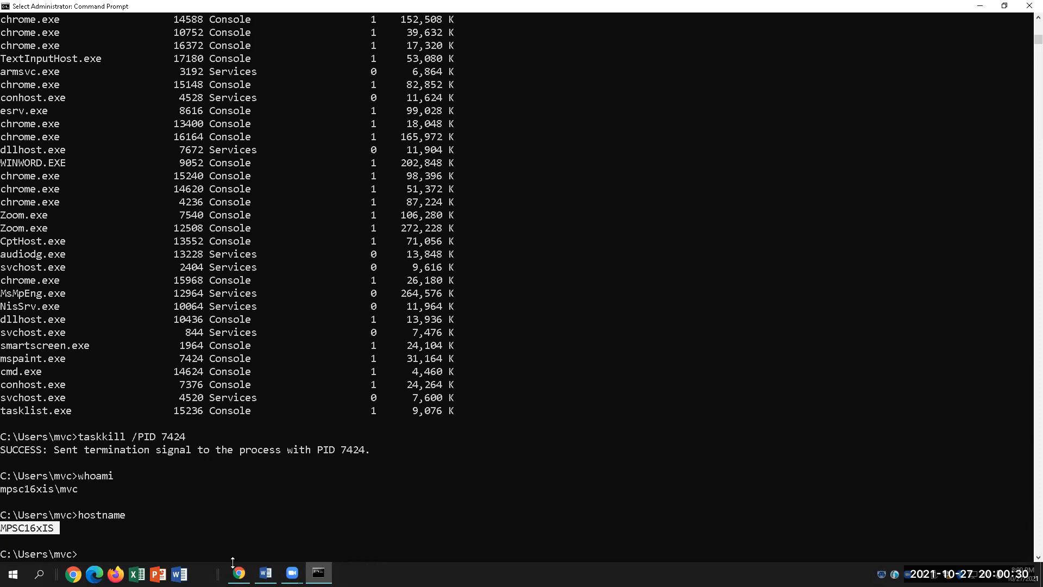
click(57, 529)
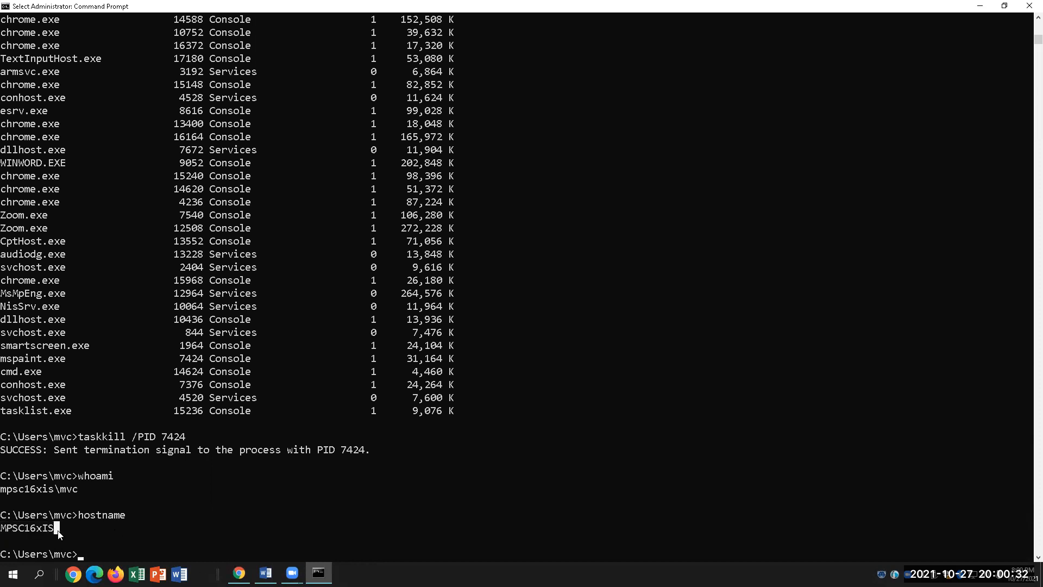
drag(63, 530, 1, 530)
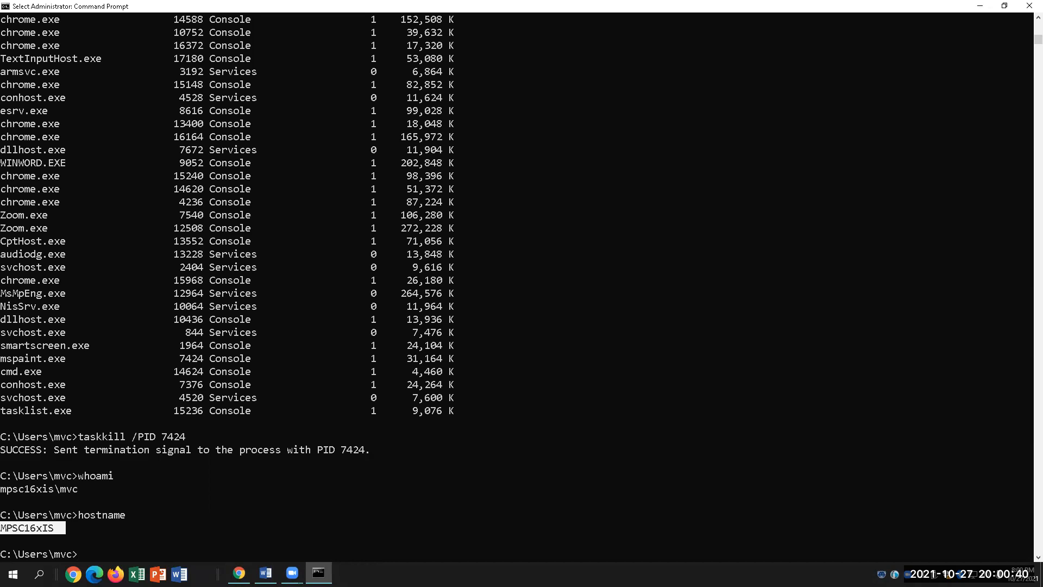
- Read instruction 20 in the Word document and run ipconfig in the Command Prompt
click(265, 573)
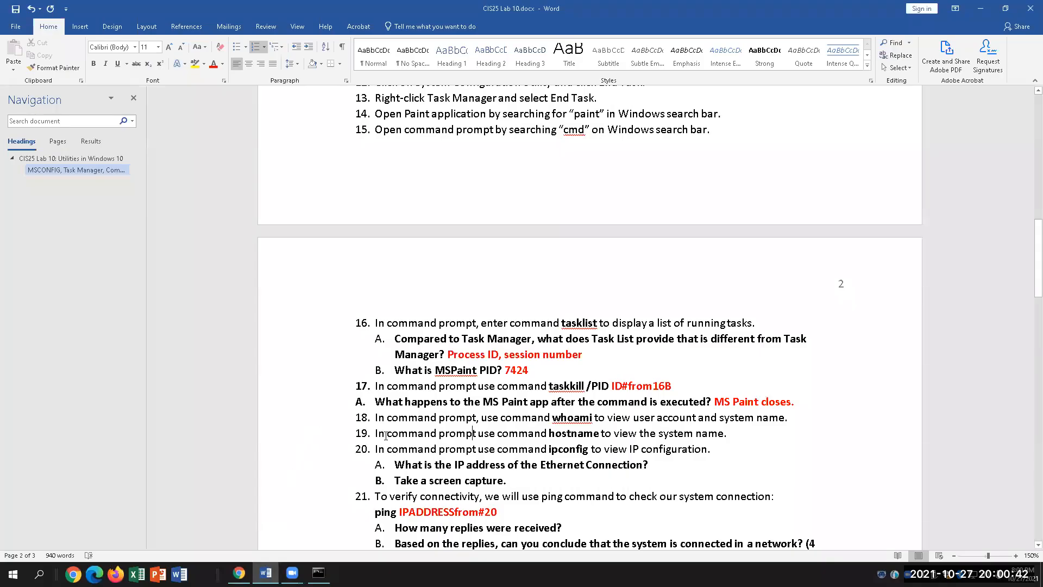
scroll(386, 435, down, 2)
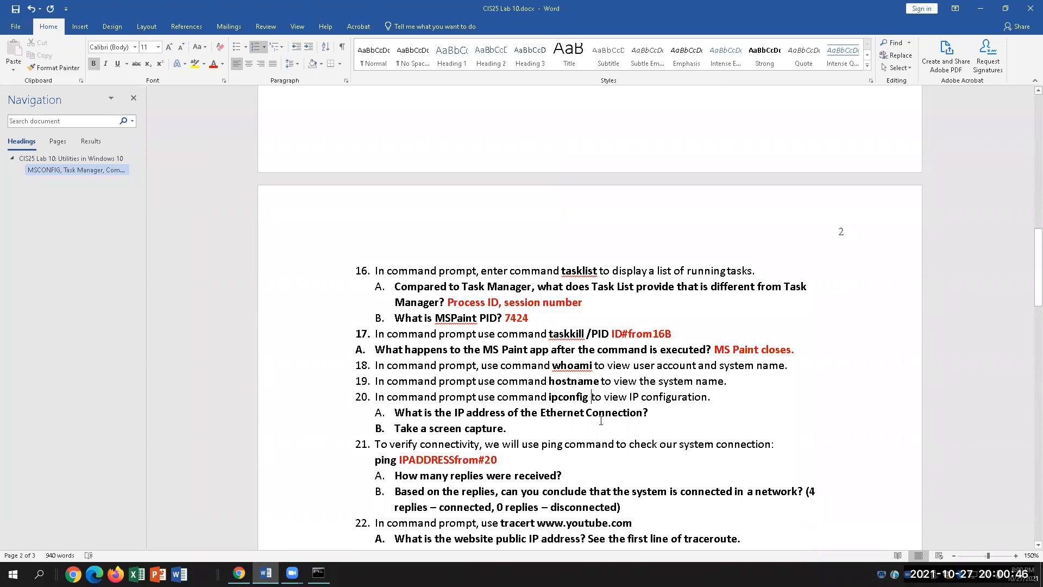
click(318, 573)
click(158, 542)
click(92, 544)
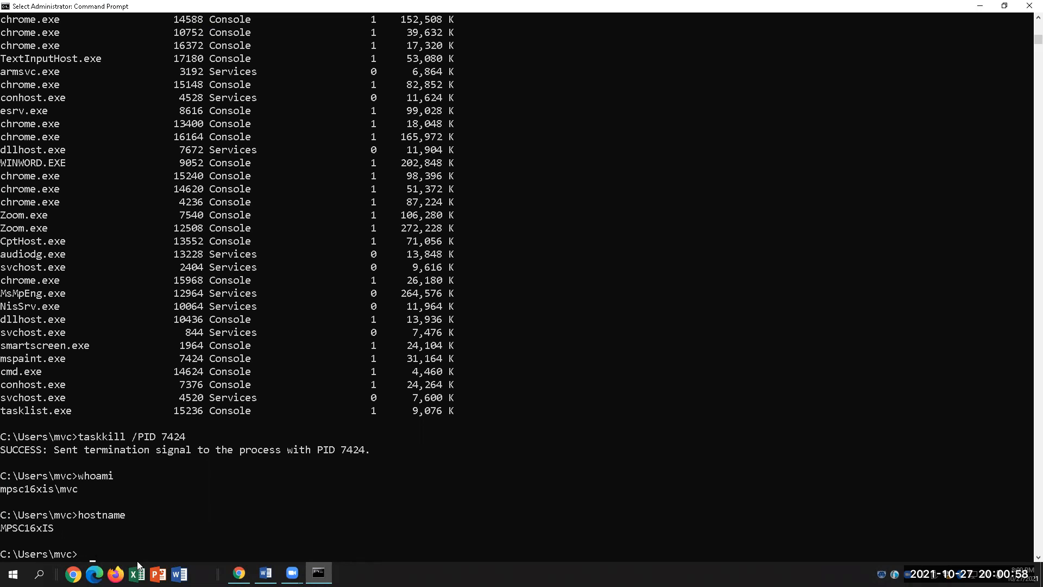
text(ipconfig)
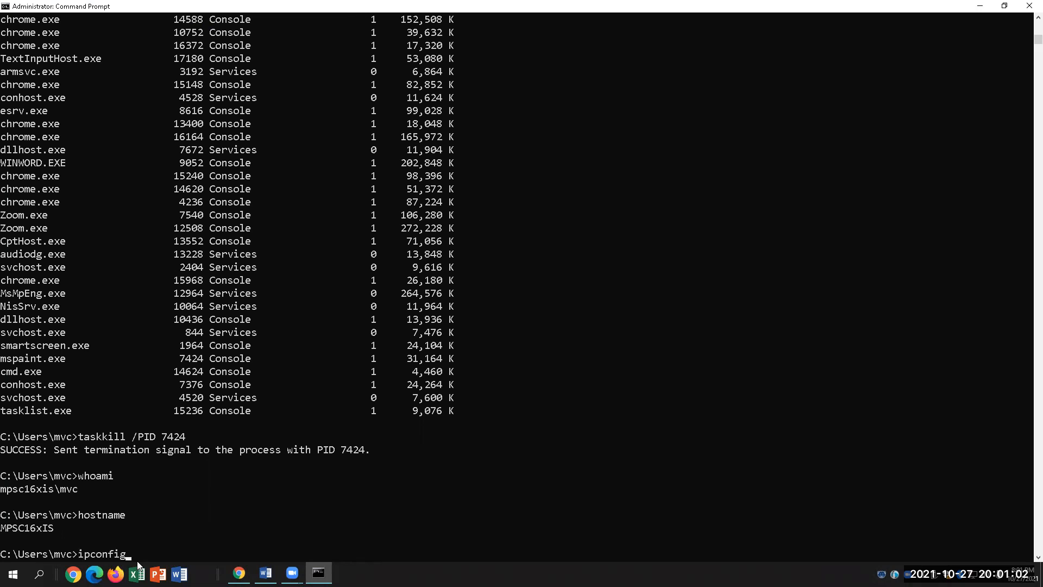
key(Return)
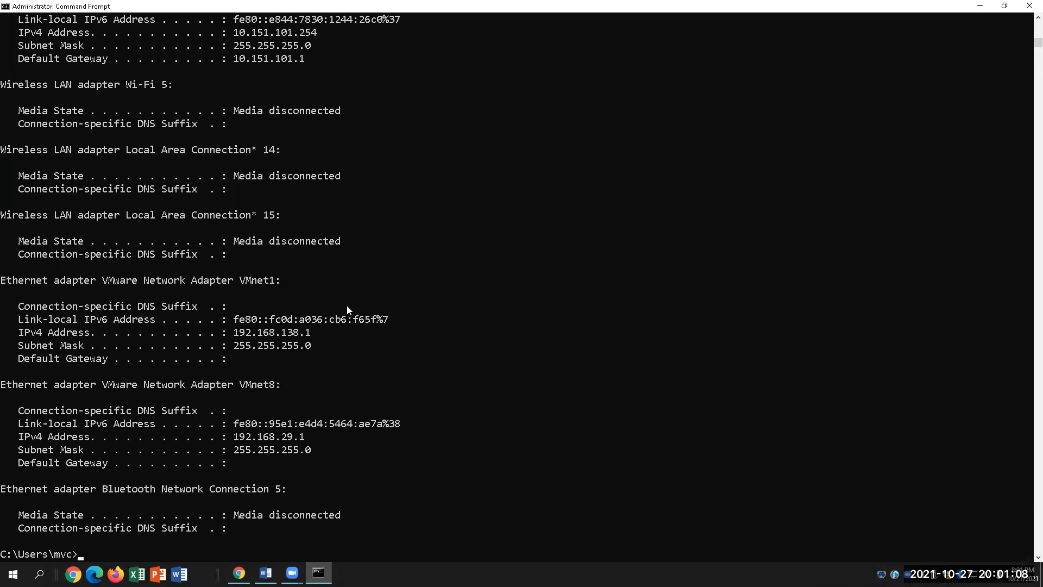
- Examine the Ethernet adapter entries in the ipconfig output, checking them against question 20A in the Word document
scroll(348, 307, up, 3)
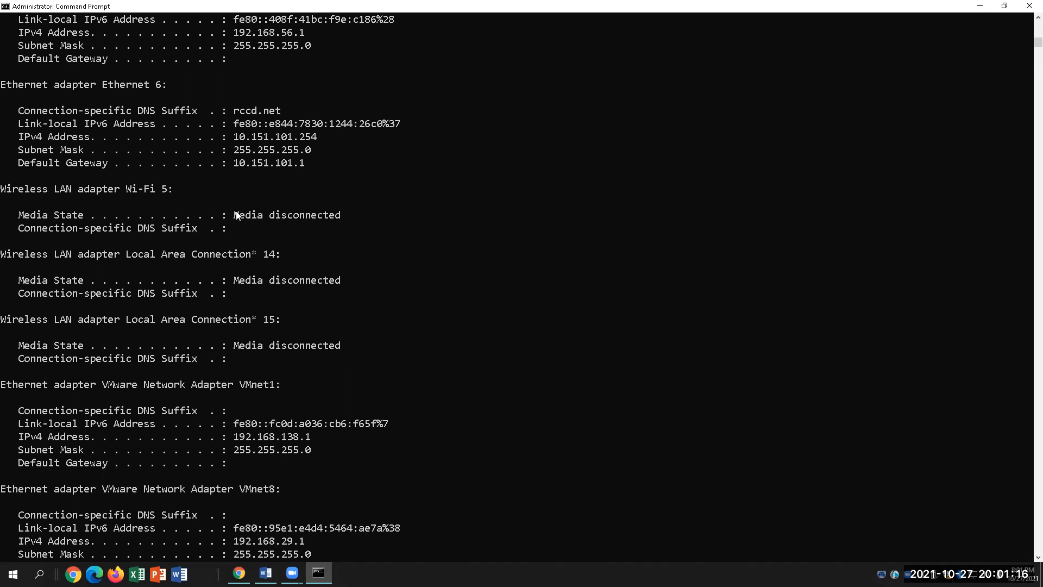
click(1, 193)
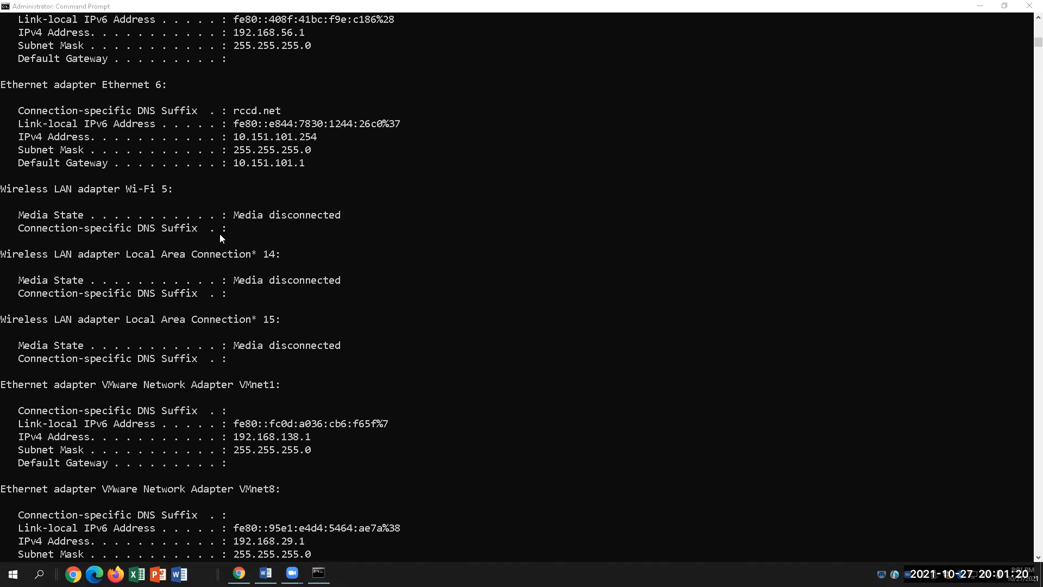
scroll(219, 233, up, 2)
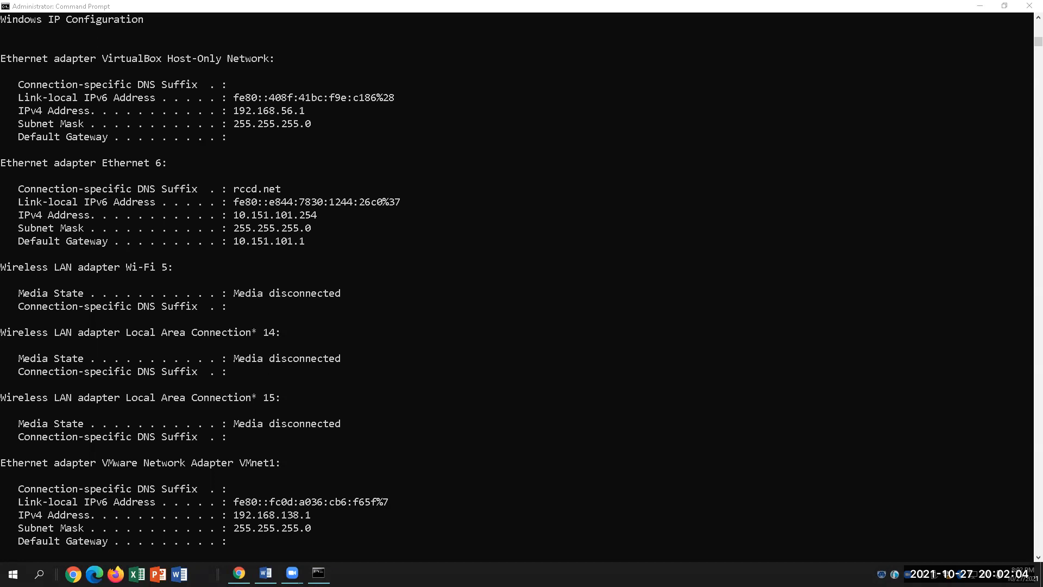
click(265, 572)
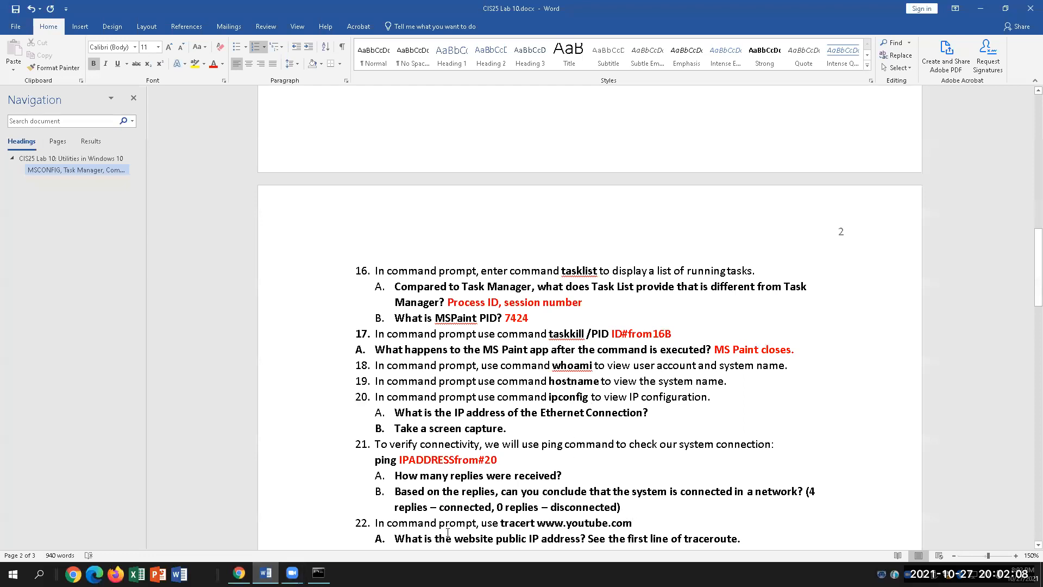
click(318, 572)
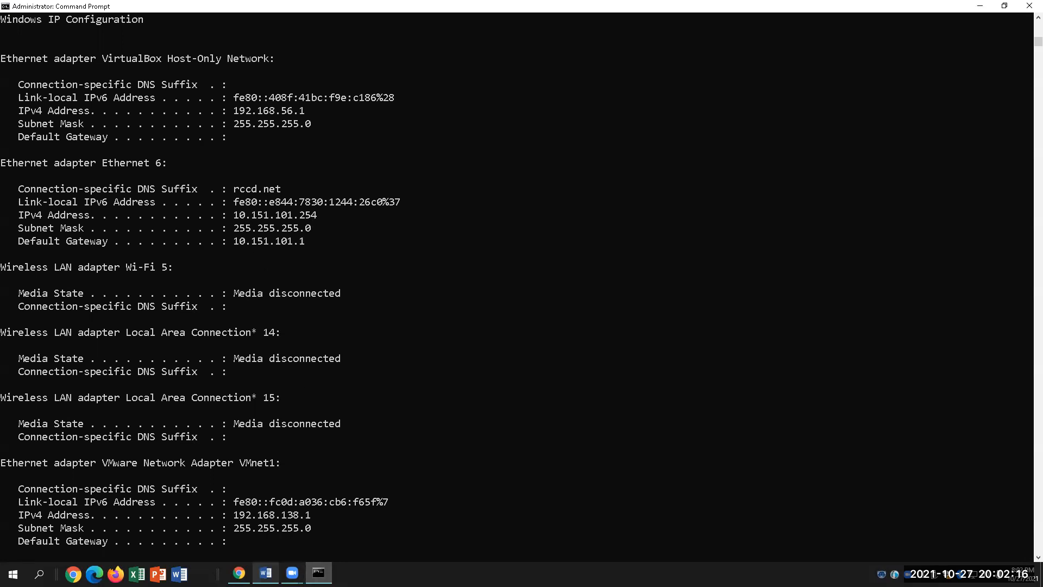
- Switch to the Word document and answer question 20A with the Ethernet IP address 10.151.101.254 in red
click(265, 572)
click(683, 410)
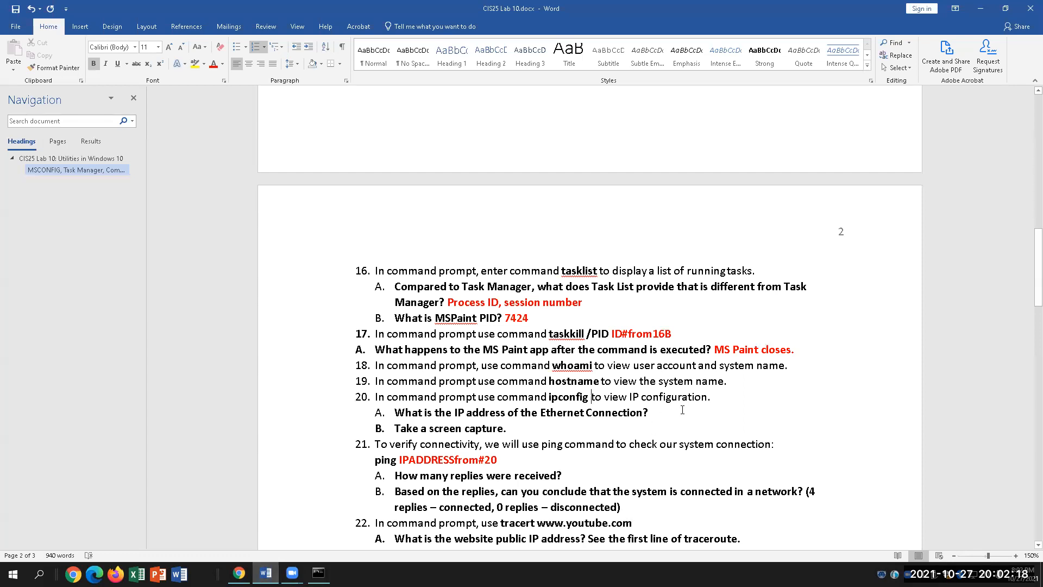
text(10)
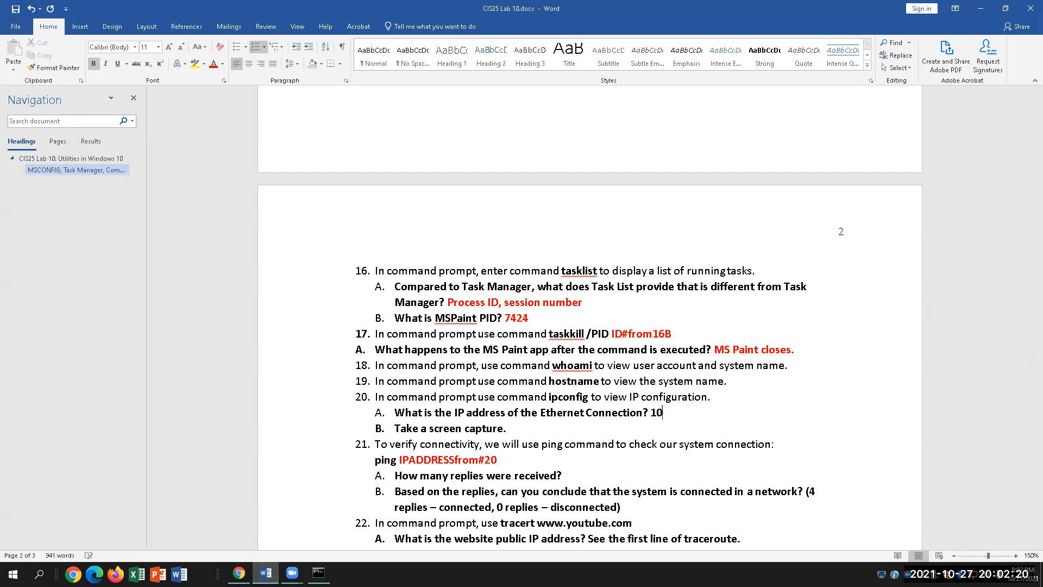
text(.151.101.254)
key(shift+Left)
key(shift+Left)
key(shift+Left)
key(shift+Left)
key(shift+Left)
key(shift+Left)
key(shift+Left)
key(shift+Left)
key(shift+Left)
key(shift+Left)
key(shift+Left)
key(shift+Left)
key(shift+Left)
key(shift+Left)
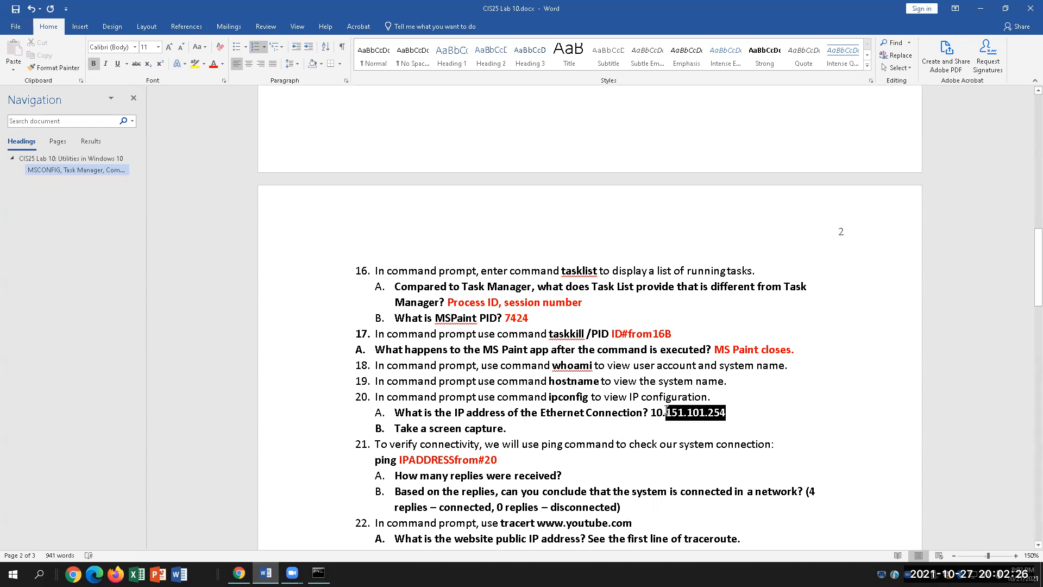
click(213, 63)
click(807, 428)
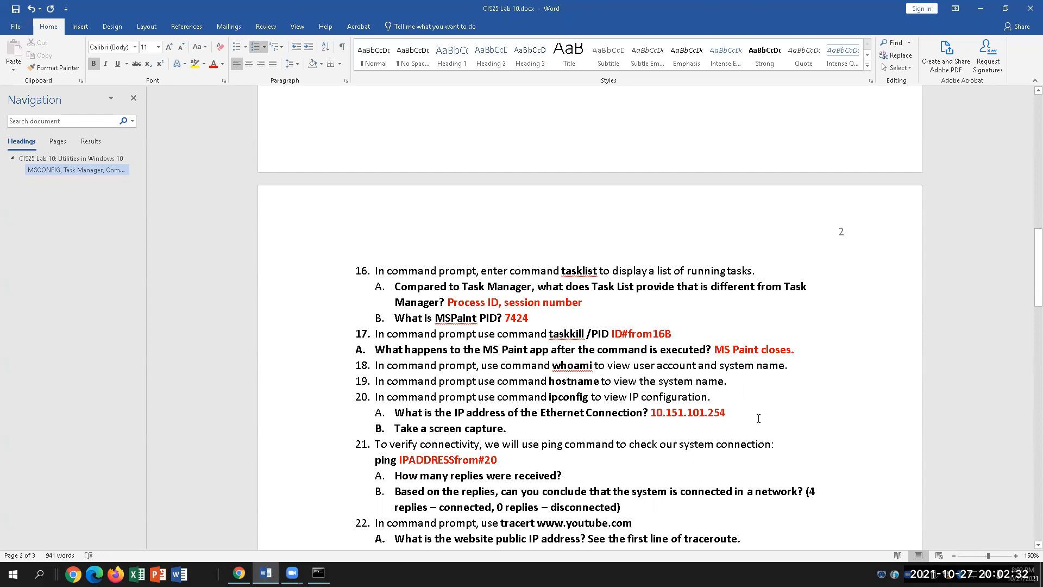
- Review the IP address answer for question 20A against the ipconfig output, and return to the Word document
drag(728, 412, 644, 412)
key(Down)
key(alt+Tab)
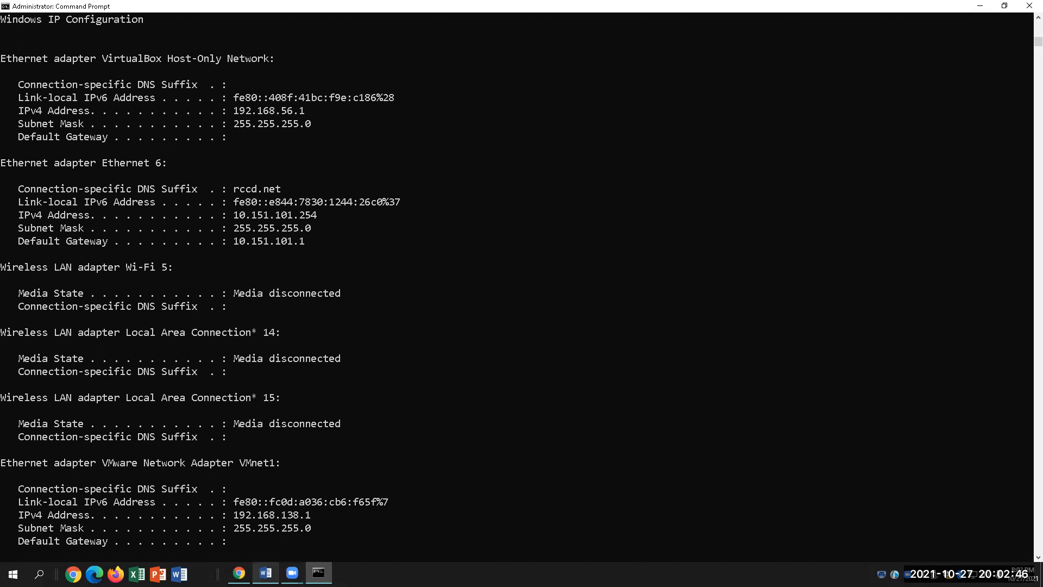
click(266, 573)
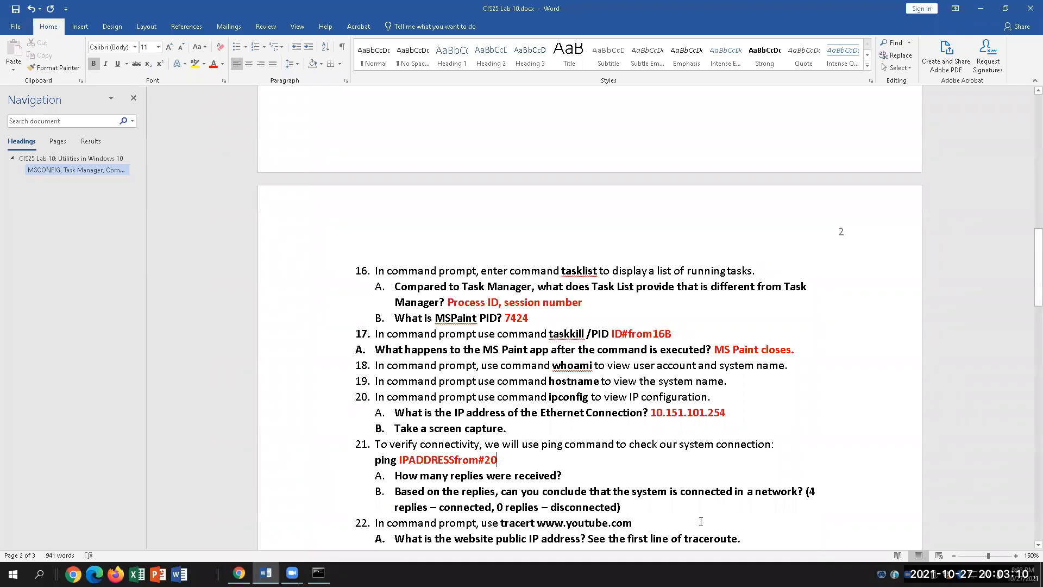
- Switch to the Command Prompt and ping the Ethernet IP address from answer 20A, 10.151.101.254
drag(727, 413, 651, 413)
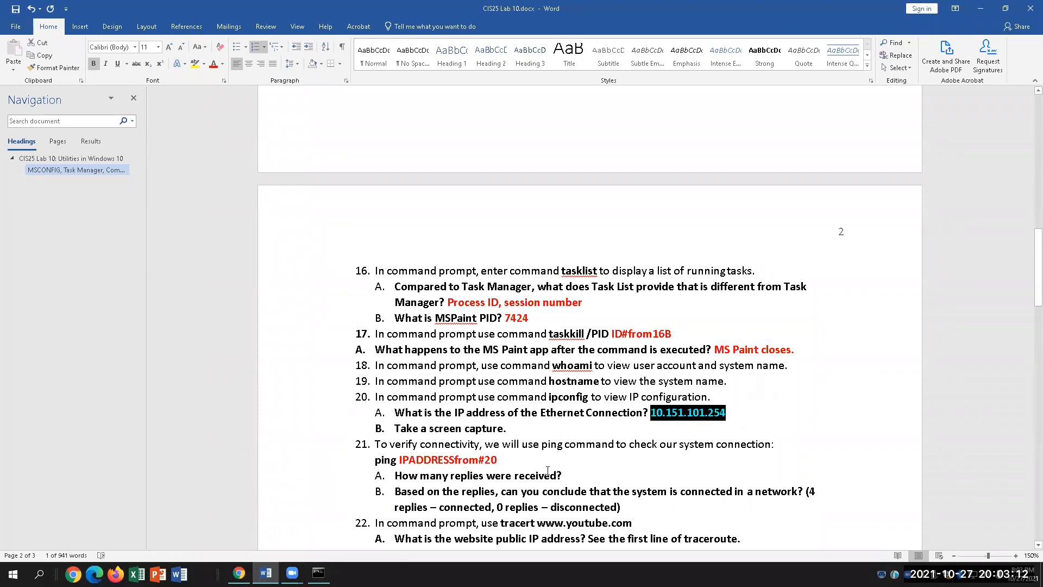
click(498, 460)
click(318, 573)
scroll(465, 523, down, 6)
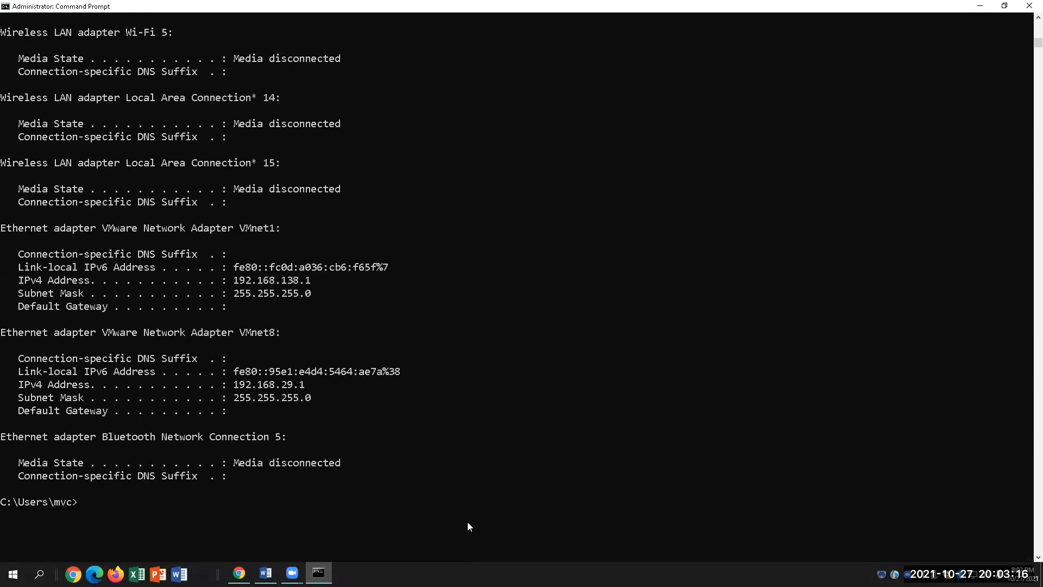
text(ping)
text(10.)
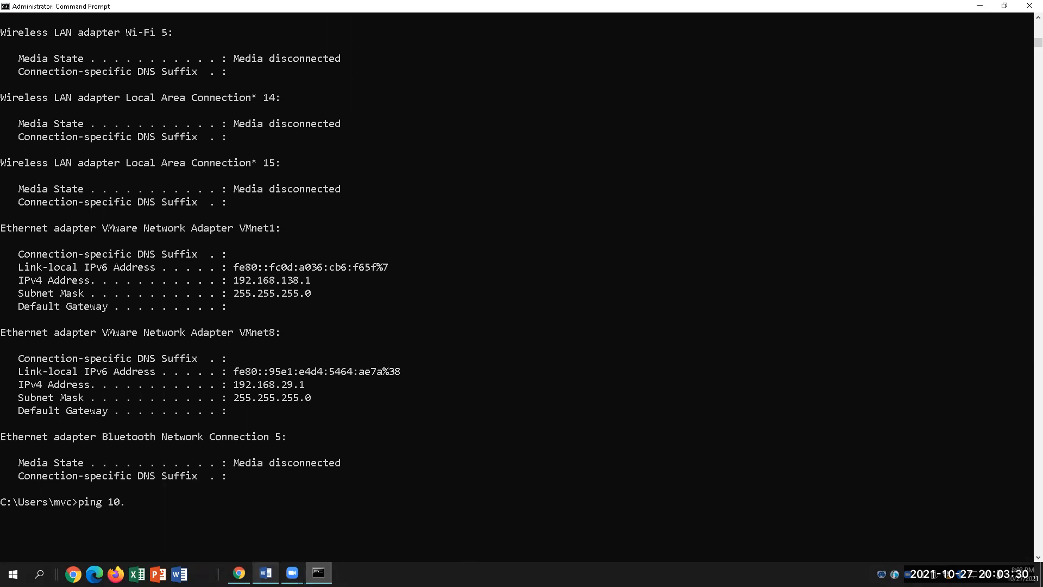
click(266, 572)
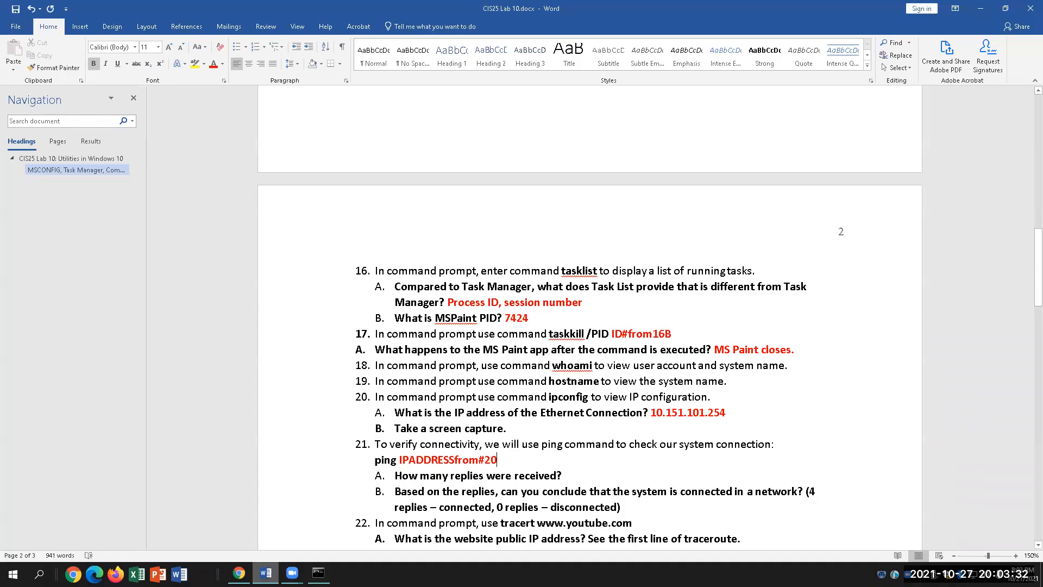
key(alt+Tab)
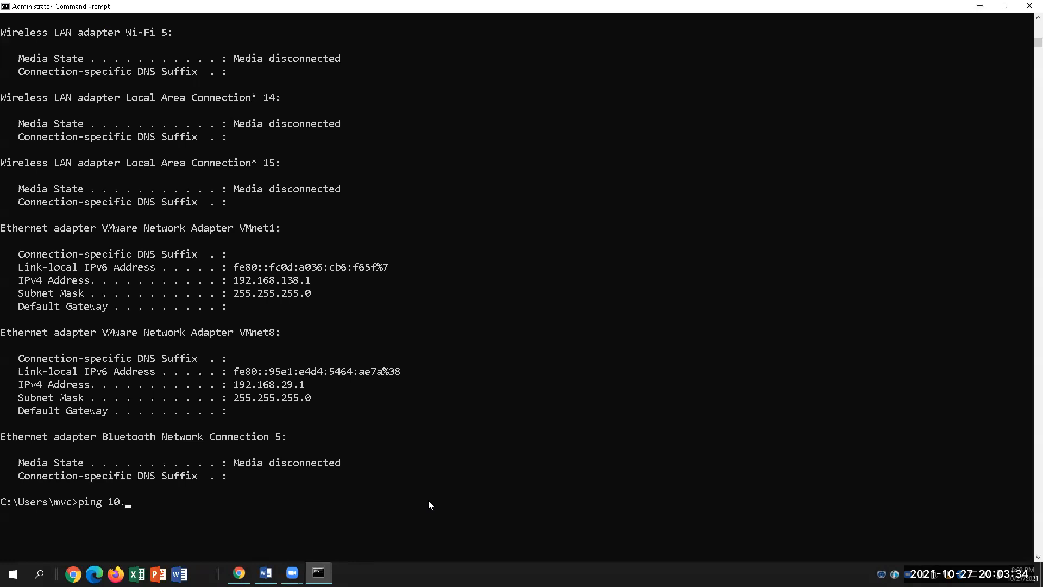
text(151.101.254)
key(Return)
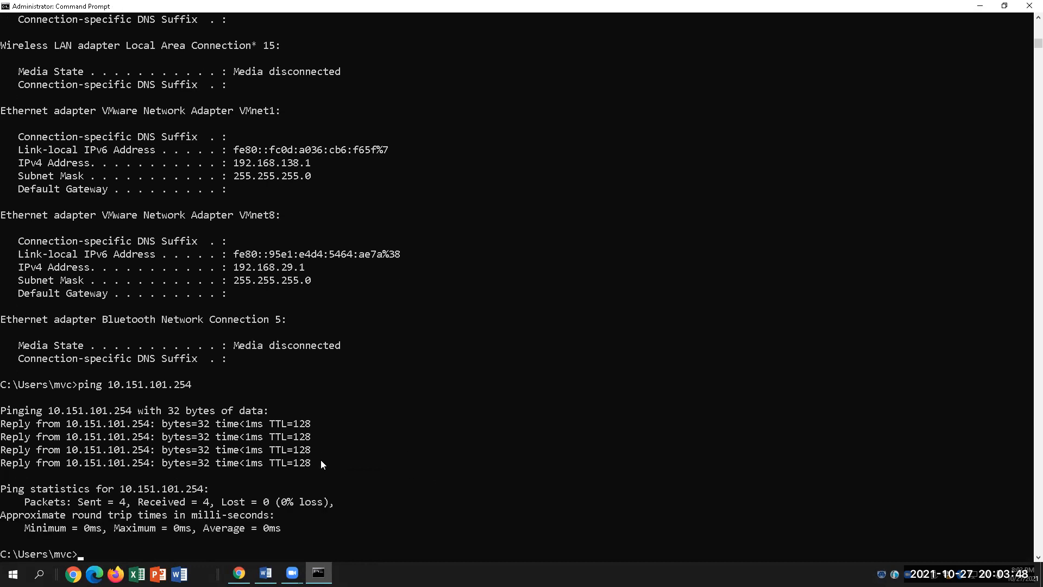
- Highlight the reply lines in the ping output to examine how many replies were received
drag(316, 465, 2, 425)
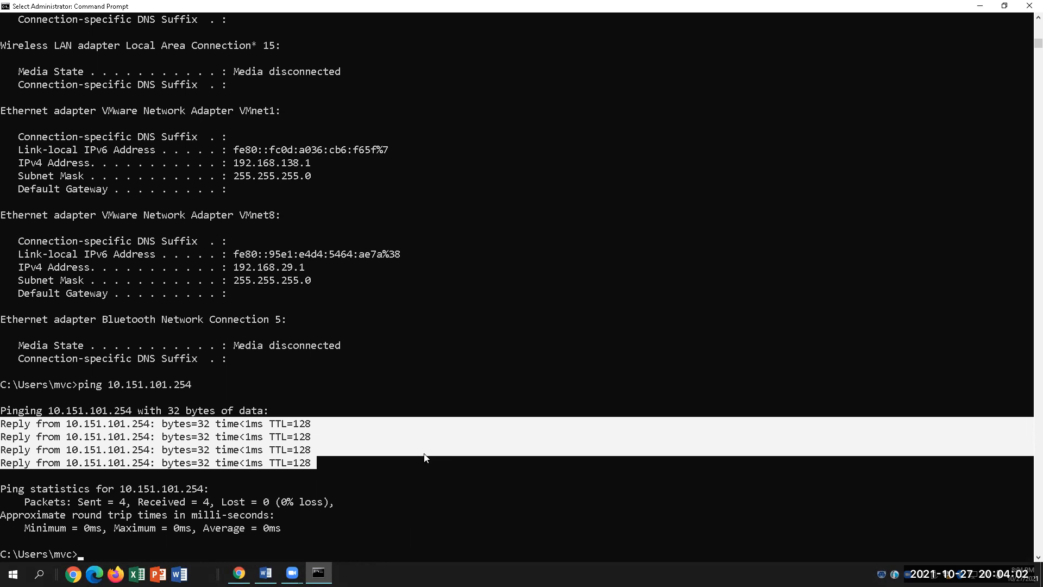
click(26, 429)
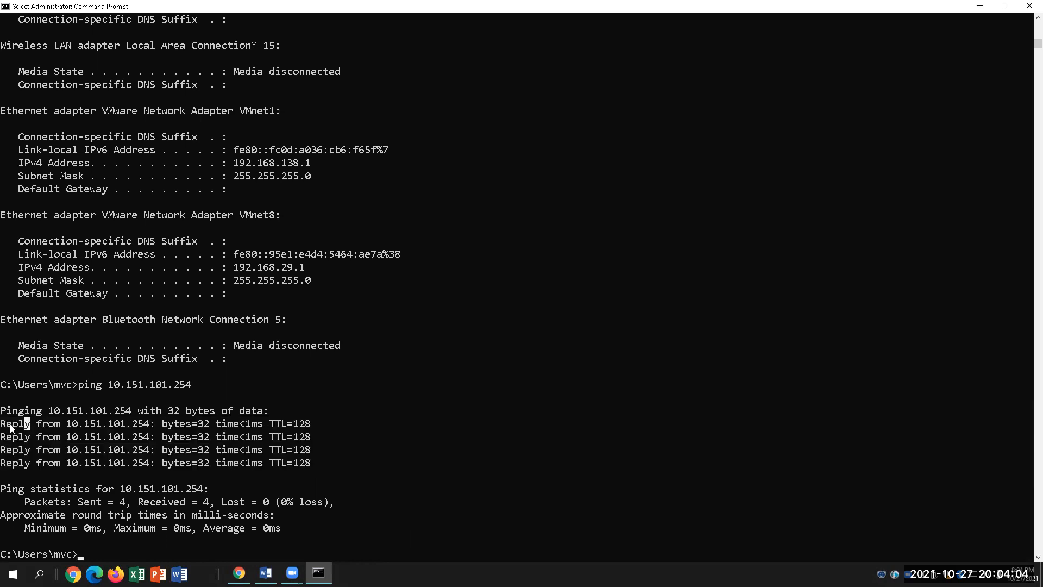
drag(2, 423, 316, 464)
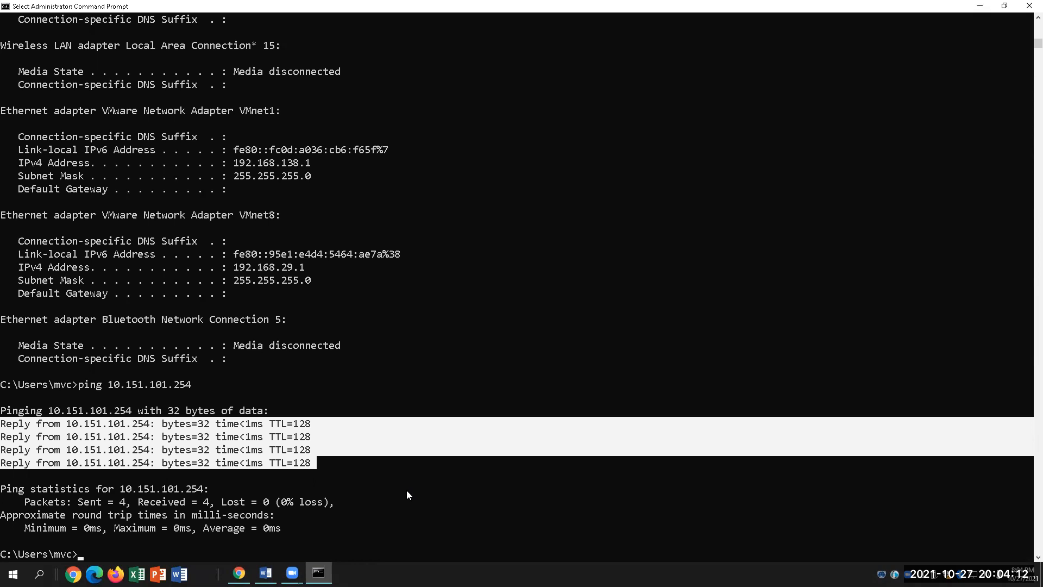
- Enter the command ping 127.0.0.1 at the prompt without running it, and highlight the loopback address
scroll(404, 498, down, 1)
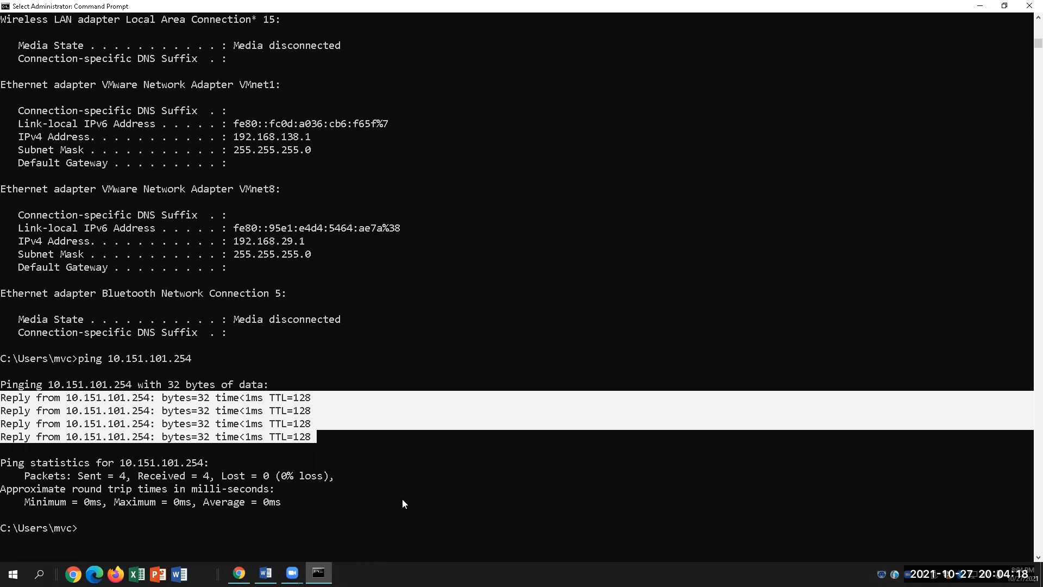
text(ping)
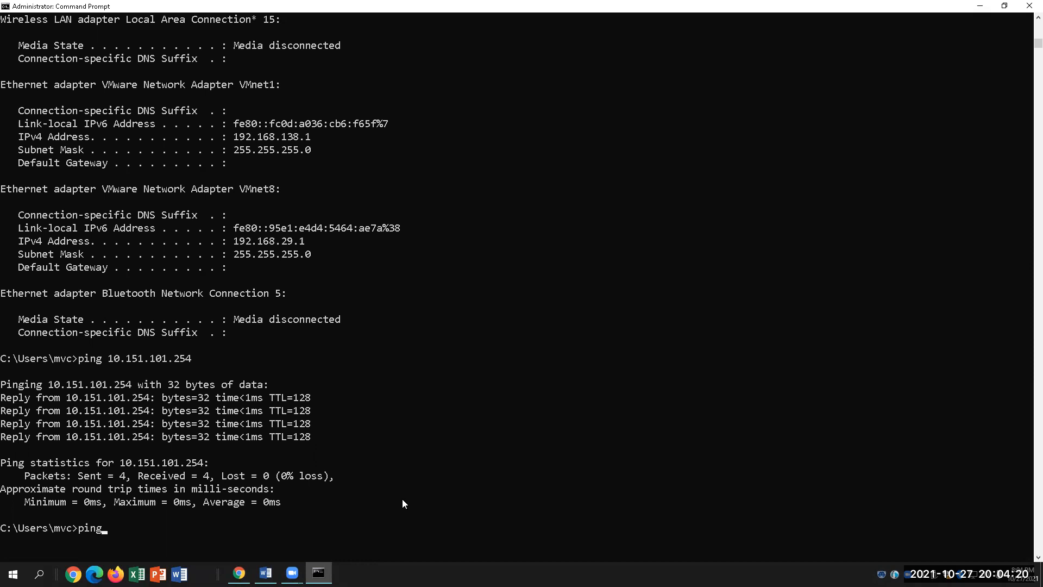
text( 127.0.0.1)
drag(167, 531, 108, 529)
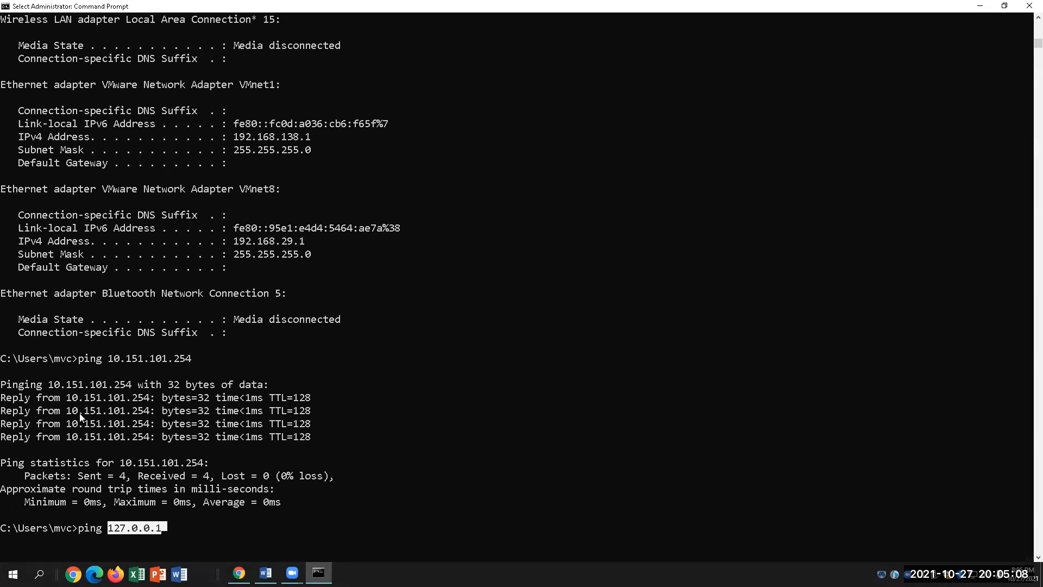
click(181, 527)
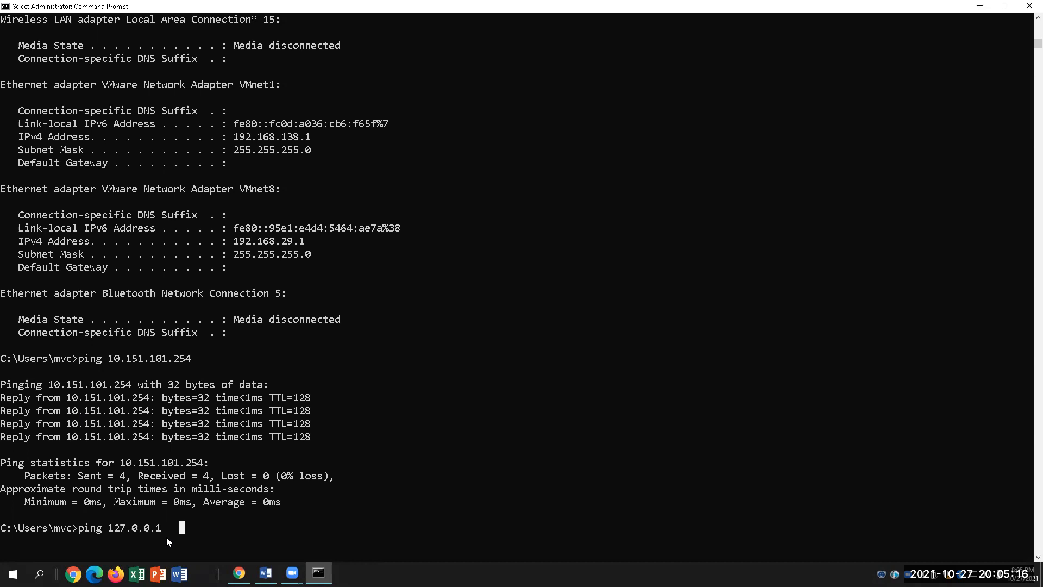
drag(168, 531, 101, 530)
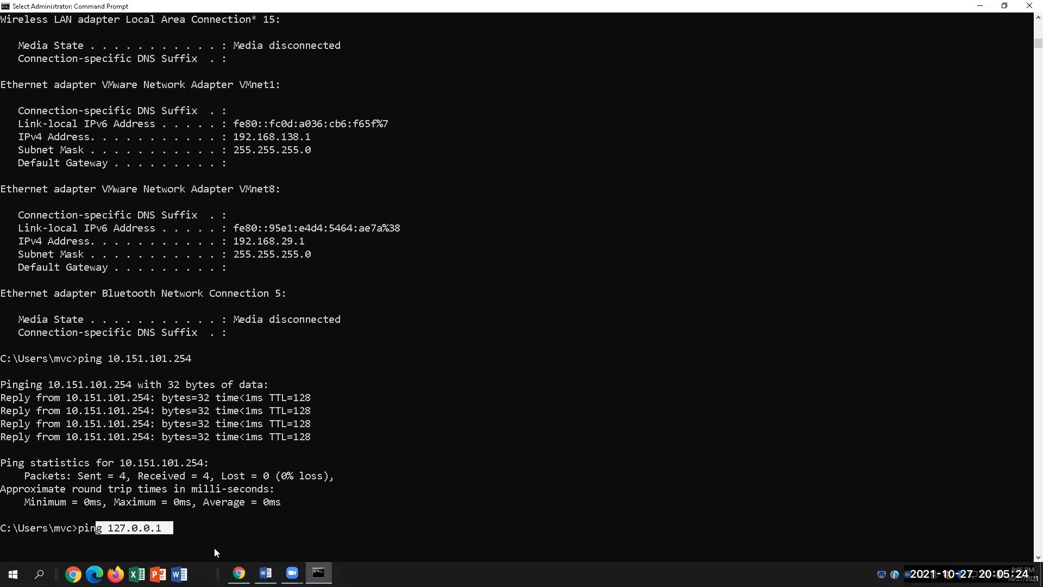
- Clear the selection and run the prepared ping of the loopback address 127.0.0.1
click(187, 531)
key(Escape)
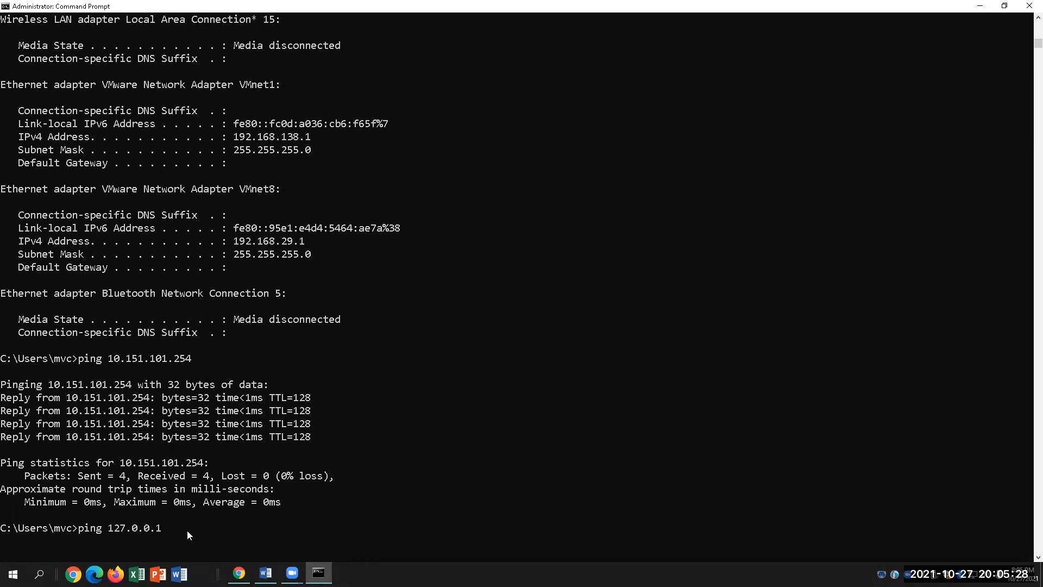
click(159, 528)
key(Escape)
click(146, 528)
click(179, 530)
key(Return)
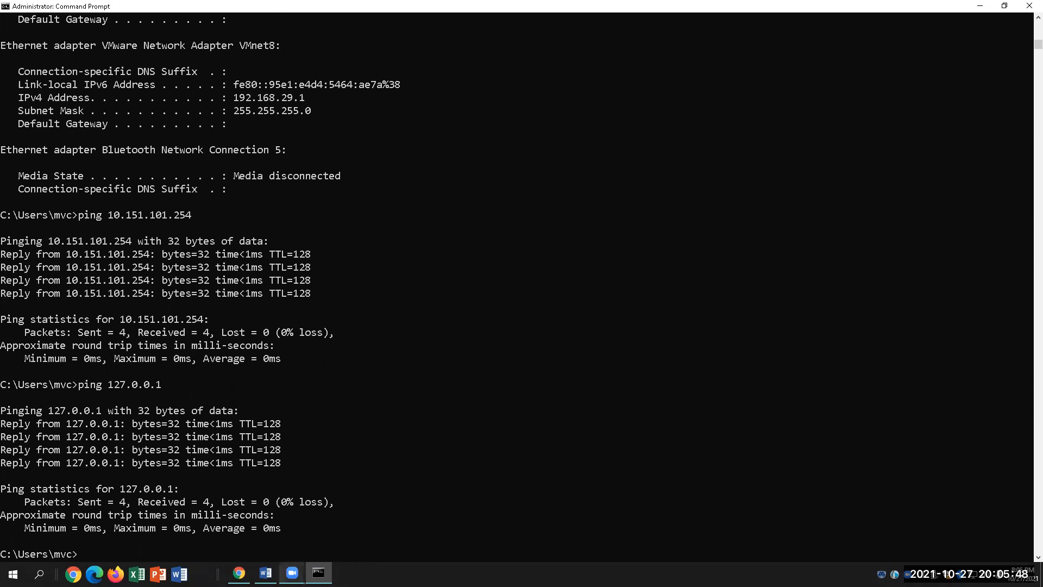
- Switch to the lab document in Word and answer question 21A on received replies with 4 in red text
click(265, 573)
click(505, 460)
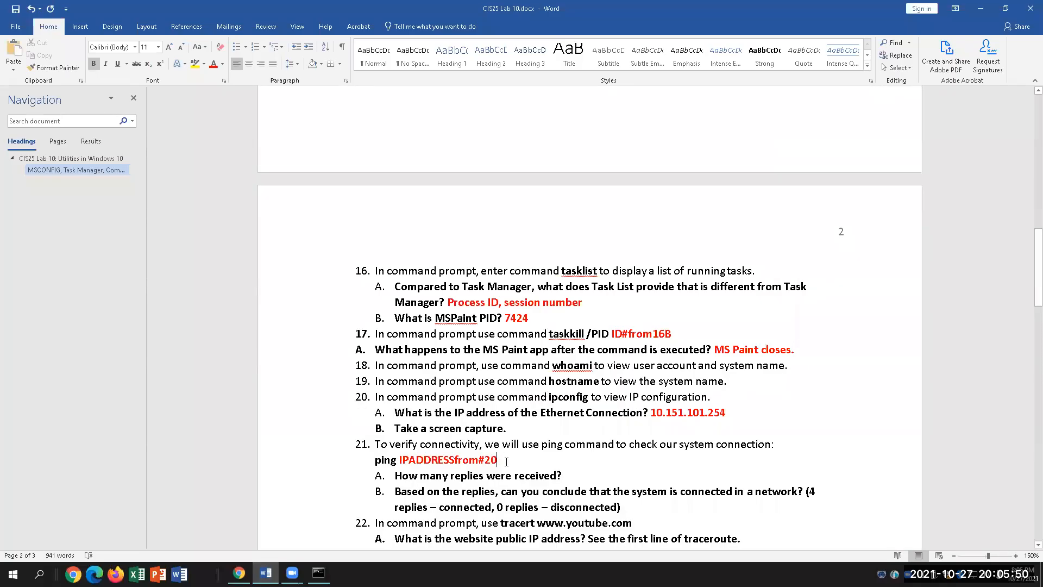
click(564, 476)
text(4)
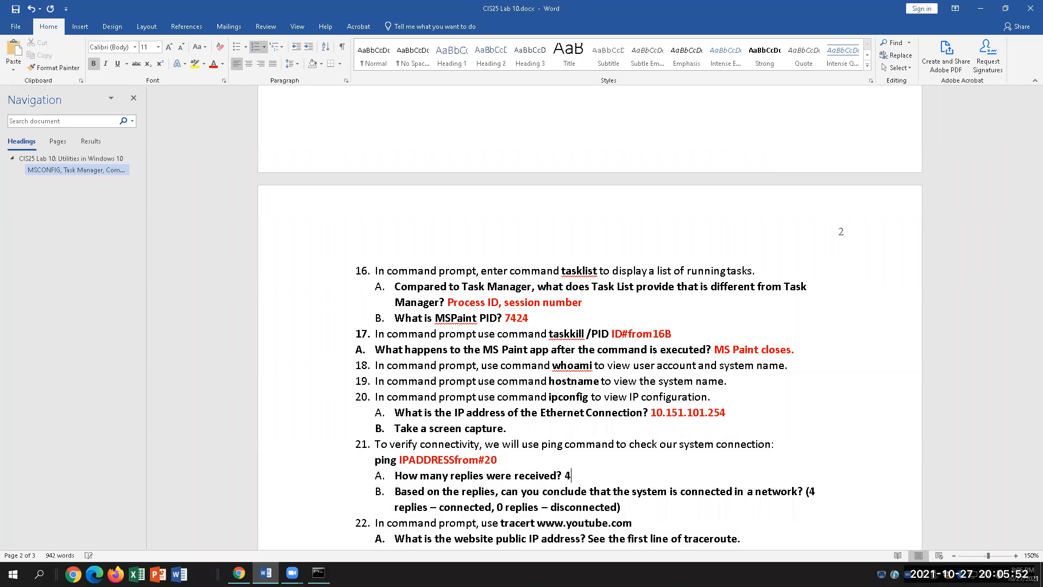
double_click(568, 475)
click(213, 64)
click(748, 491)
- Answer question 21B on network connectivity with "It is connected." in red text
scroll(604, 474, down, 1)
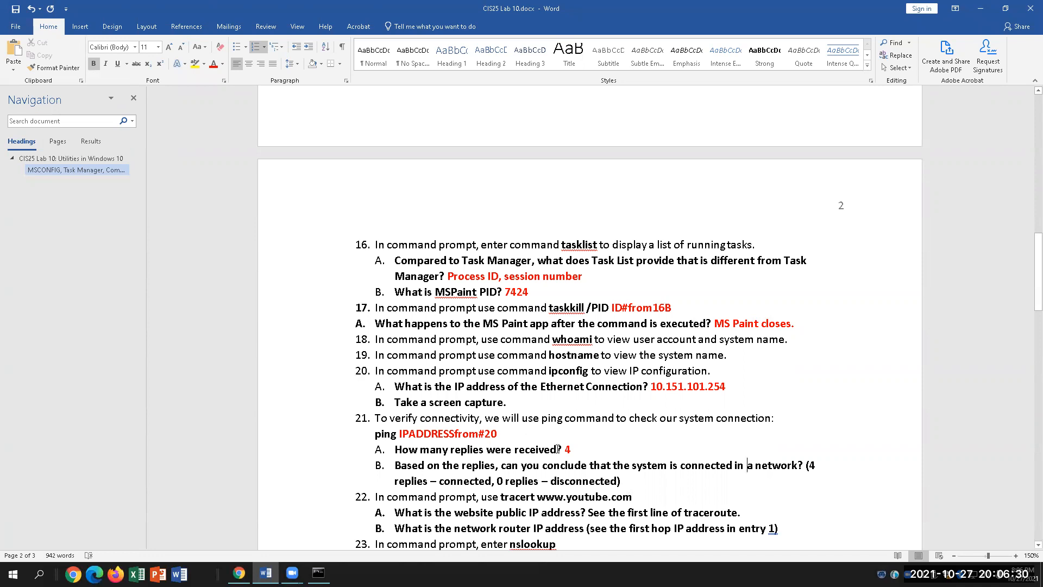
click(558, 448)
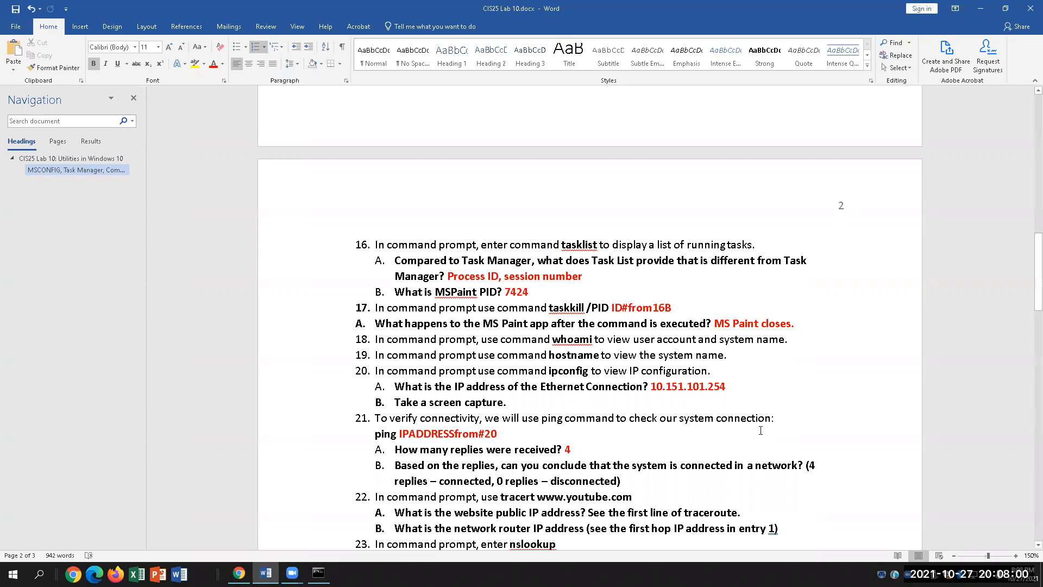
scroll(755, 484, down, 1)
scroll(756, 484, down, 3)
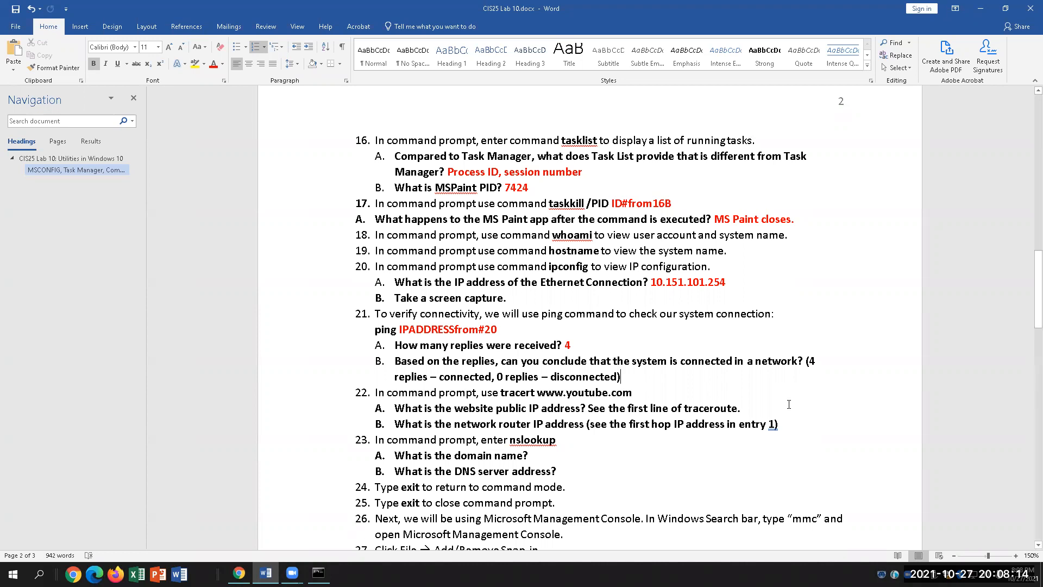
scroll(755, 402, down, 1)
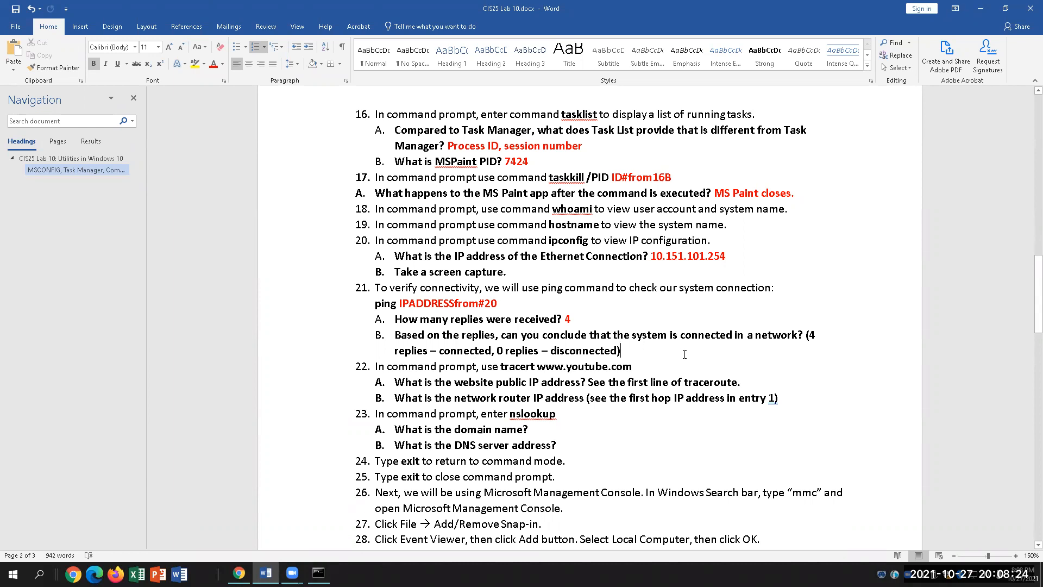
text(It)
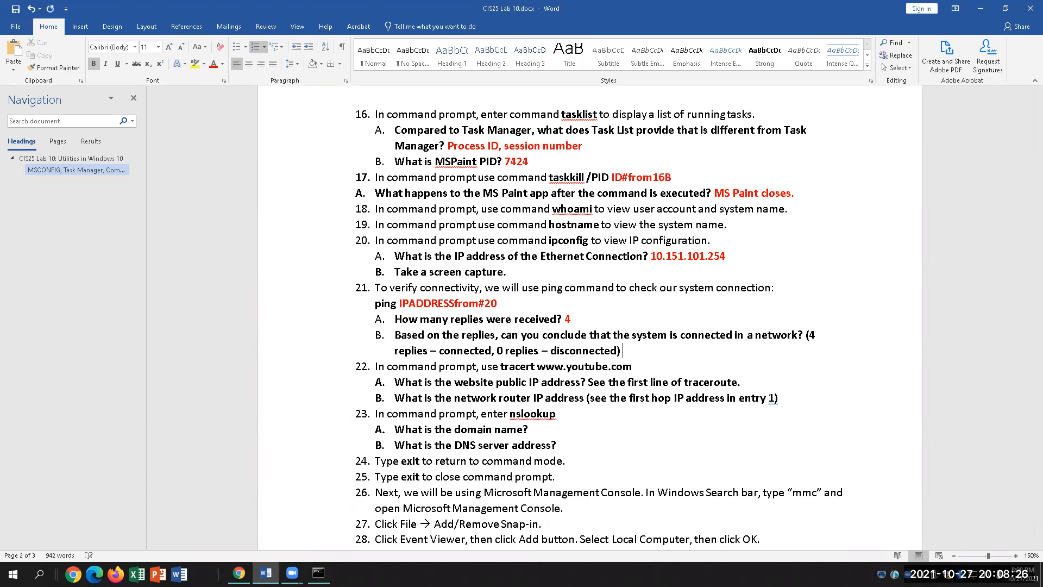
text( is connected.)
drag(701, 351, 623, 348)
click(212, 62)
click(635, 368)
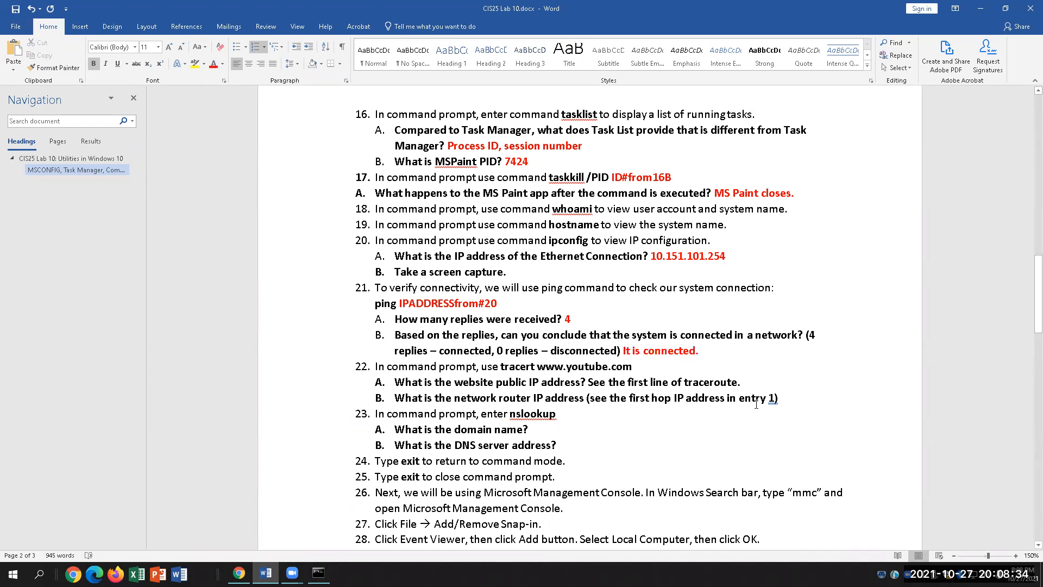
click(319, 573)
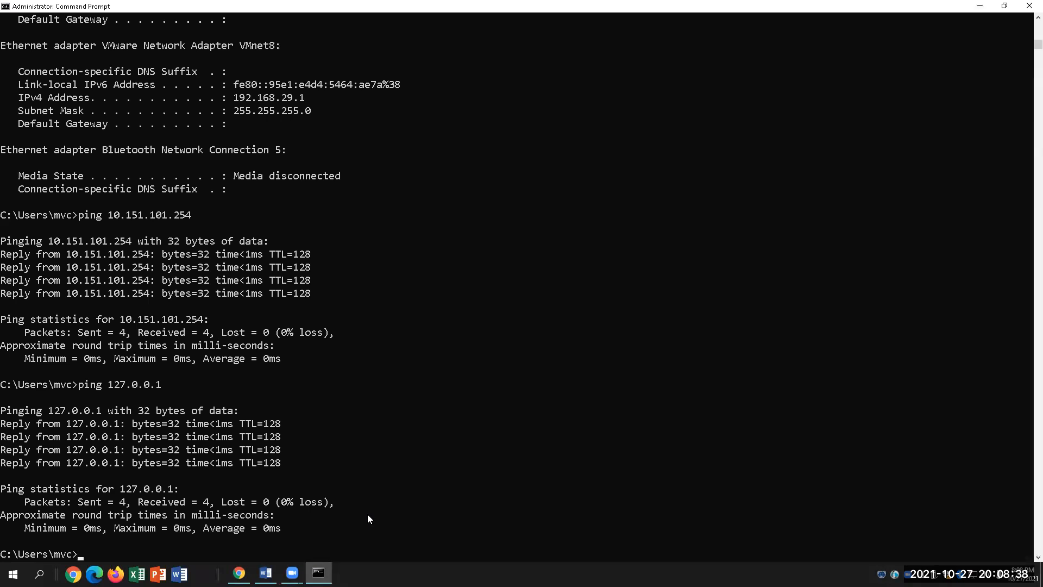
text(tracert www.youtube.com)
key(Return)
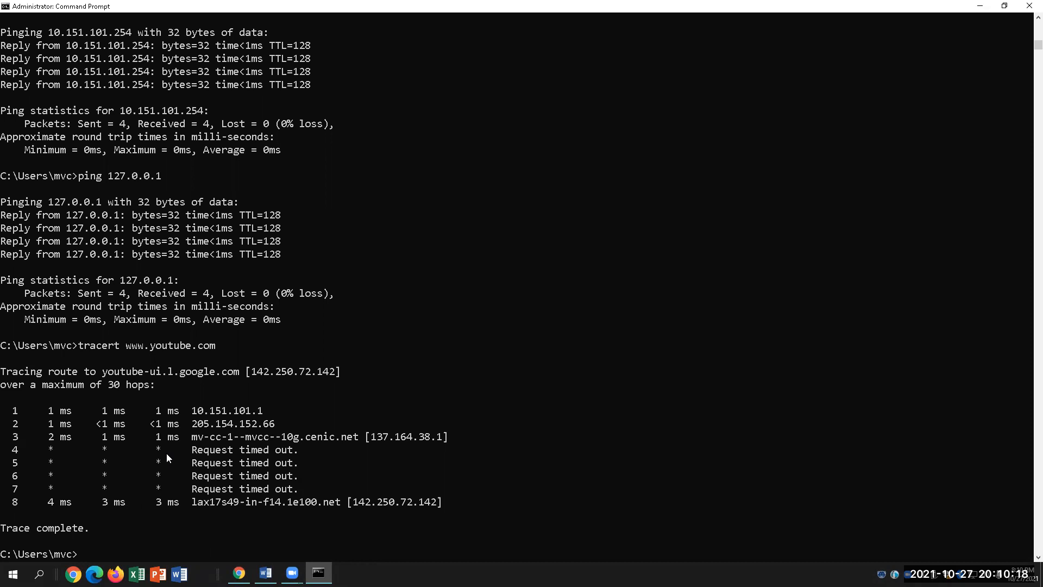
- Examine the tracert command, its target website, and the first, second, intermediate and final hops of the trace output
drag(129, 347, 216, 348)
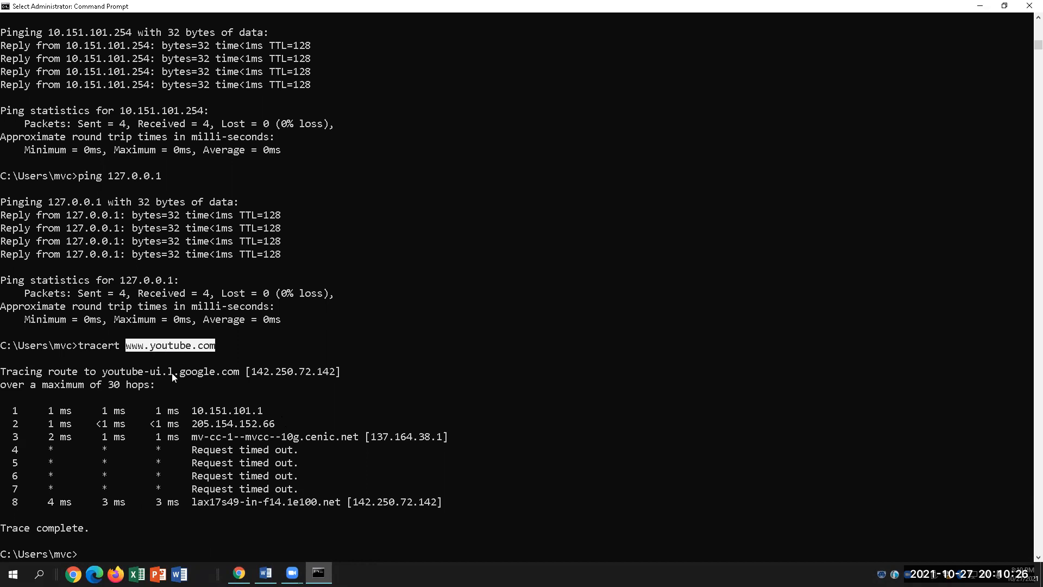
click(116, 346)
drag(120, 348, 79, 346)
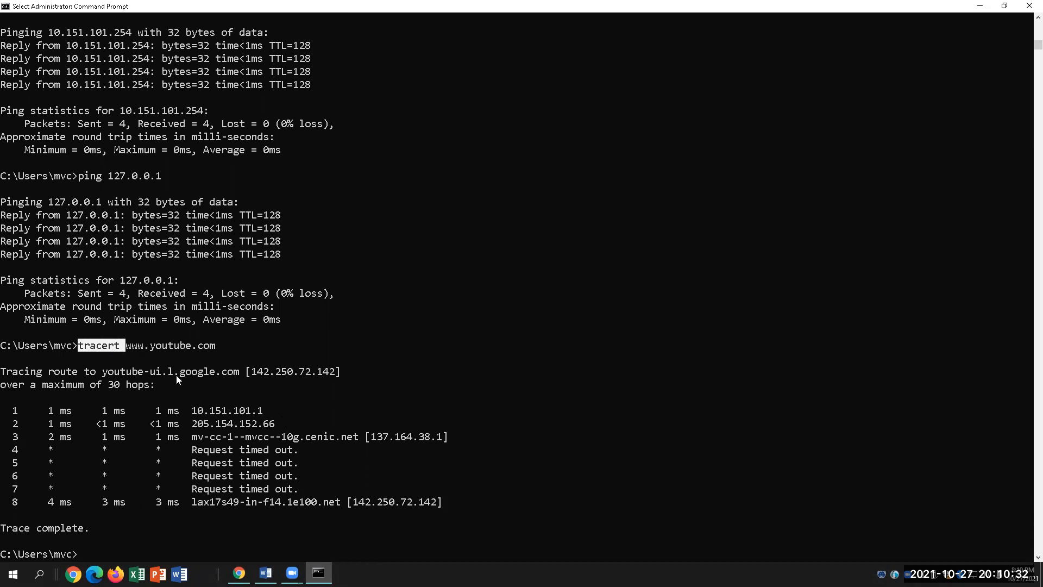
drag(213, 349, 133, 348)
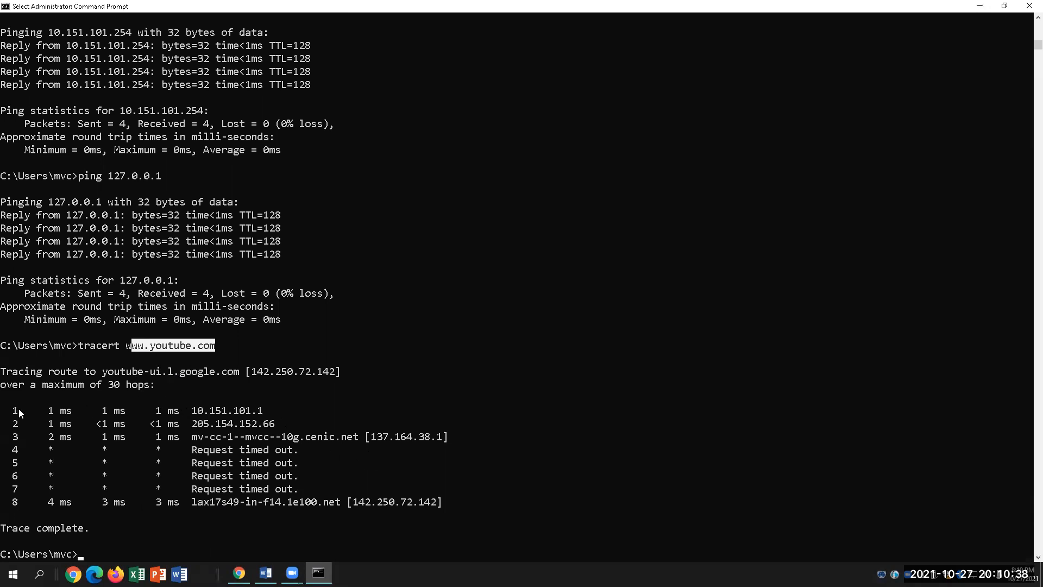
drag(279, 411, 185, 411)
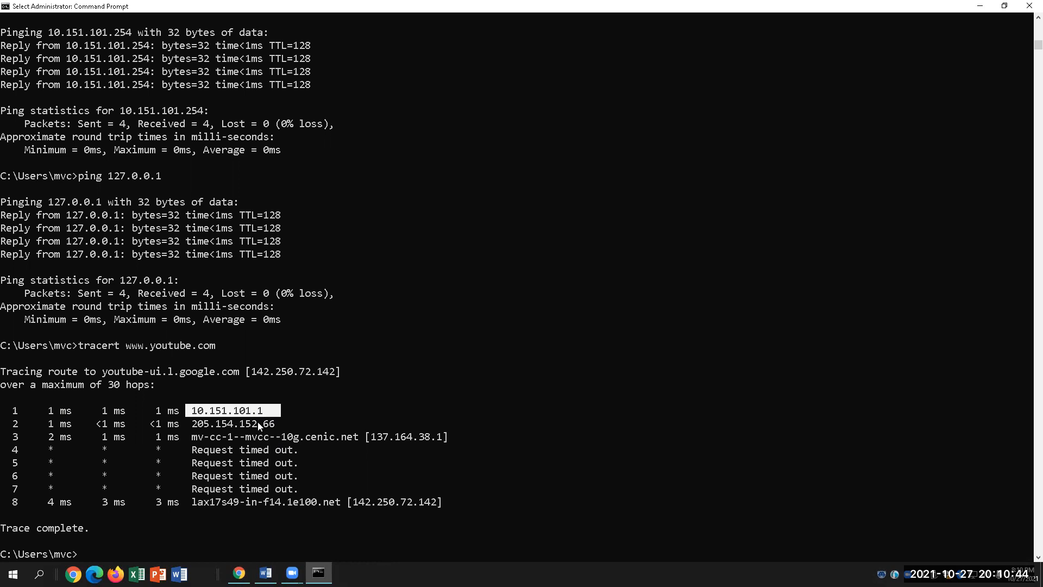
drag(189, 423, 285, 429)
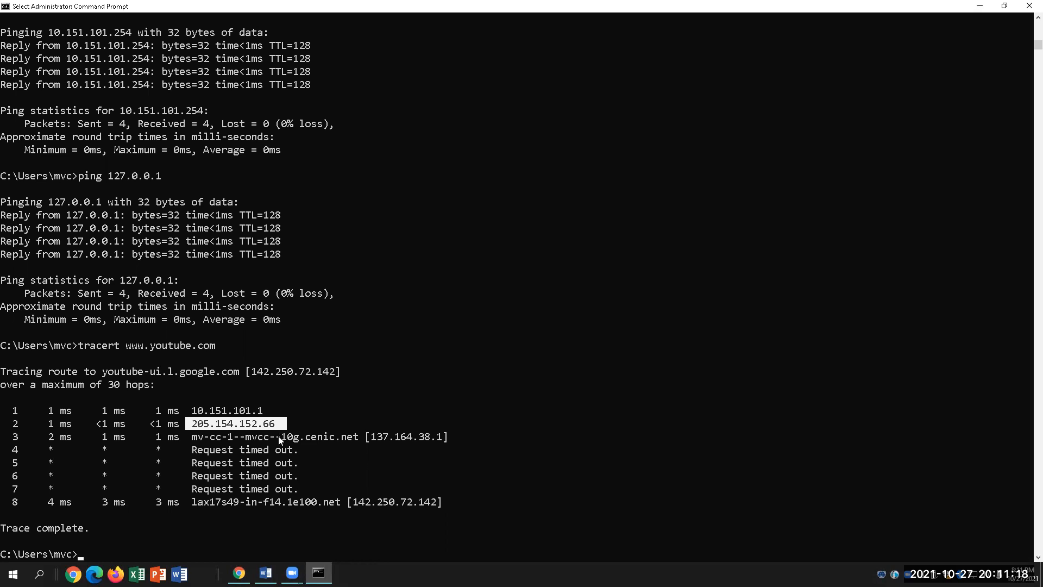
drag(187, 501, 448, 502)
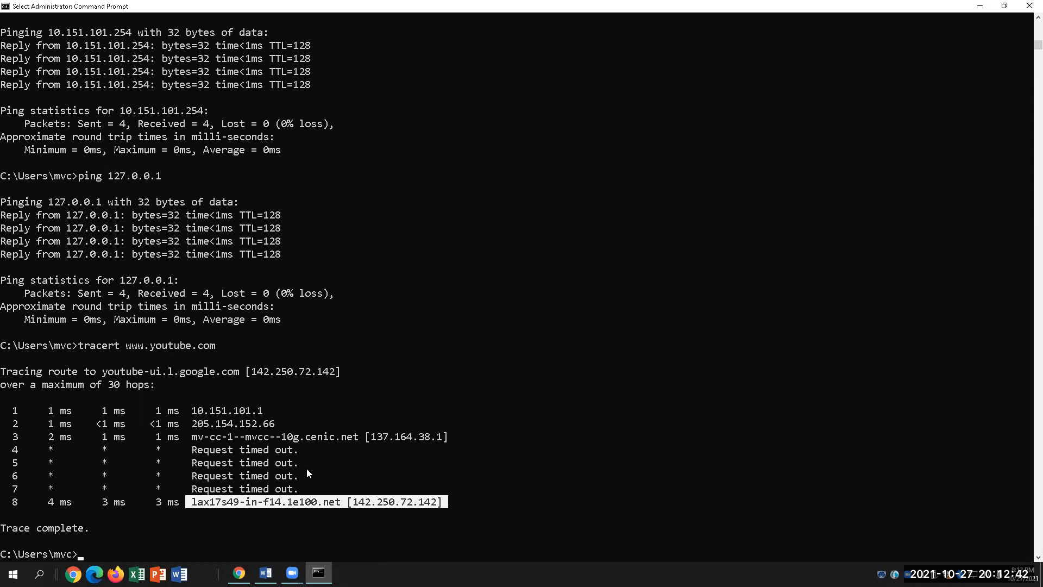
click(304, 475)
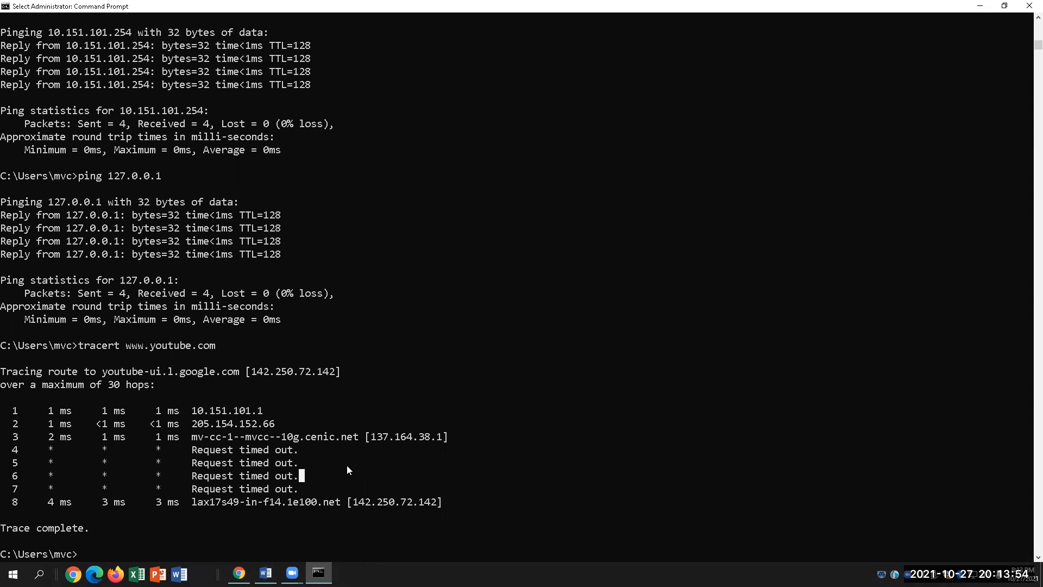
scroll(309, 478, down, 3)
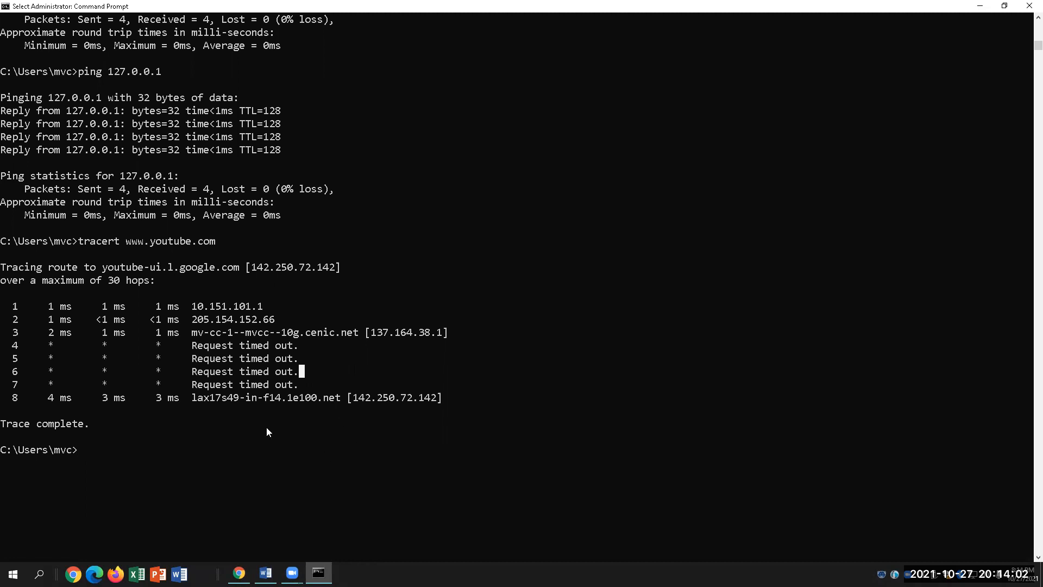
drag(448, 399, 39, 305)
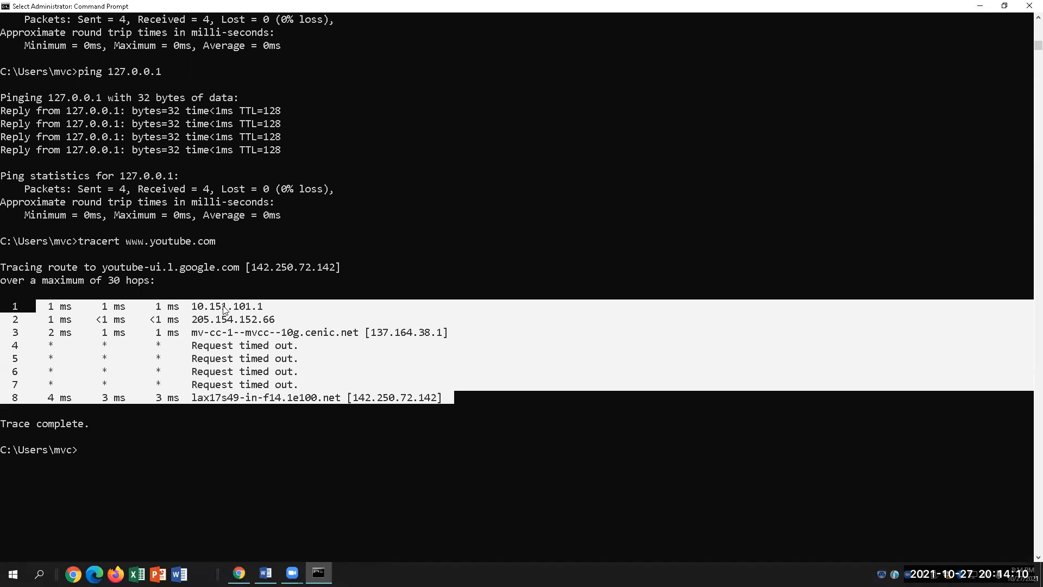
click(272, 320)
drag(446, 401, 182, 400)
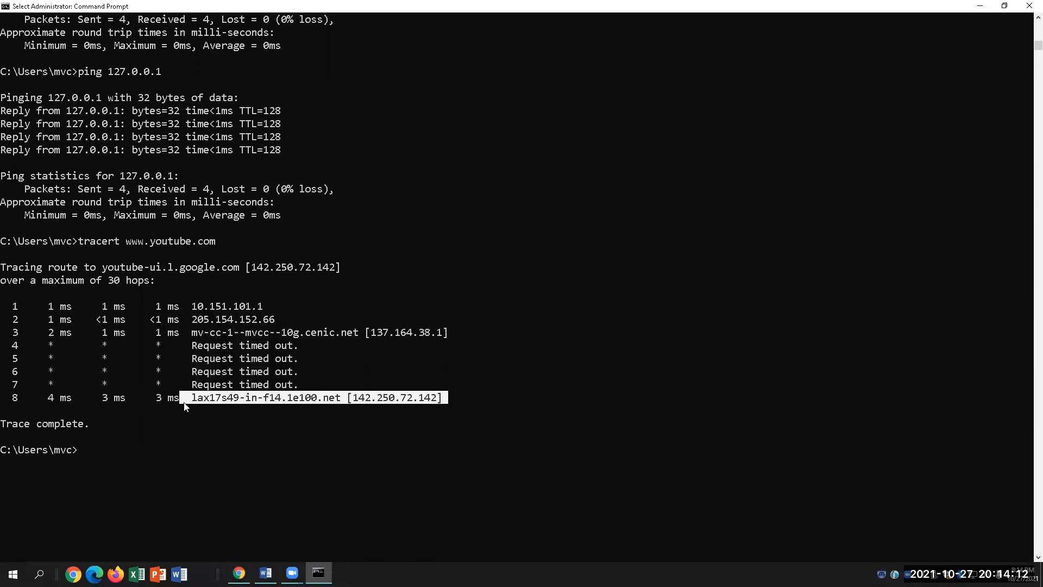
drag(308, 387, 4, 348)
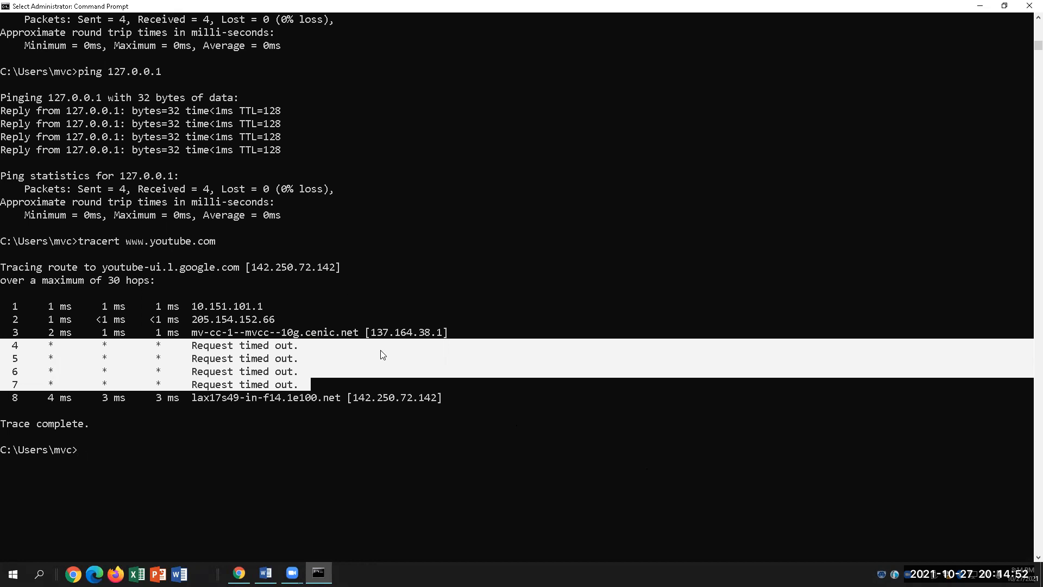
- Check question 22A in Word, then copy the IP address 142.250.72.142 from the final hop in Command Prompt
click(266, 572)
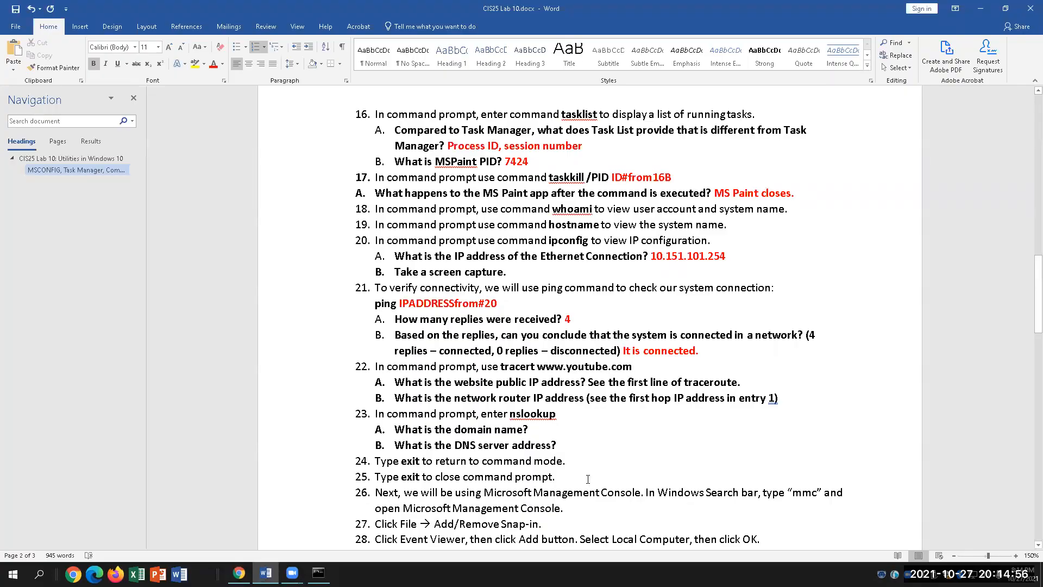
click(772, 384)
click(318, 573)
click(352, 397)
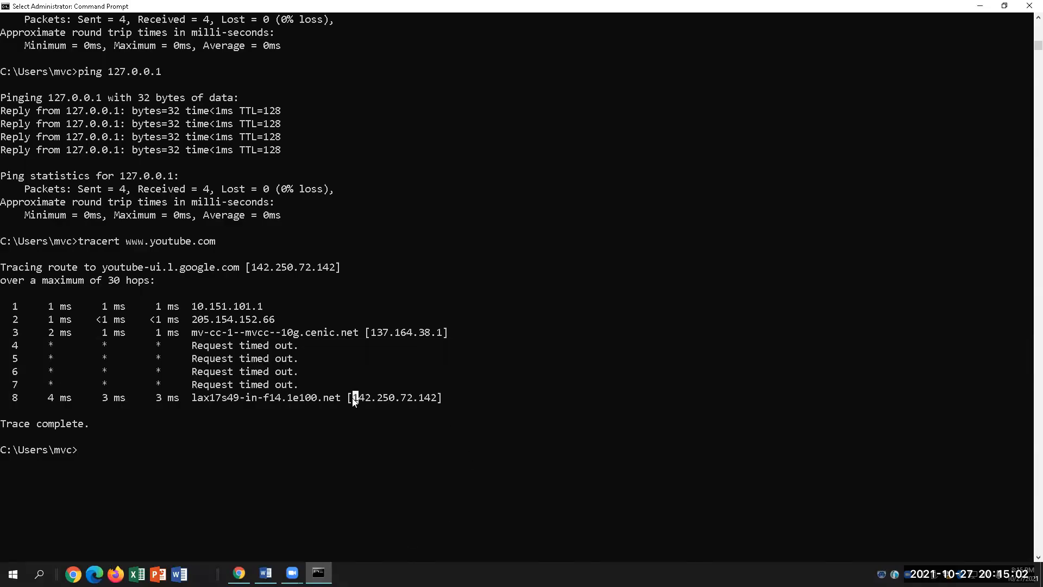
drag(352, 397, 436, 401)
key(ctrl+c)
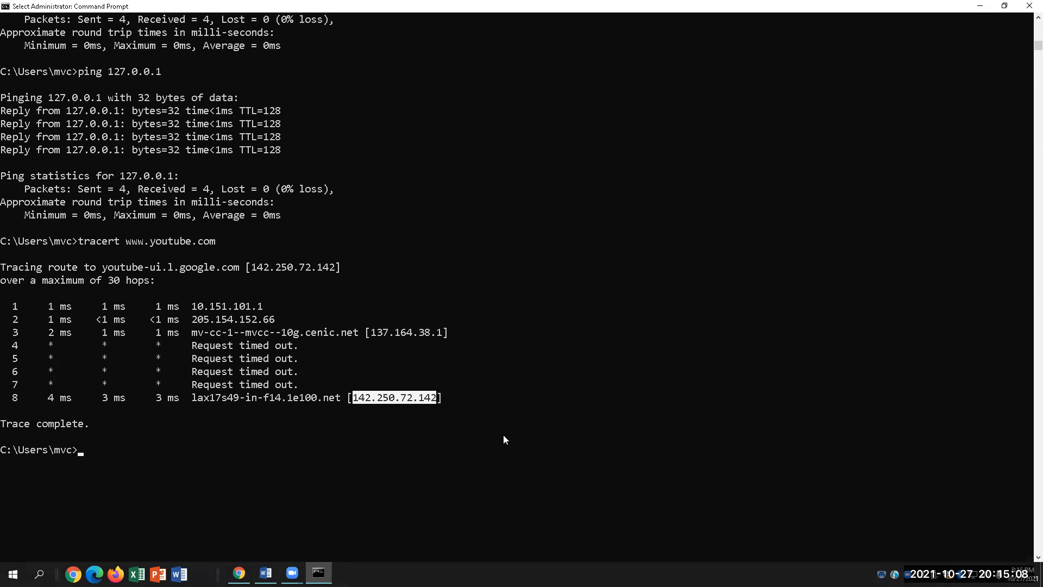
key(Return)
- Return to Word and paste the copied website IP address after question 22A, coloring it red
key(alt+Tab)
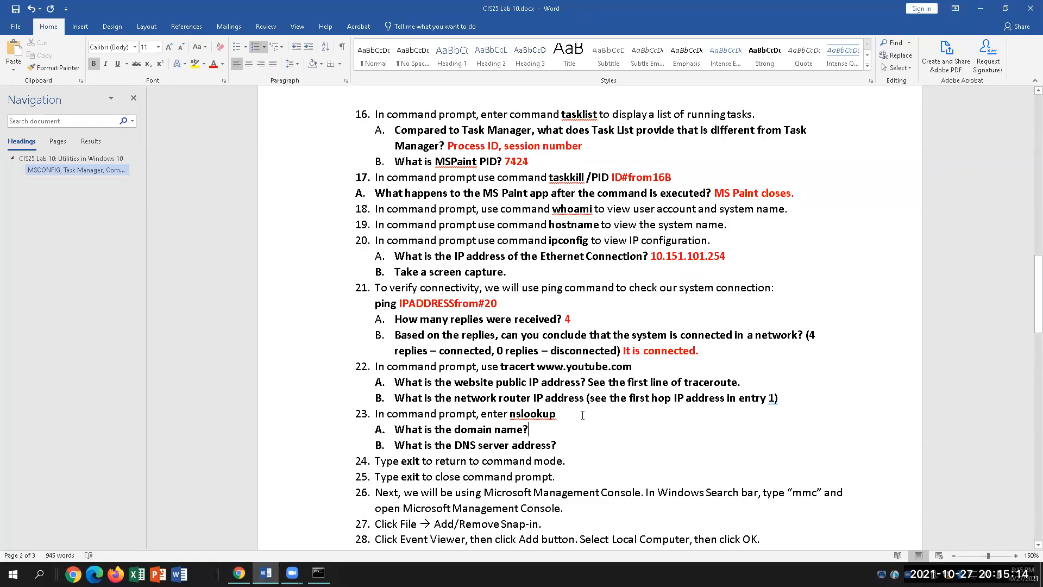
right_click(774, 379)
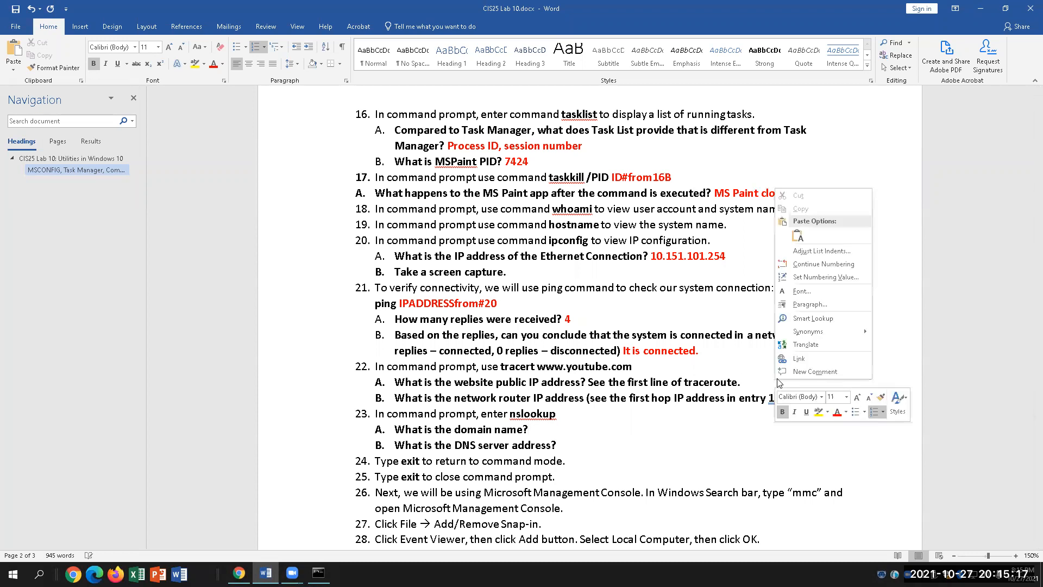
click(798, 235)
double_click(820, 382)
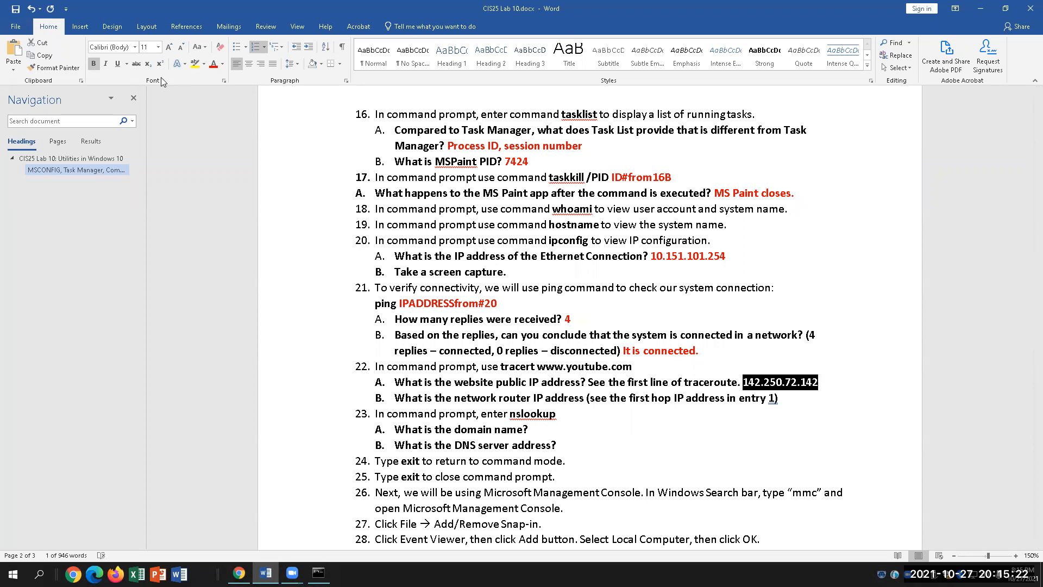
click(218, 68)
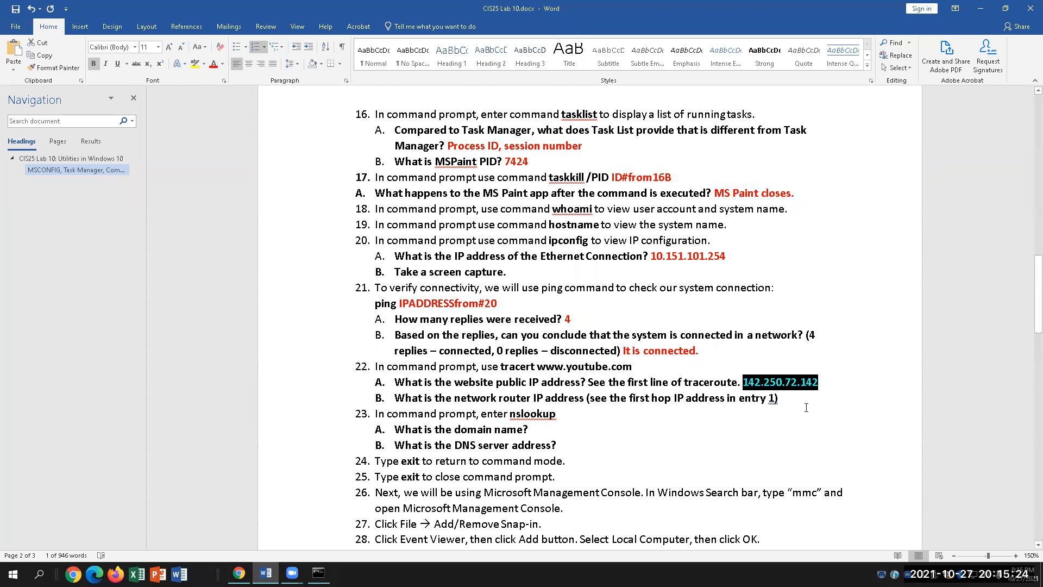
click(829, 410)
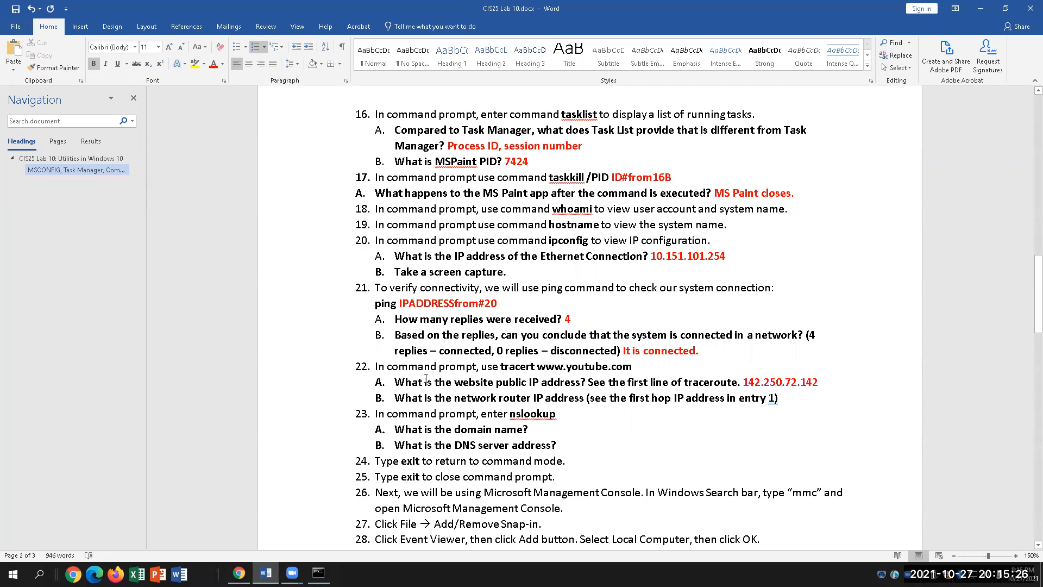
- Copy the first-hop address 10.151.101.1 from the Command Prompt trace and paste it after question 22B in Word
click(319, 573)
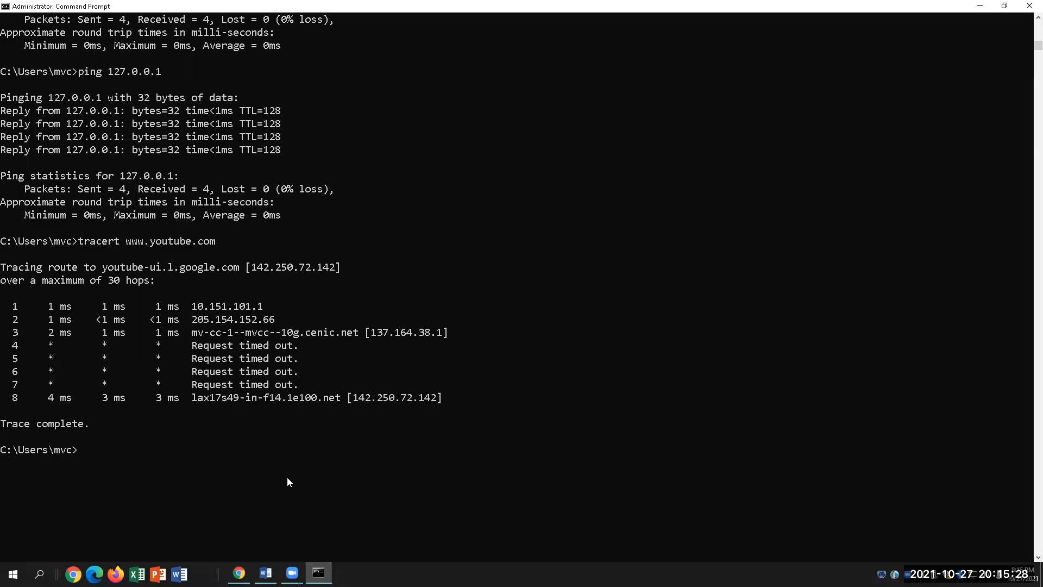
drag(266, 306, 192, 307)
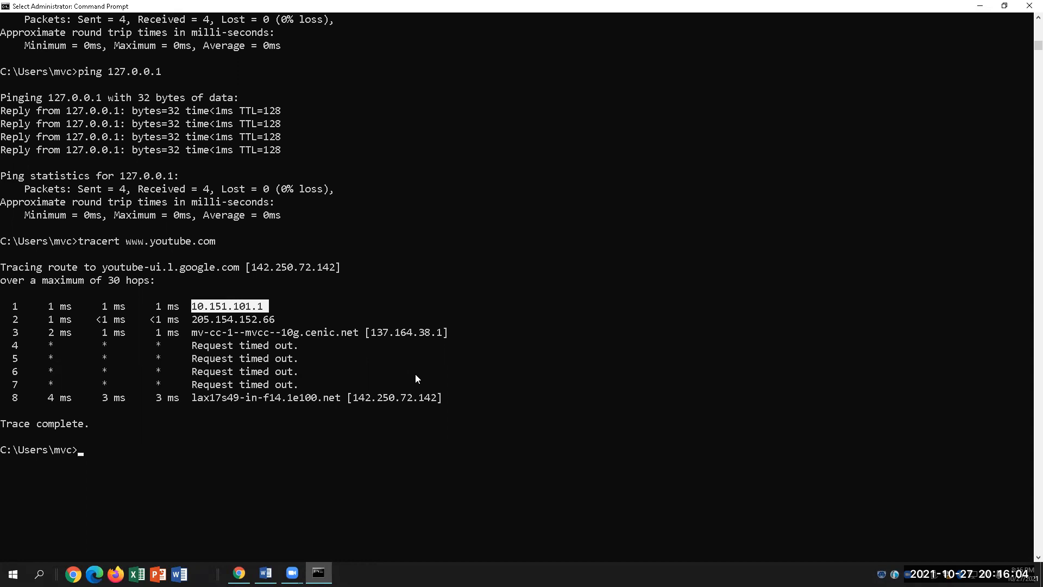
right_click(258, 308)
click(266, 573)
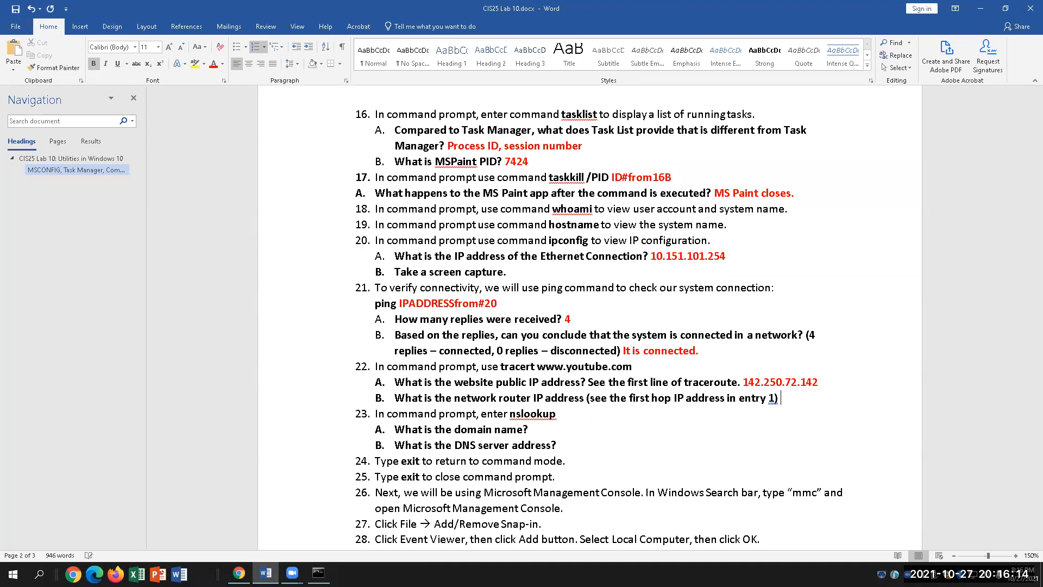
key(ctrl+v)
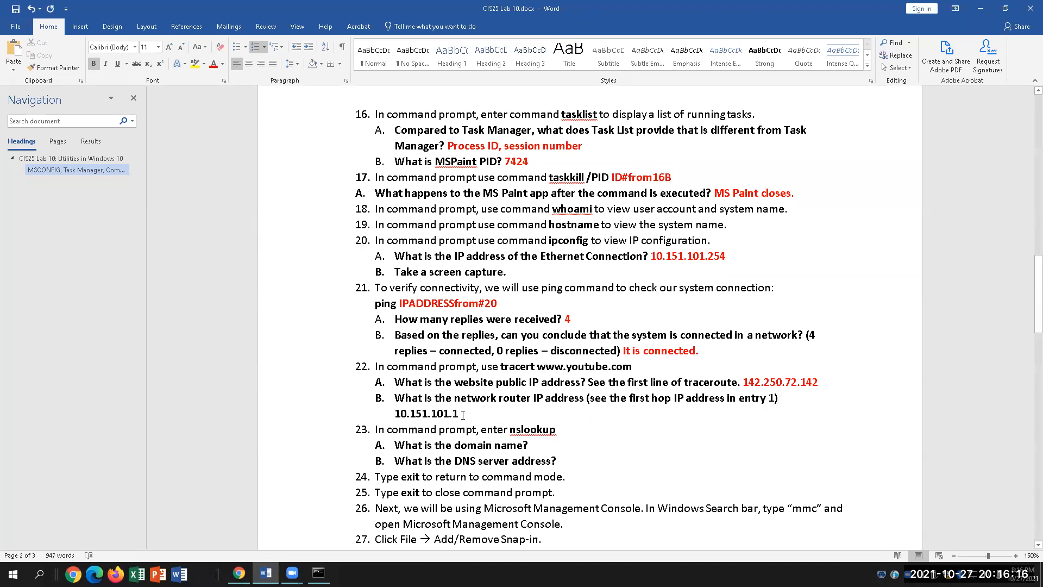
- Color the router address 10.151.101.1 after question 22B red
drag(459, 414, 393, 414)
click(210, 64)
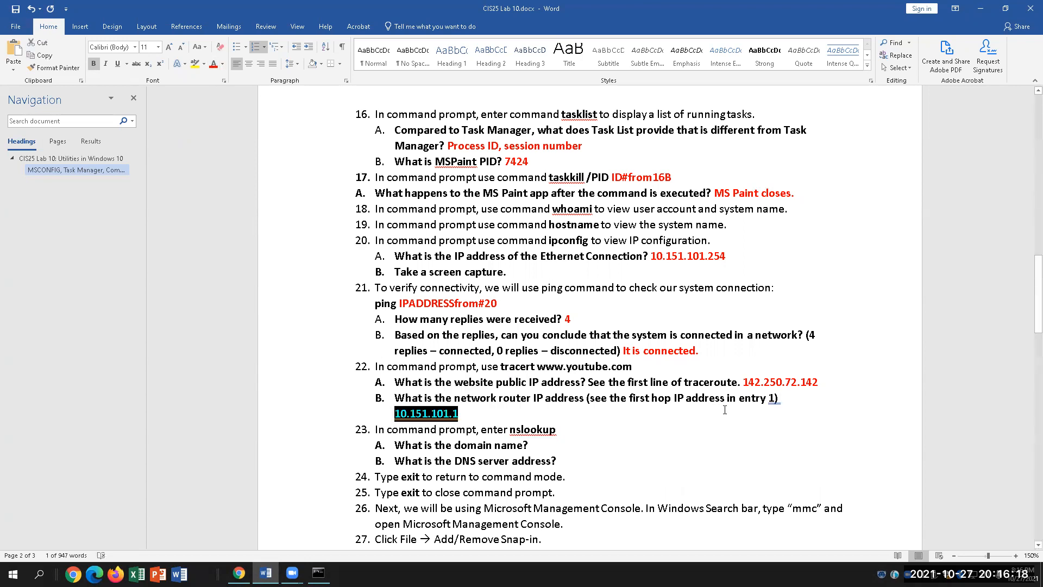
scroll(724, 409, down, 2)
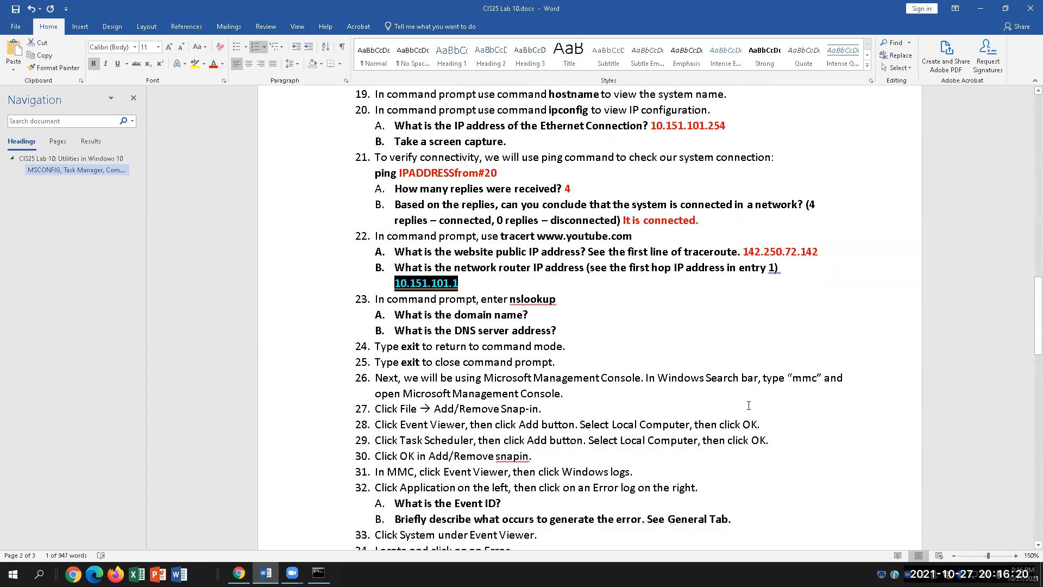
- Switch to Command Prompt and run the nslookup command
click(318, 573)
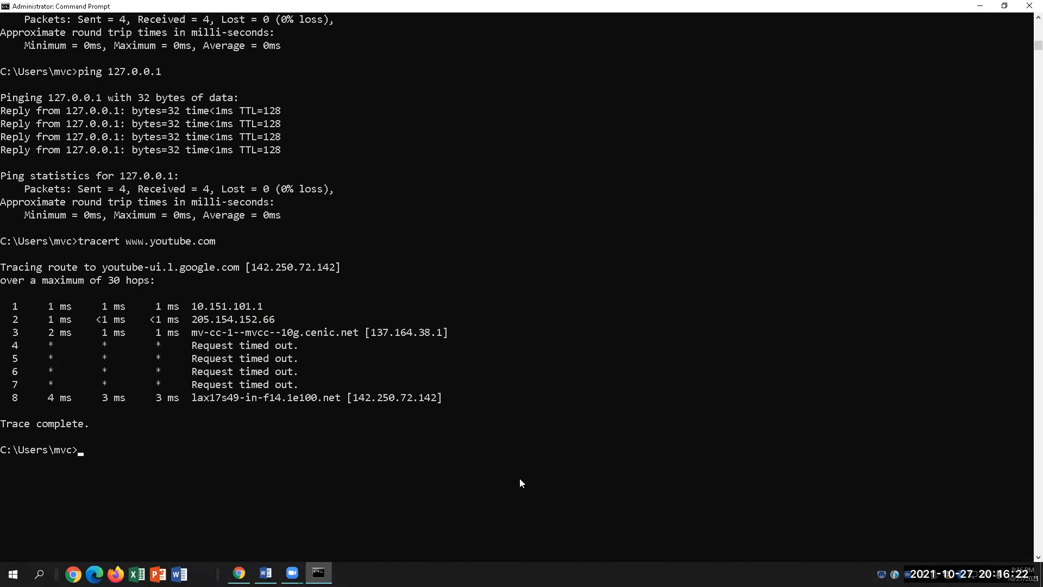
text(nslookuu)
key(BackSpace)
text(p)
key(Return)
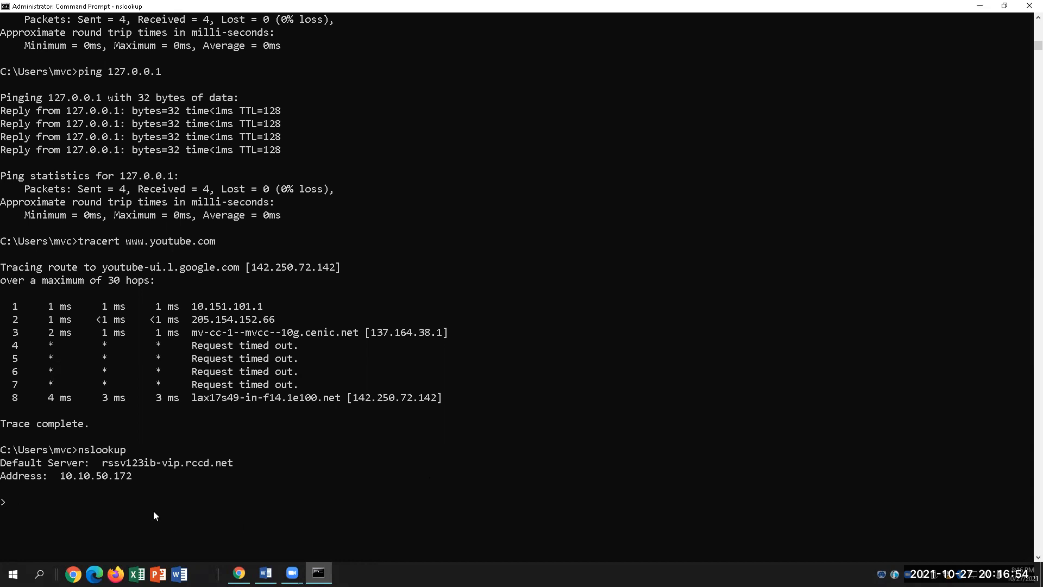
- Examine the default server name and its address in the nslookup output, then check question 23 in Word
drag(101, 468, 250, 465)
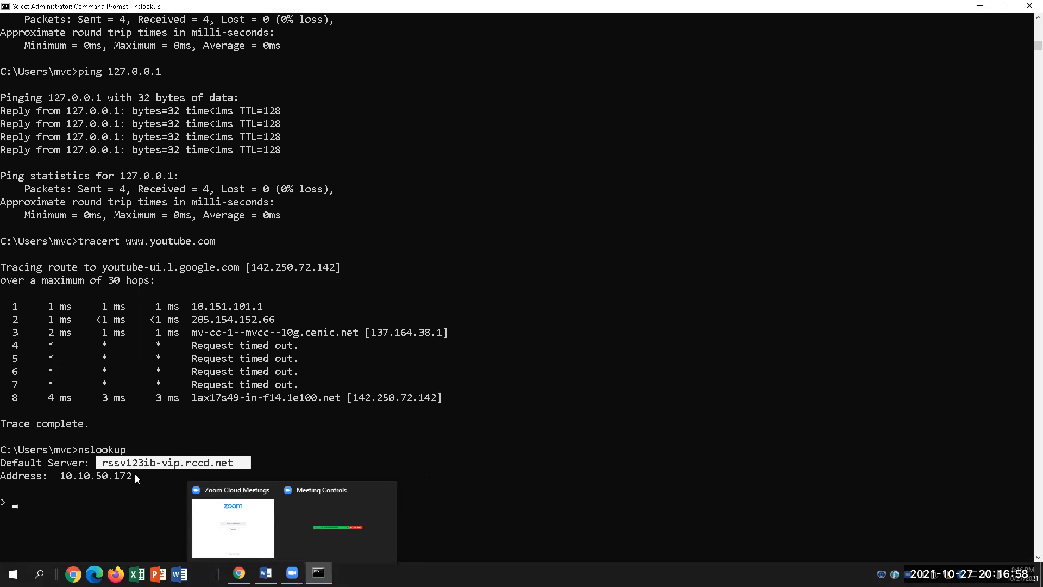
drag(142, 479, 53, 480)
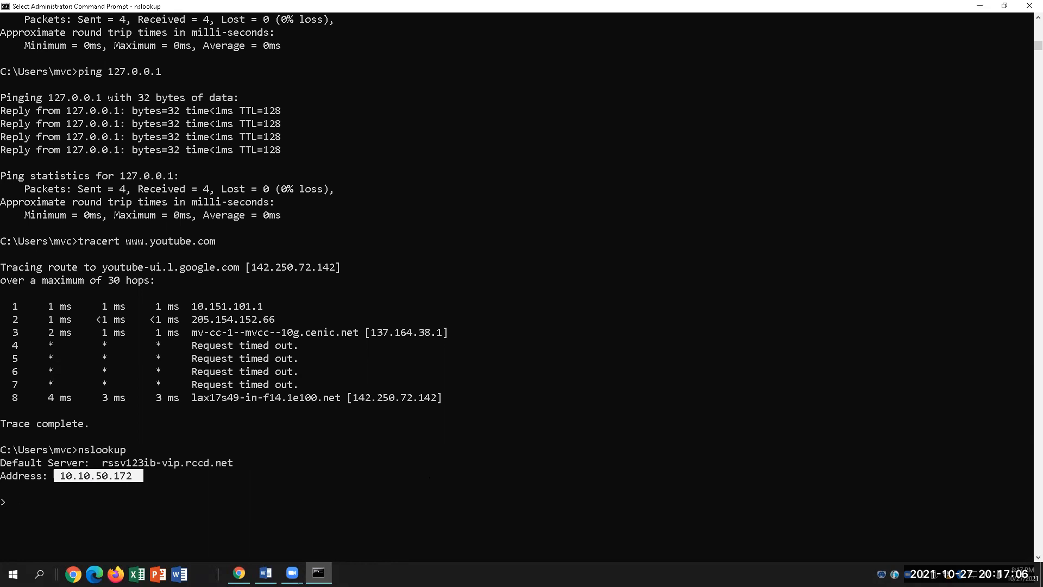
mouse_move(265, 573)
click(265, 572)
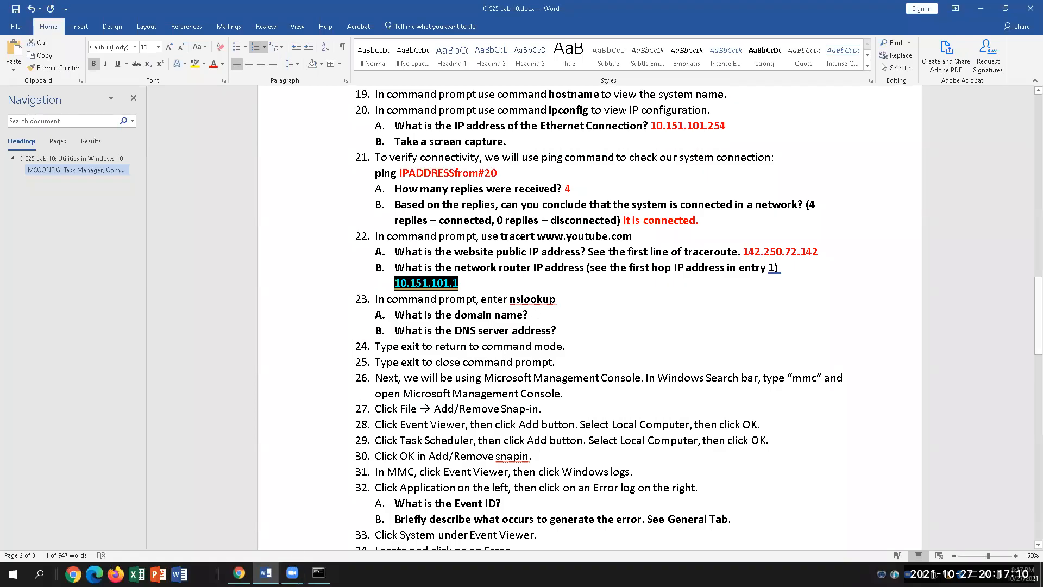
- Copy the default server name rssv123ib-vip.rccd.net from Command Prompt and paste it after question 23A in Word, coloring it red
click(319, 572)
drag(261, 458, 102, 463)
right_click(161, 460)
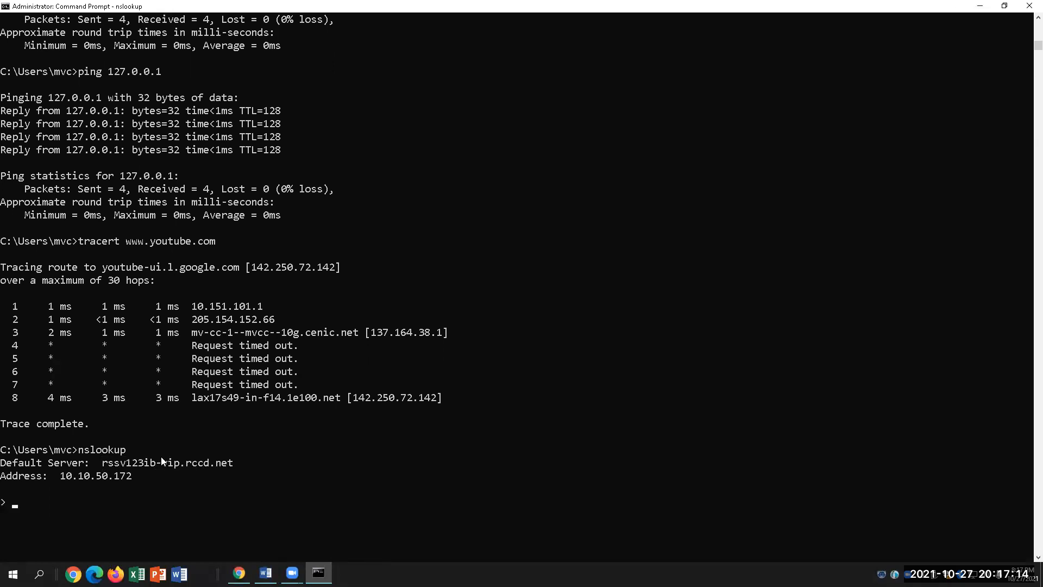
click(266, 572)
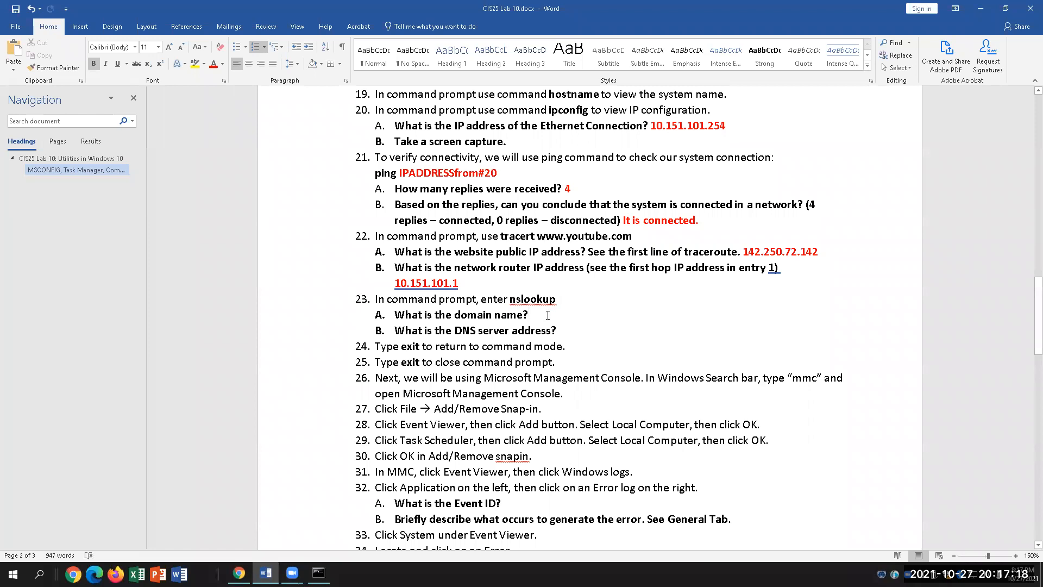
right_click(568, 316)
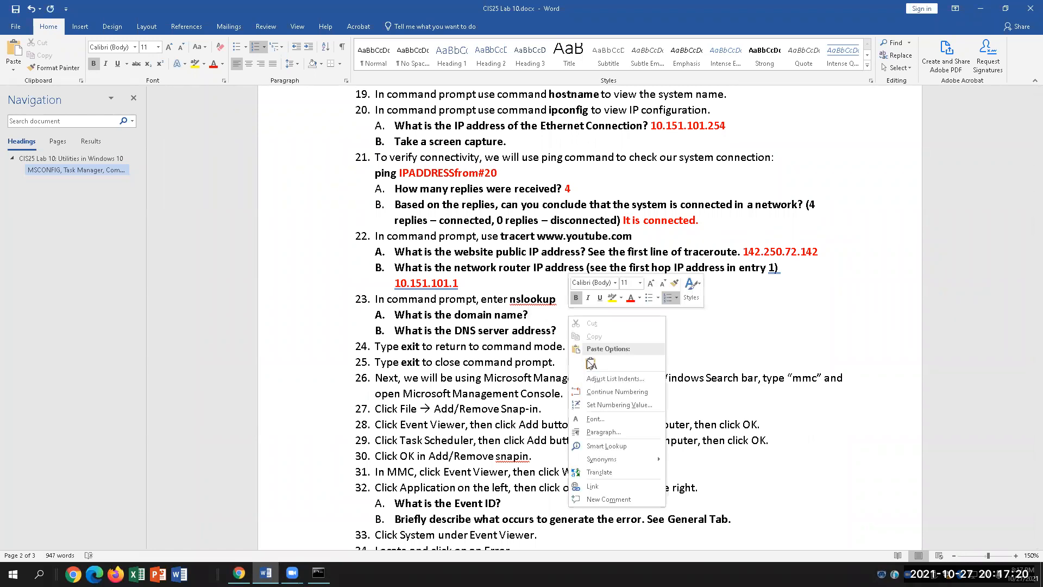
click(591, 364)
drag(641, 315, 537, 319)
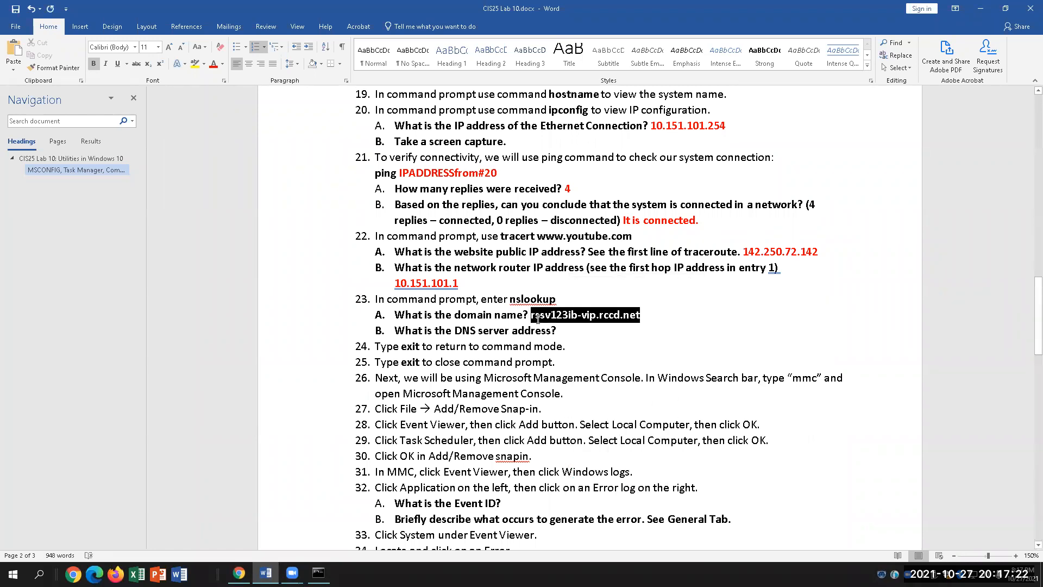
click(213, 64)
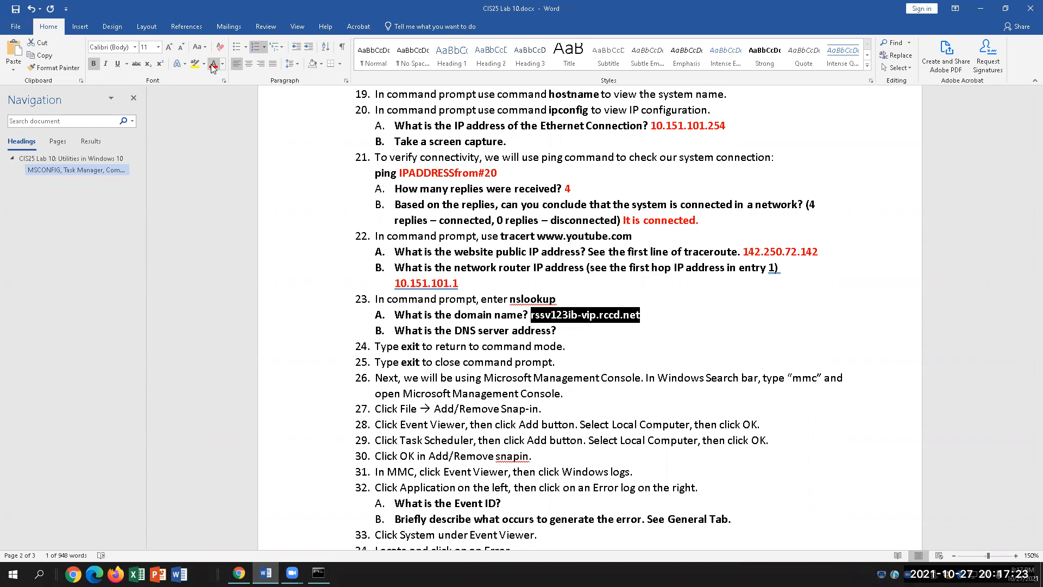
- Copy the server address 10.10.50.172 from the nslookup output in Command Prompt and paste it after question 23B in Word, coloring it red
click(583, 336)
click(319, 573)
drag(145, 477, 59, 476)
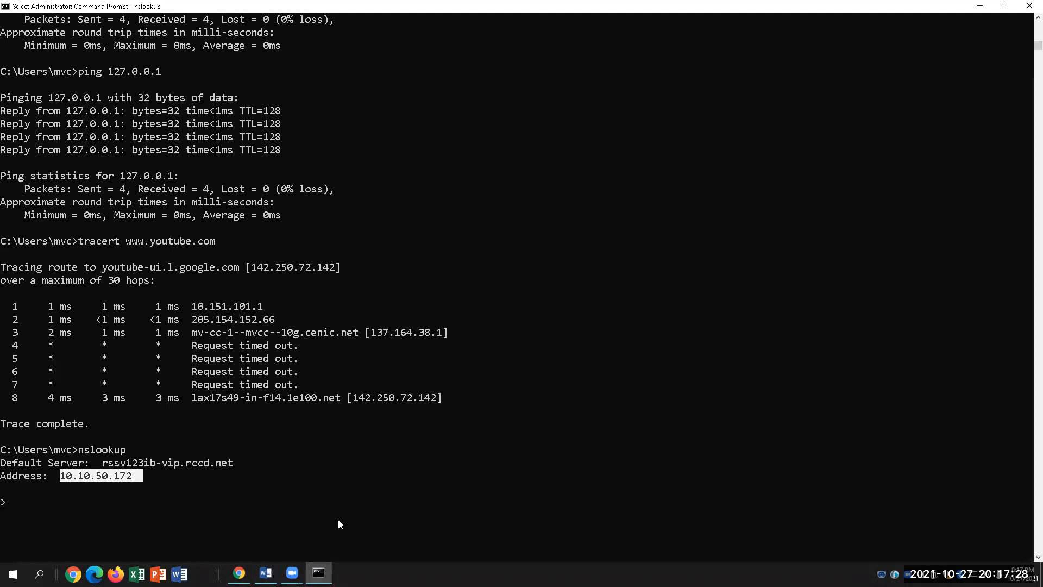
key(ctrl+c)
click(265, 573)
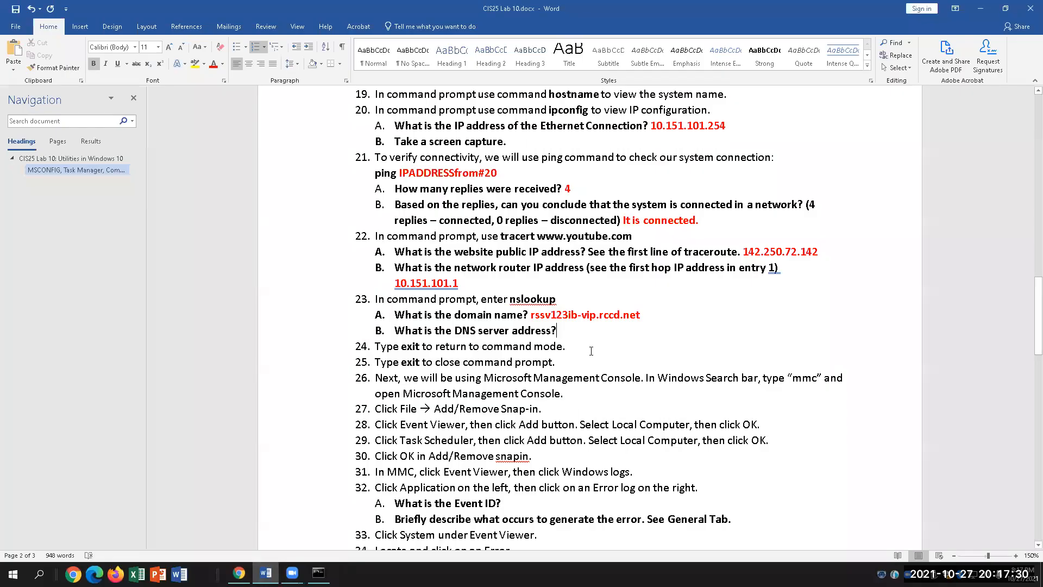
right_click(587, 333)
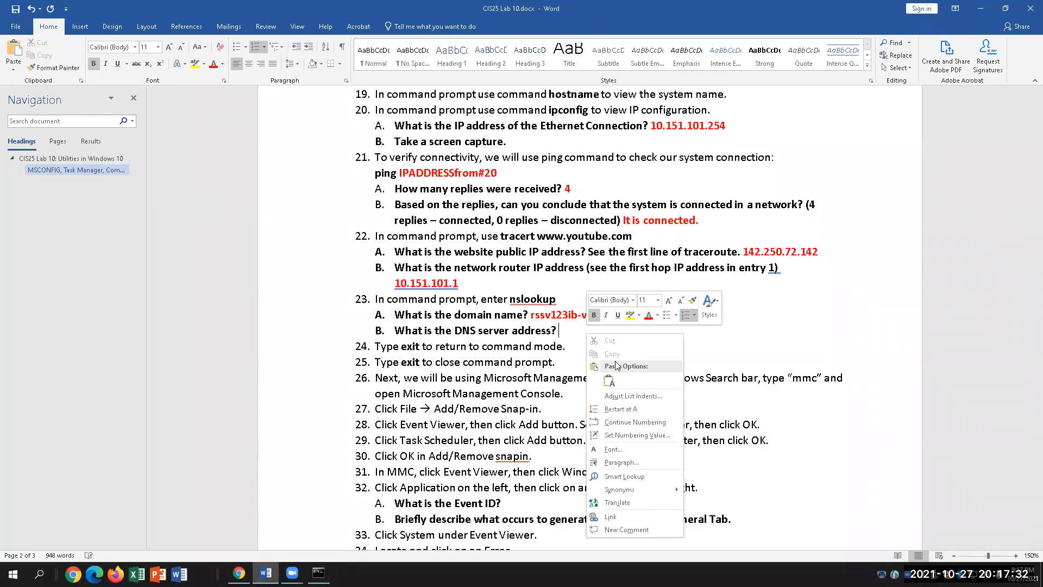
click(619, 380)
drag(623, 332, 558, 331)
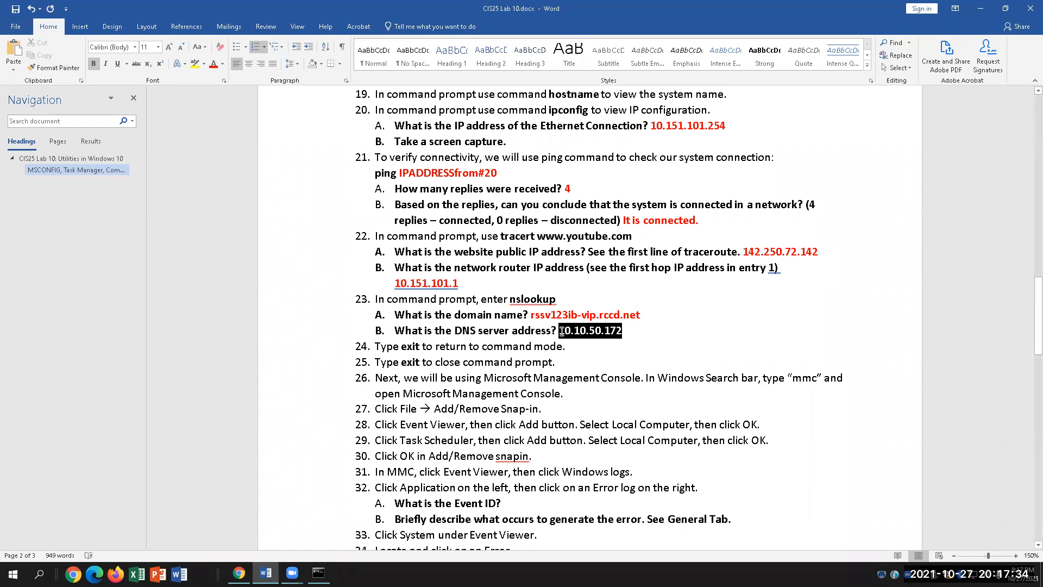
click(213, 63)
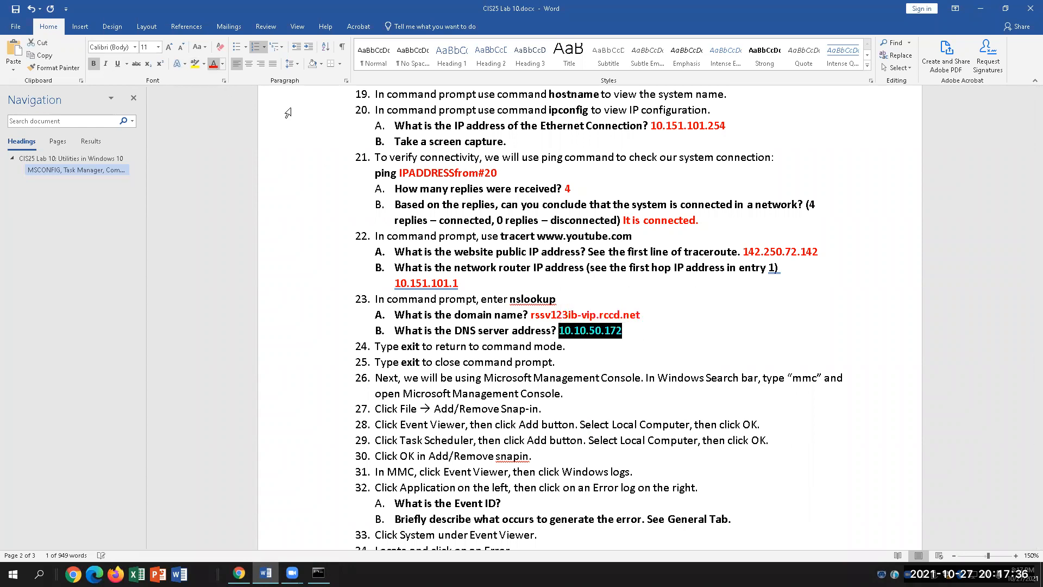
click(606, 343)
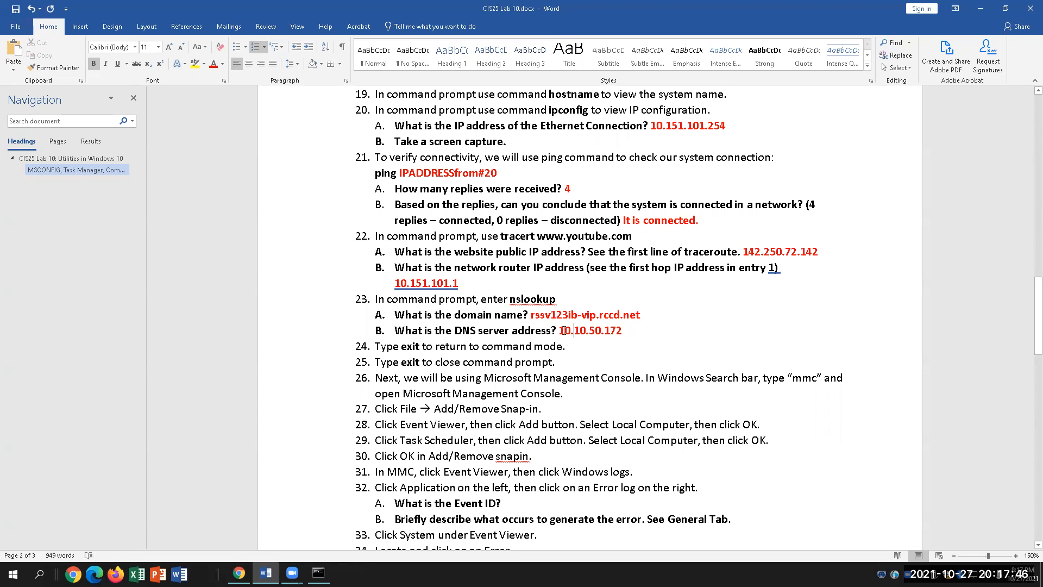
- Compare the leading numbers of the DNS server address in 23B with the website's public IP address in 22A
drag(559, 330, 586, 330)
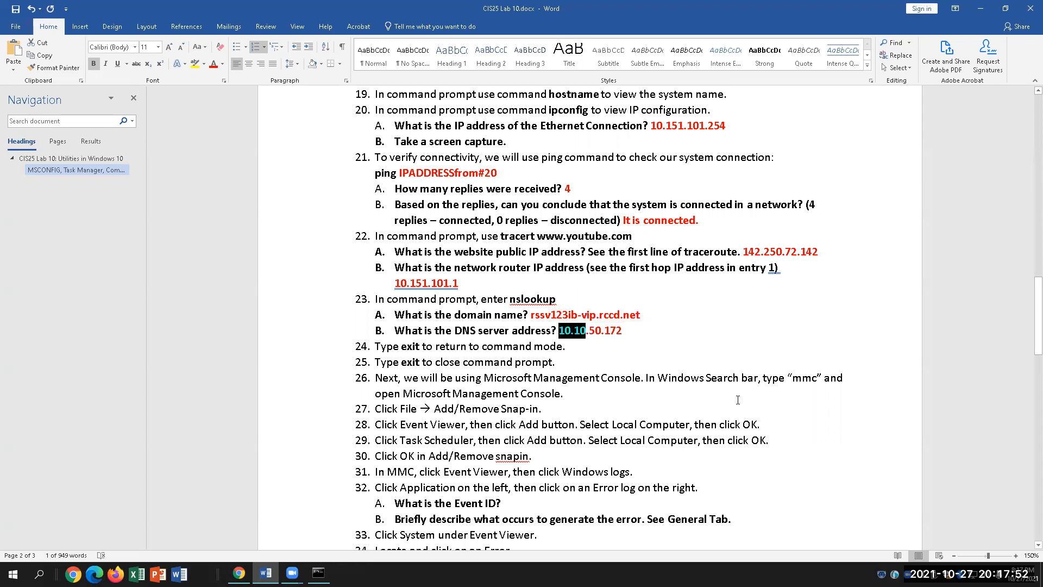
drag(574, 331, 562, 333)
click(642, 331)
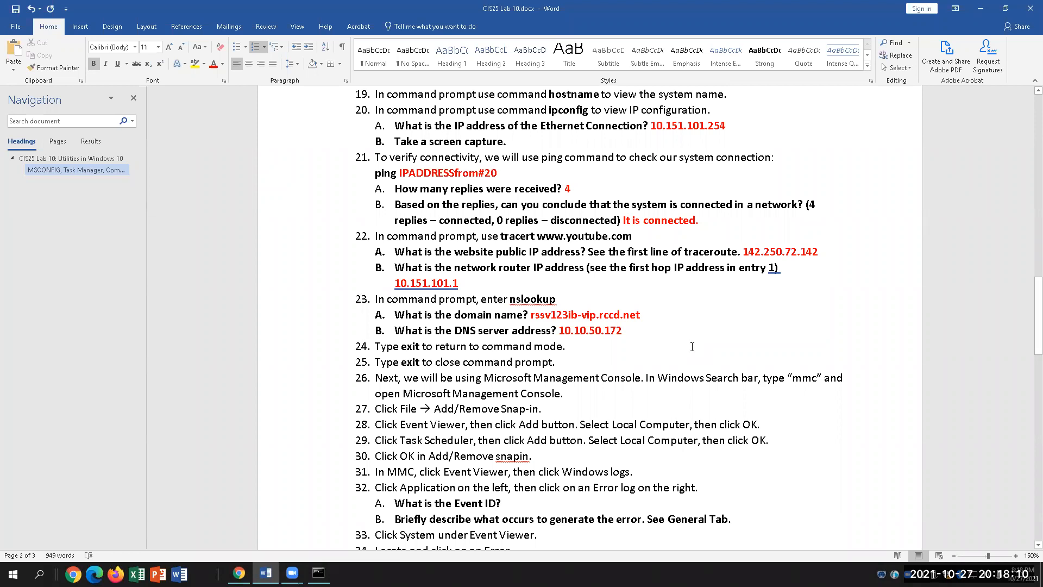
drag(753, 252, 818, 251)
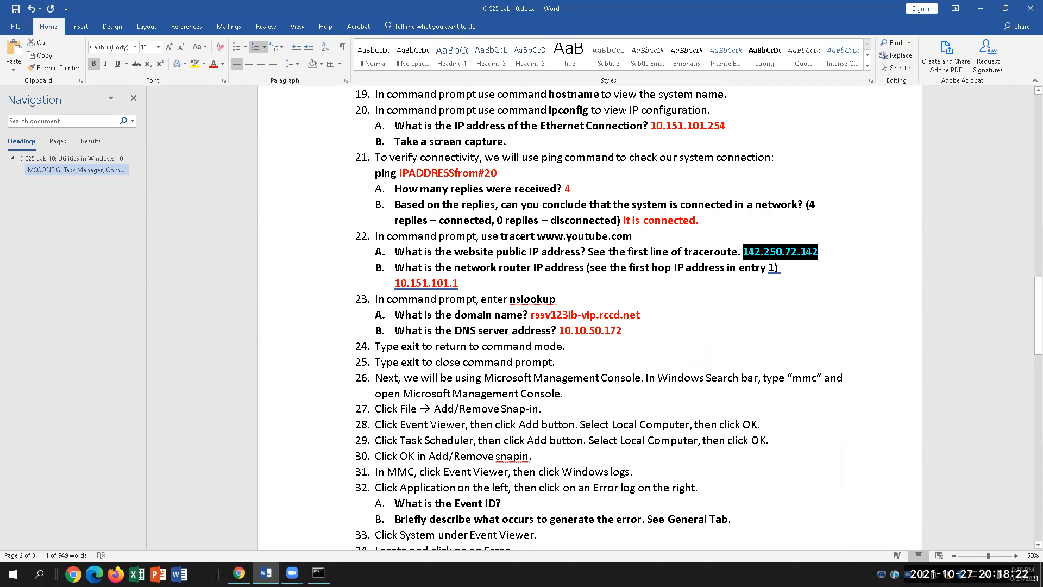
click(798, 263)
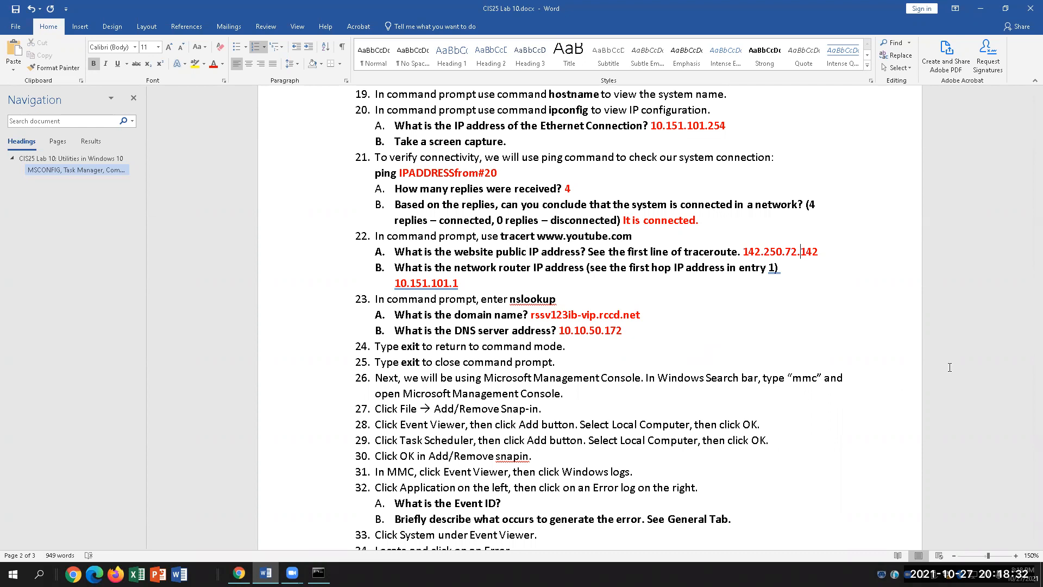
click(959, 349)
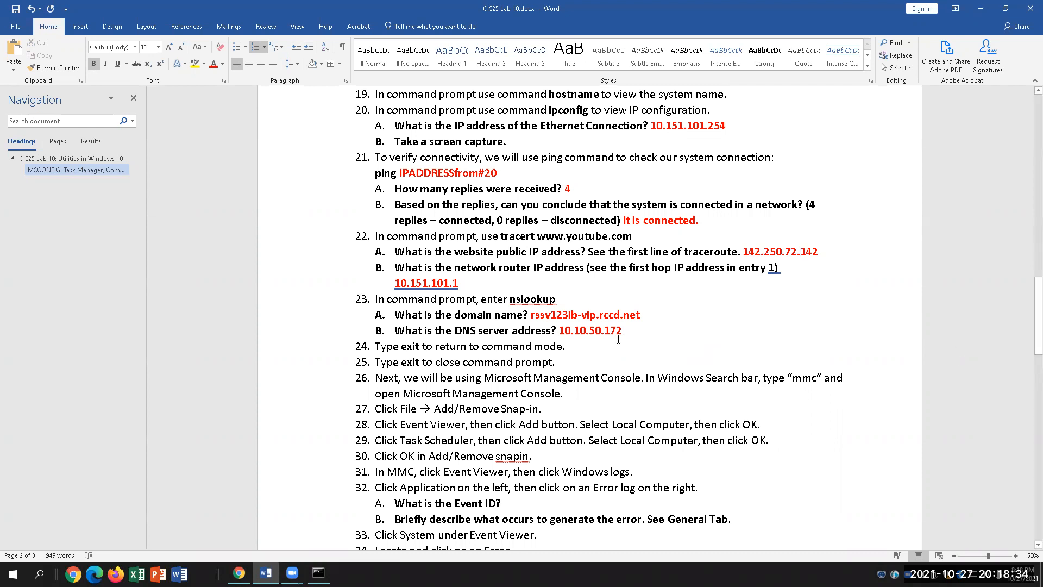
- Switch to Command Prompt, exit nslookup and close the Command Prompt window with the exit command
key(alt+Tab)
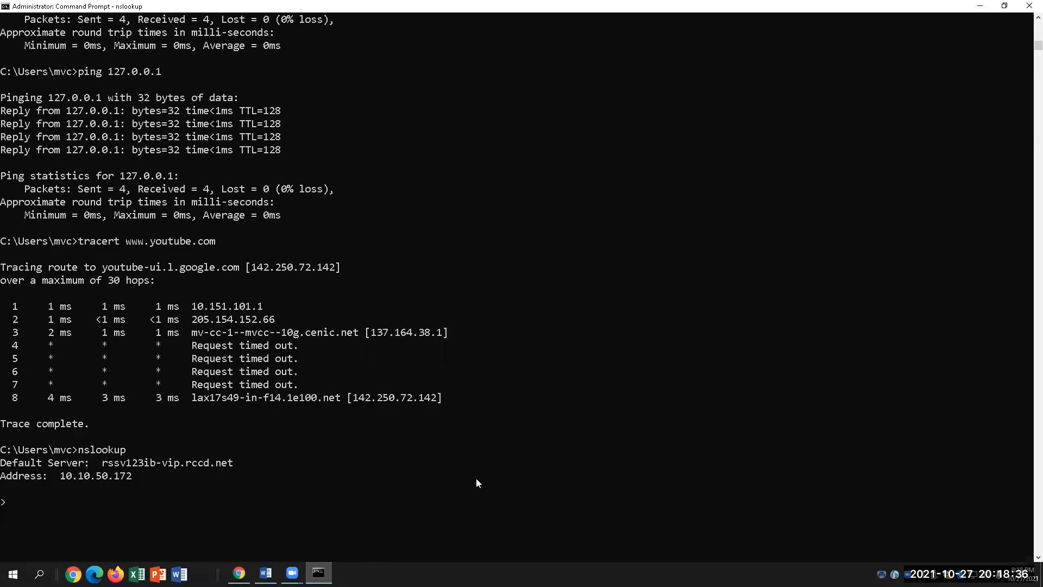
text(exit)
key(Return)
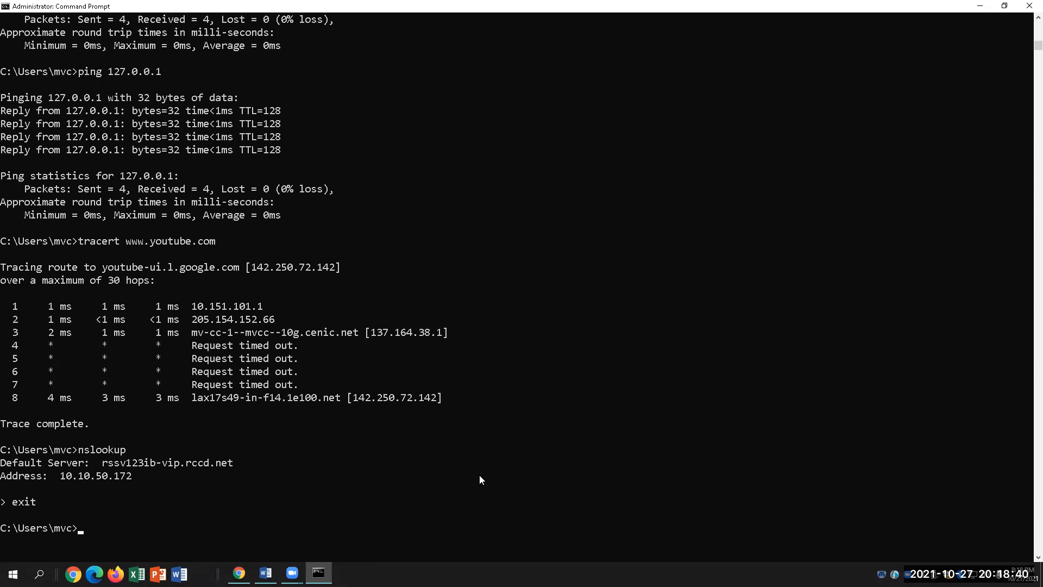
text(exit)
key(Return)
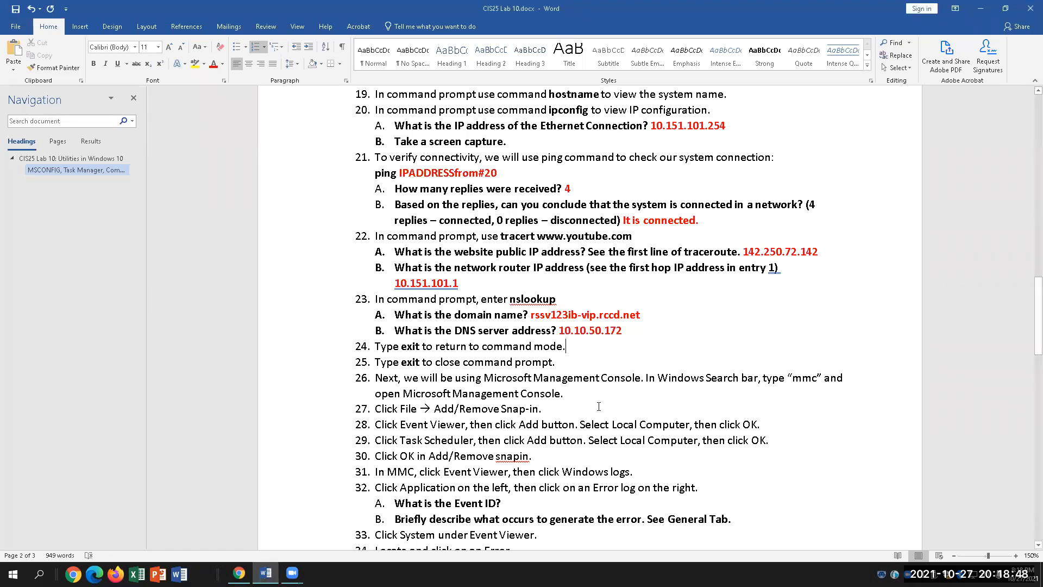
- Find mmc through Windows search, open Microsoft Management Console and maximize its window
click(39, 573)
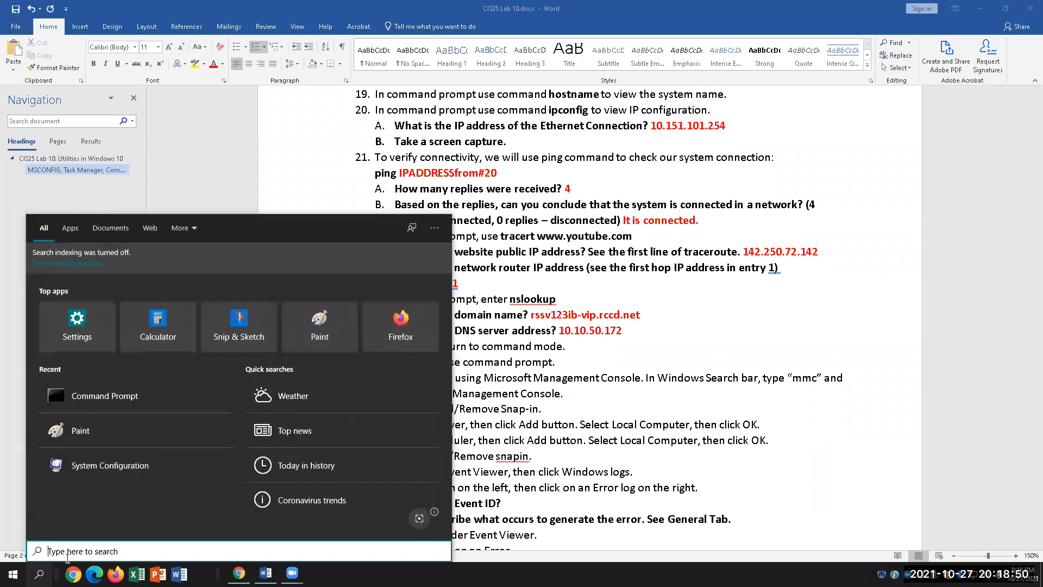
text(mmc)
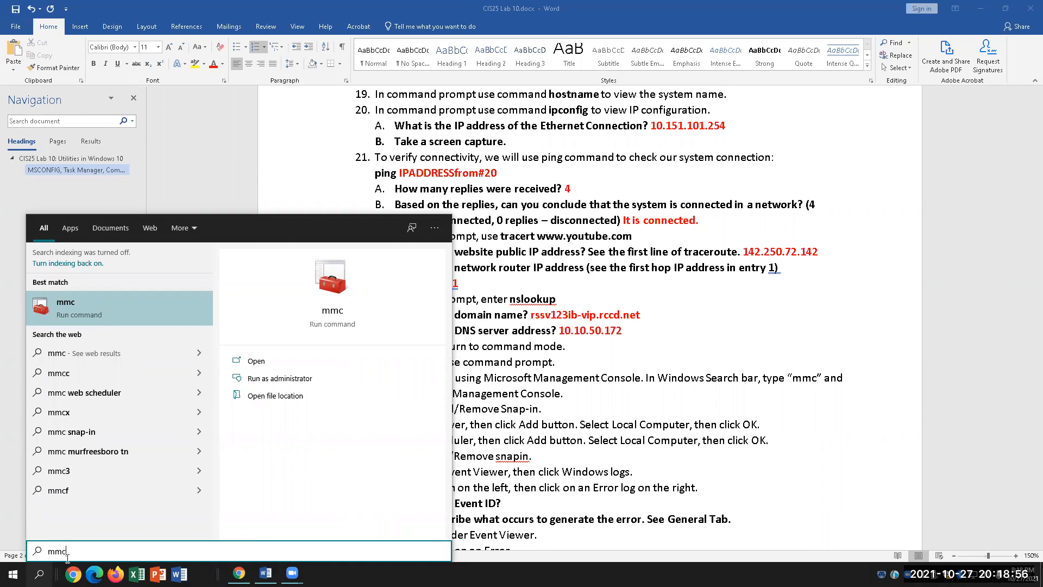
key(Return)
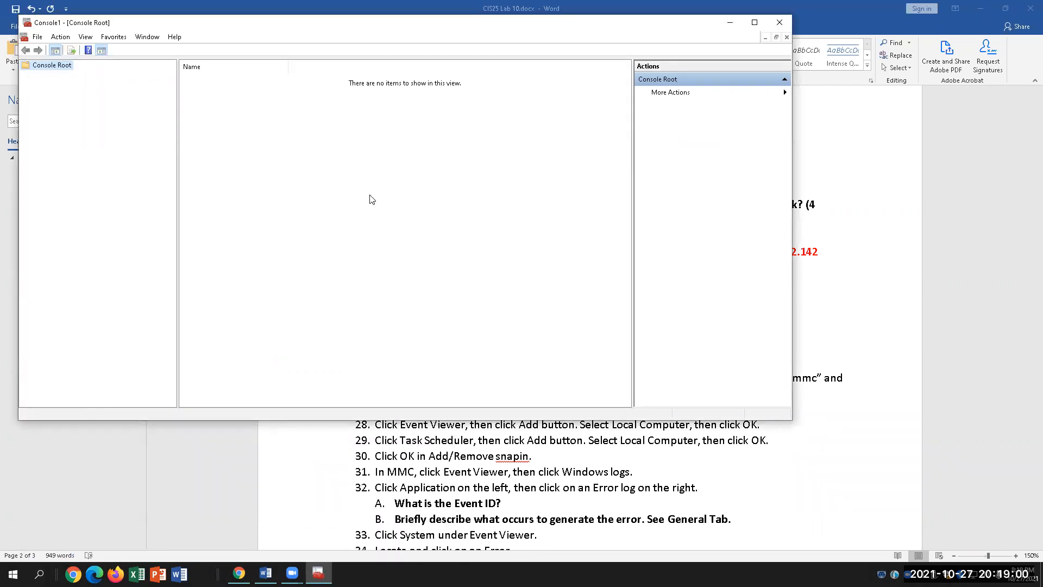
click(754, 24)
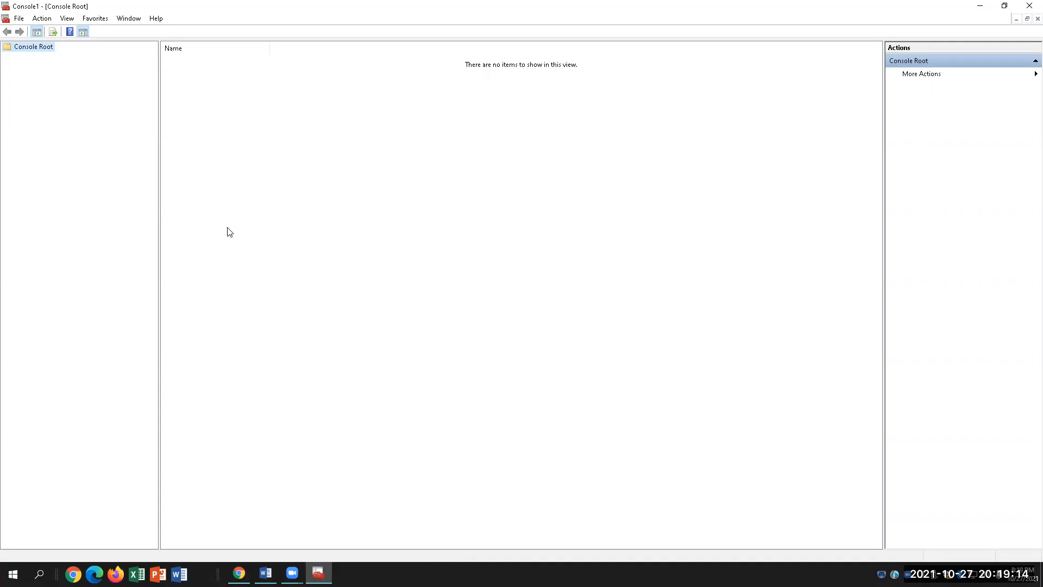
- Open the Add or Remove Snap-ins dialog, browse the available snap-ins, and check the worksheet's snap-in instructions in Word
click(16, 21)
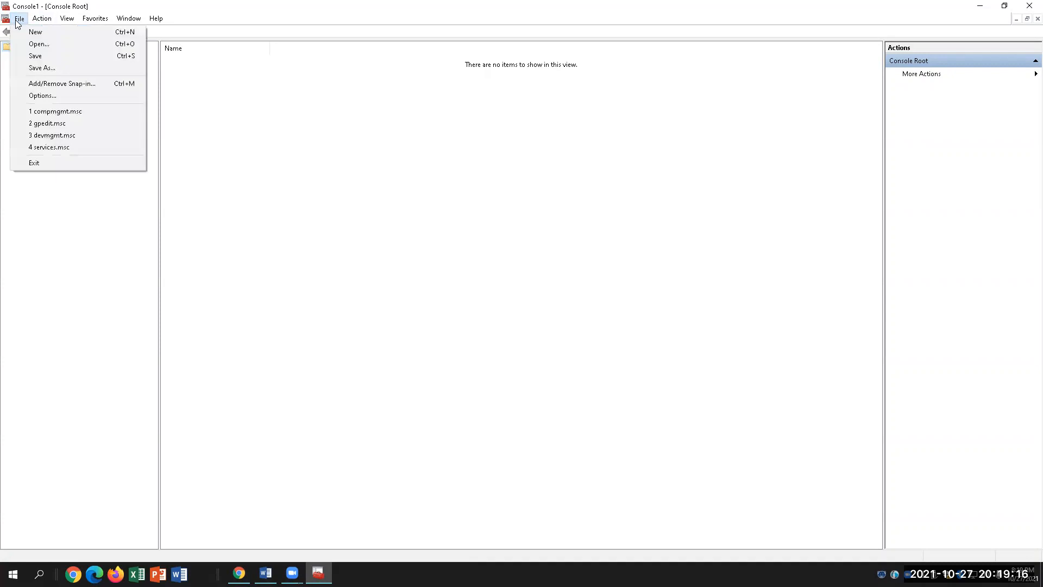
click(60, 85)
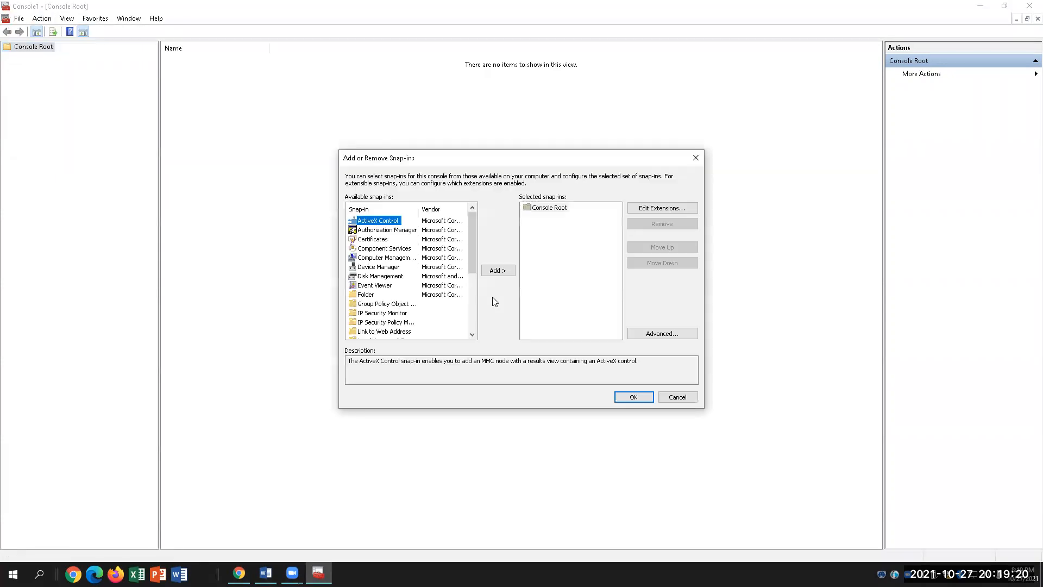
drag(469, 260, 483, 327)
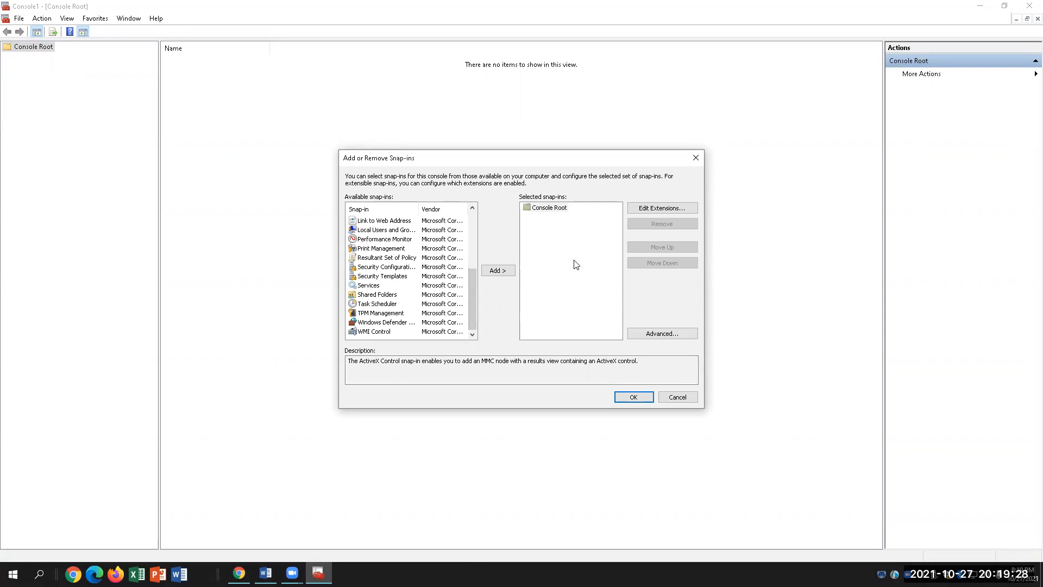
drag(468, 302, 474, 235)
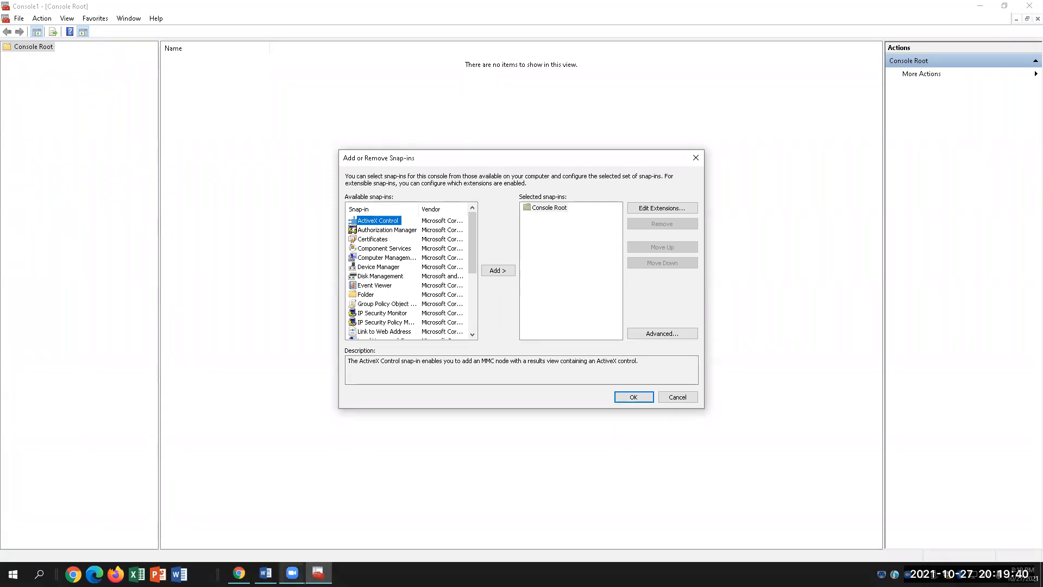
click(265, 573)
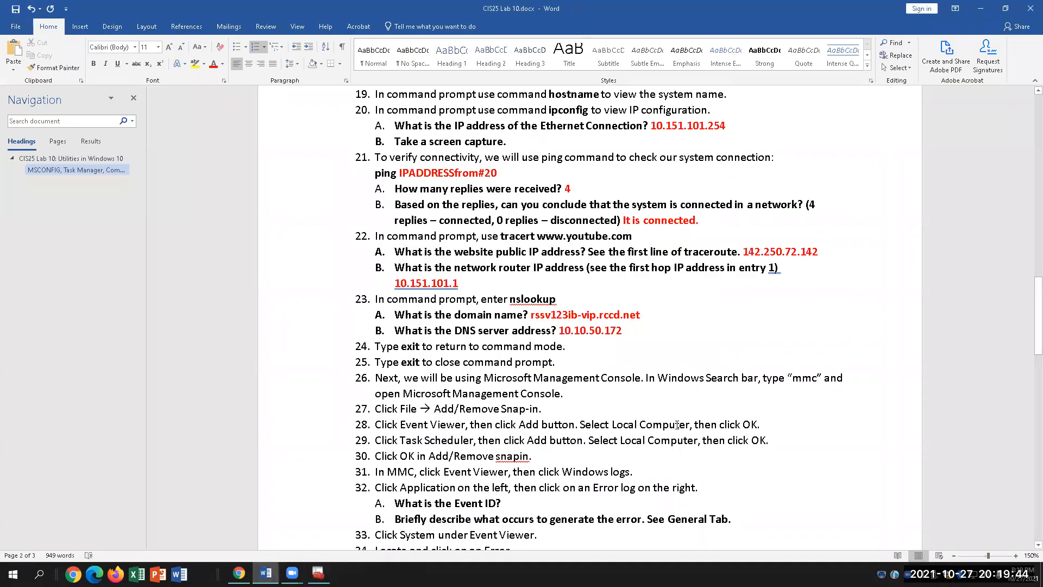
- Return from the worksheet to the console and add the Event Viewer snap-in for the local computer
scroll(527, 429, down, 1)
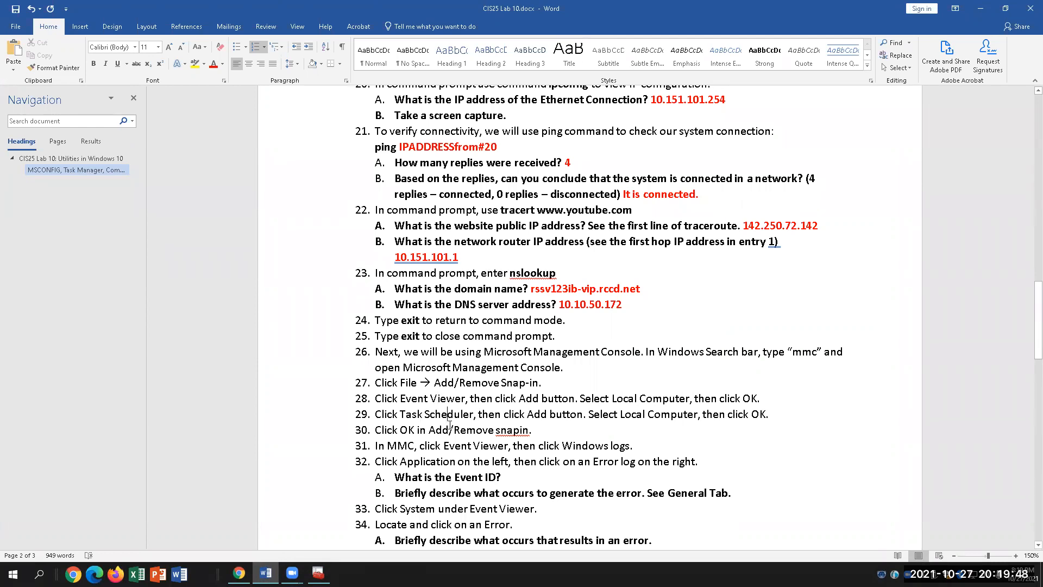
click(328, 569)
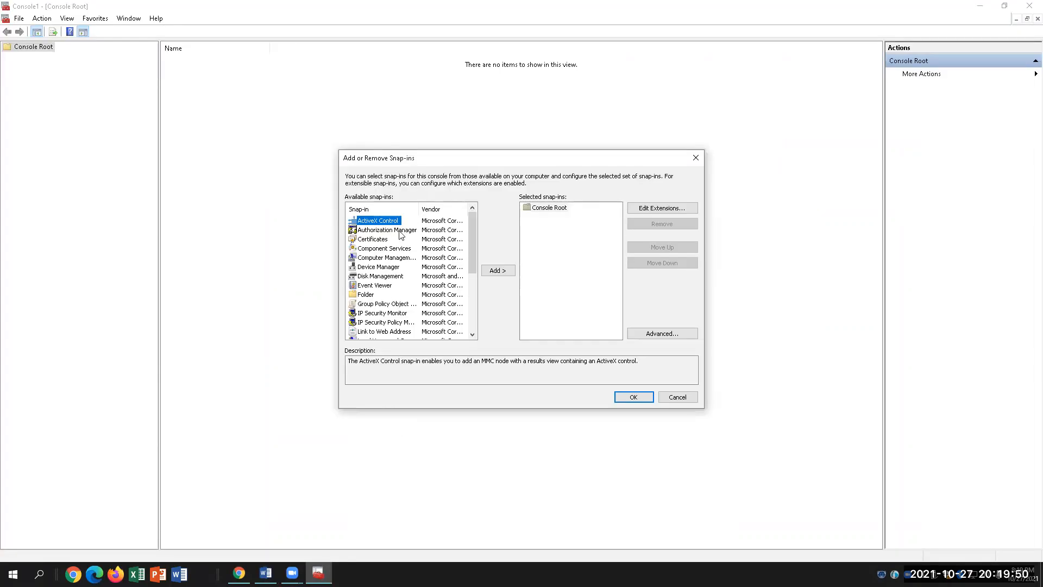
click(383, 285)
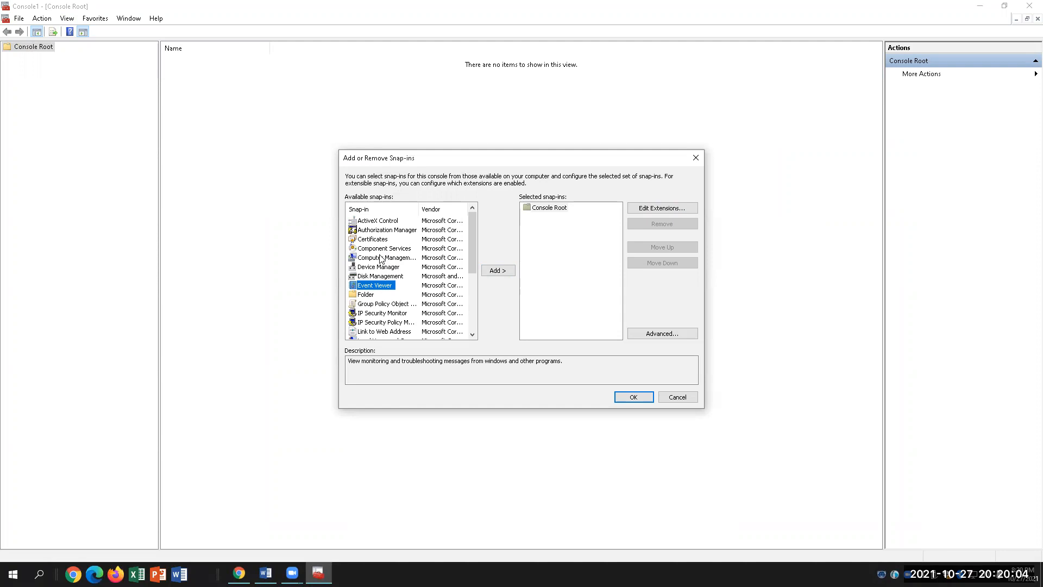
click(499, 272)
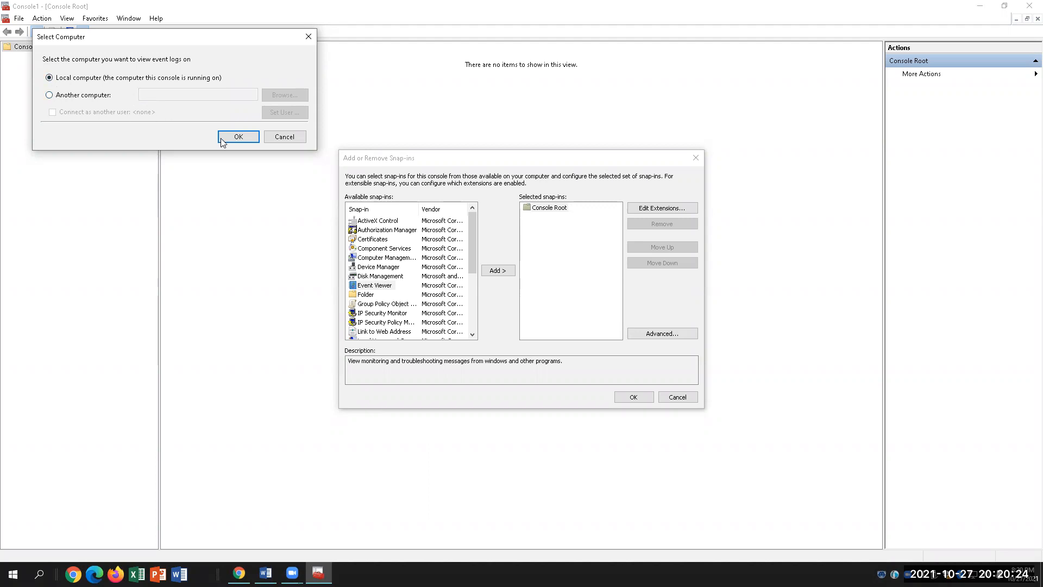
click(238, 136)
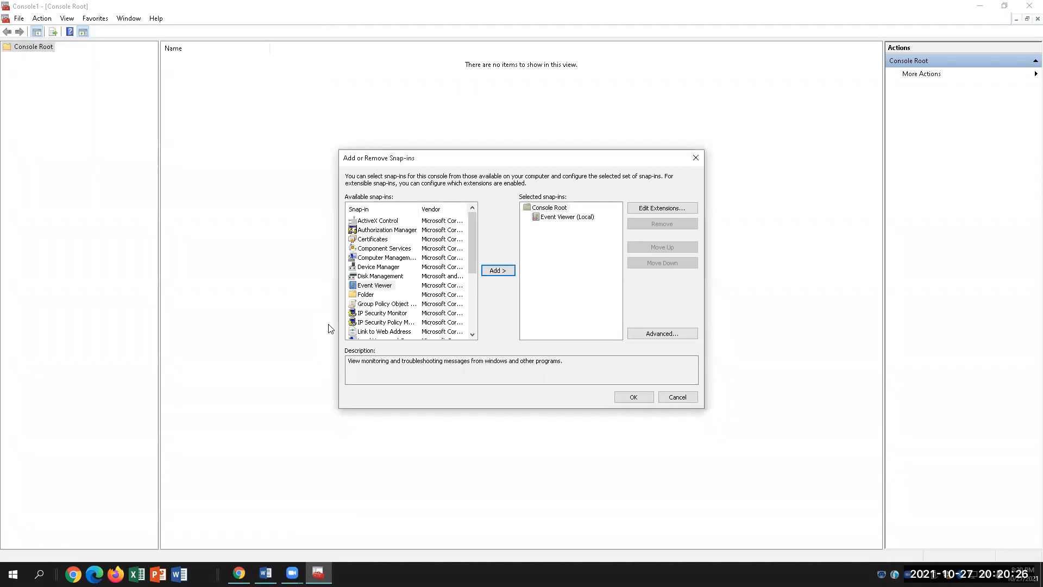
- Add the Task Scheduler snap-in for the local computer and apply the selected snap-ins to the console
drag(472, 258, 470, 312)
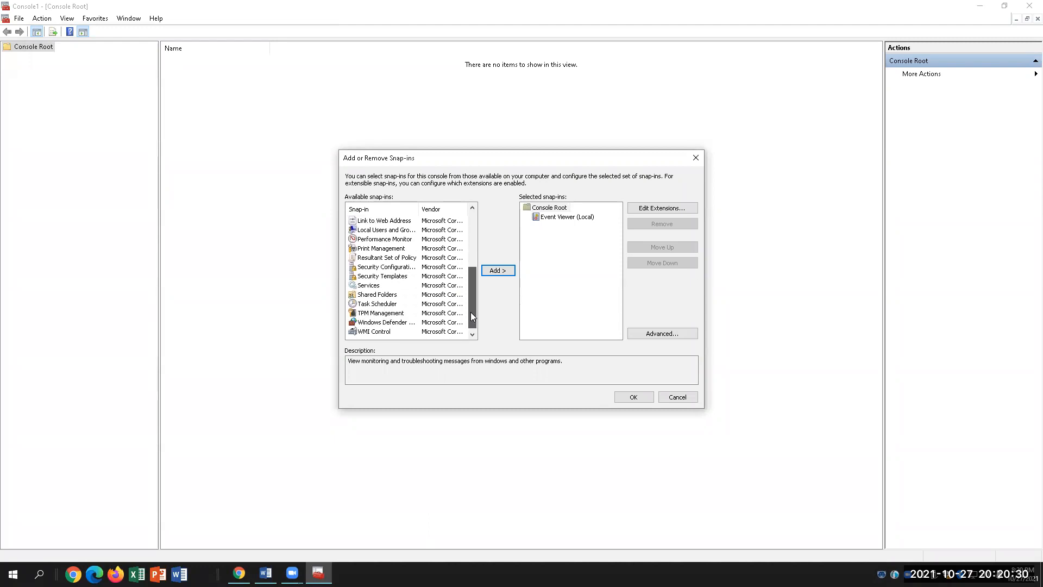
click(387, 303)
click(498, 270)
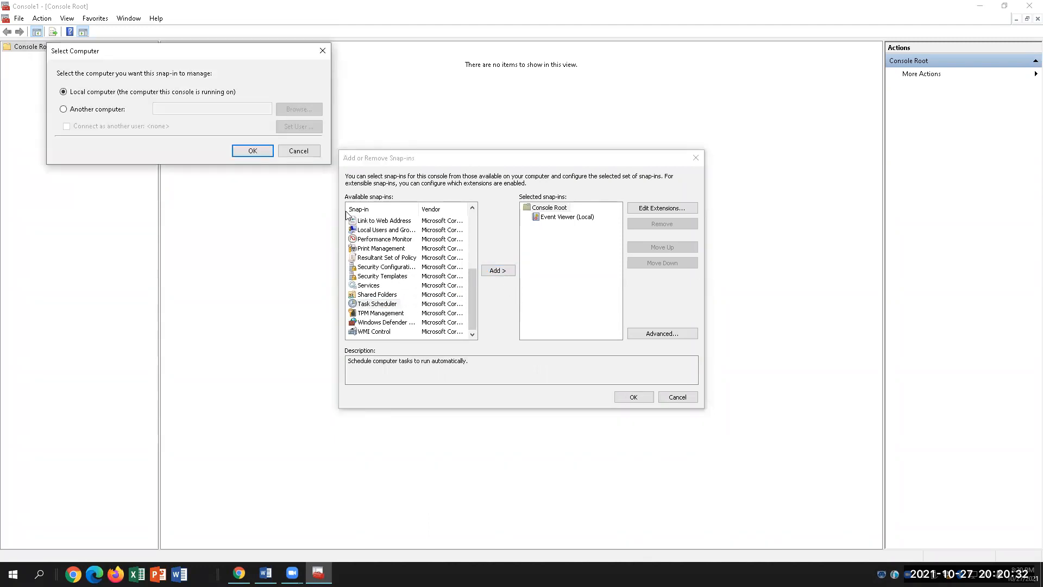
click(260, 154)
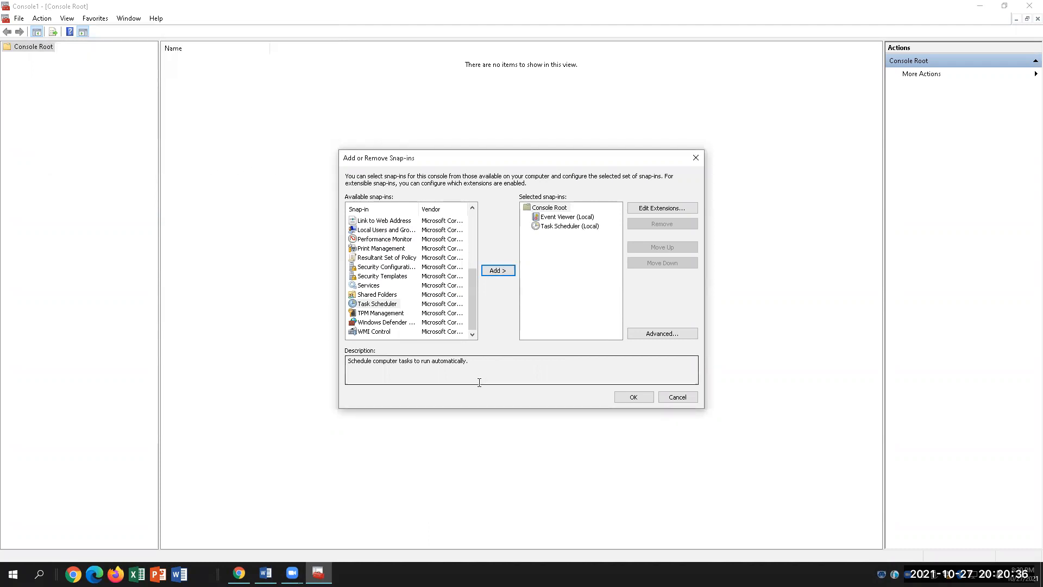
click(641, 400)
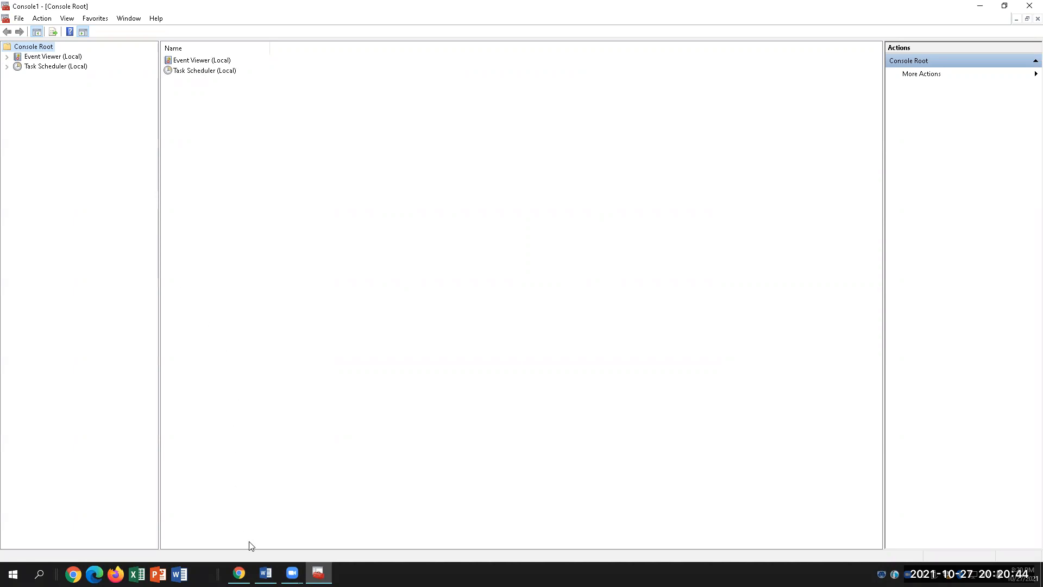
- Switch to Word and read the worksheet's instructions on opening the Windows logs in Event Viewer
click(265, 572)
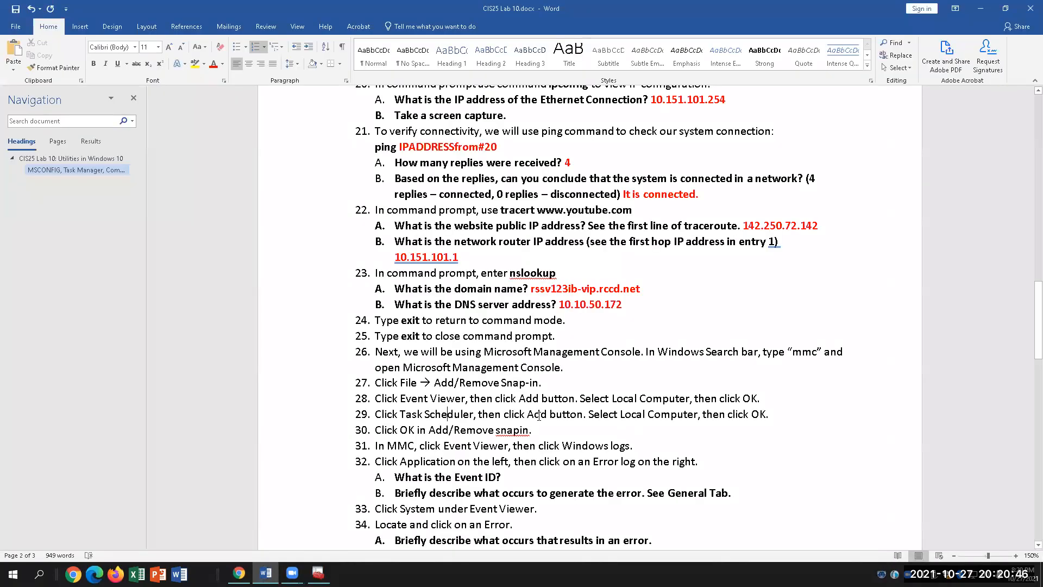
scroll(600, 442, down, 1)
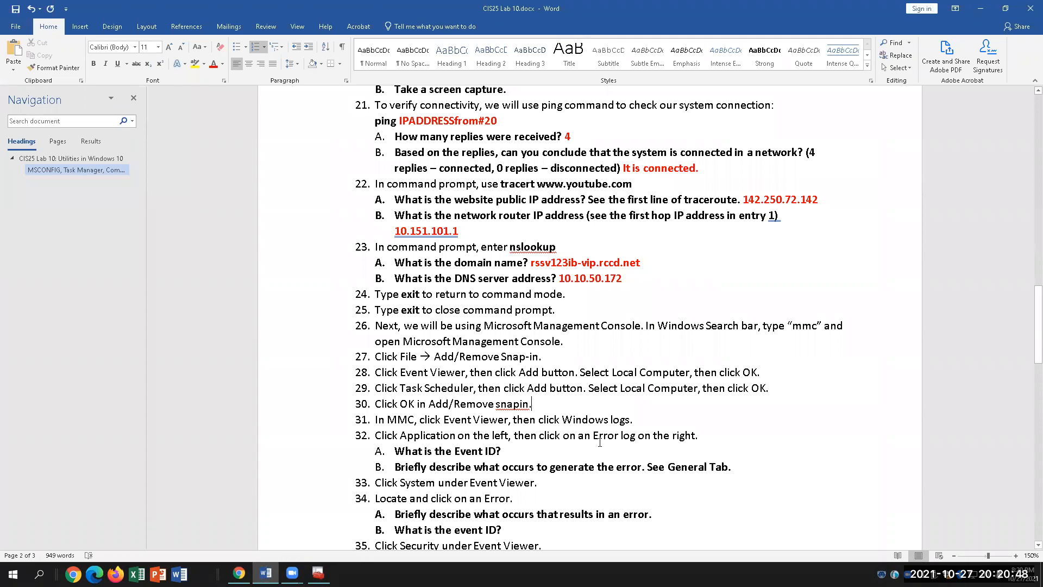
drag(445, 419, 508, 419)
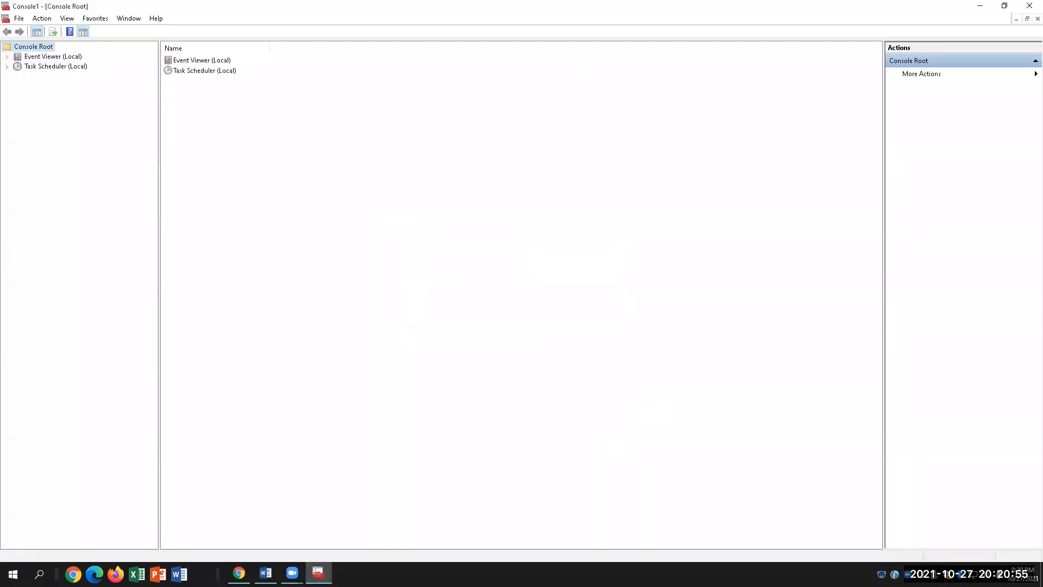
- Switch back to the console, expand Event Viewer and its Windows Logs, and open the Application log
click(318, 573)
click(7, 57)
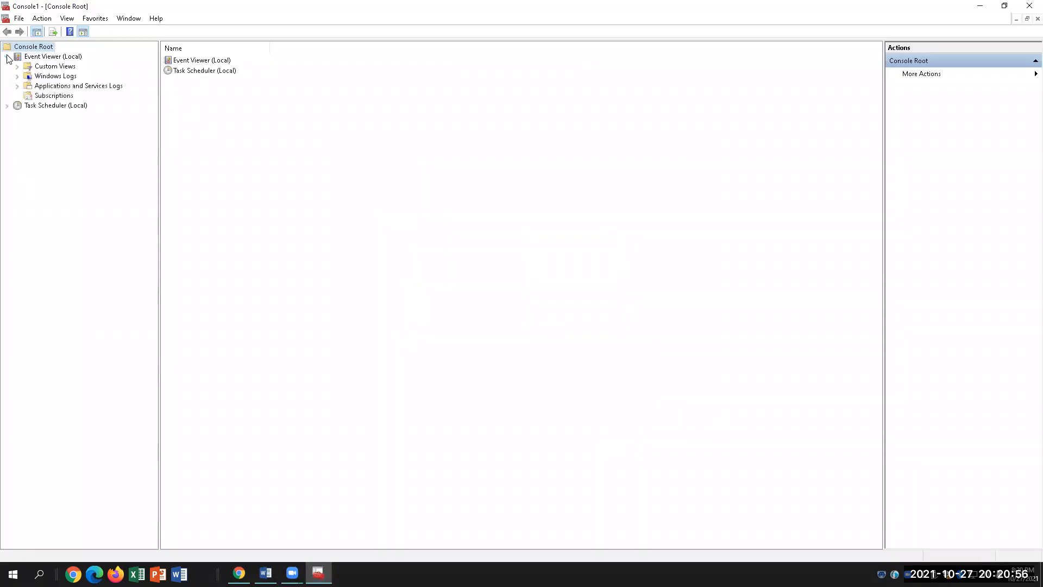
click(65, 86)
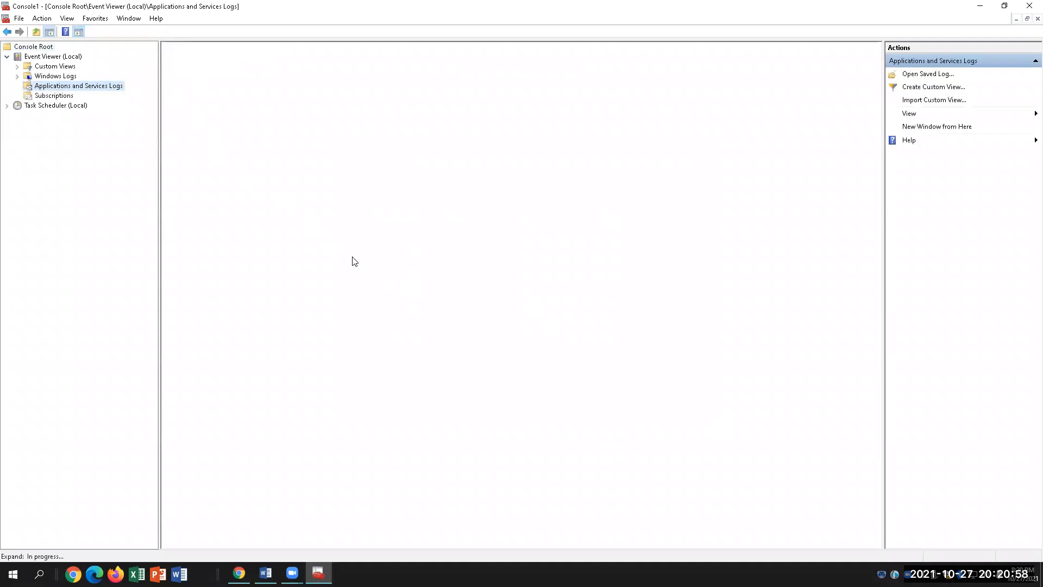
click(15, 58)
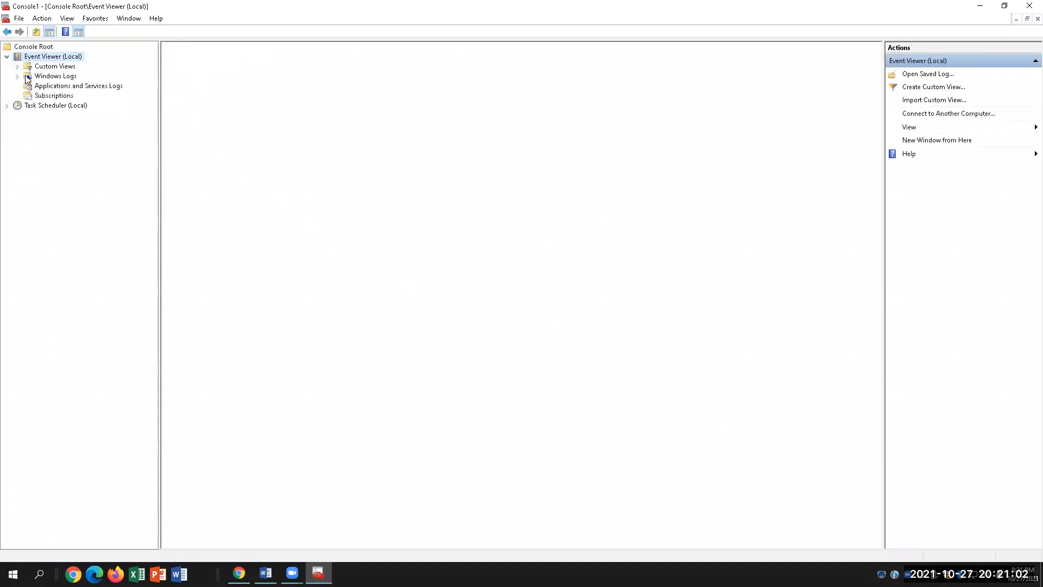
click(18, 76)
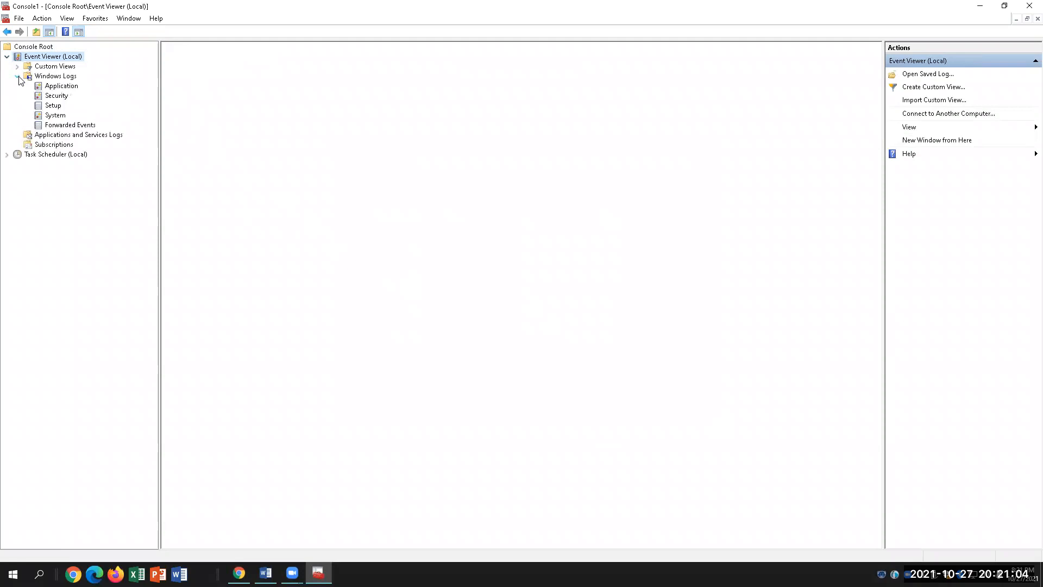
click(58, 86)
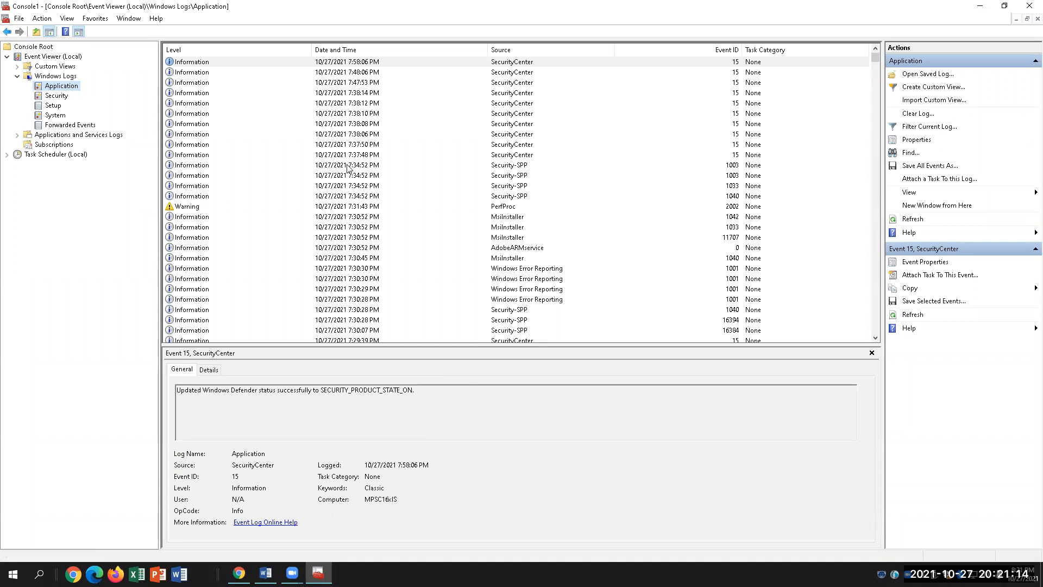
- Look through the Application log for an Error entry, viewing the details of the PerfProc warning on the way
scroll(348, 169, down, 3)
scroll(348, 172, down, 1)
scroll(348, 172, up, 4)
click(179, 208)
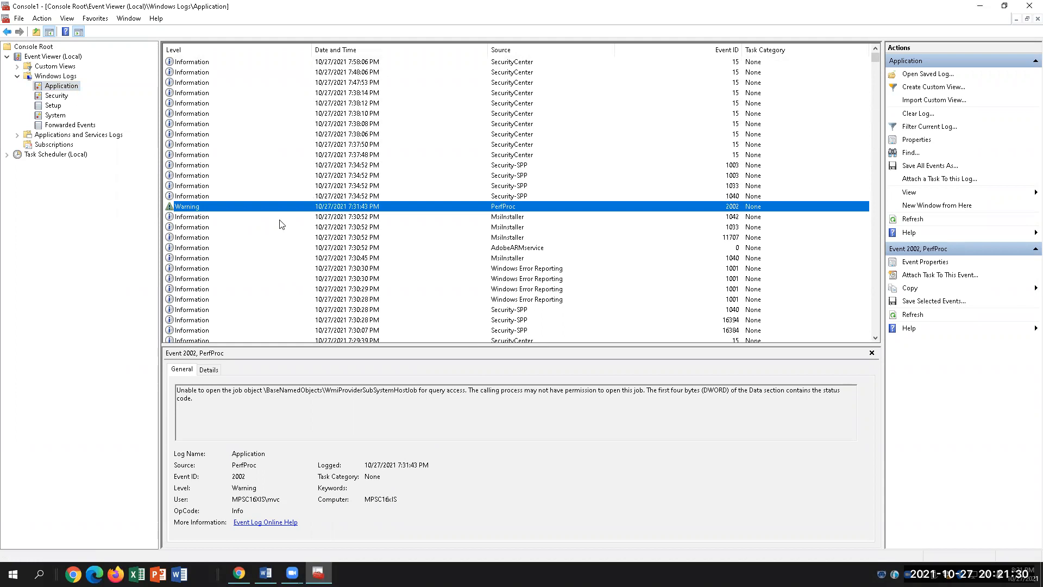
scroll(287, 312, down, 7)
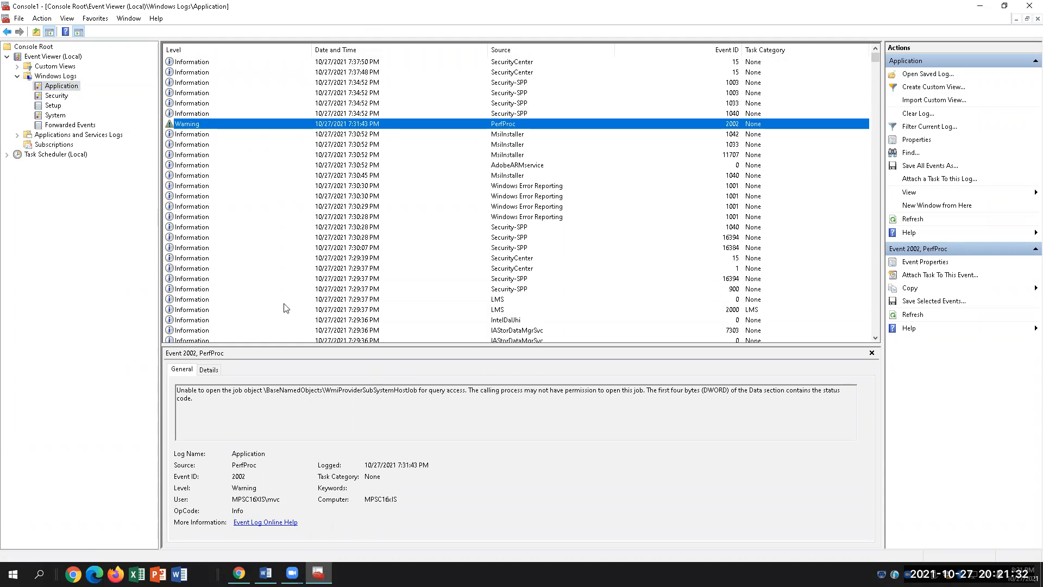
scroll(286, 308, down, 8)
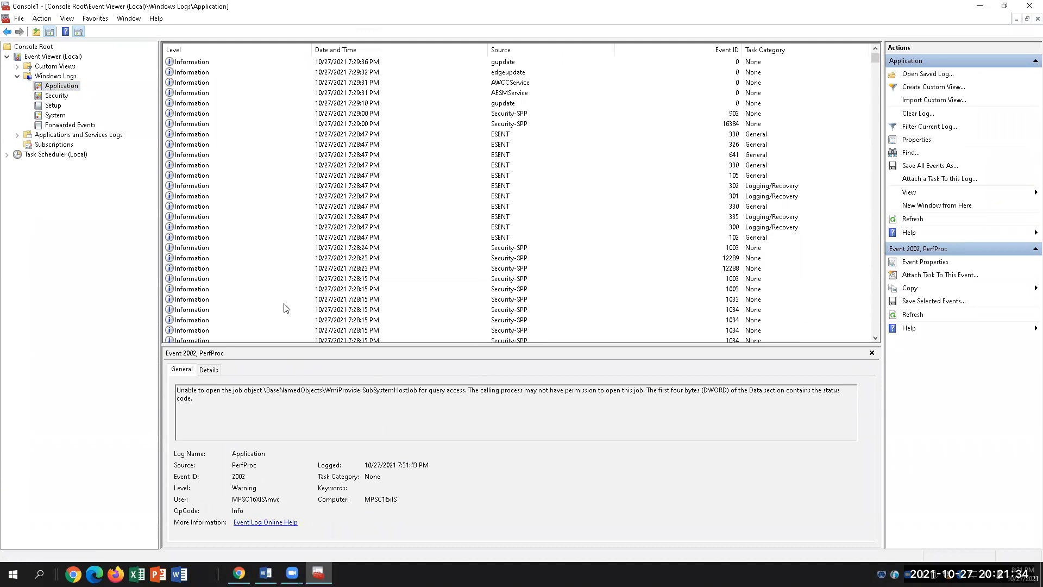
scroll(286, 308, down, 9)
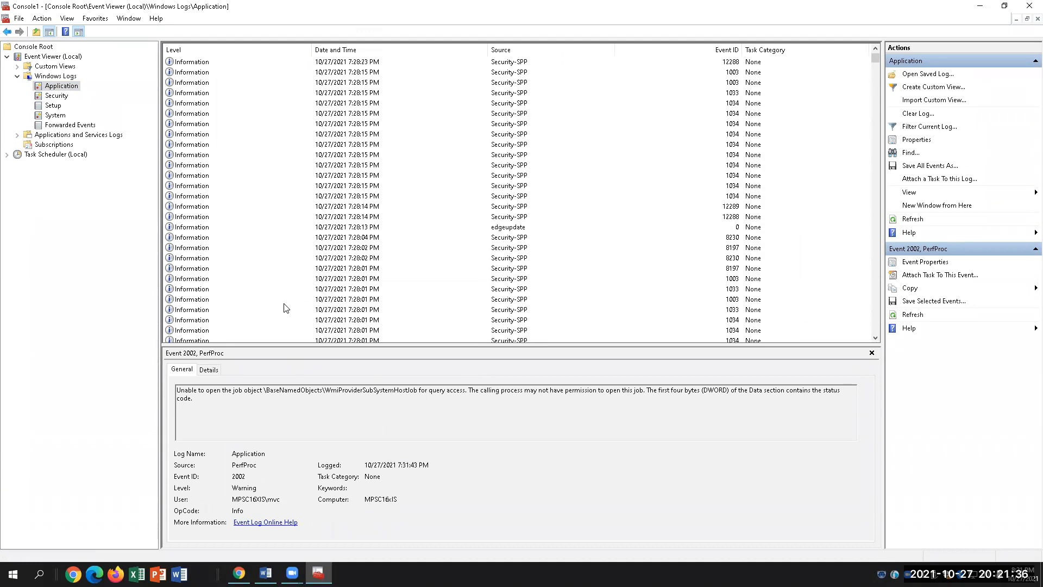
- Check question 32A in Word, then select the Application Error entry logged at 7:27:30 PM in the Application log
click(265, 573)
click(534, 451)
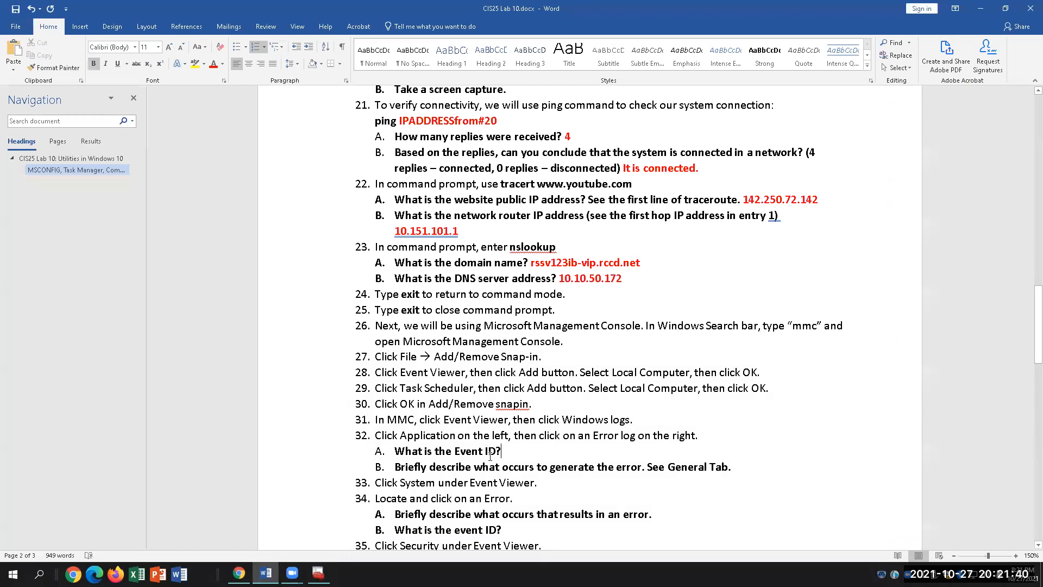
click(318, 573)
scroll(329, 186, down, 12)
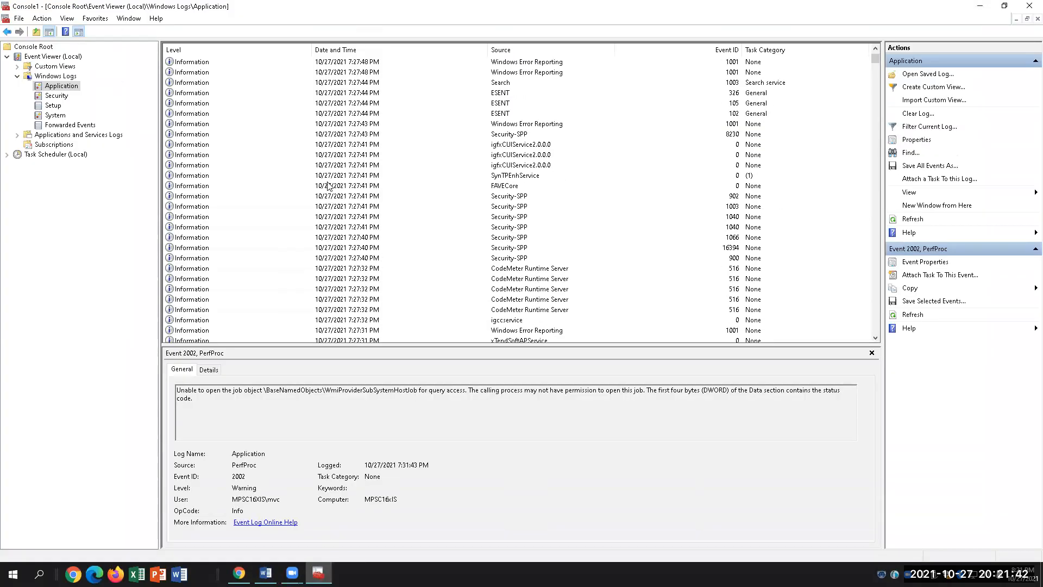
click(184, 291)
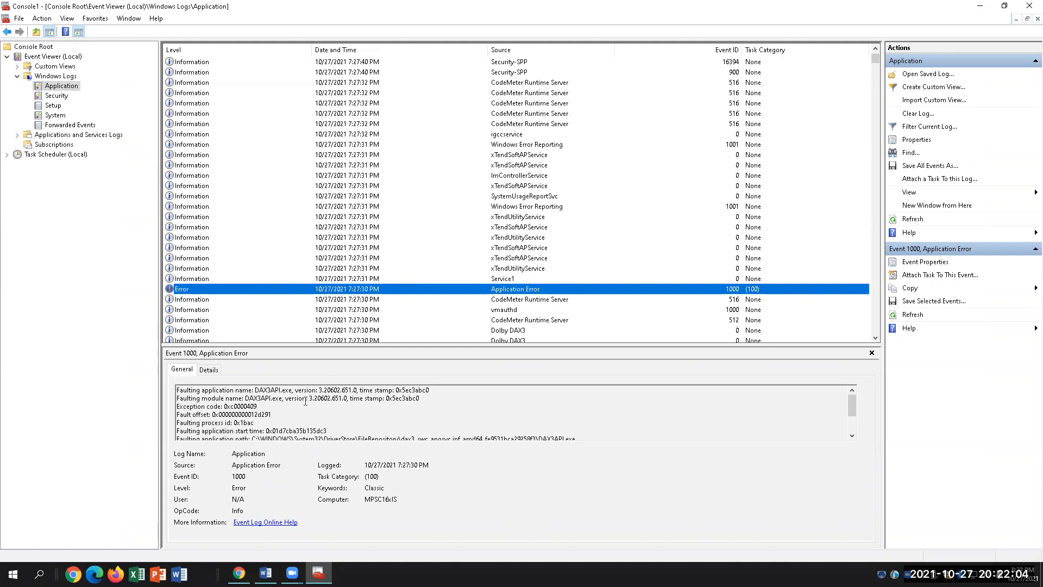
- Examine the selected error's general description, including the faulting application name, module and application path
double_click(287, 390)
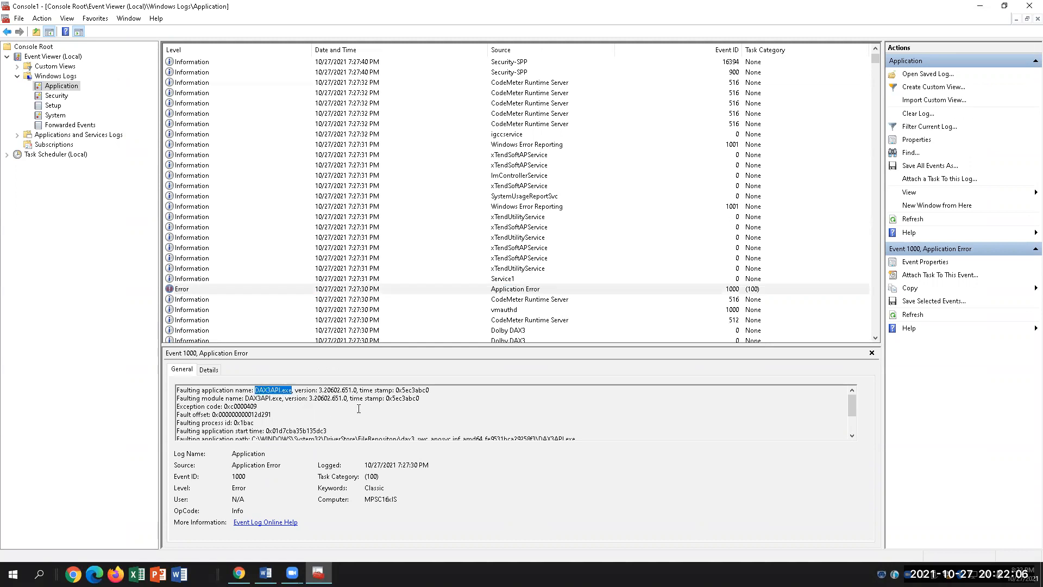
click(359, 391)
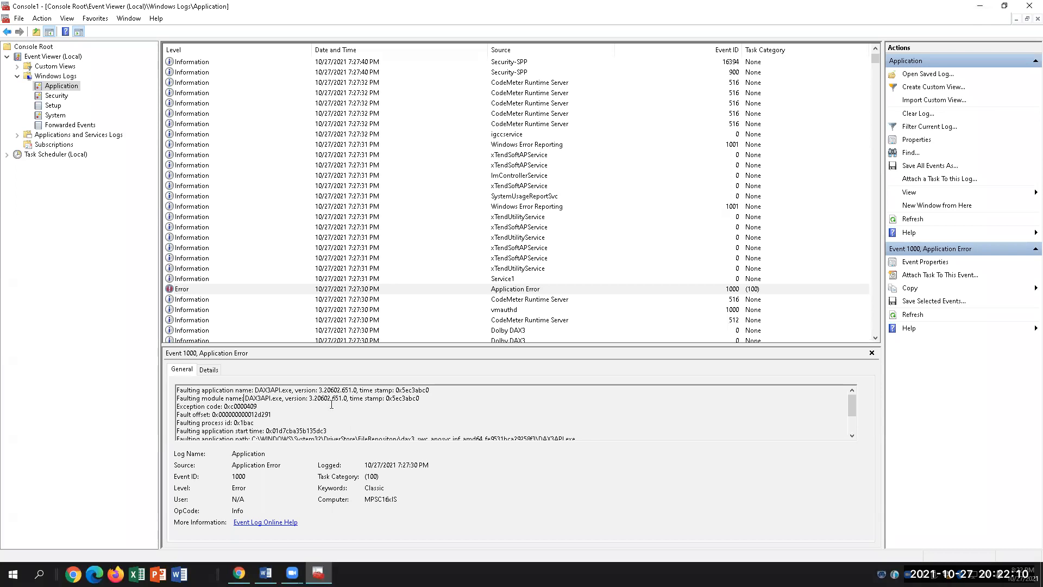
click(286, 403)
scroll(379, 420, down, 2)
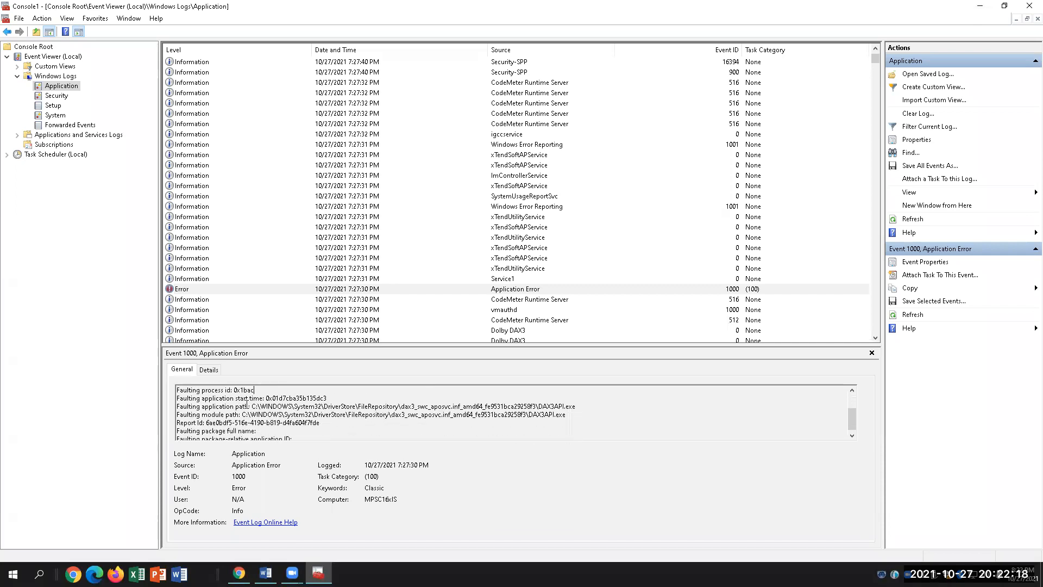
drag(250, 407, 577, 407)
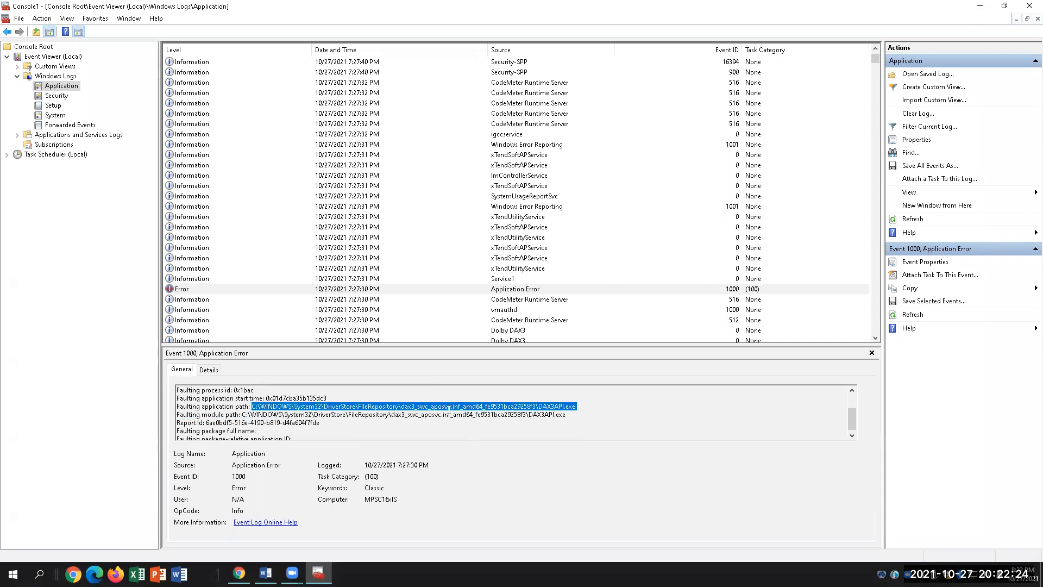
click(473, 406)
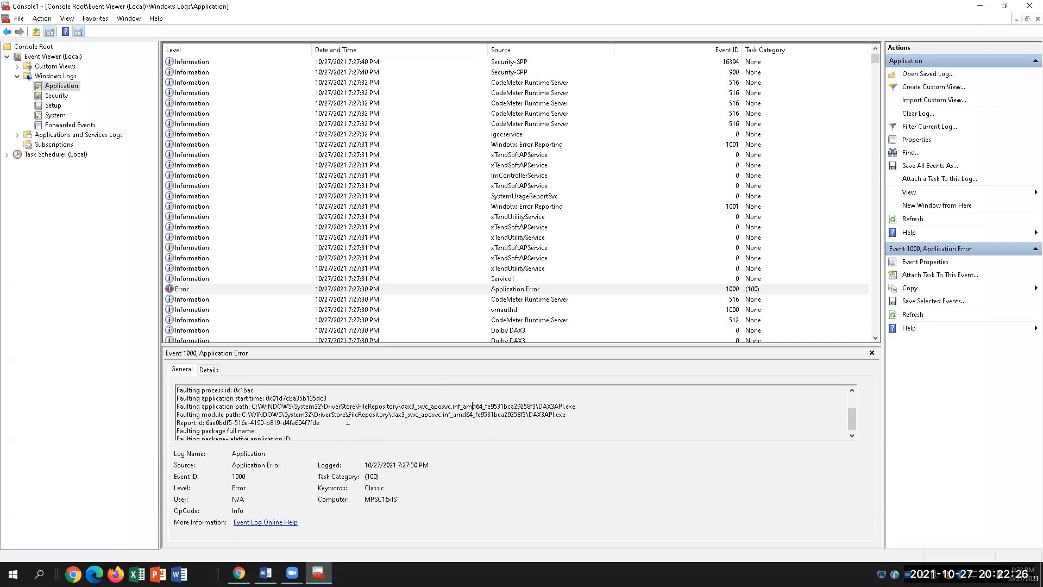
scroll(359, 424, down, 1)
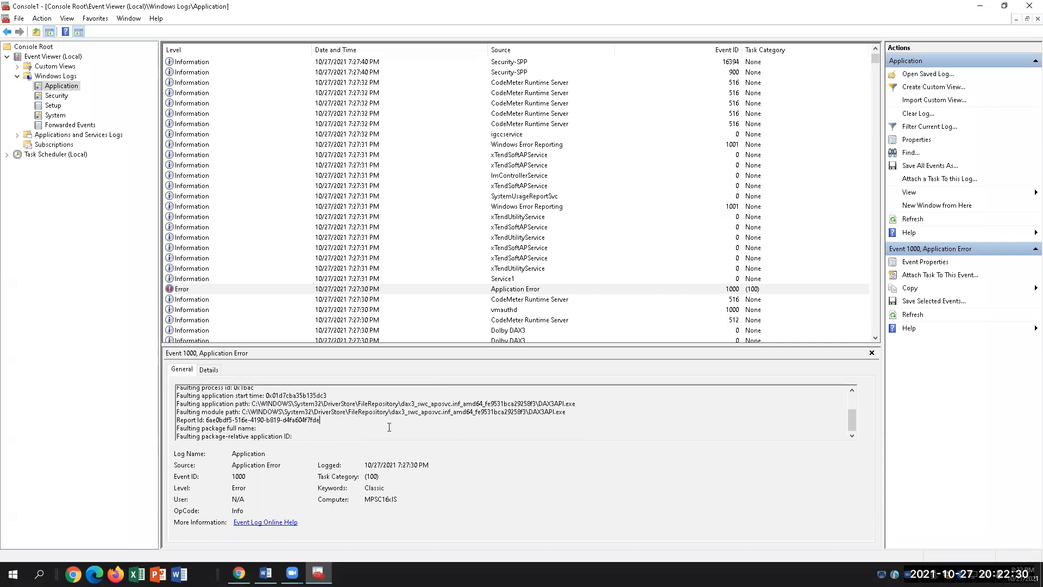
scroll(357, 435, up, 2)
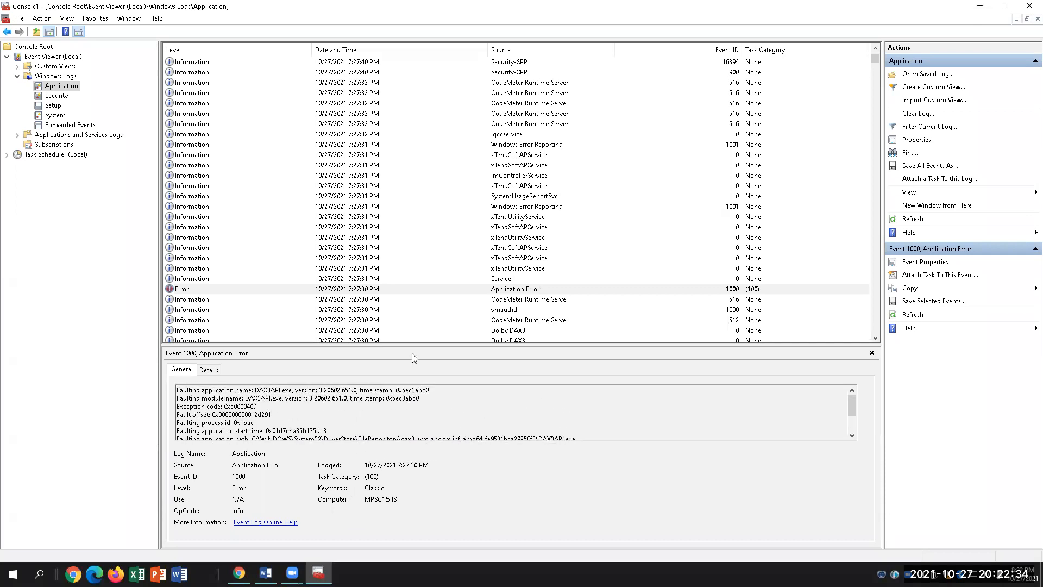
click(347, 289)
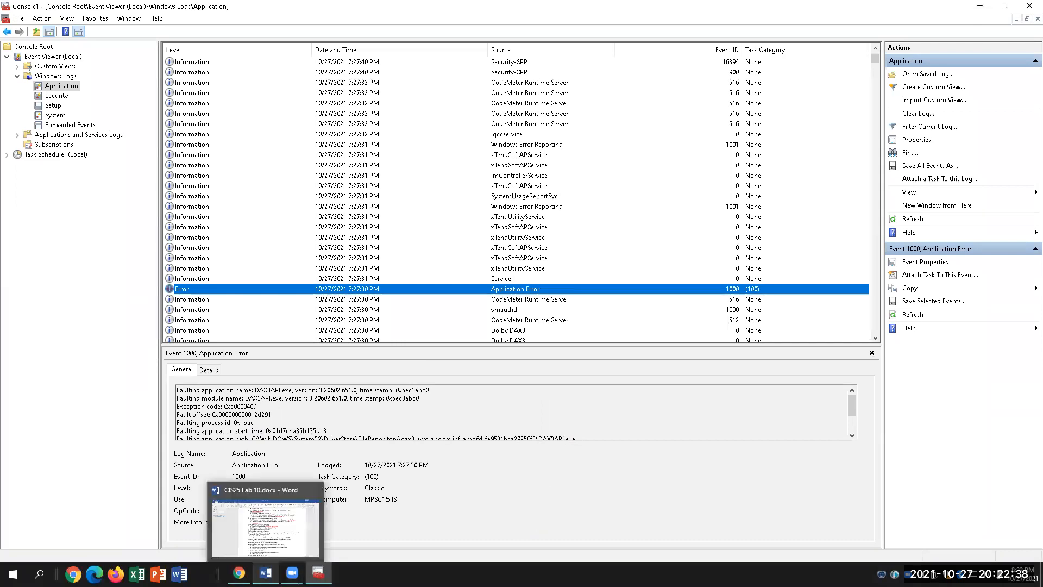
- Check the Application Error's event ID in the console, then answer question 32A in the Word worksheet with 1000 in red
click(266, 574)
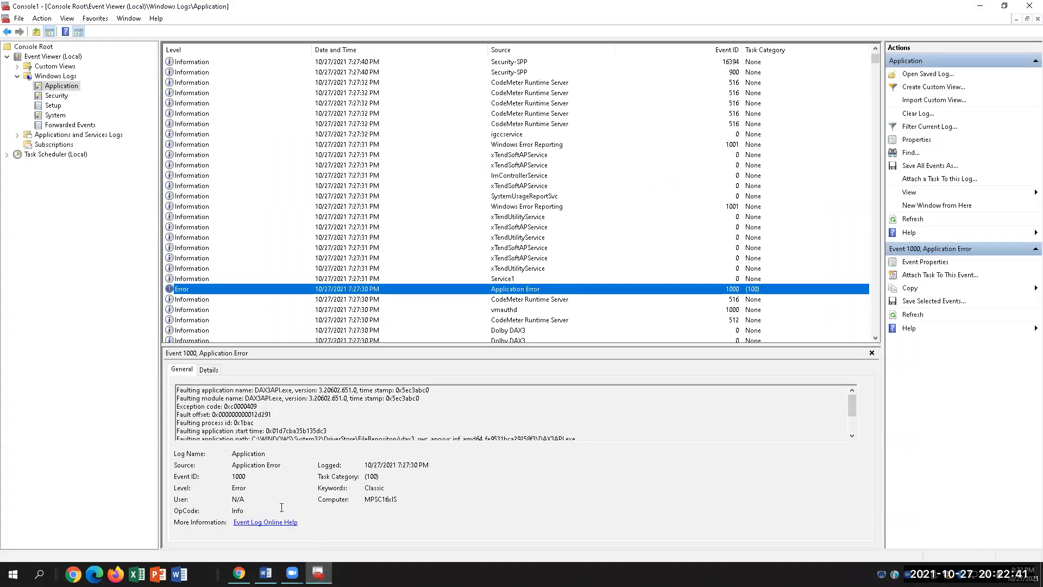
click(318, 573)
drag(248, 477, 227, 478)
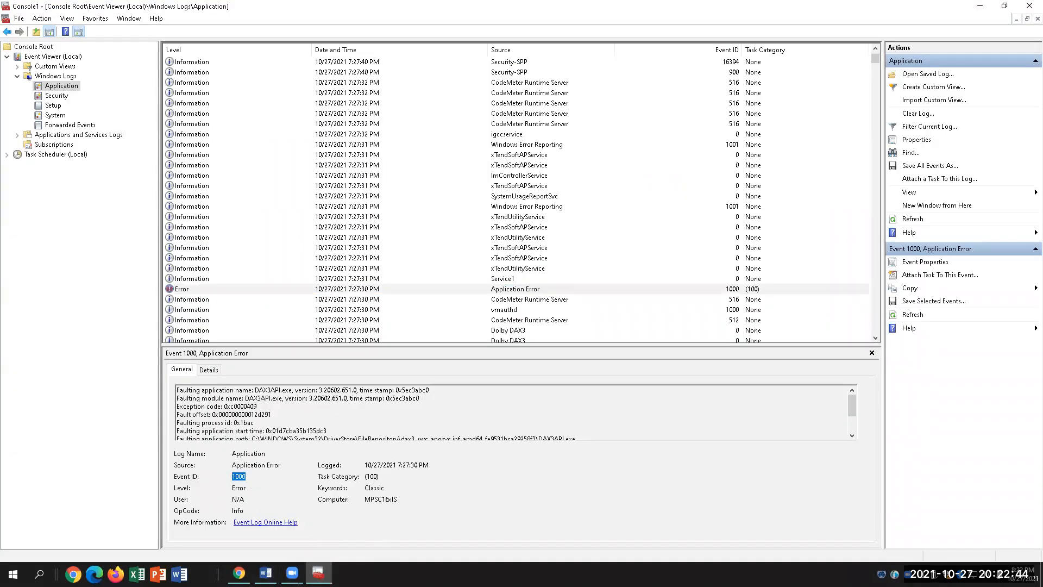
click(266, 573)
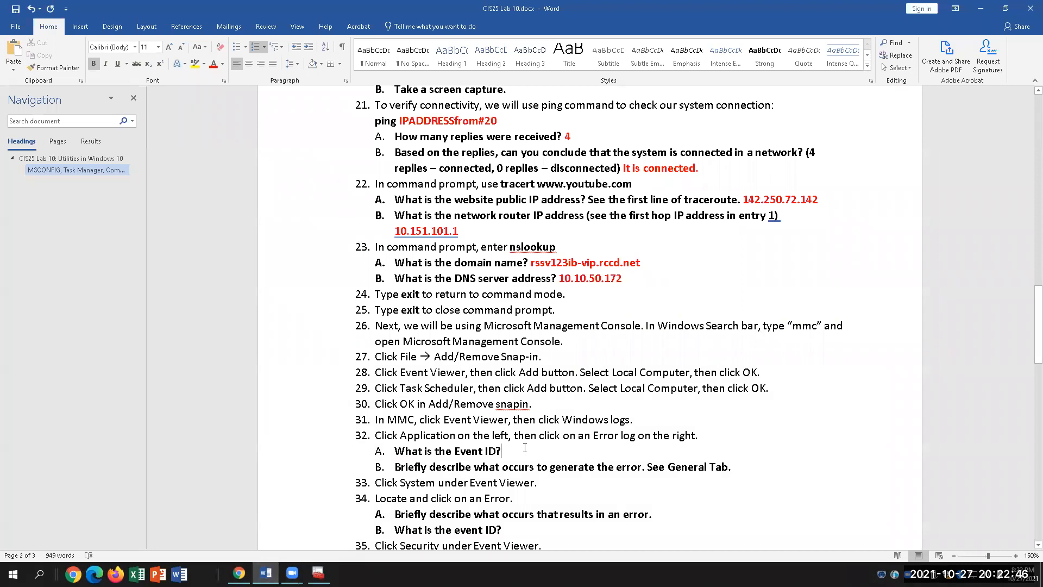
text(100)
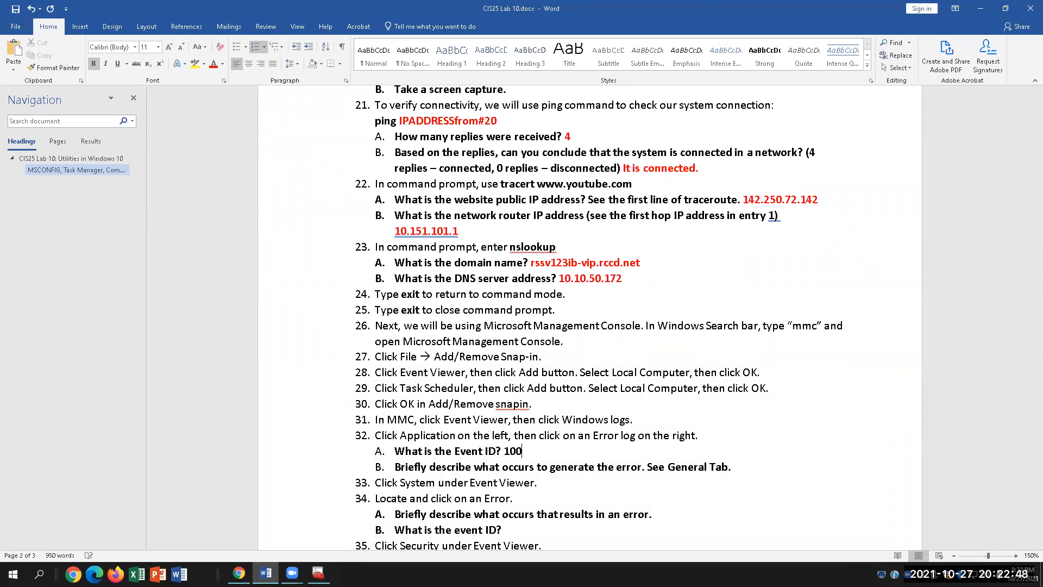
text(0)
drag(528, 451, 504, 453)
click(213, 63)
- Answer question 32B with "Faulting application" in red text
click(748, 468)
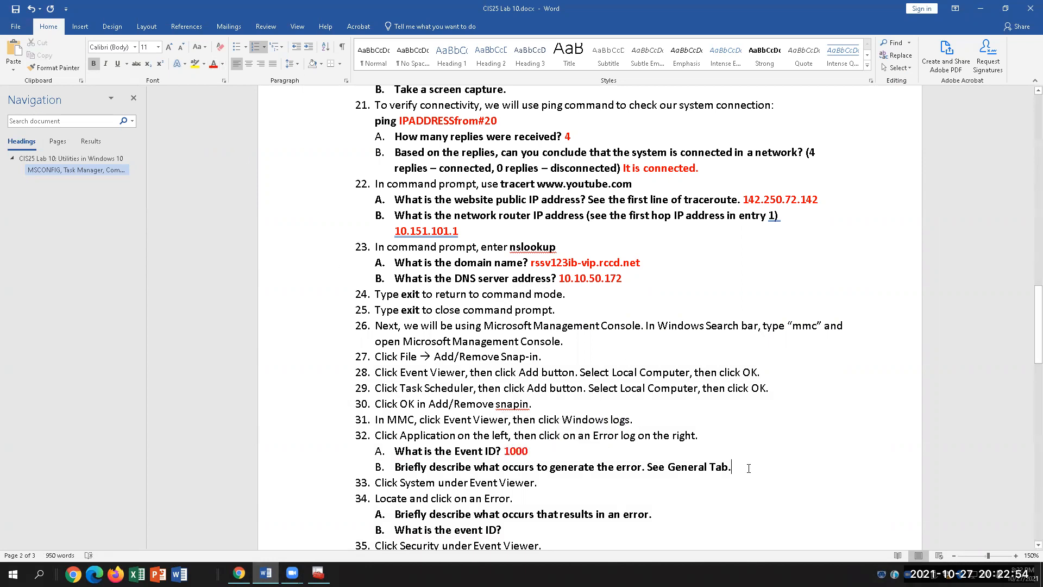
text(Faulting application)
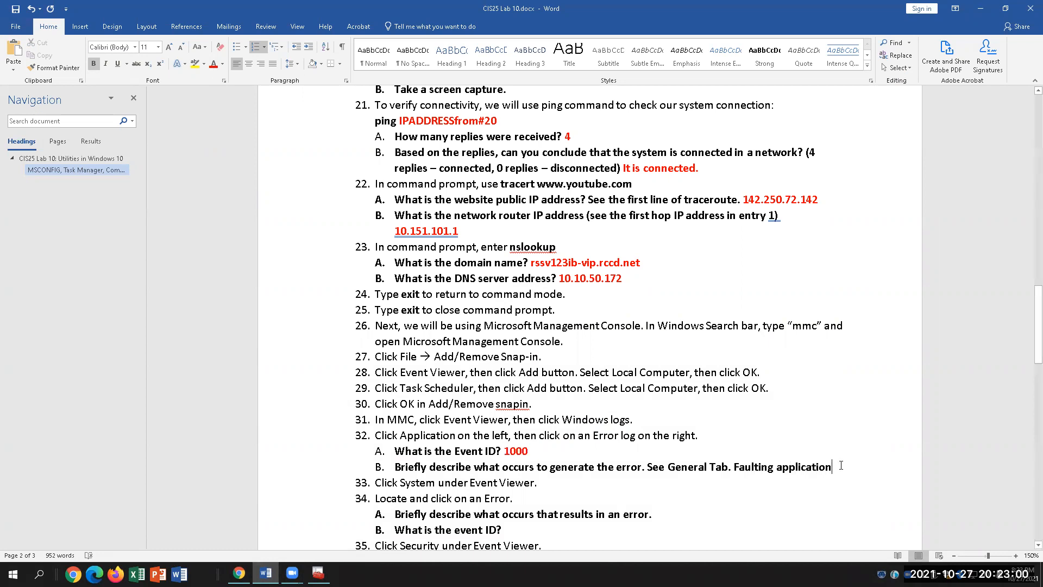
drag(841, 466, 734, 466)
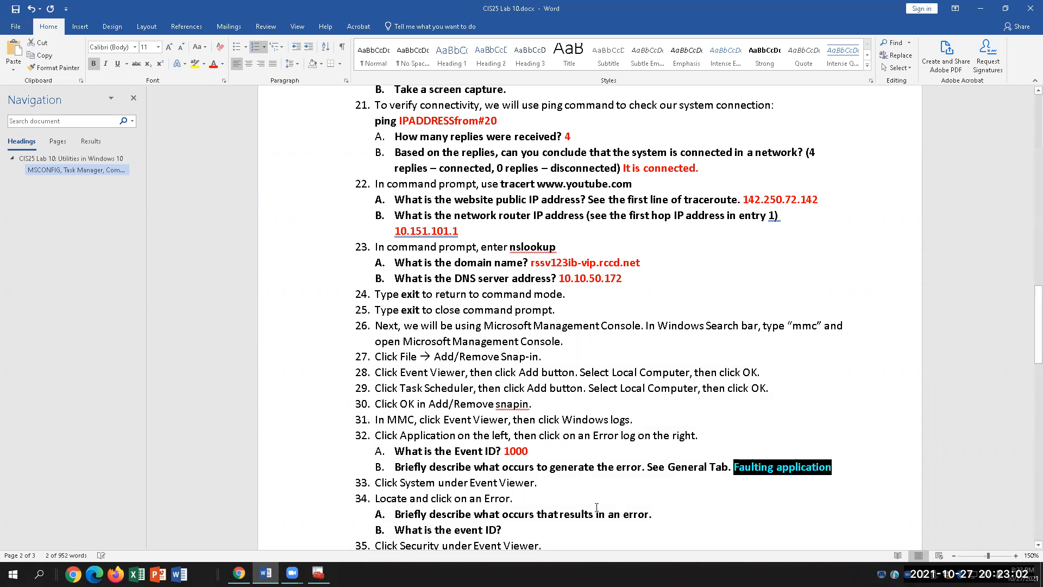
click(554, 467)
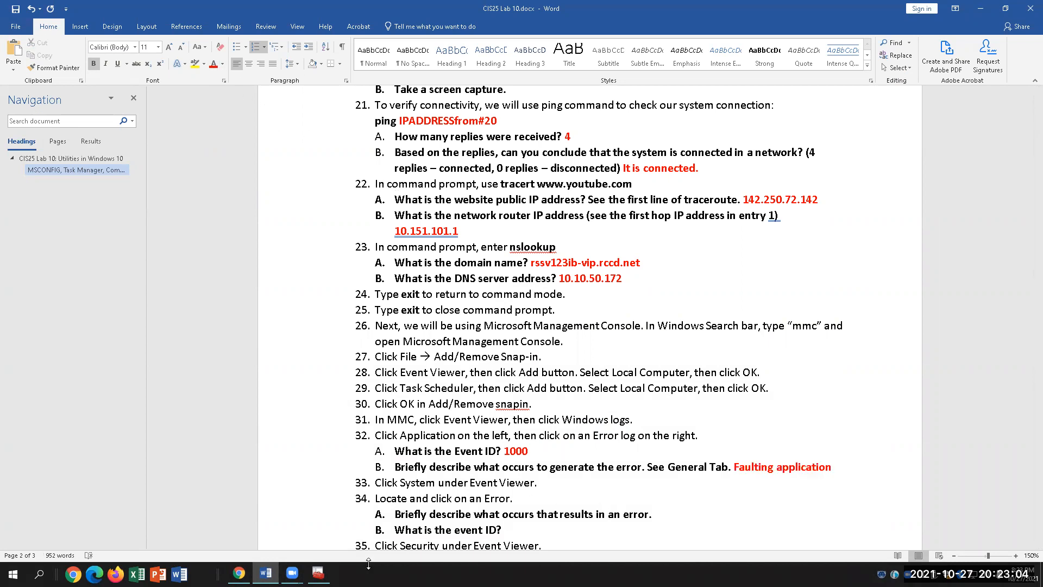
mouse_move(318, 574)
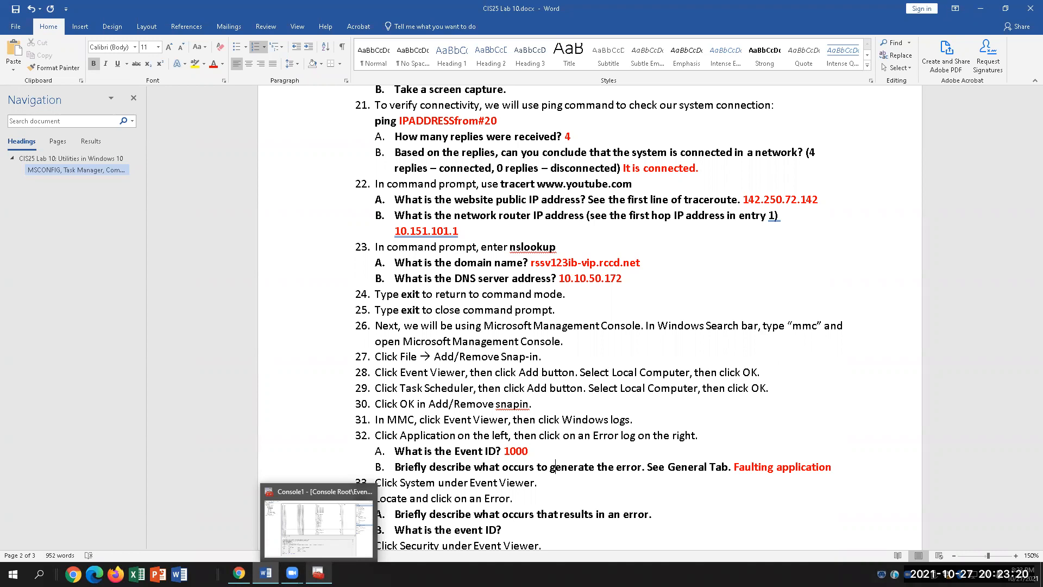
click(543, 464)
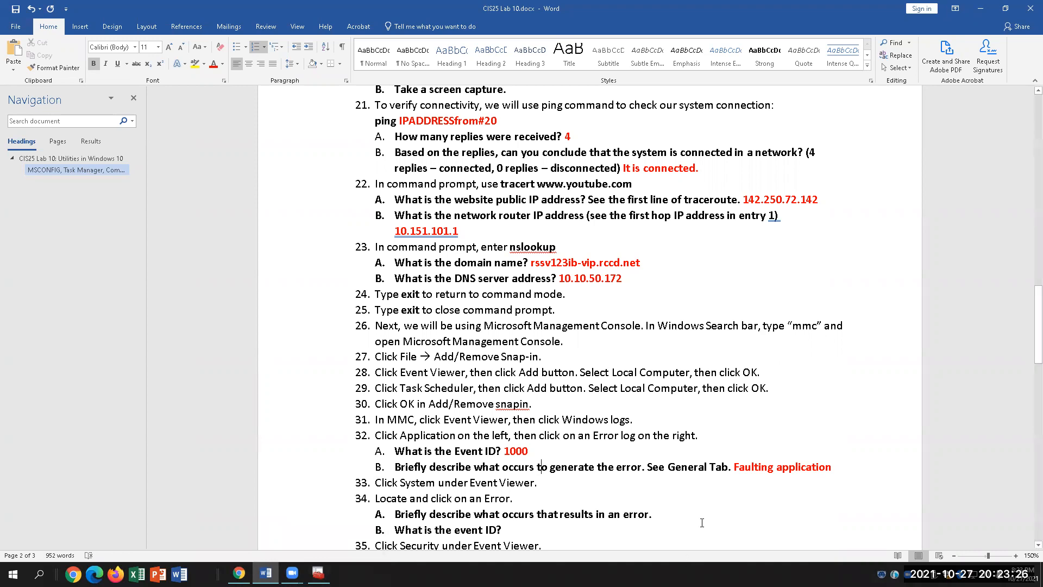
click(562, 464)
click(541, 445)
click(545, 478)
click(562, 447)
- Check questions 33 to 35 in the worksheet, then switch to the console and open the System log
scroll(612, 491, down, 1)
scroll(612, 490, down, 2)
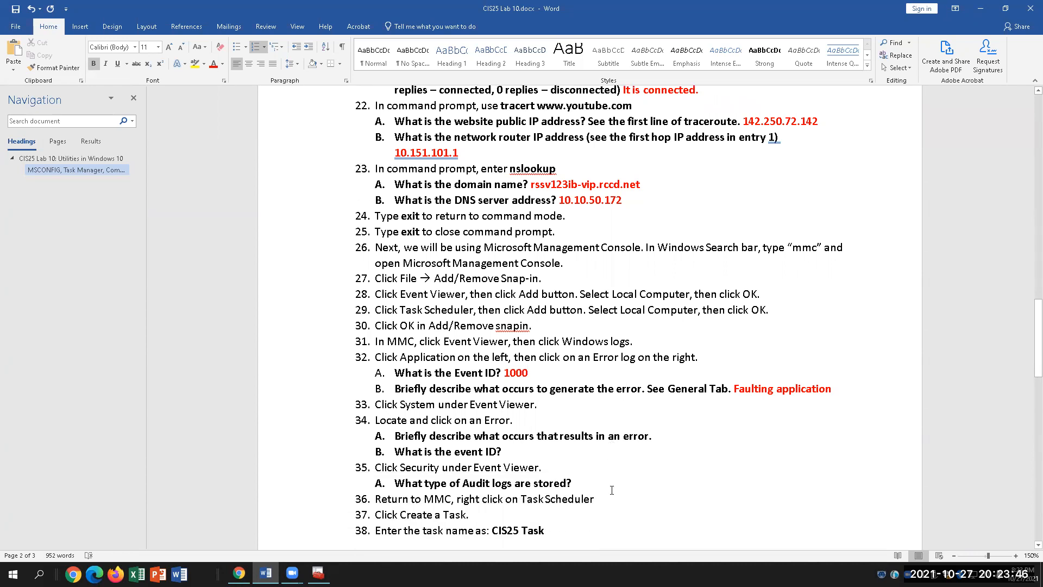
key(Down)
key(Down)
key(Down)
click(318, 573)
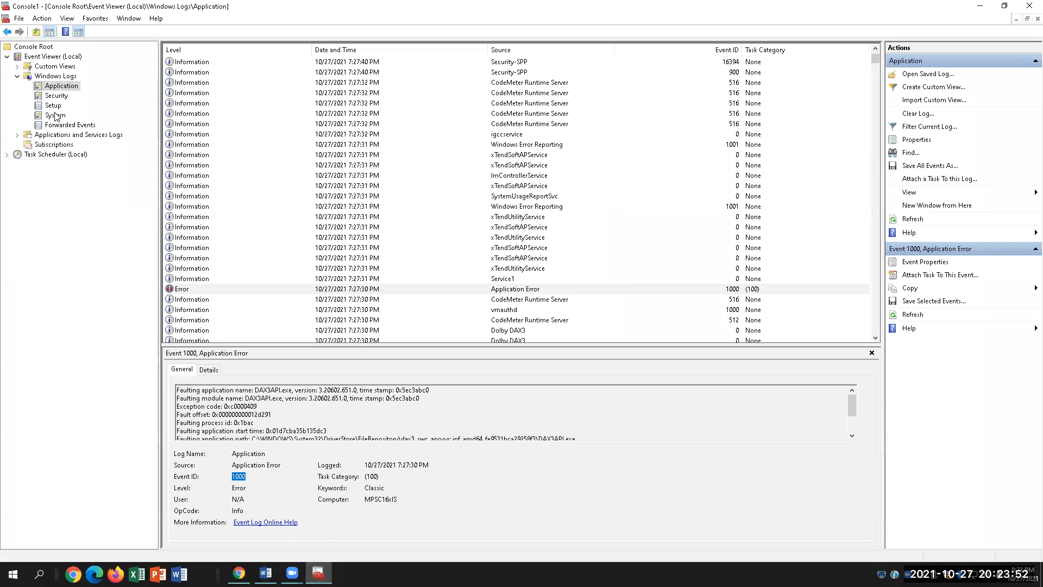
click(55, 115)
scroll(439, 263, down, 2)
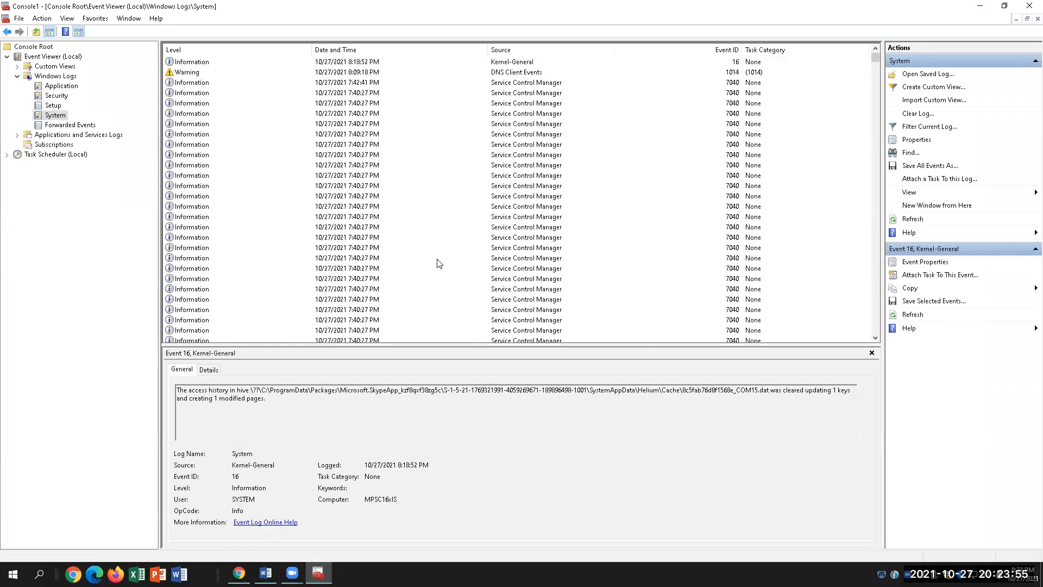
- Look through the System log for an Error entry and select the Service Control Manager error with event ID 7034
click(264, 262)
key(Up)
key(Up)
key(Up)
key(Up)
key(Up)
key(Up)
key(Up)
key(Up)
key(Up)
key(Up)
key(Up)
key(Up)
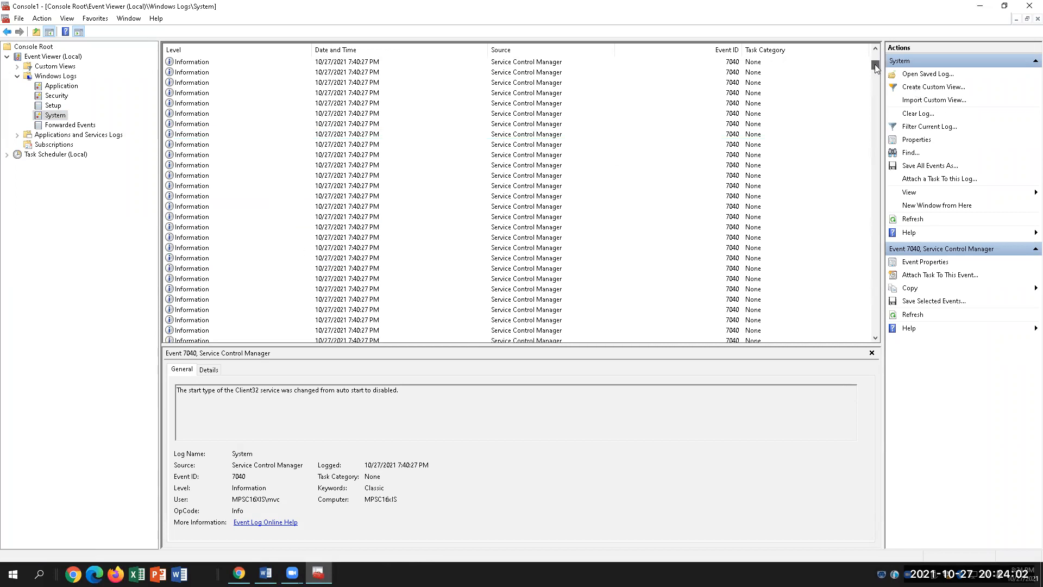
drag(875, 105, 876, 109)
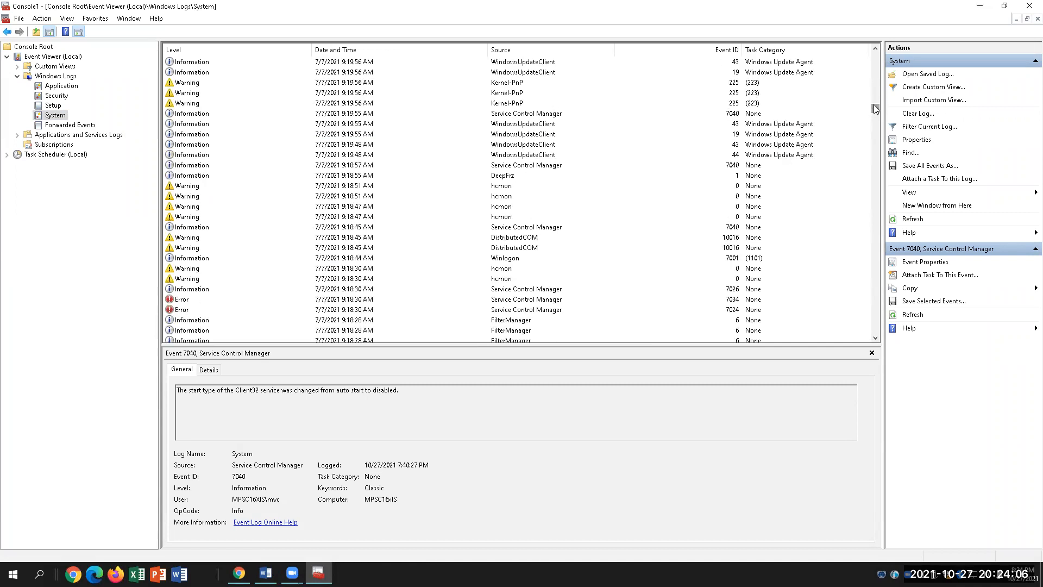
click(179, 300)
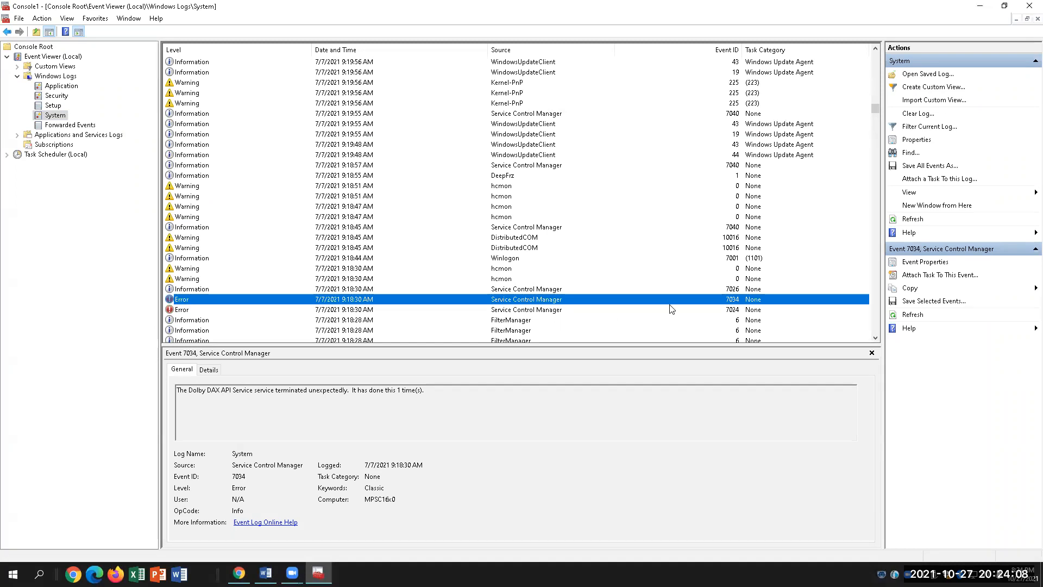
- Open the properties of the selected 7034 error and examine its general description
double_click(207, 303)
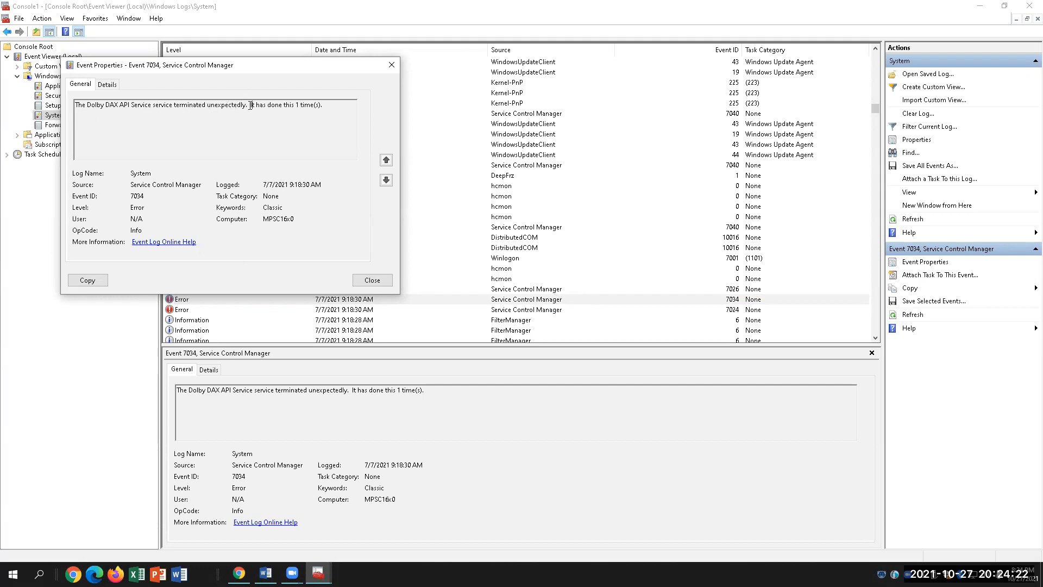
drag(250, 106, 81, 106)
click(337, 104)
drag(336, 103, 245, 105)
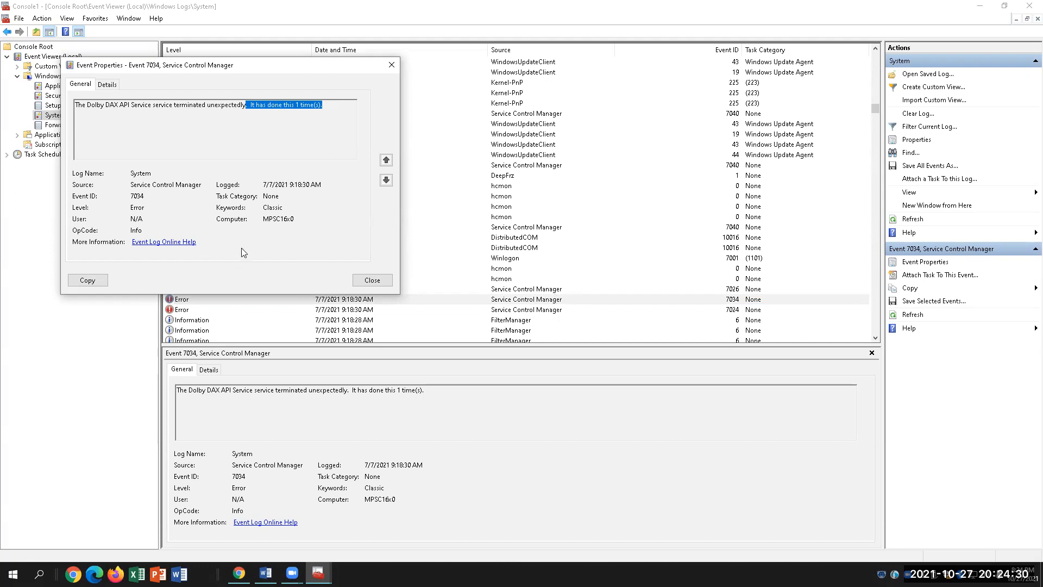
- Open the properties of the Service Control Manager error with event ID 7024 and compare its description with question 34 in Word
click(189, 312)
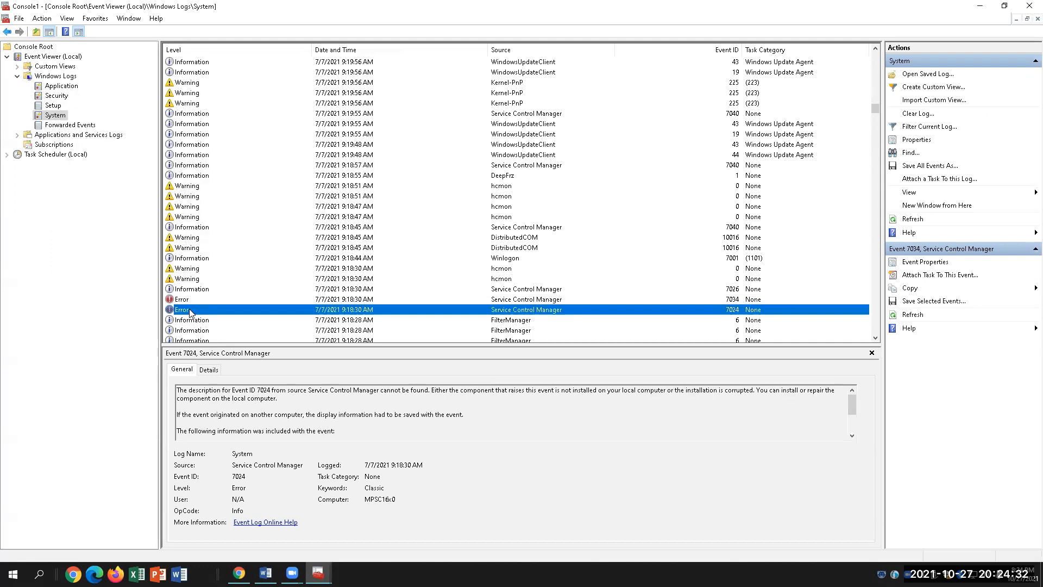
double_click(189, 312)
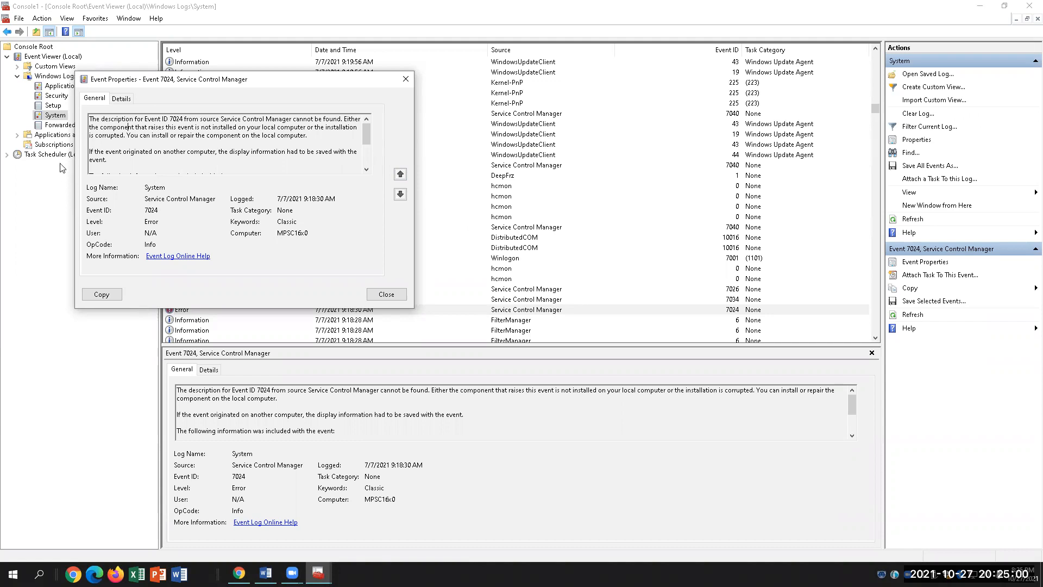
click(265, 574)
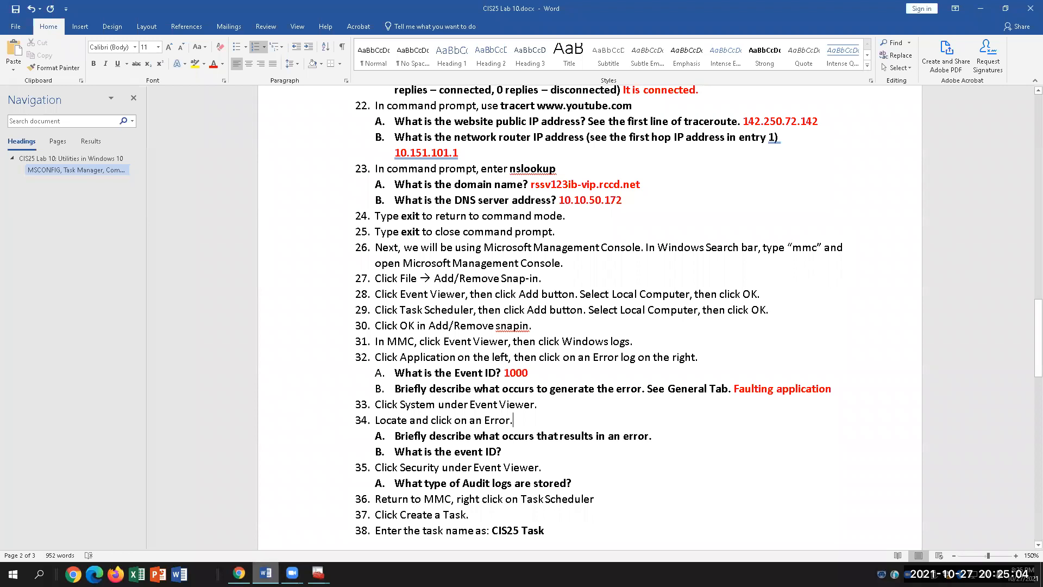
key(alt+Tab)
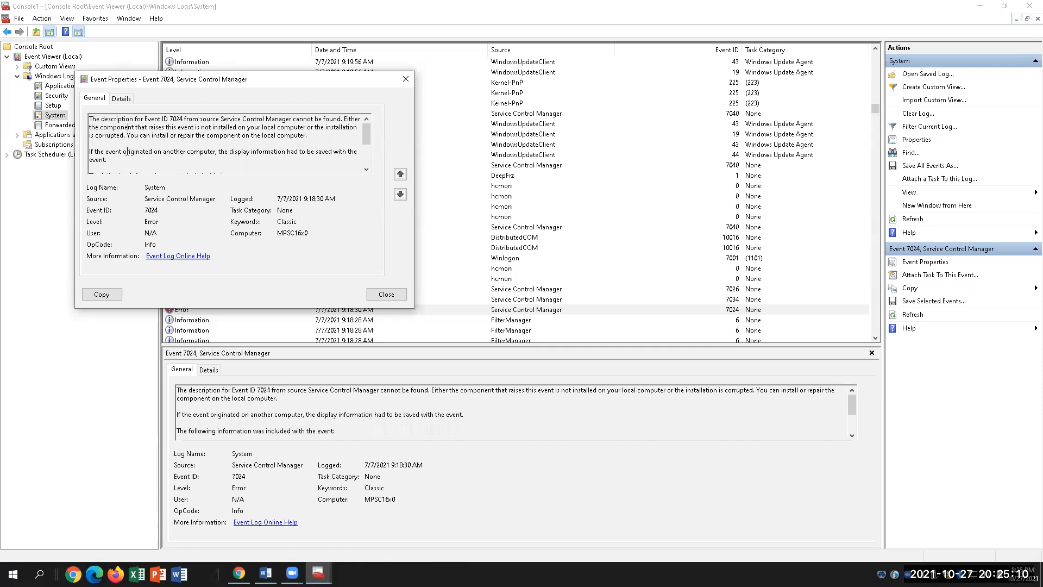
- Switch to Word and answer question 34A with "Service Controller Manager cannot be found. File is corrupted." in red
click(266, 572)
click(652, 439)
text(Serve)
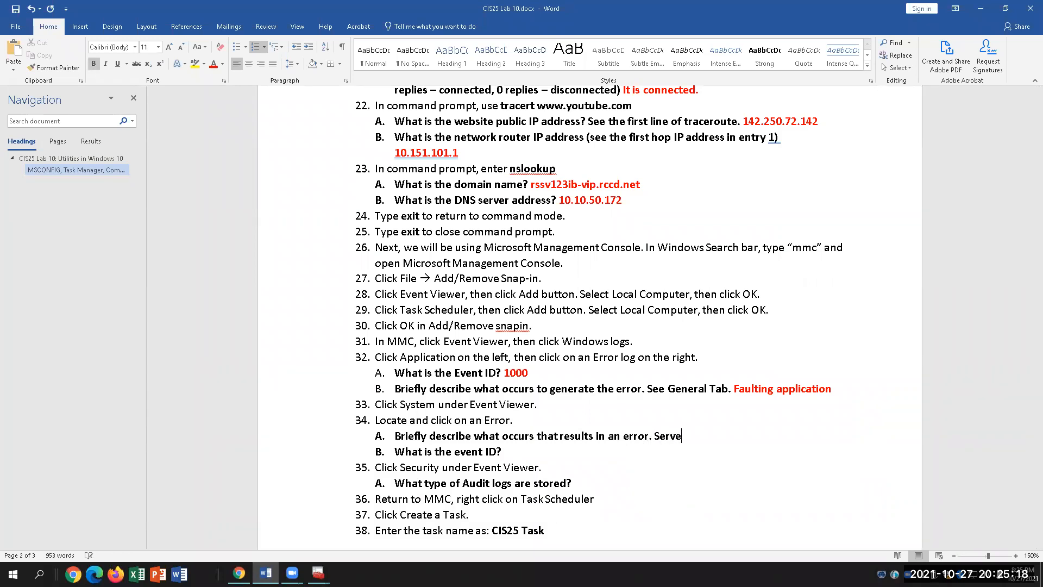
key(BackSpace)
text(ice Controller Mana)
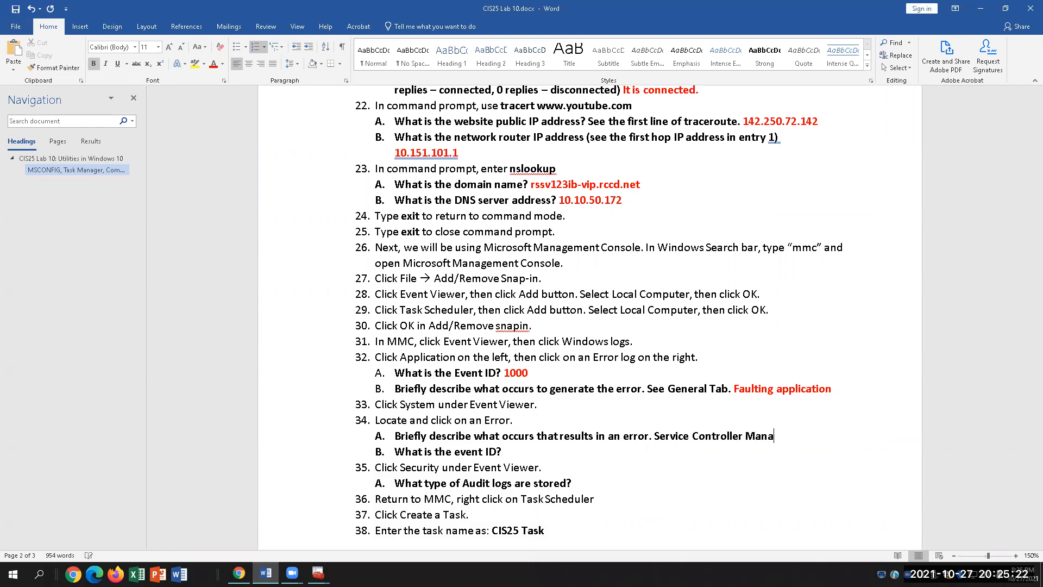
text(ger cannot be found. F)
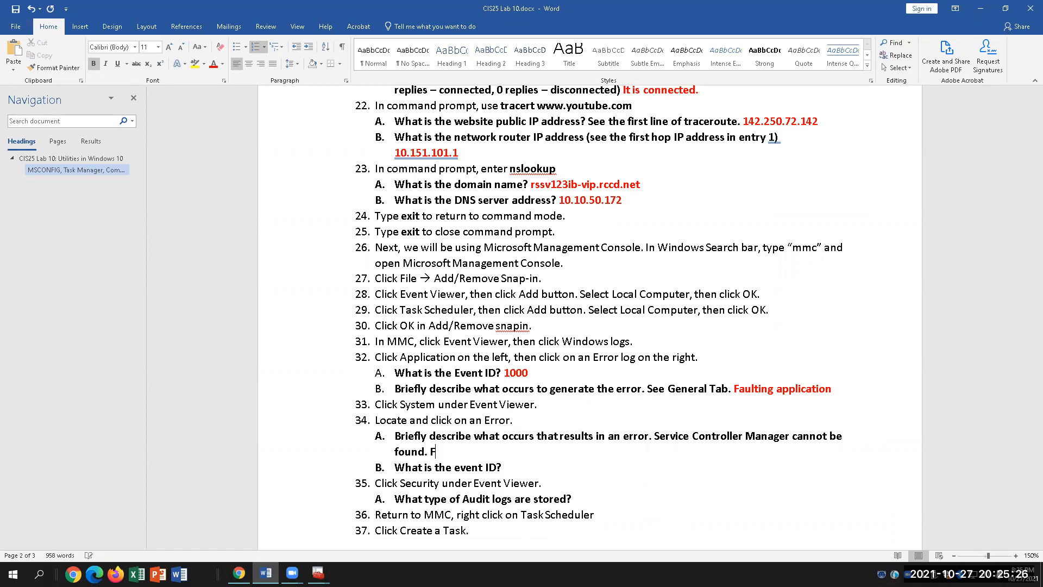
text(ile is corrupted.)
drag(581, 452, 655, 436)
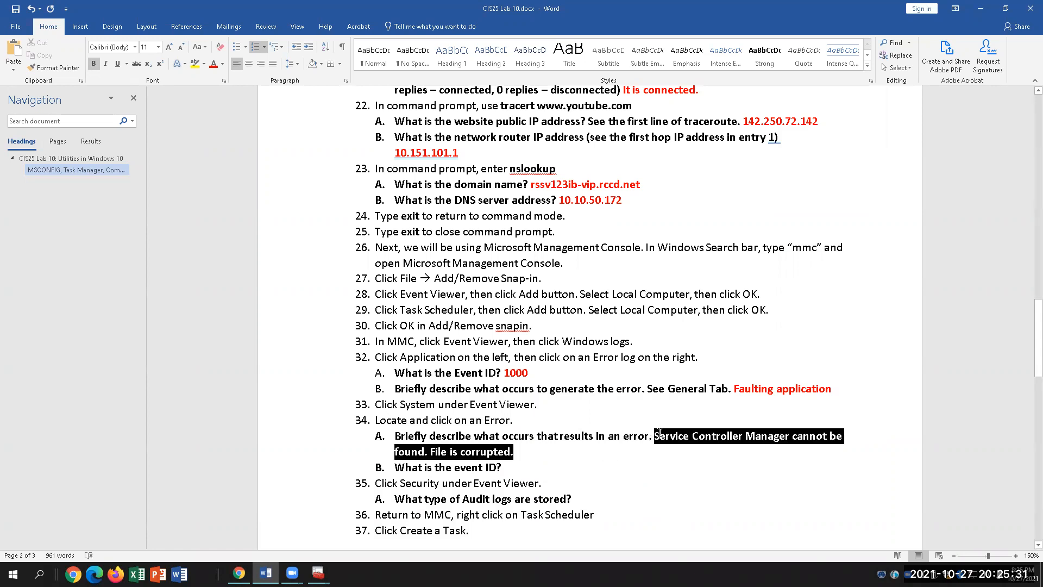
click(213, 64)
- Check the event ID in the open Service Control Manager error properties and answer question 34B with 7024 in red
click(526, 467)
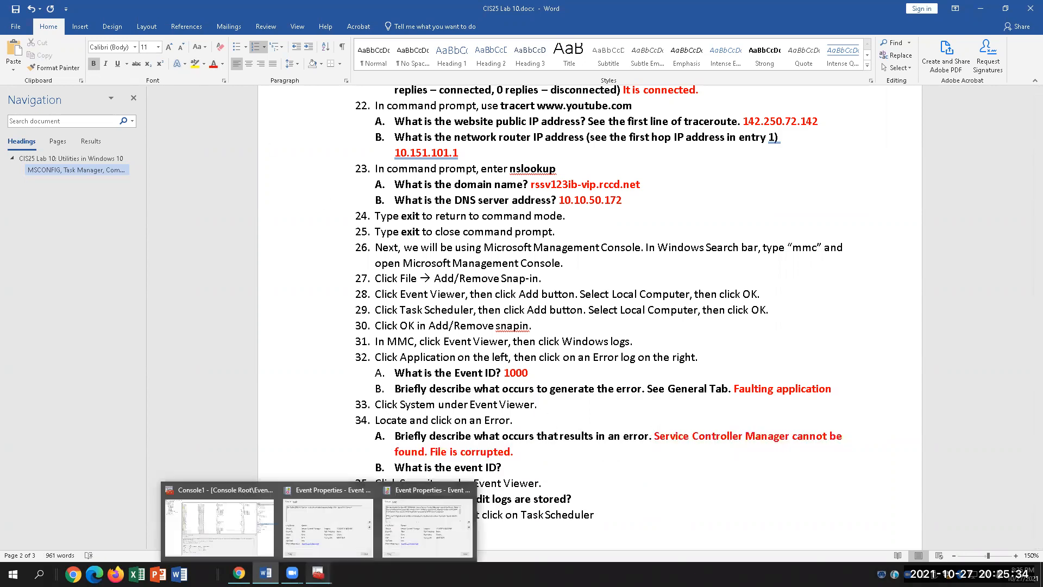
click(319, 573)
click(456, 533)
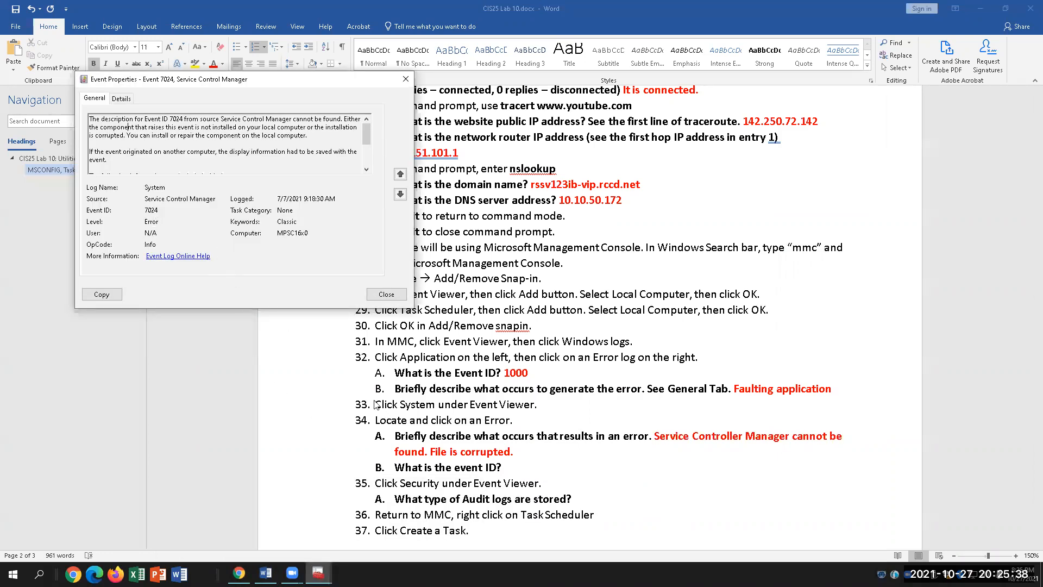
click(530, 466)
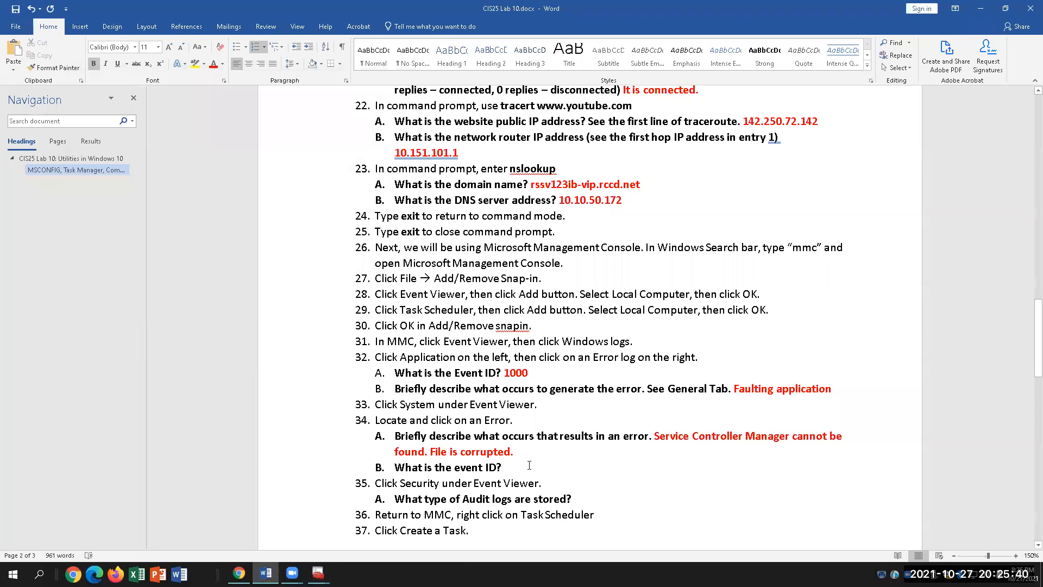
text(7024)
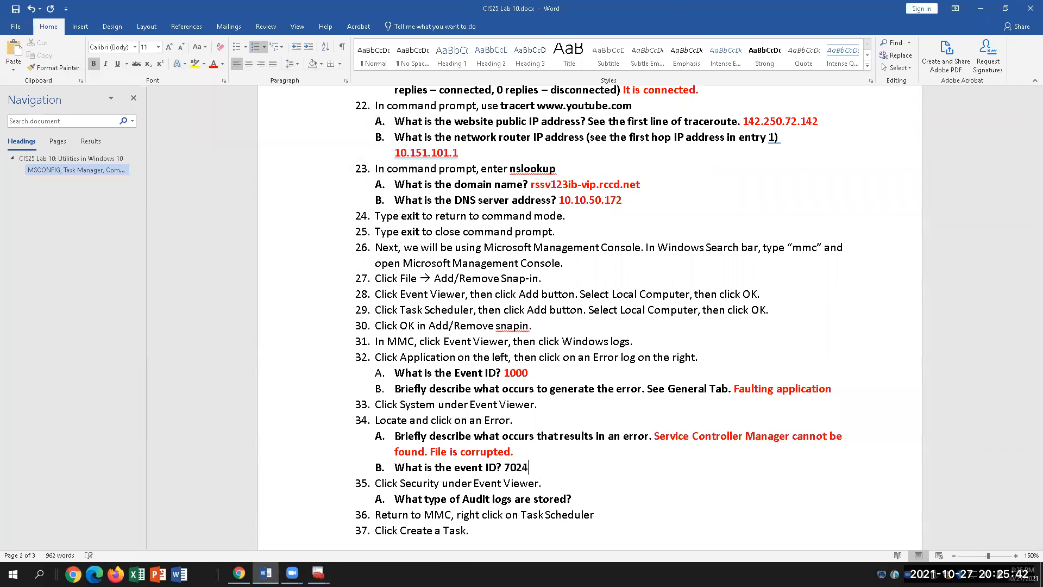
drag(530, 467, 501, 467)
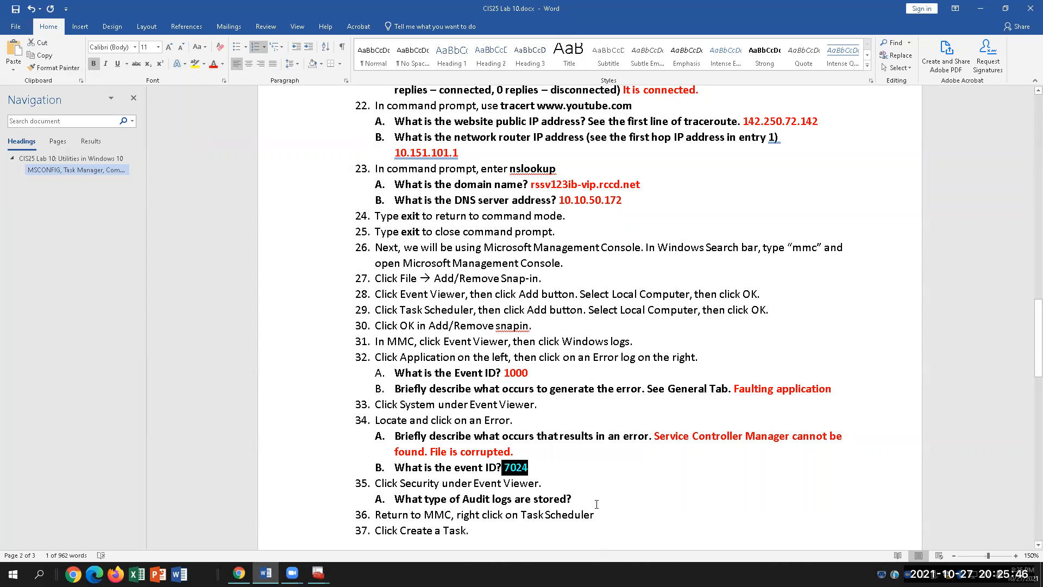
click(642, 463)
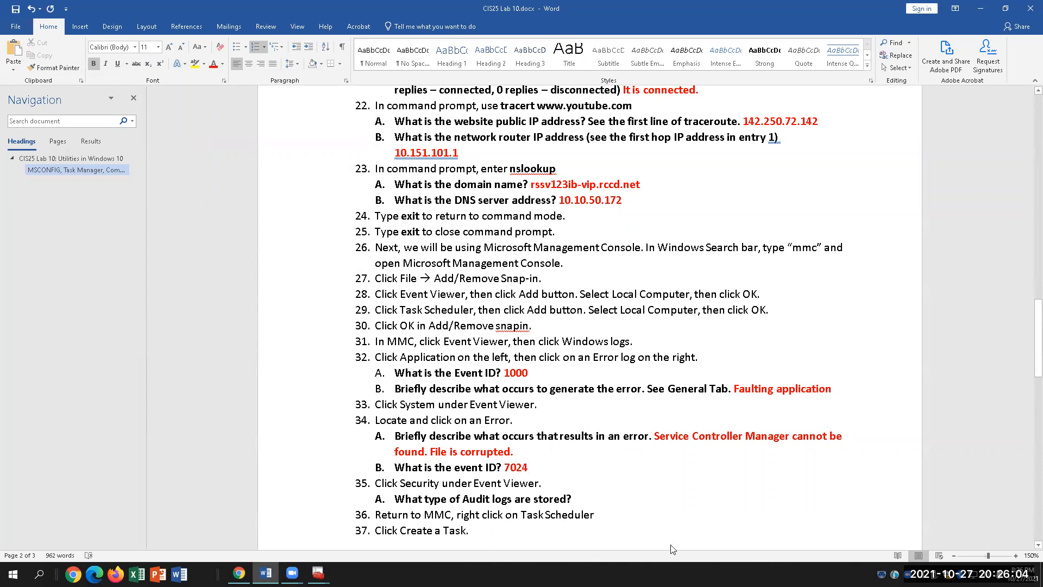
- Close both open Event Properties windows, for the 7024 and 7034 errors
click(318, 572)
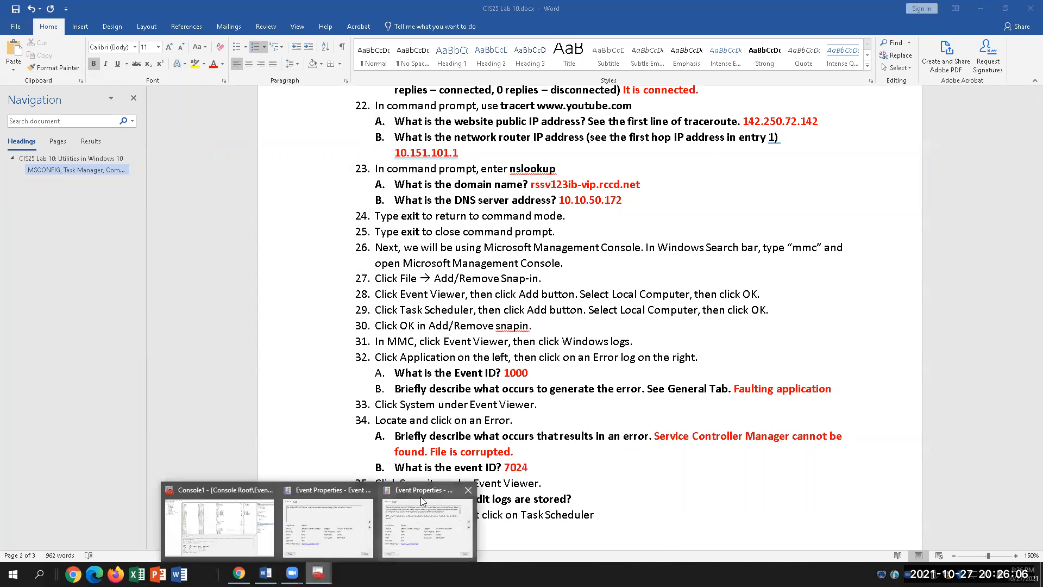
click(434, 522)
click(410, 82)
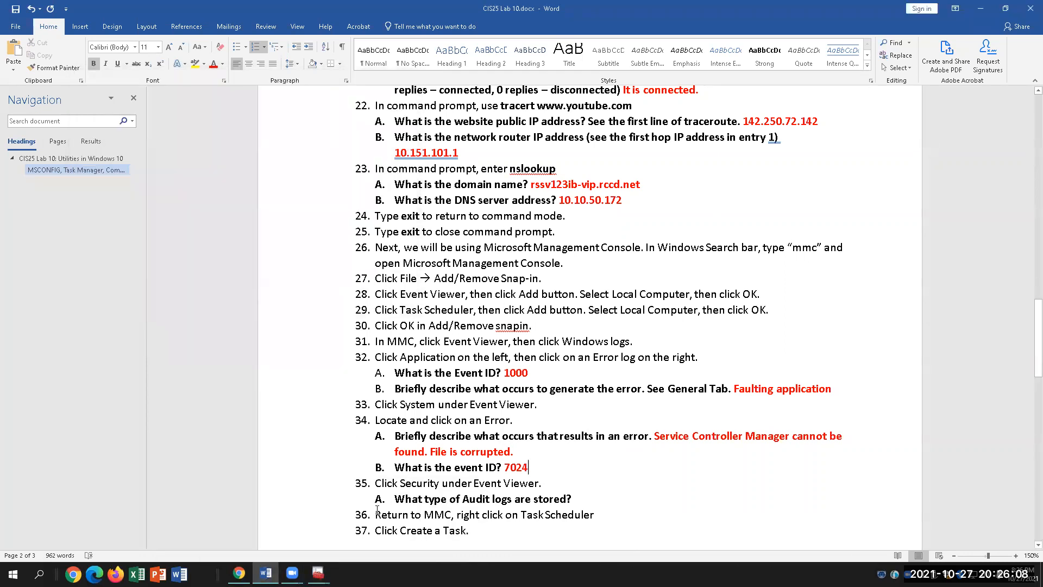
click(318, 573)
click(418, 492)
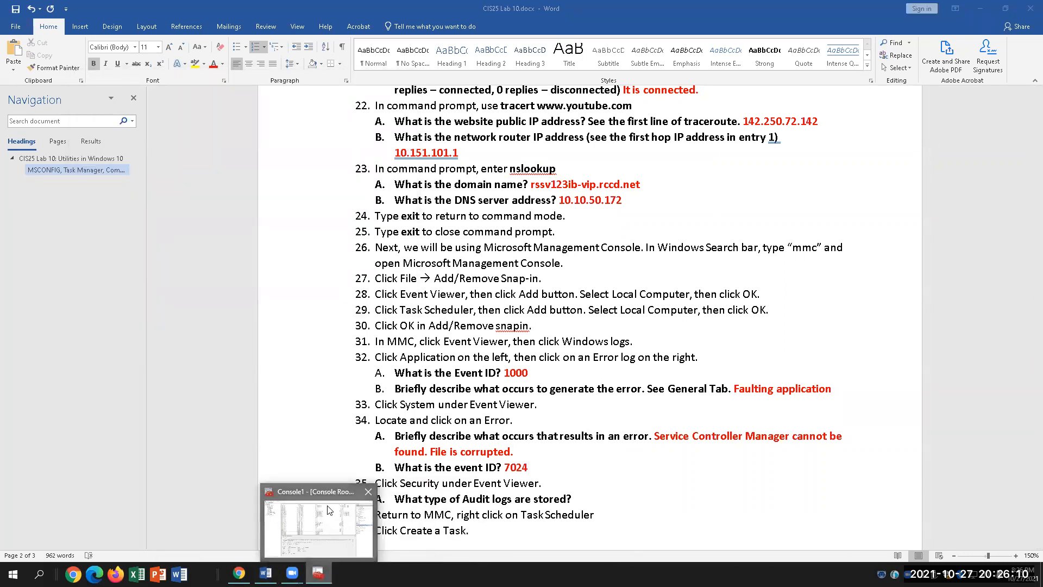
- Switch to the management console, open the Security log under Windows Logs and examine what type of audit entries it stores
click(330, 511)
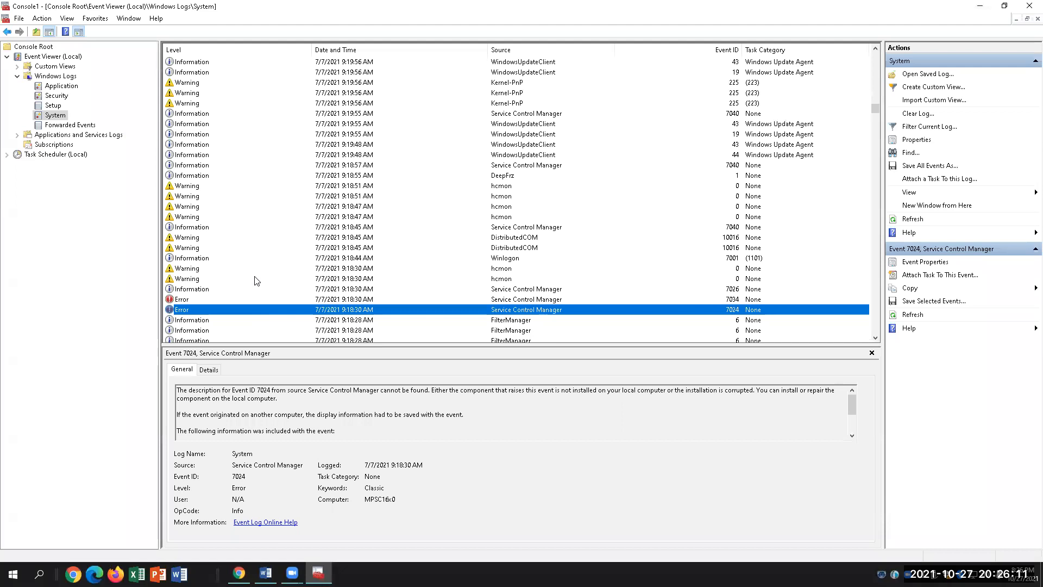
click(56, 96)
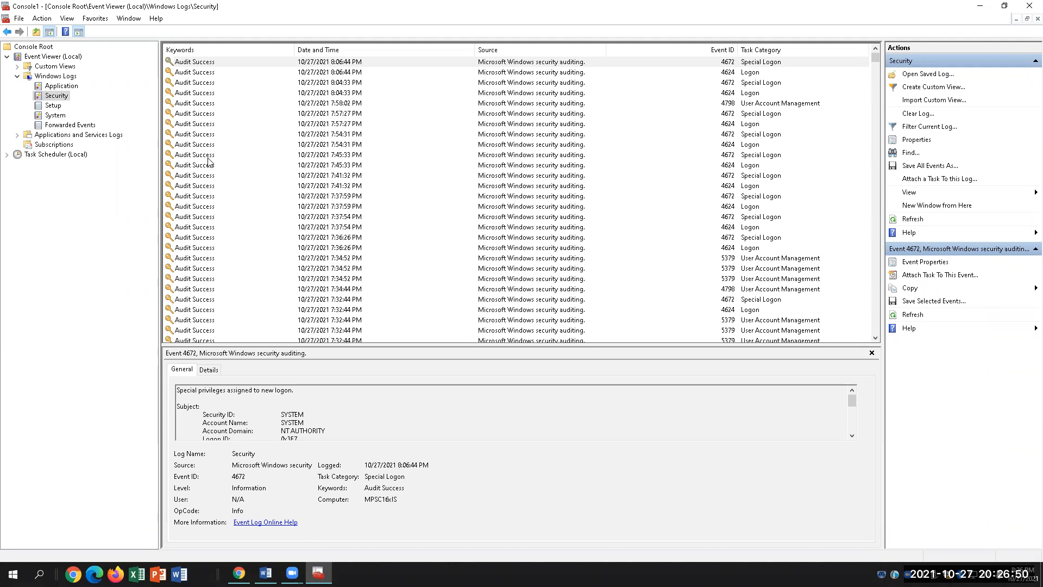
scroll(221, 152, down, 1)
scroll(221, 152, down, 8)
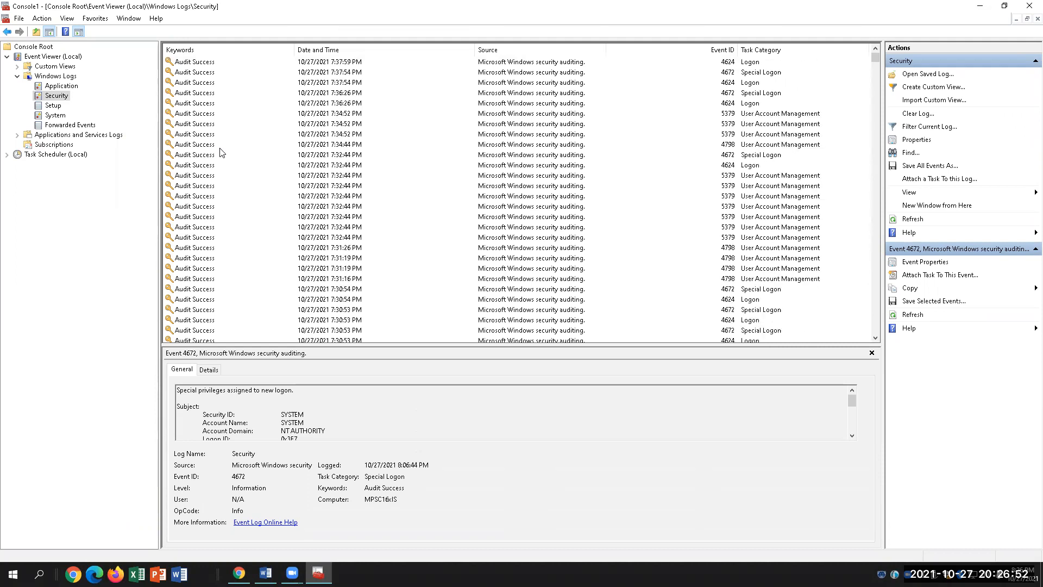
scroll(221, 153, down, 7)
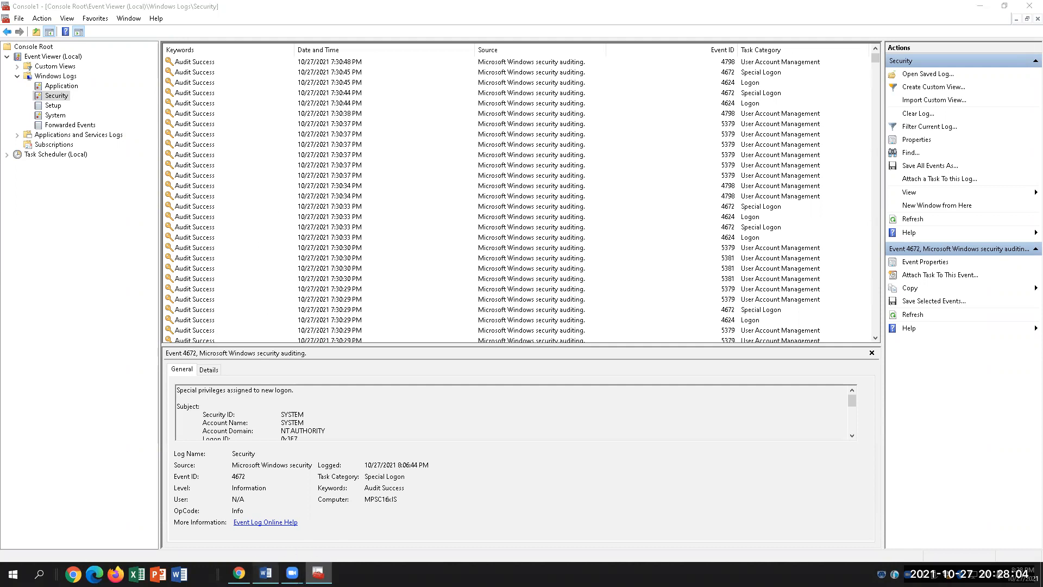
- Switch to Word and answer question 35A with "Success Audit logs" in red
click(265, 572)
scroll(538, 462, down, 1)
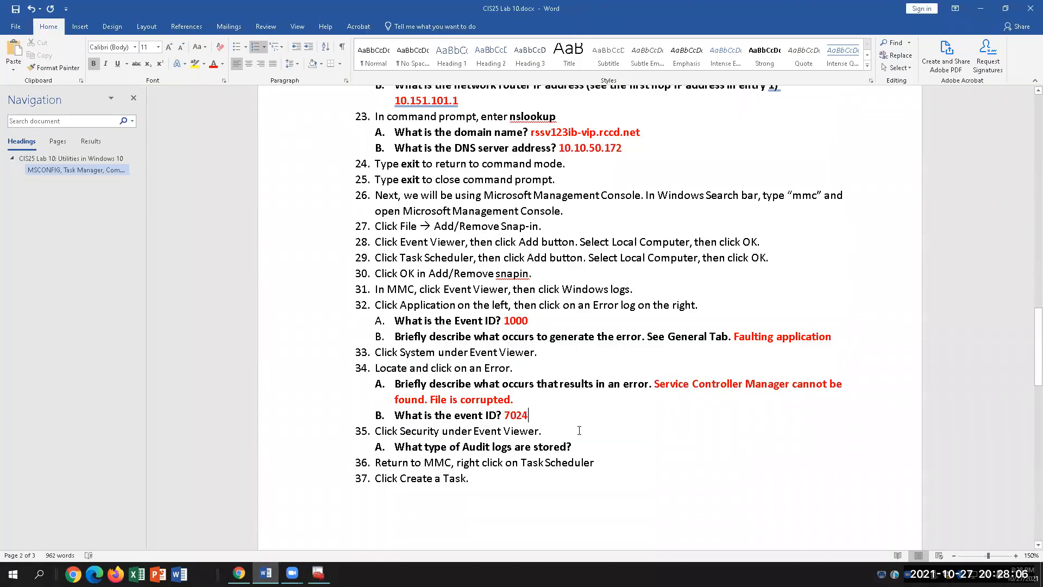
click(585, 447)
text(Success Audit logs)
drag(663, 447, 590, 451)
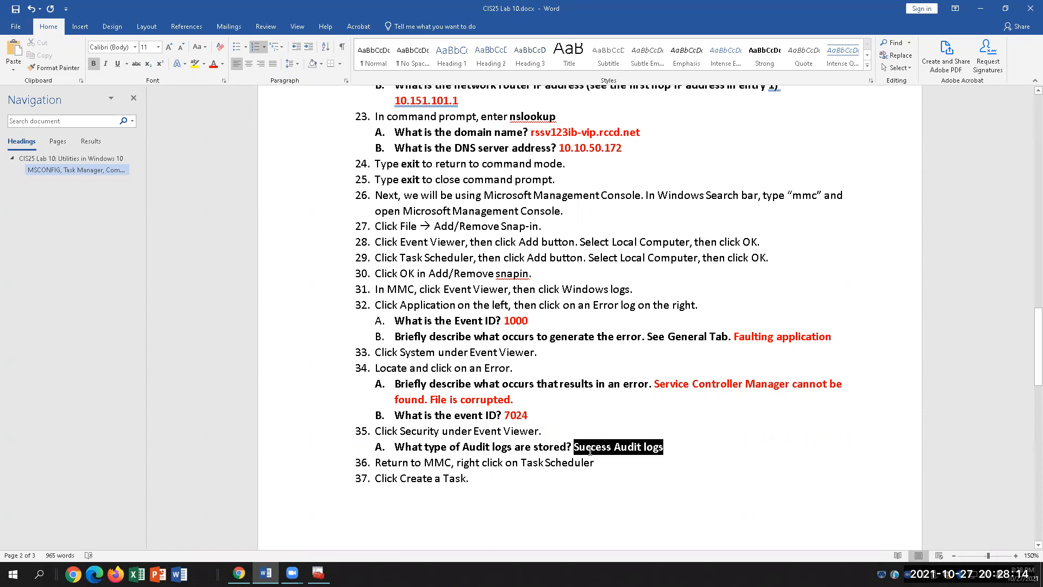
click(213, 64)
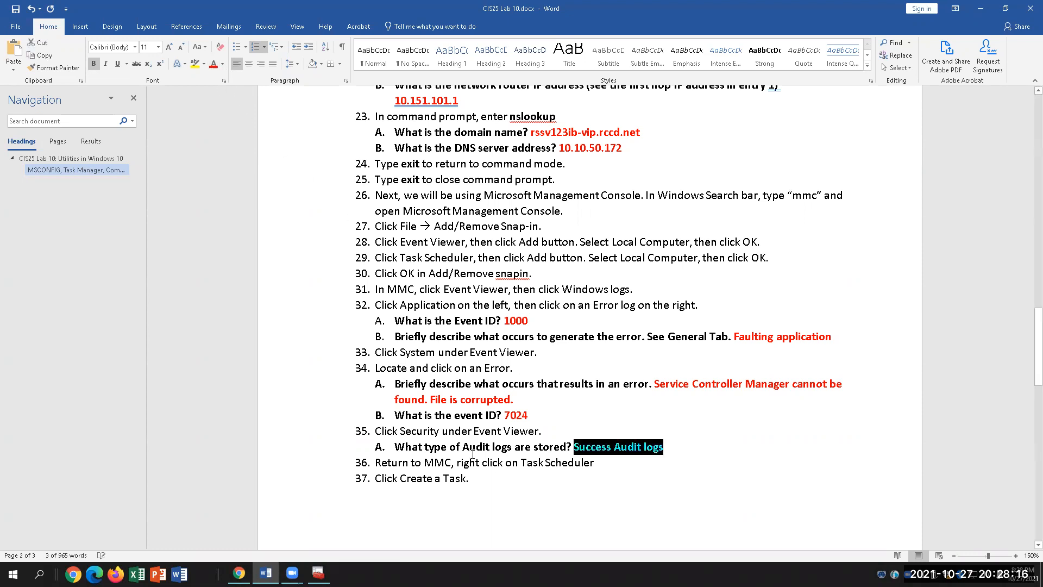
- Recheck the Security log's audit entries in the management console and return to worksheet steps 36 and 37 in Word
click(319, 573)
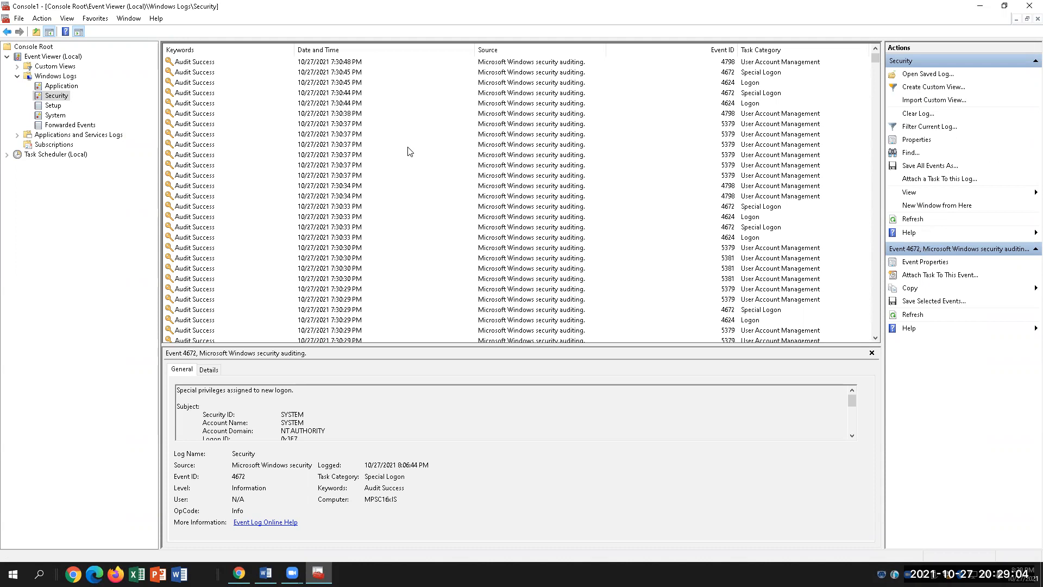
scroll(334, 129, down, 5)
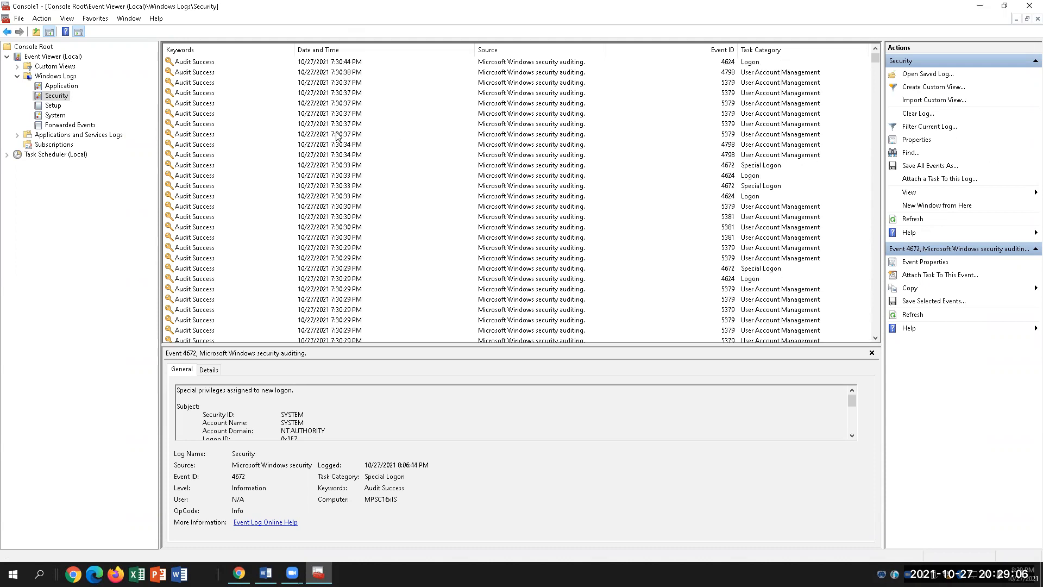
click(266, 573)
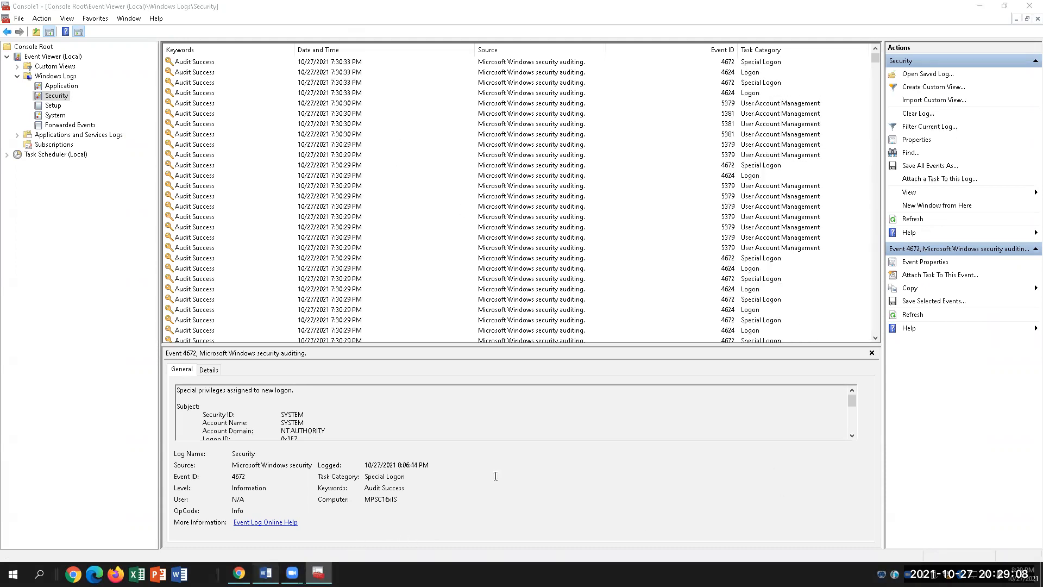
click(507, 477)
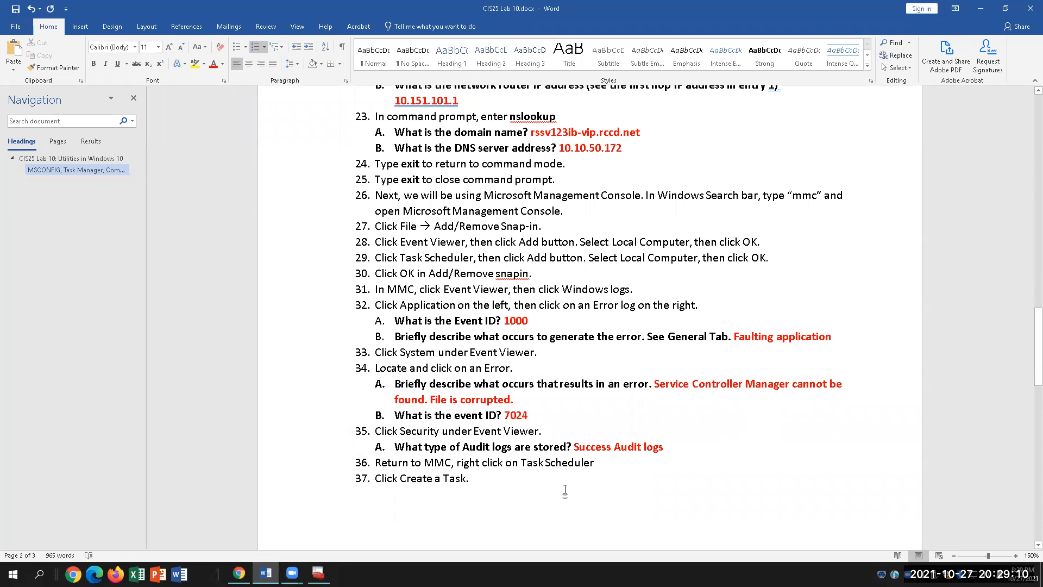
- Return to the management console, collapse Windows Logs, and expand and open Task Scheduler (Local)
click(318, 573)
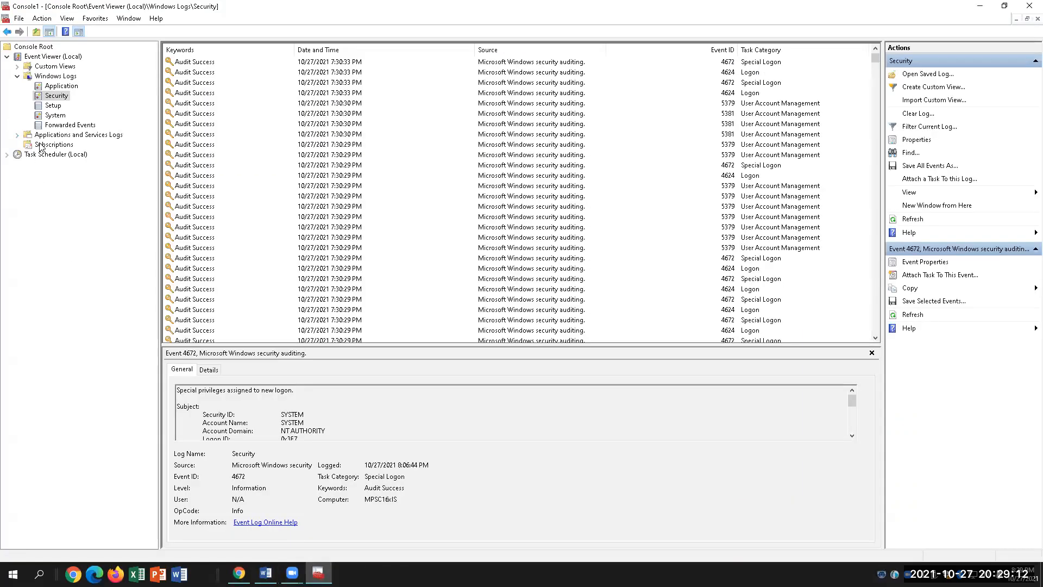
click(17, 76)
click(10, 106)
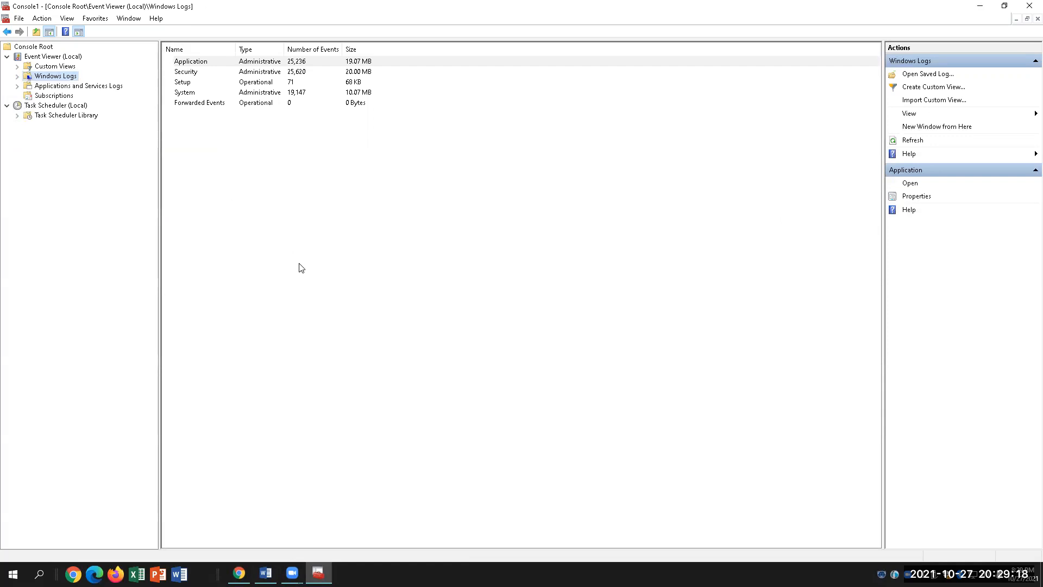
click(69, 106)
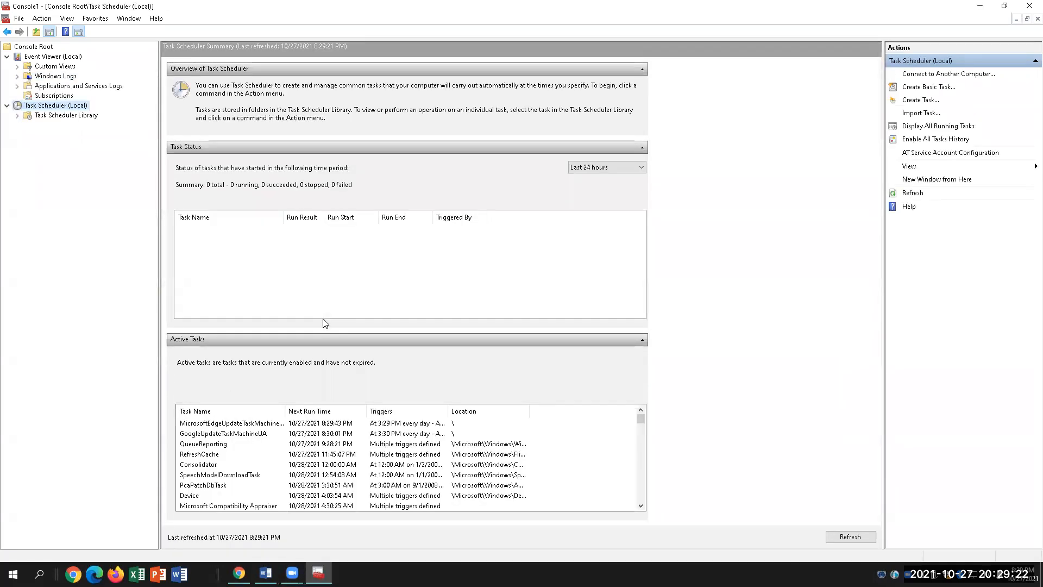
- Read the worksheet's task creation instructions from step 36 onward in Word and return to the management console
click(265, 573)
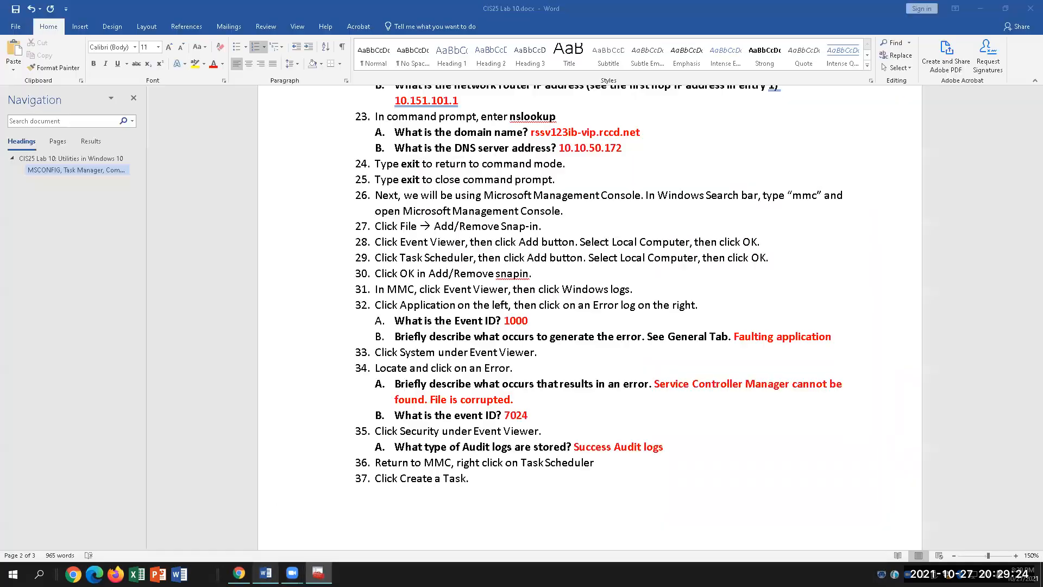
scroll(589, 466, down, 4)
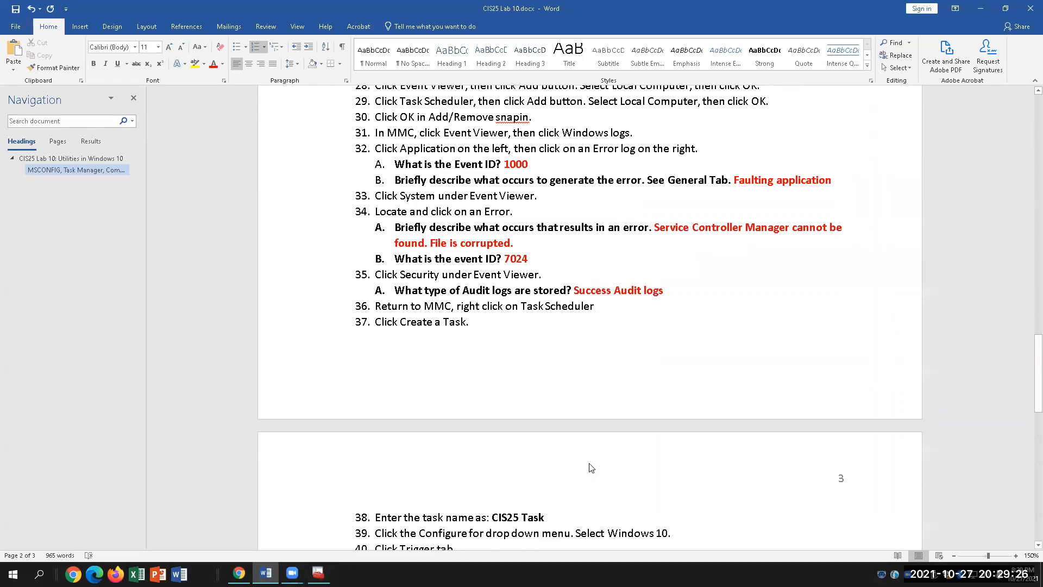
click(318, 573)
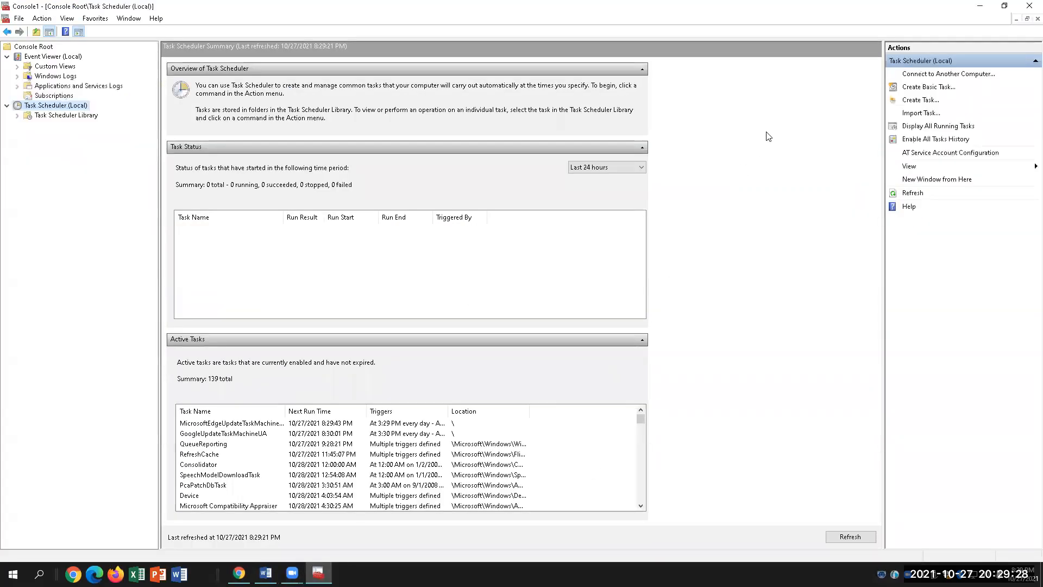
- Start a full (not basic) new task, name it "CIS25 Task" as the worksheet specifies, and configure it for Windows 10
click(935, 90)
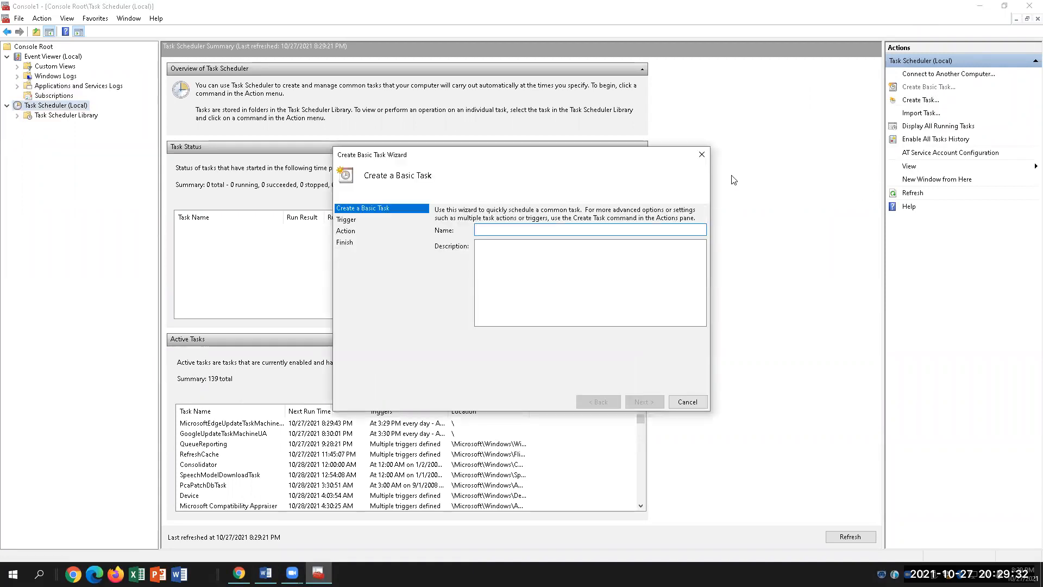
click(701, 154)
click(922, 100)
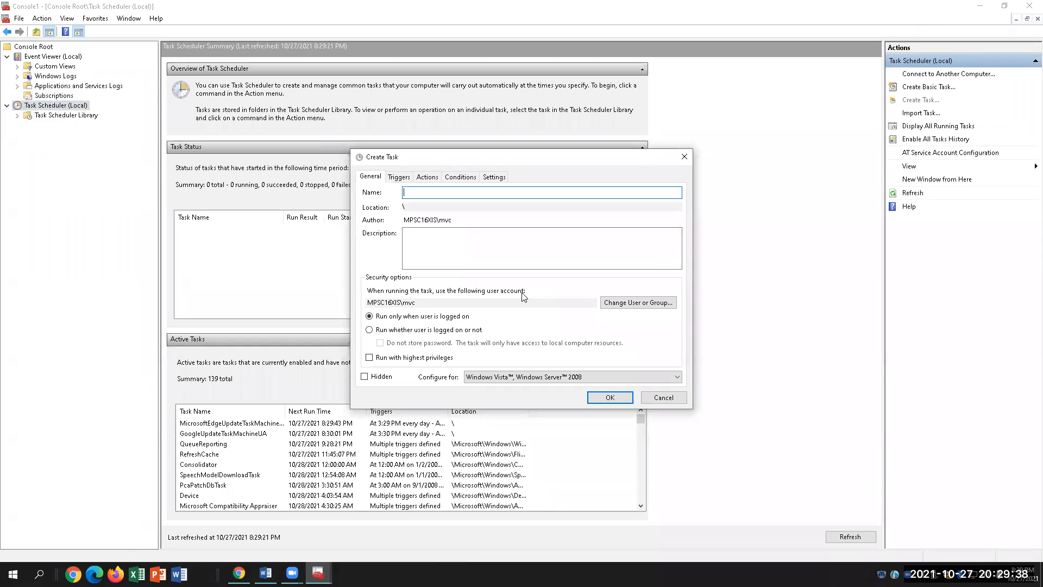
text(CIS25)
click(265, 574)
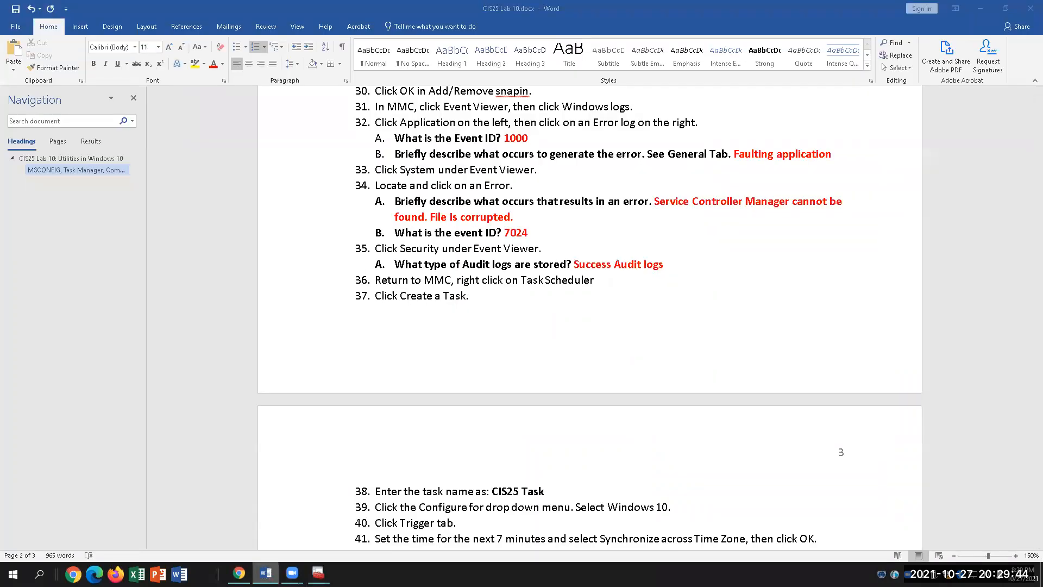
key(alt+Tab)
text(Task)
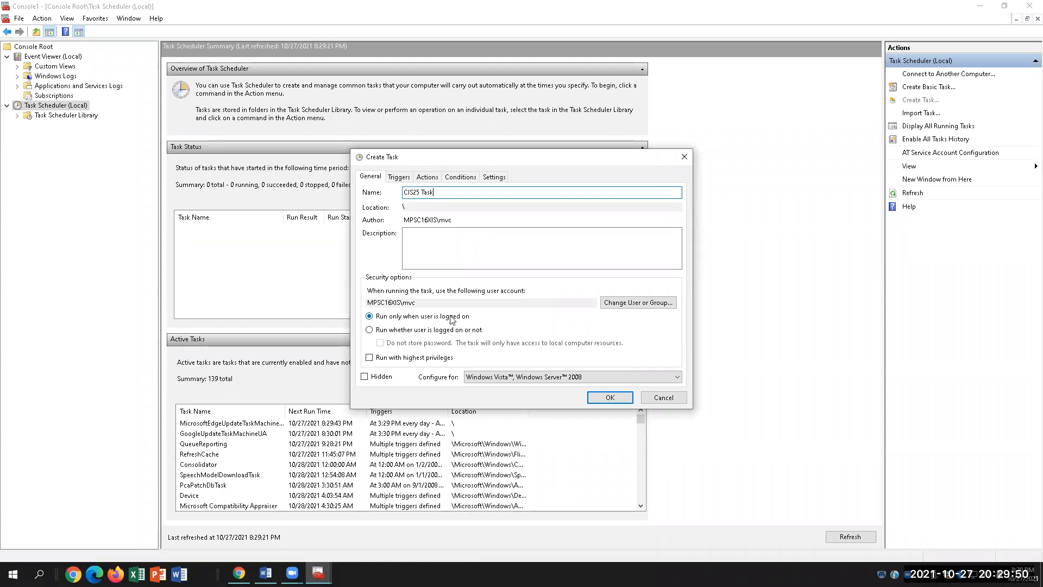
click(545, 378)
click(515, 388)
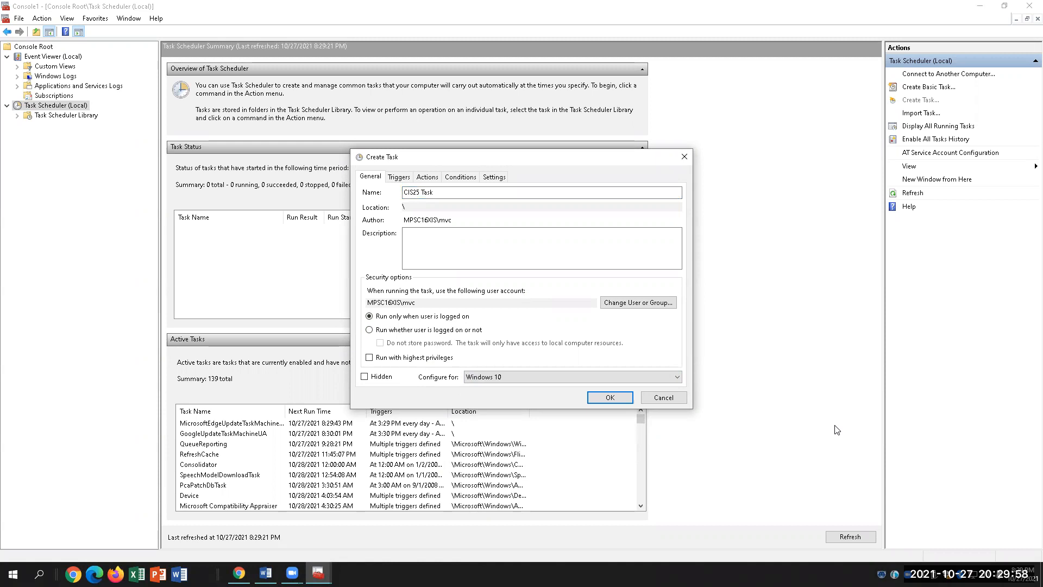
- Start a new one-time trigger for the task and set its start time to 8:35:03 PM
click(398, 177)
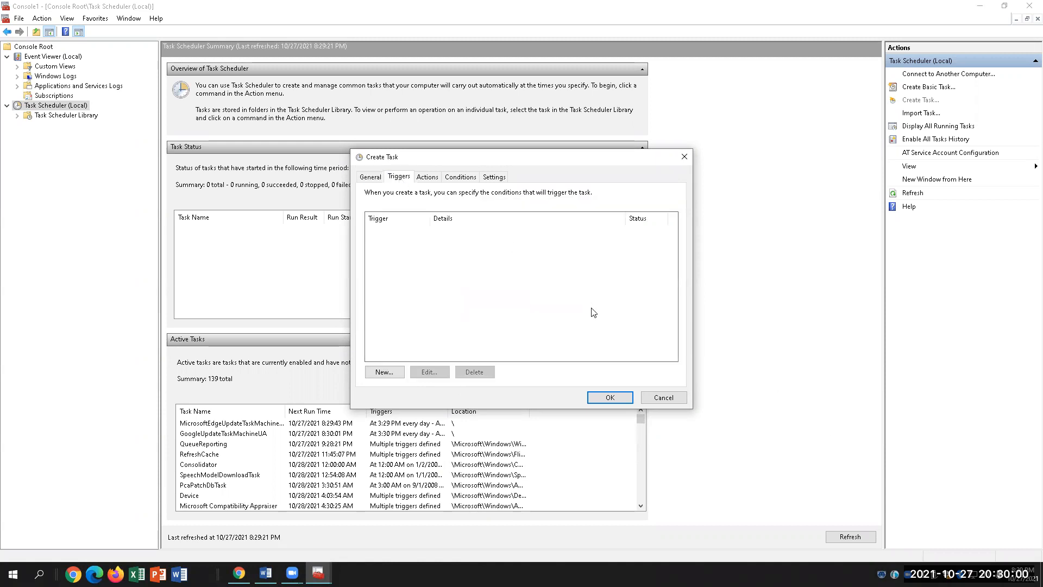
click(384, 372)
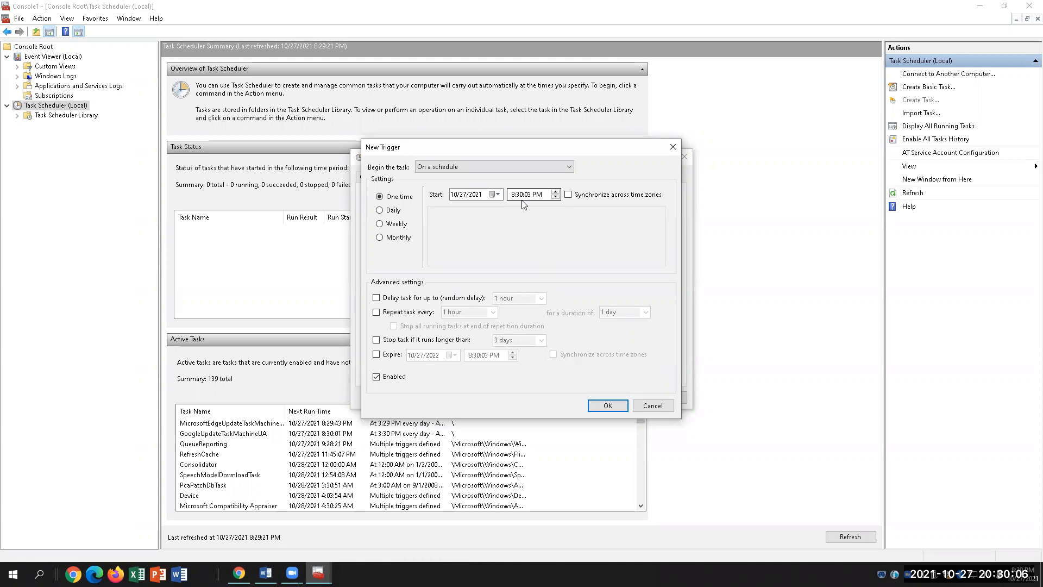
click(555, 191)
text(8)
click(556, 191)
click(556, 192)
click(556, 191)
click(556, 192)
click(555, 192)
- Switch to Word and read worksheet steps 38 to 48 for the trigger and action settings
click(266, 573)
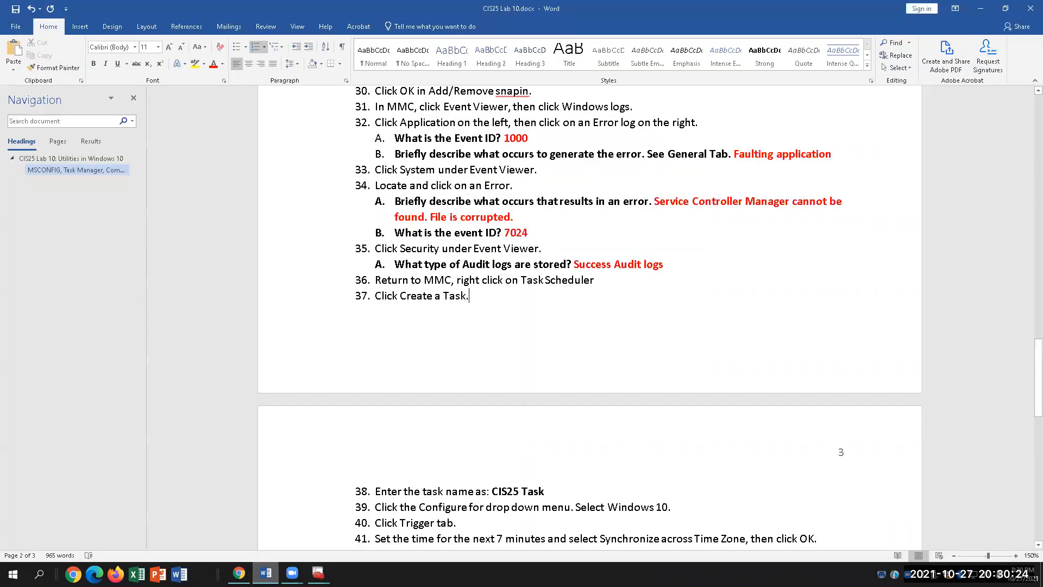
scroll(412, 510, down, 4)
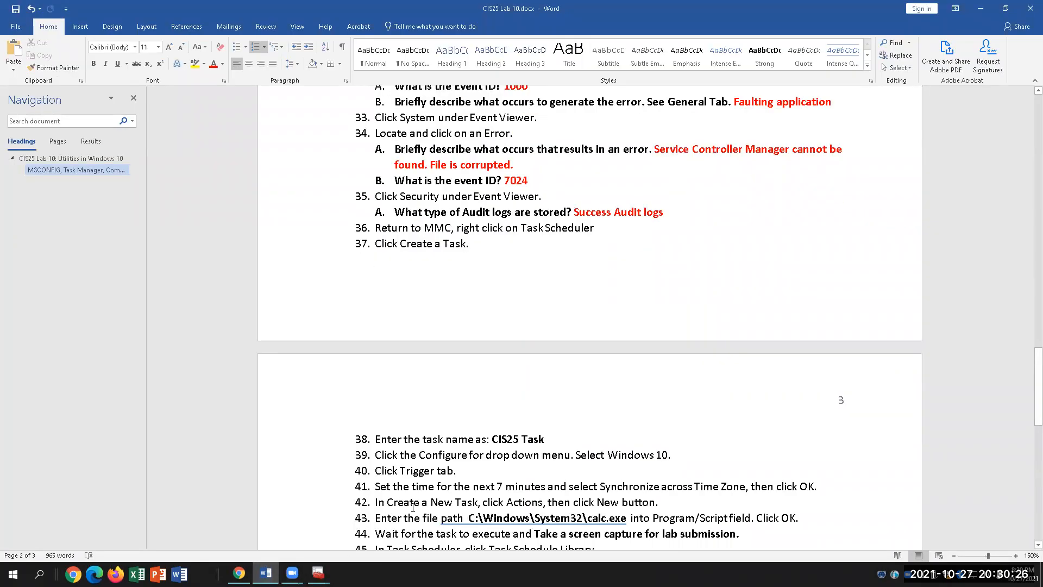
scroll(413, 508, down, 2)
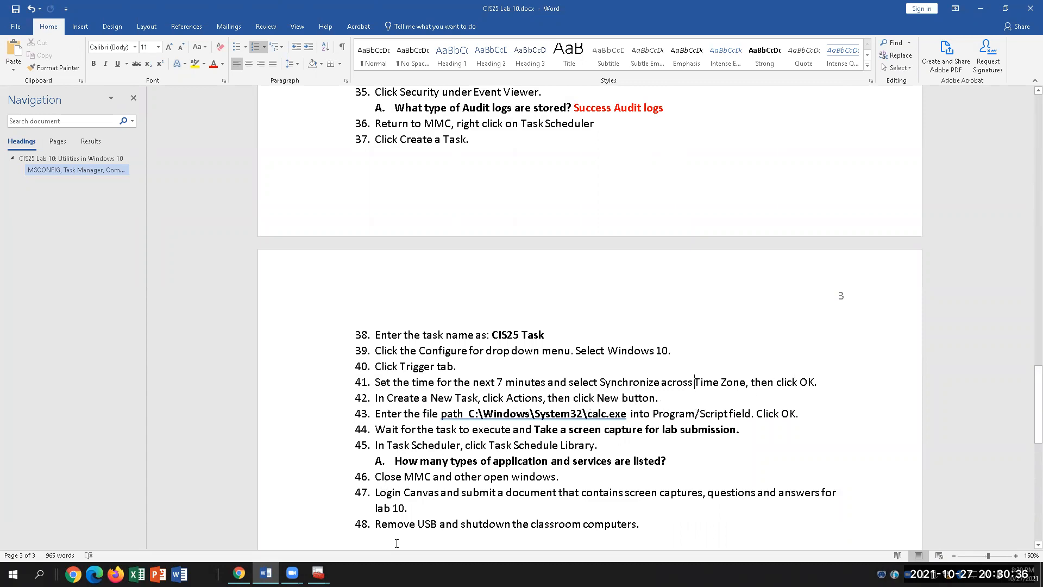
- Return to the new trigger in the management console, enable synchronization across time zones and accept the trigger
click(319, 573)
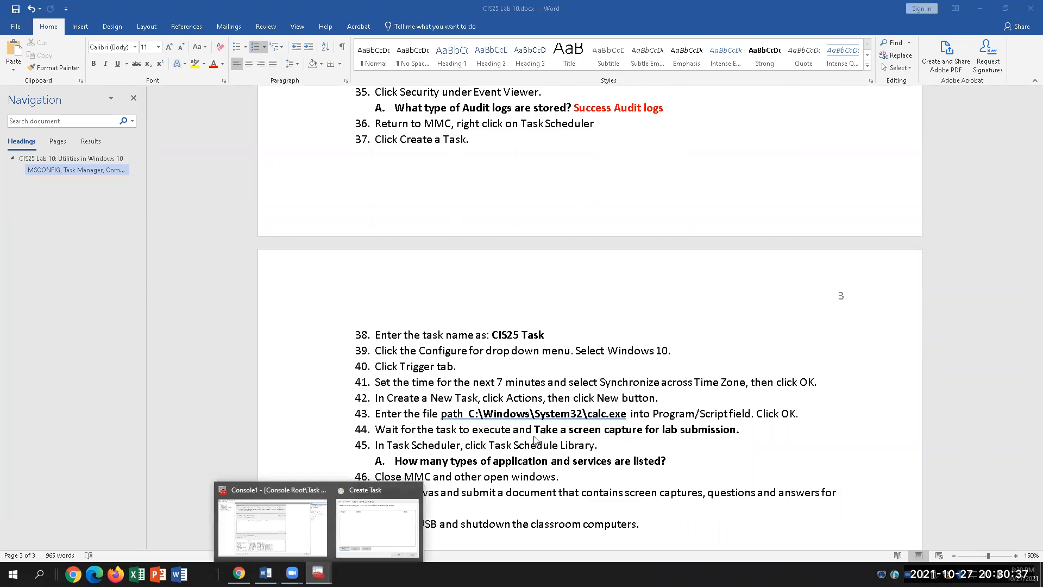
click(290, 532)
click(568, 196)
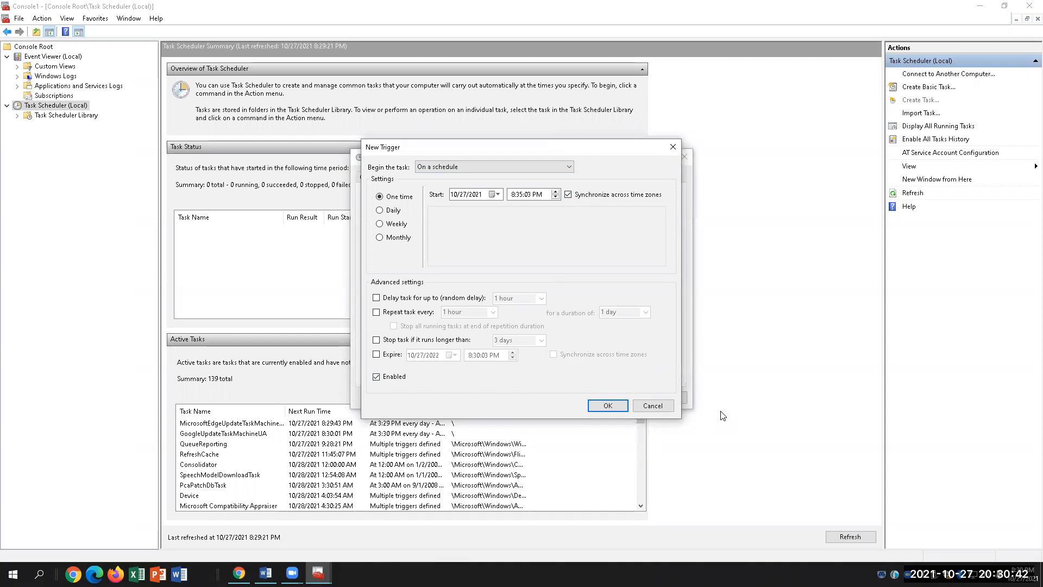
click(605, 411)
- Review the task's Actions and Triggers lists and check the worksheet's next instruction in Word
click(429, 180)
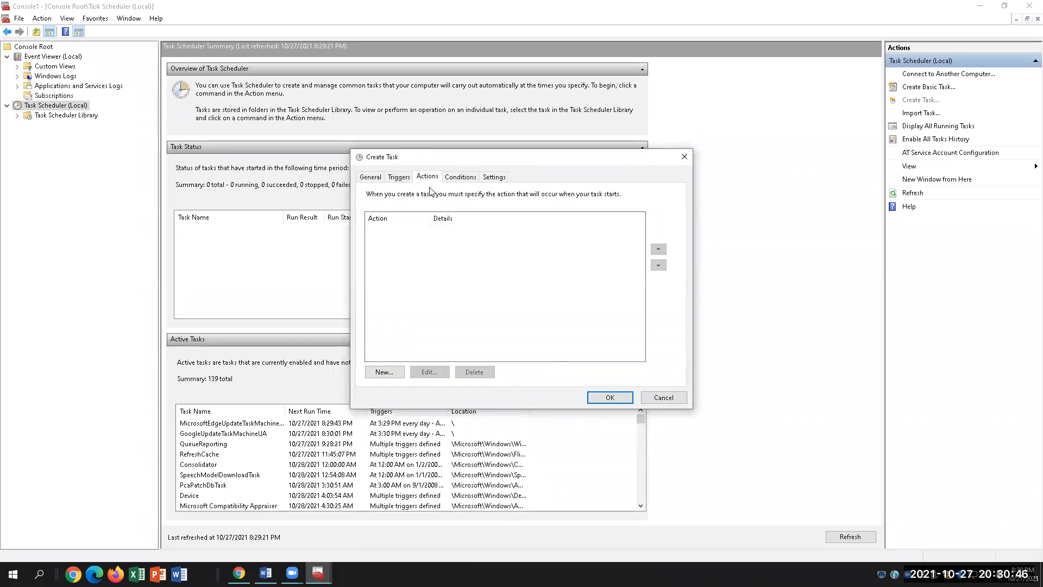
click(398, 178)
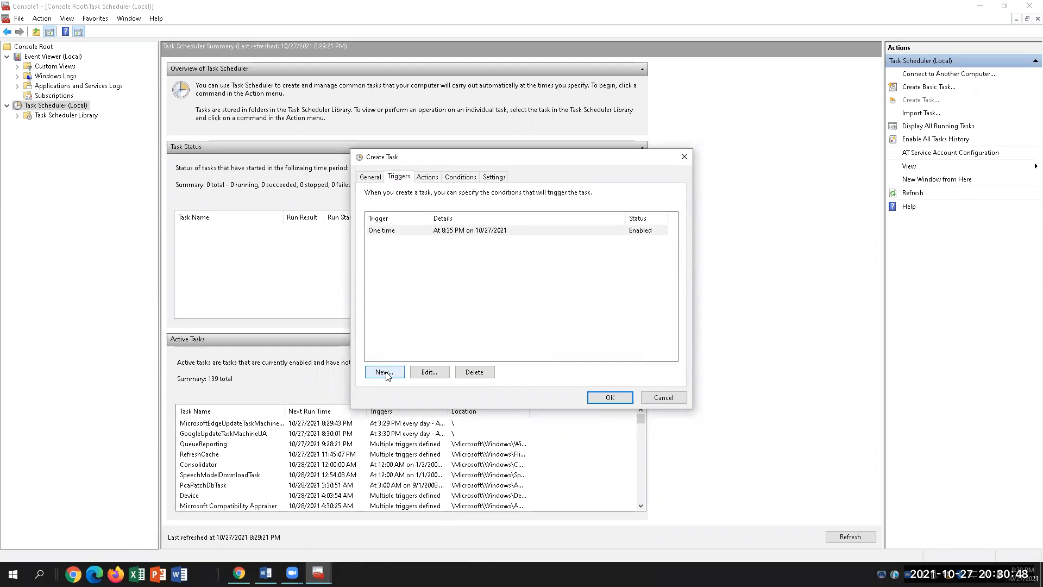
click(409, 231)
click(265, 573)
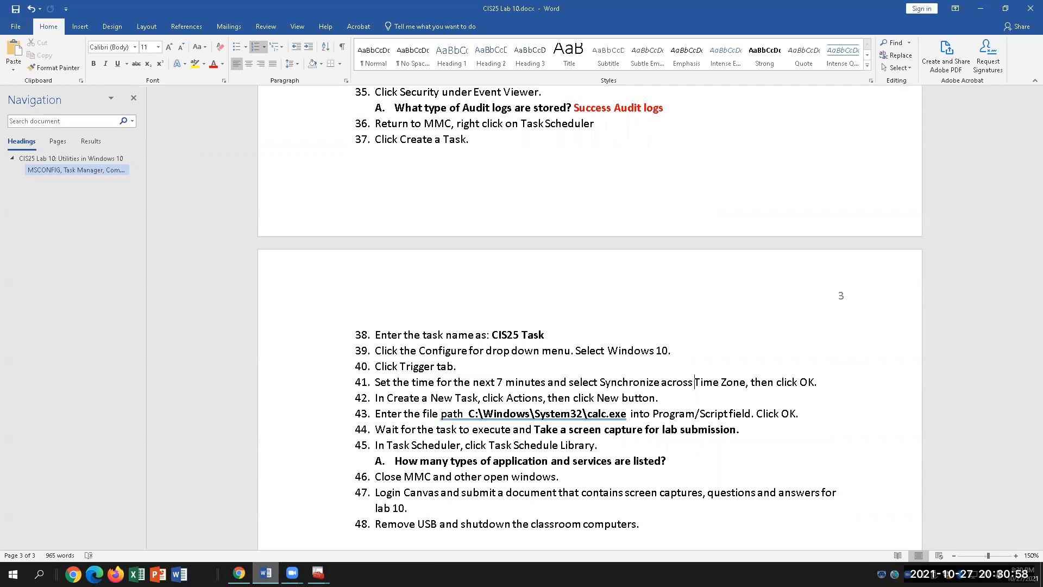
key(alt+Tab)
- Start a new program action for the task and copy the path C:\Windows\System32\calc.exe from worksheet step 43 in Word
click(428, 176)
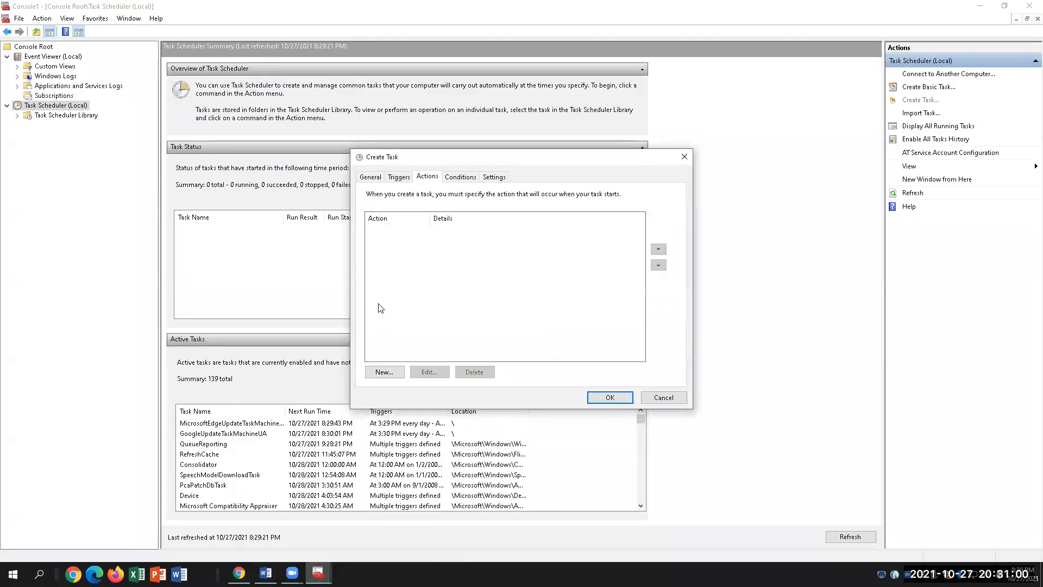
click(384, 372)
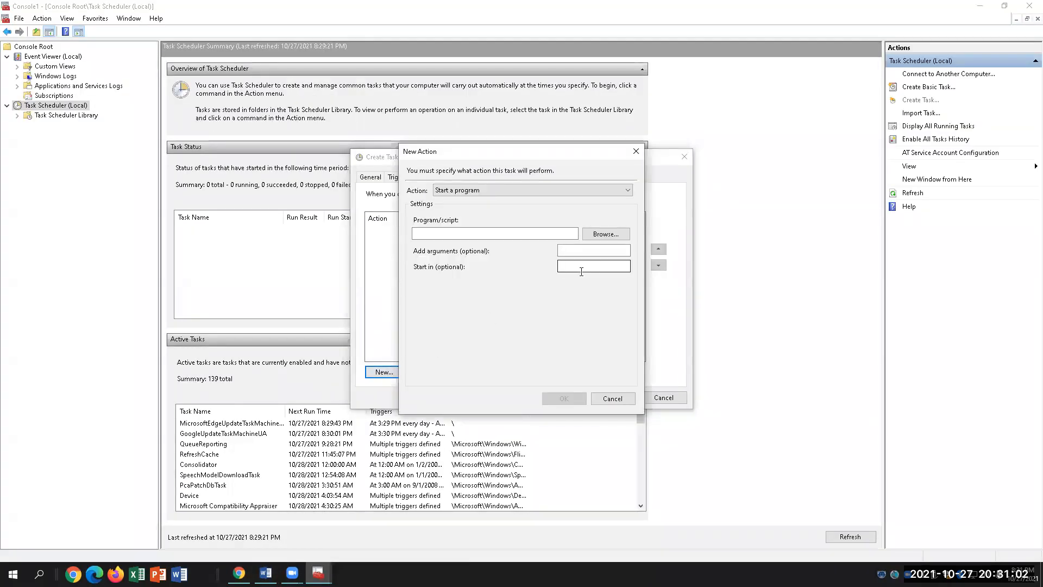
click(501, 234)
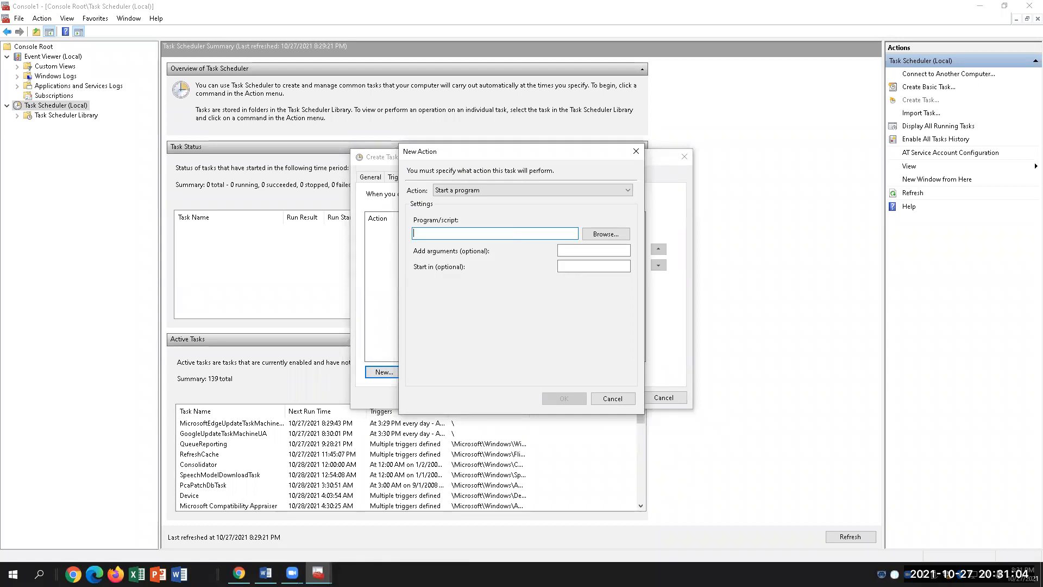
key(alt+Tab)
drag(627, 412, 468, 415)
key(ctrl+c)
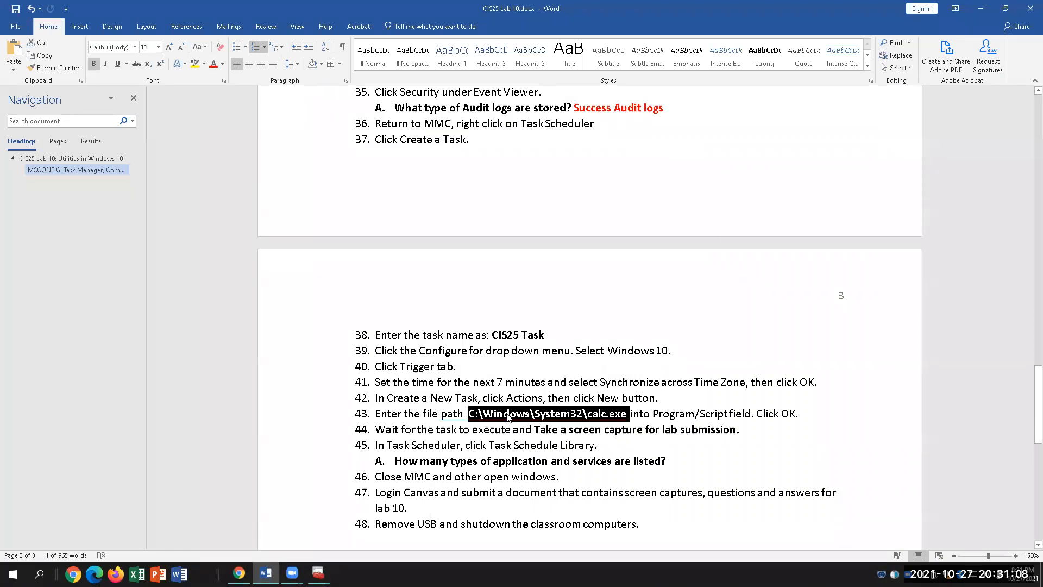
right_click(508, 416)
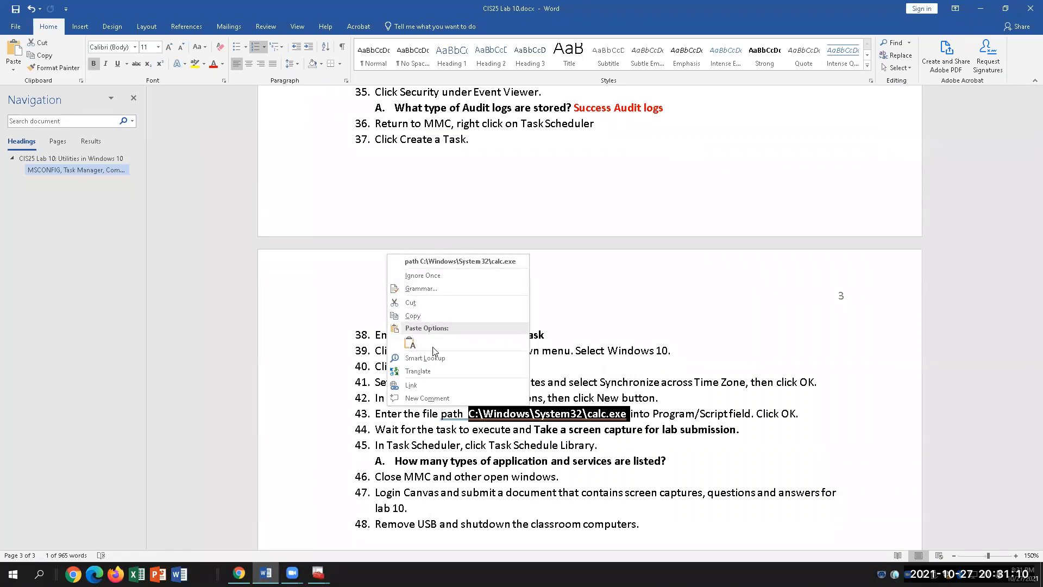
click(428, 316)
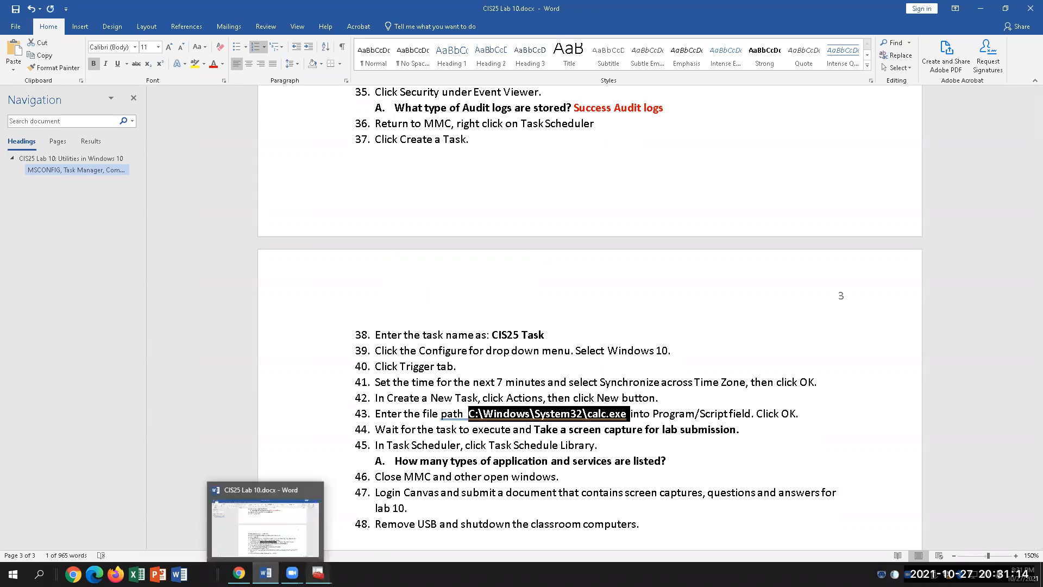
- Switch back to the management console, set the action's program to C:\Windows\System32\calc.exe, and accept the action and the task
click(317, 573)
click(379, 538)
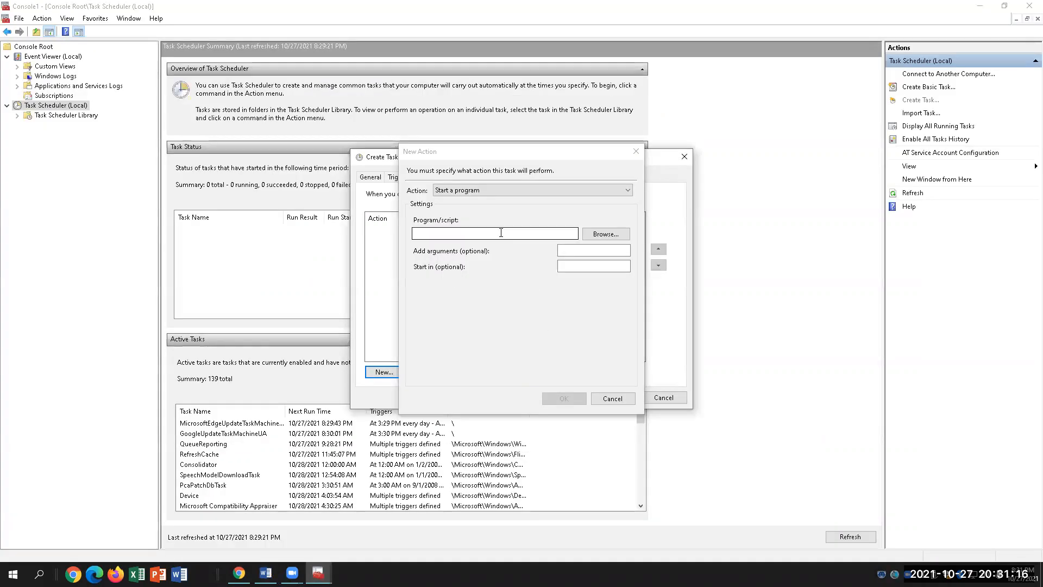
right_click(500, 234)
click(527, 280)
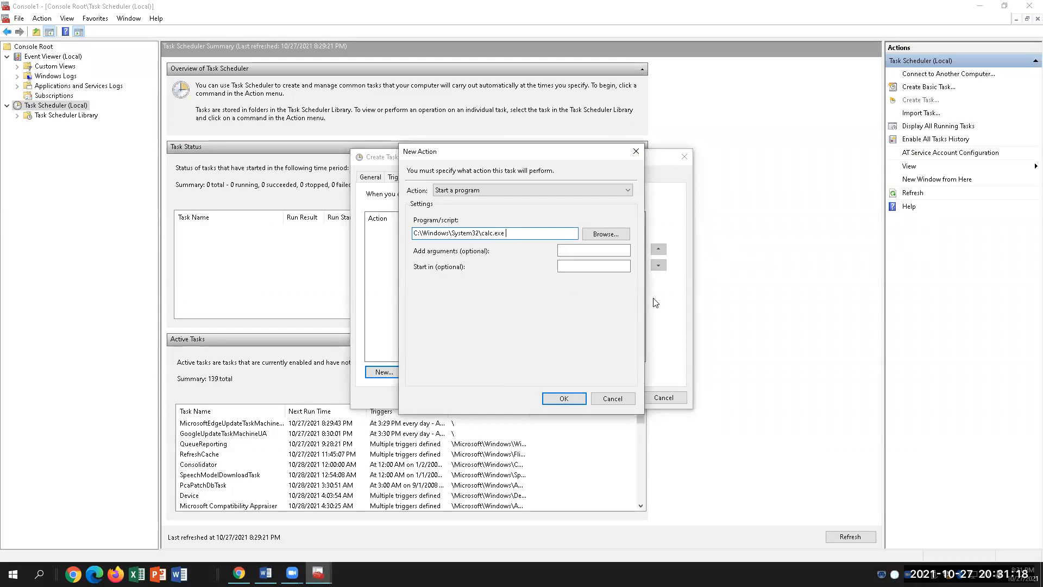
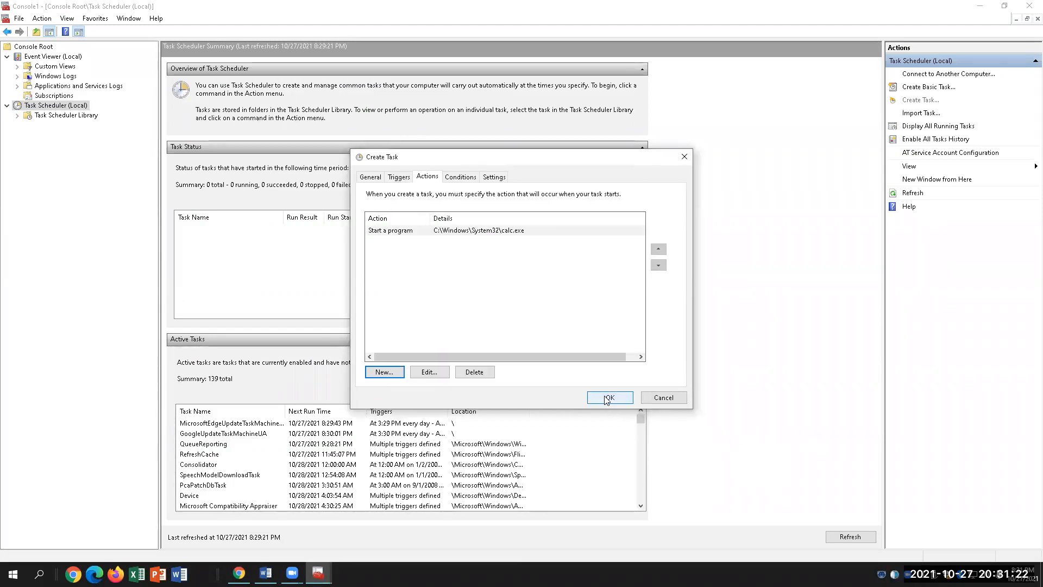
click(607, 398)
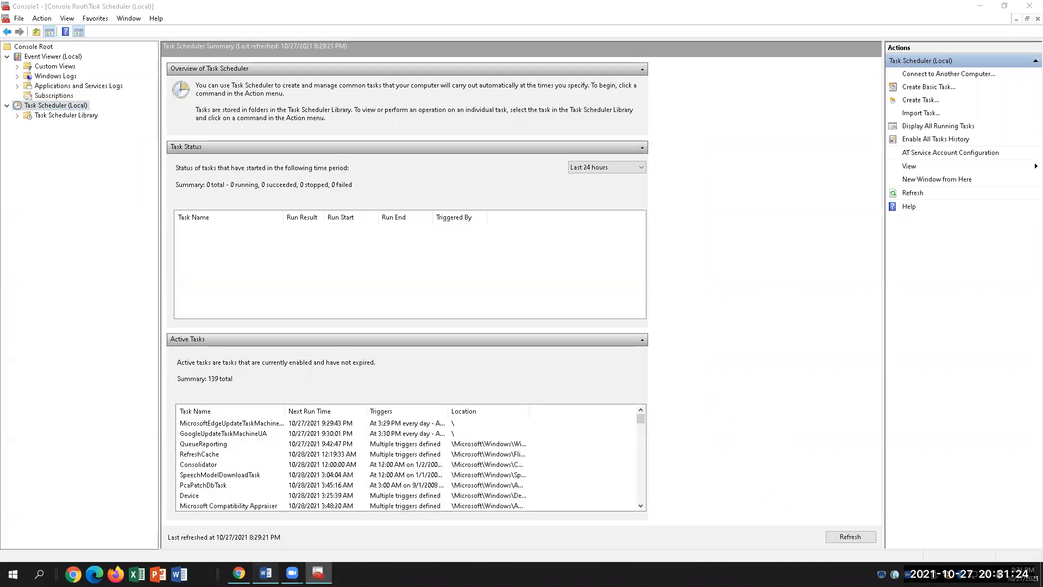
- Review worksheet steps 44 and 45 in Word and inspect CIS25 Task in the management console's Task Scheduler Library
click(265, 573)
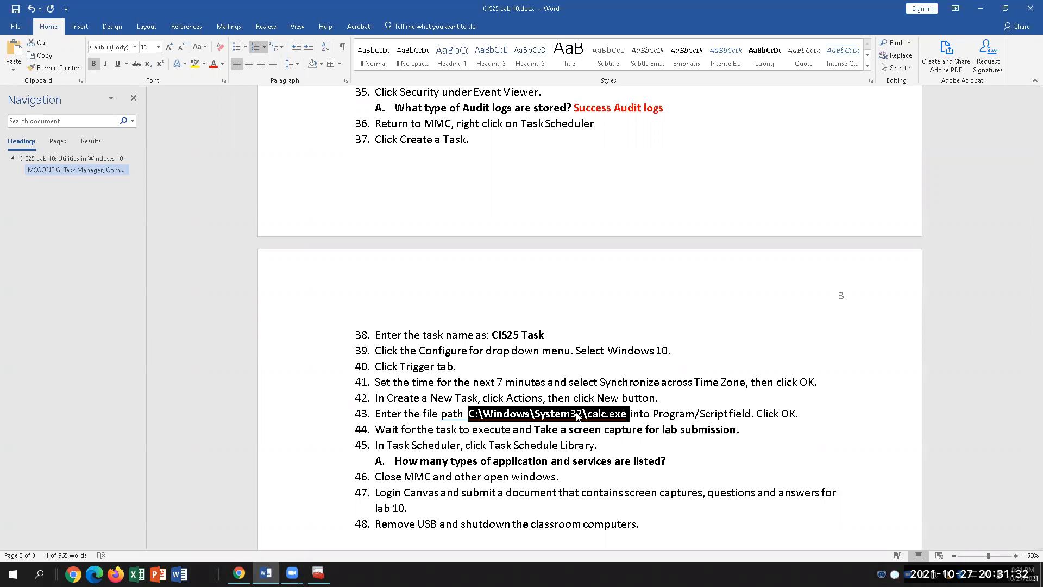
click(718, 413)
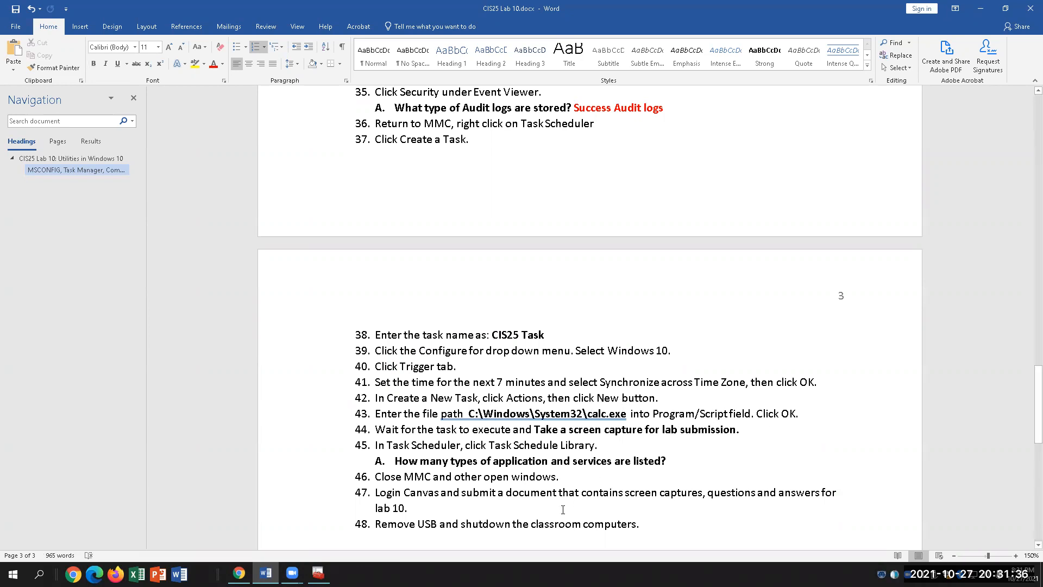
mouse_move(318, 573)
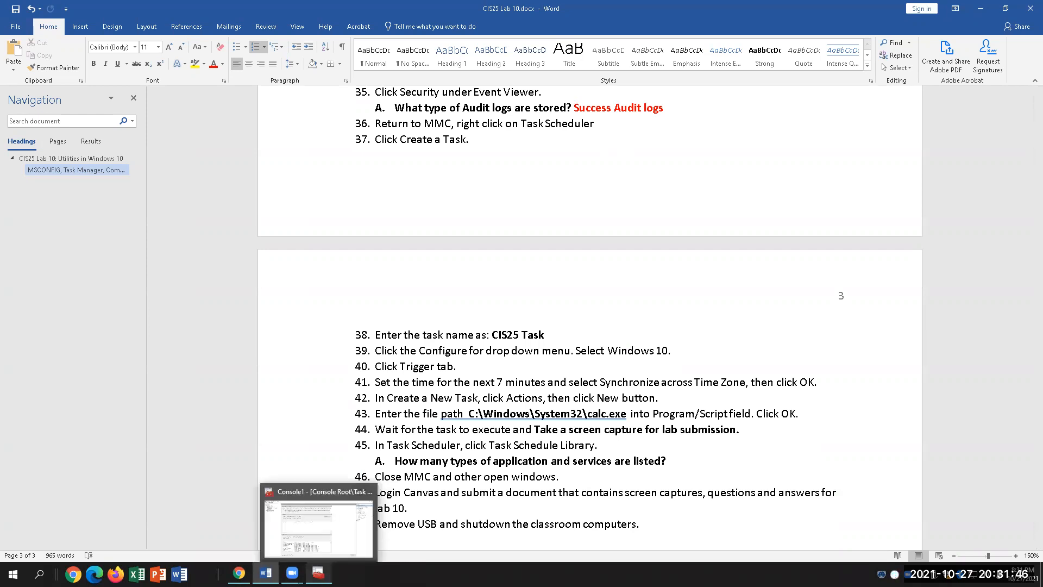
click(318, 573)
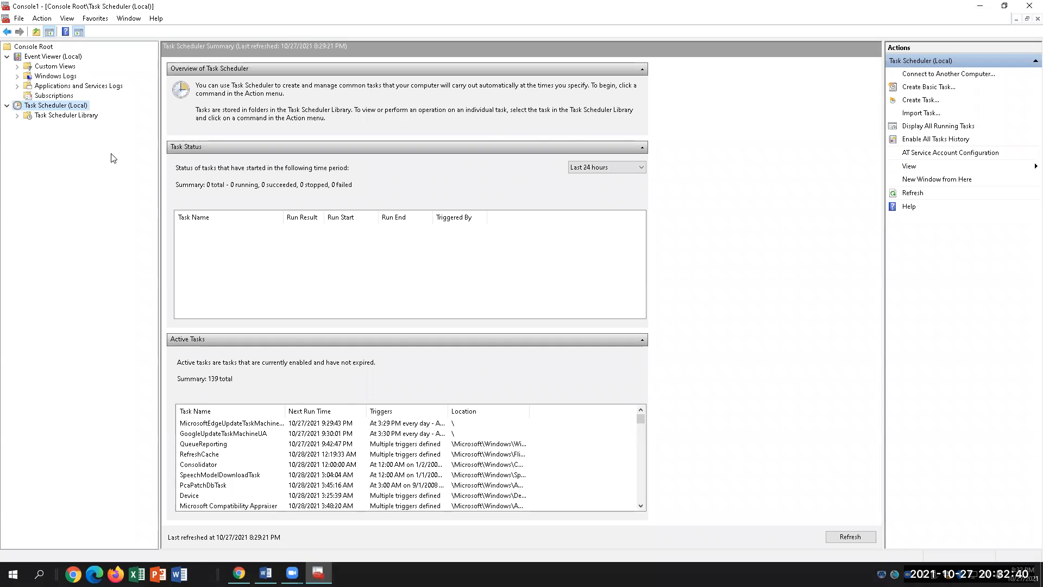
click(63, 116)
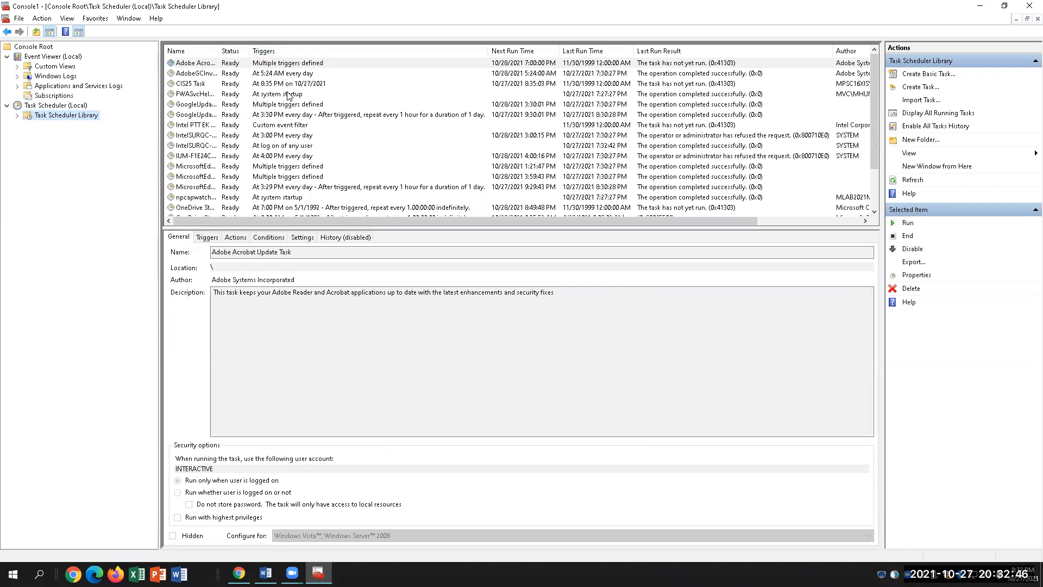
click(192, 85)
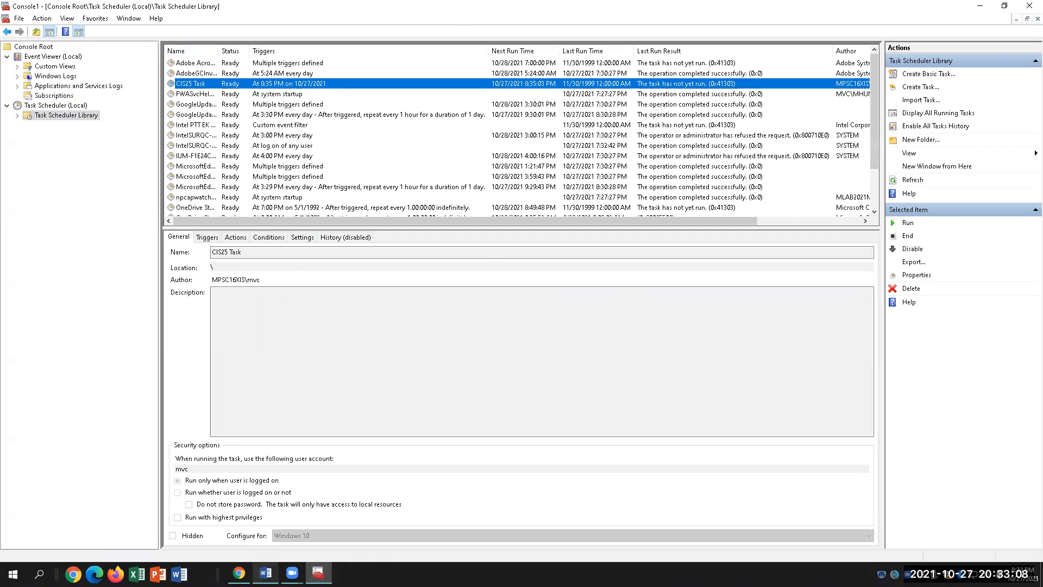
- Check worksheet question 45A in Word and look through the task list in the Task Scheduler Library
click(266, 573)
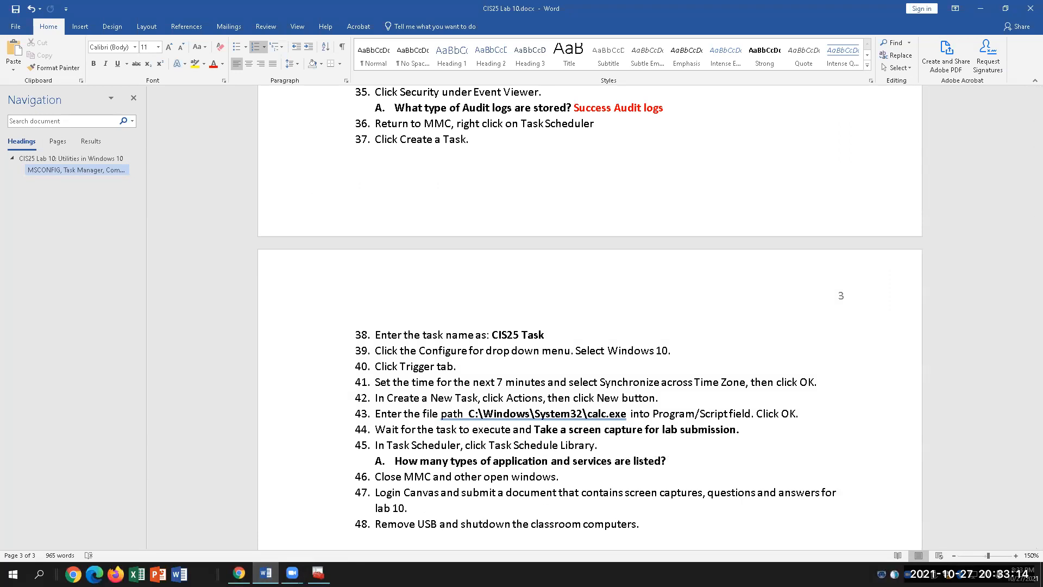
key(alt+Tab)
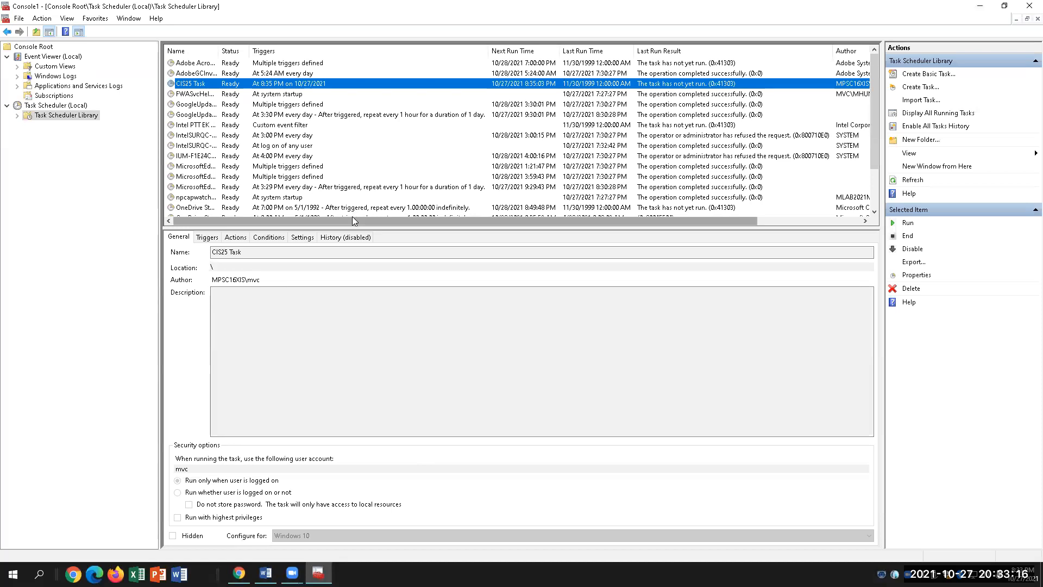
scroll(267, 129, down, 2)
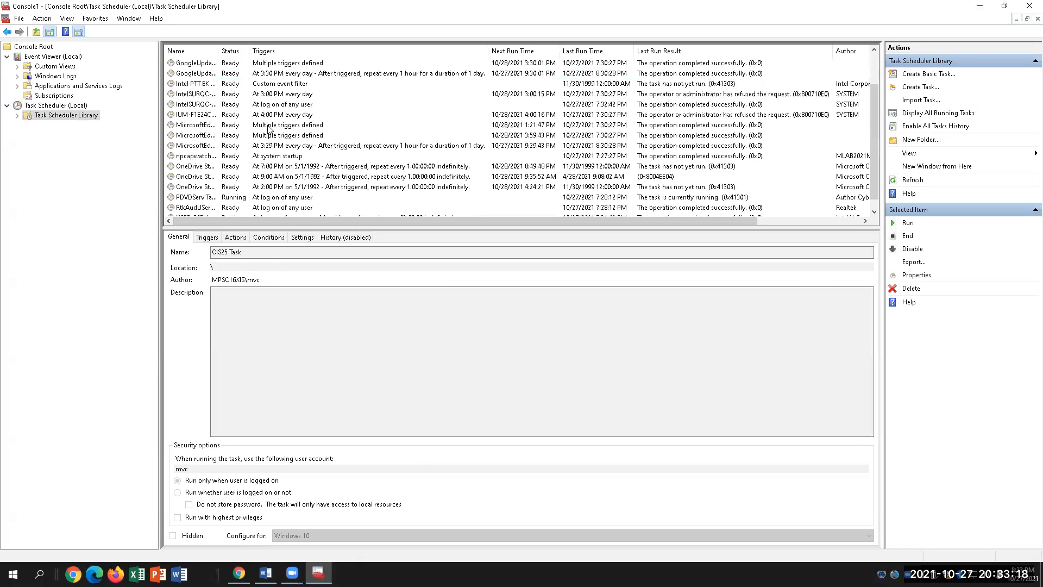
scroll(232, 170, up, 2)
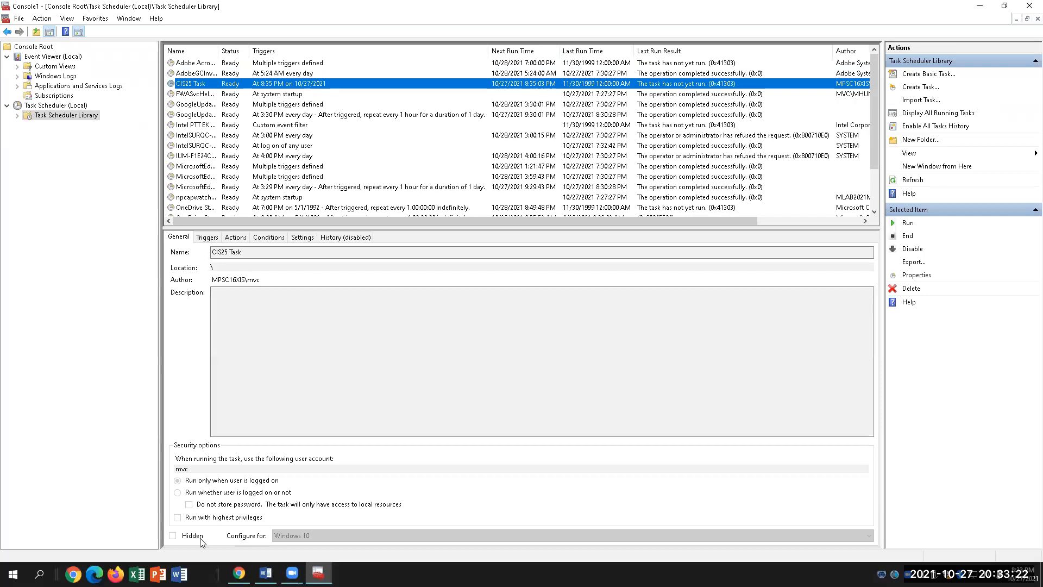
- Switch to Word, answer question 45A about listed applications and services with 25, and color the answer red
click(266, 574)
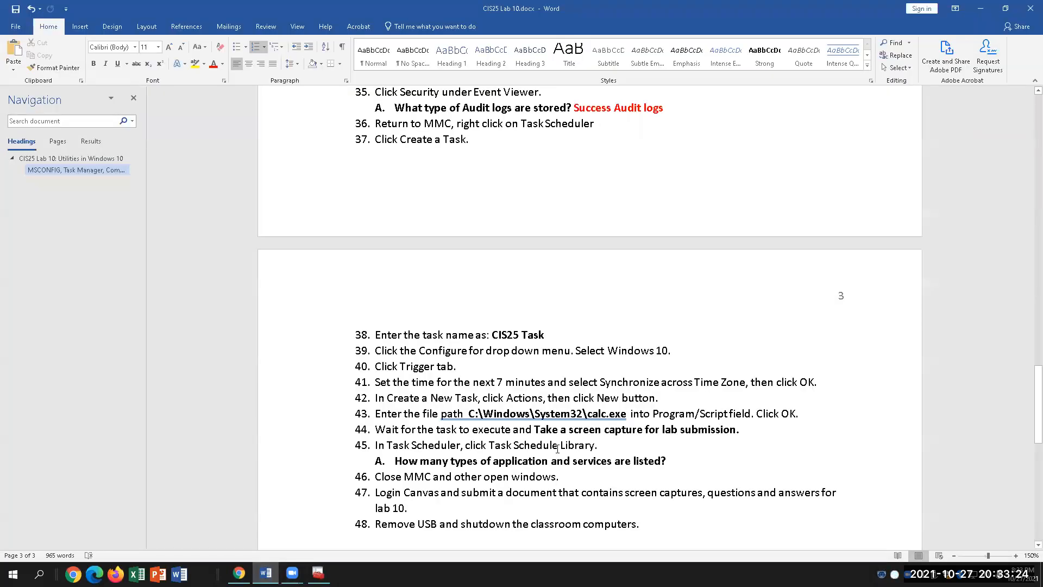
click(696, 461)
text(25)
drag(699, 463, 666, 462)
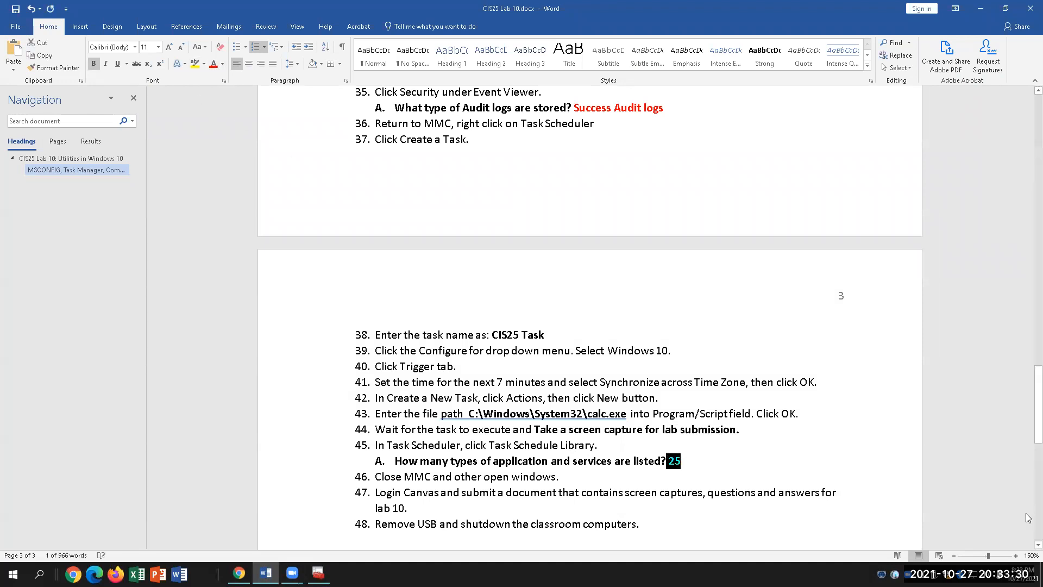
click(724, 494)
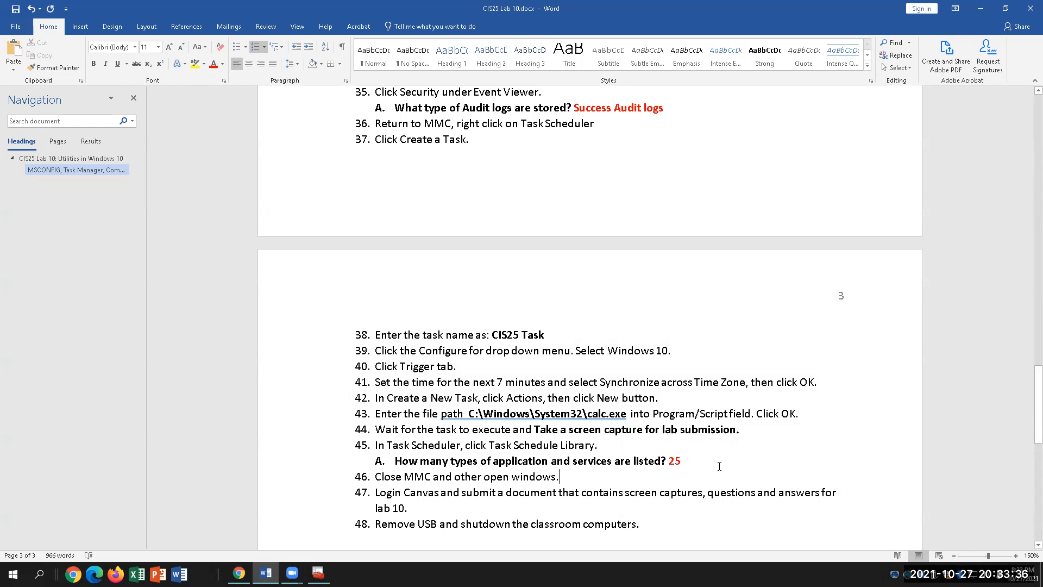
- Search Windows for backup, view the Backup settings page, and minimize the Settings window
click(752, 429)
click(318, 573)
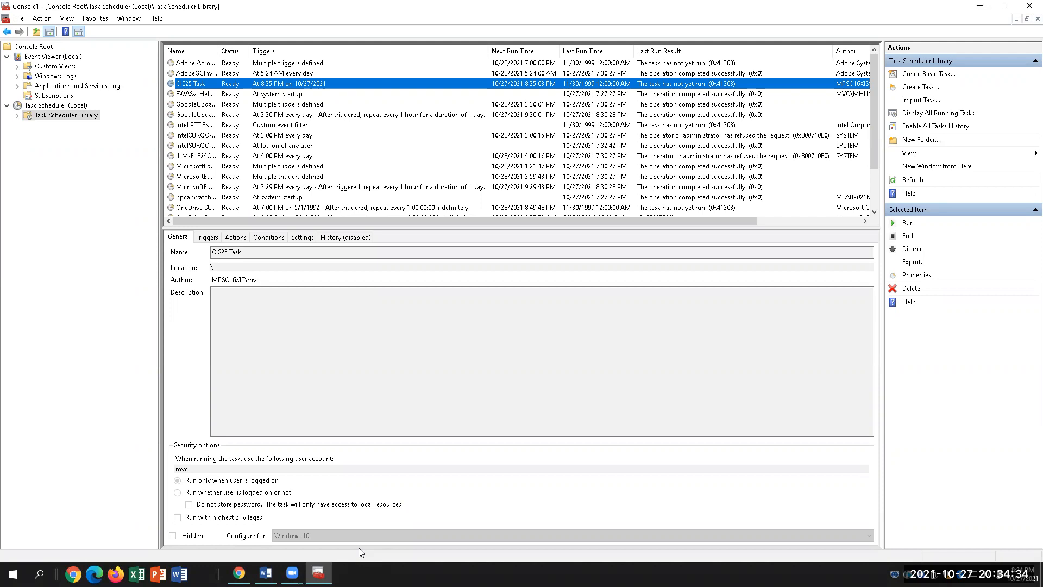
click(39, 574)
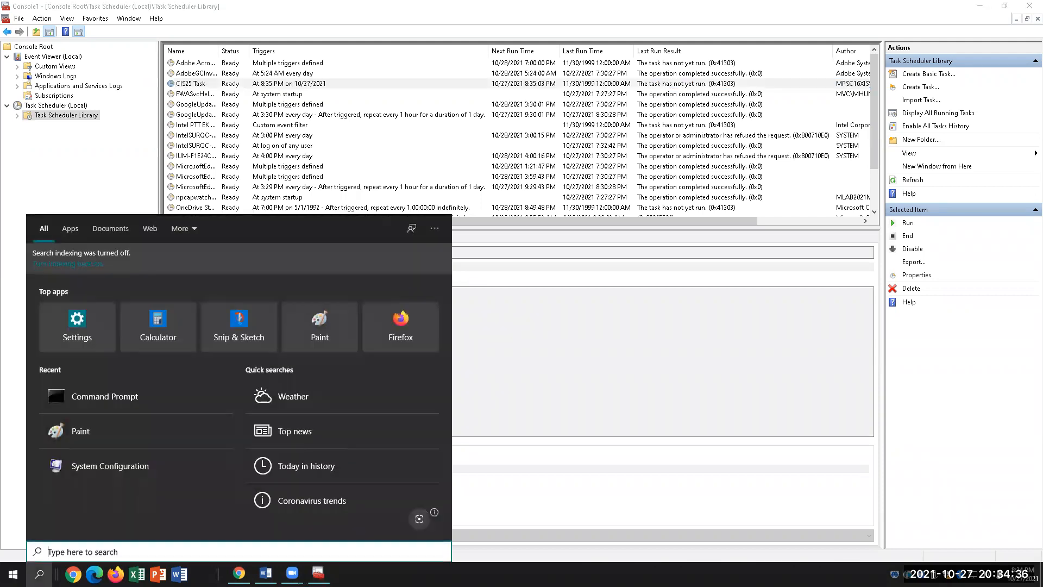
text(backup)
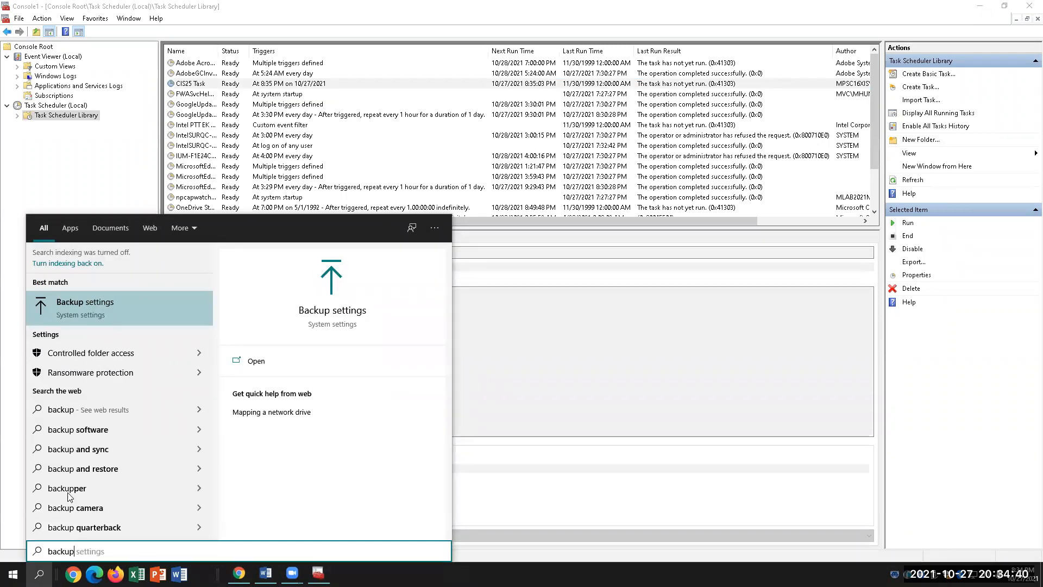
click(75, 309)
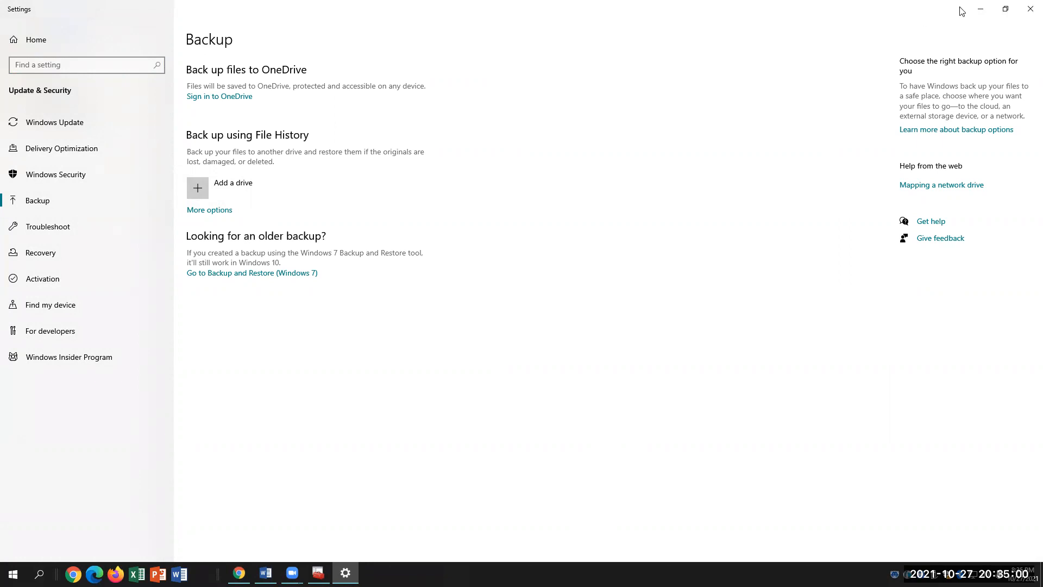
click(980, 9)
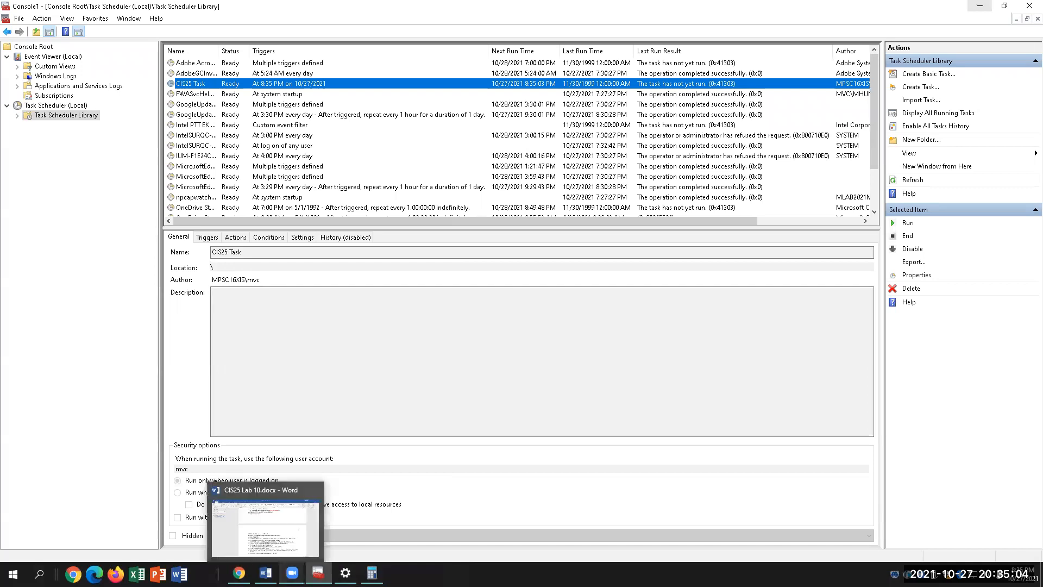
- Bring up the Calculator window launched by the scheduled task and return to the worksheet in Word
click(372, 574)
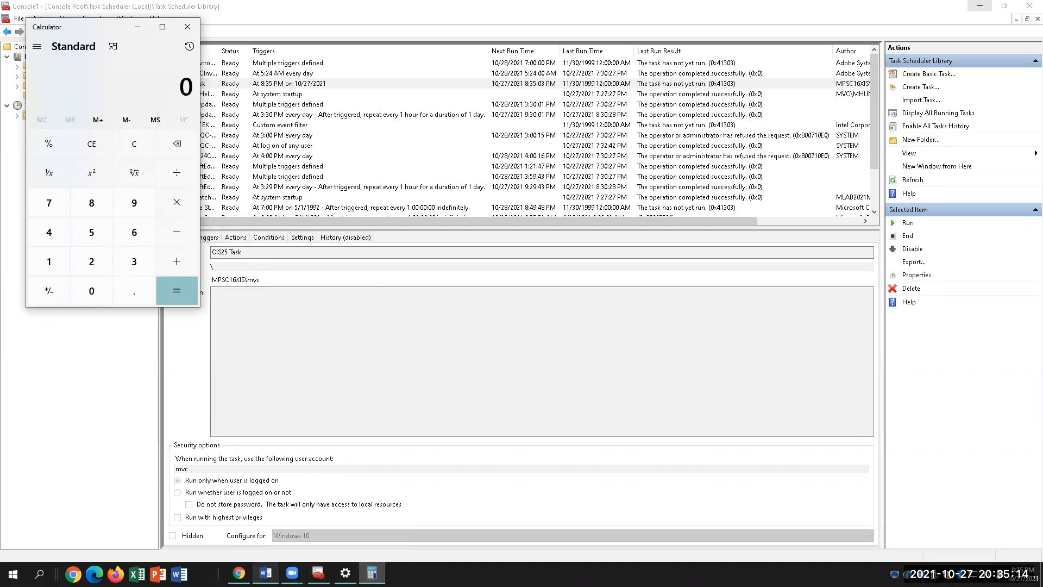
click(265, 573)
click(617, 508)
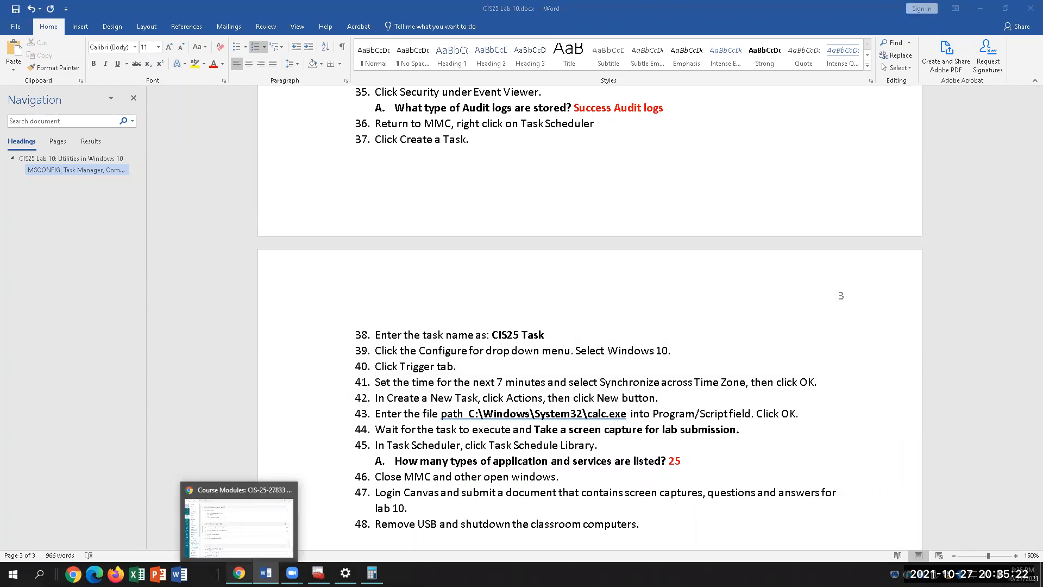
- Switch to Chrome, open the Unit 10 Lab: OS utilities assignment from the Canvas modules, and review its submission and due date details
click(239, 574)
scroll(324, 325, up, 3)
scroll(324, 324, up, 10)
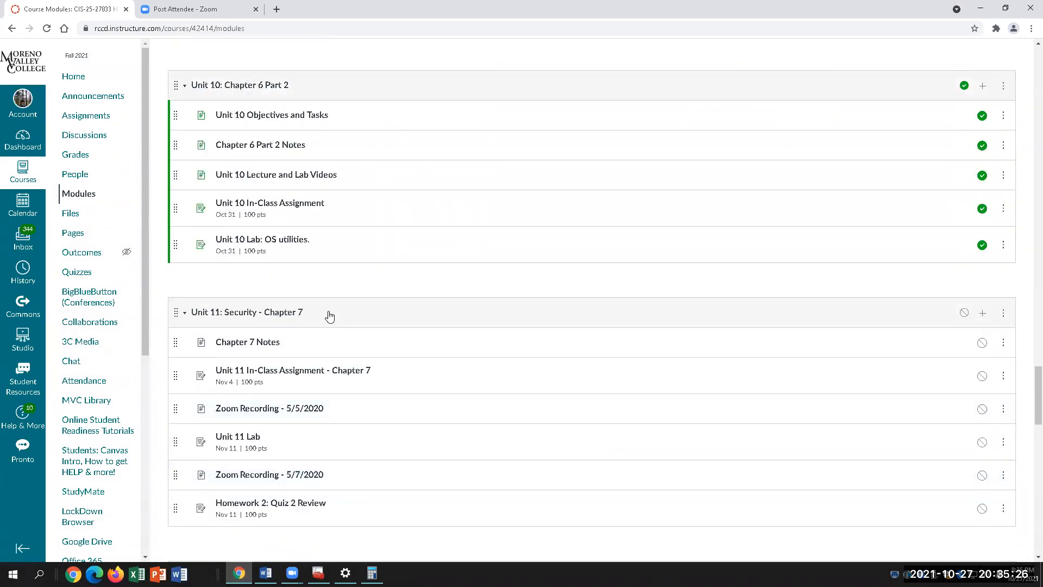
click(320, 204)
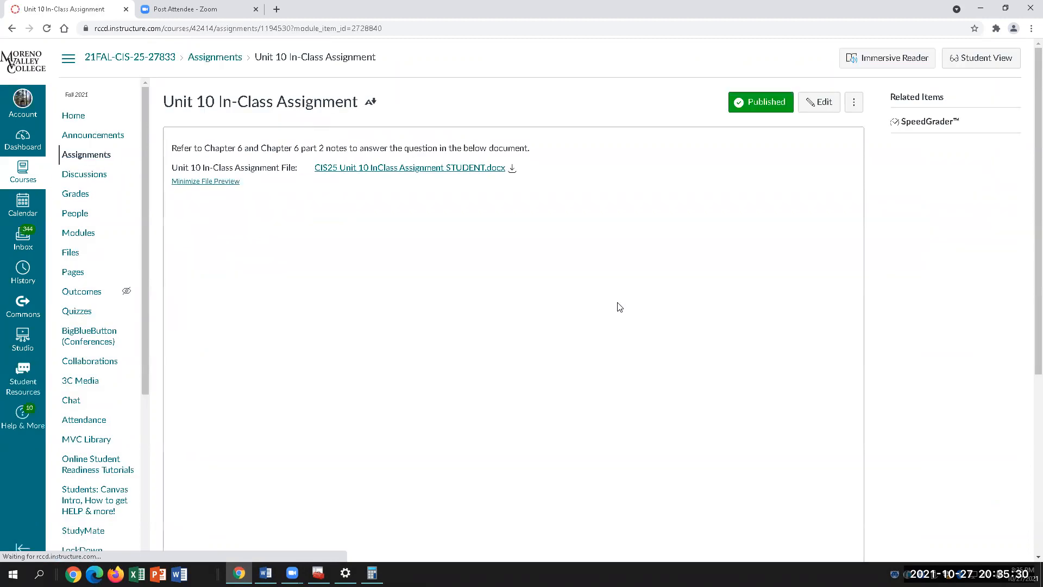
key(alt+Left)
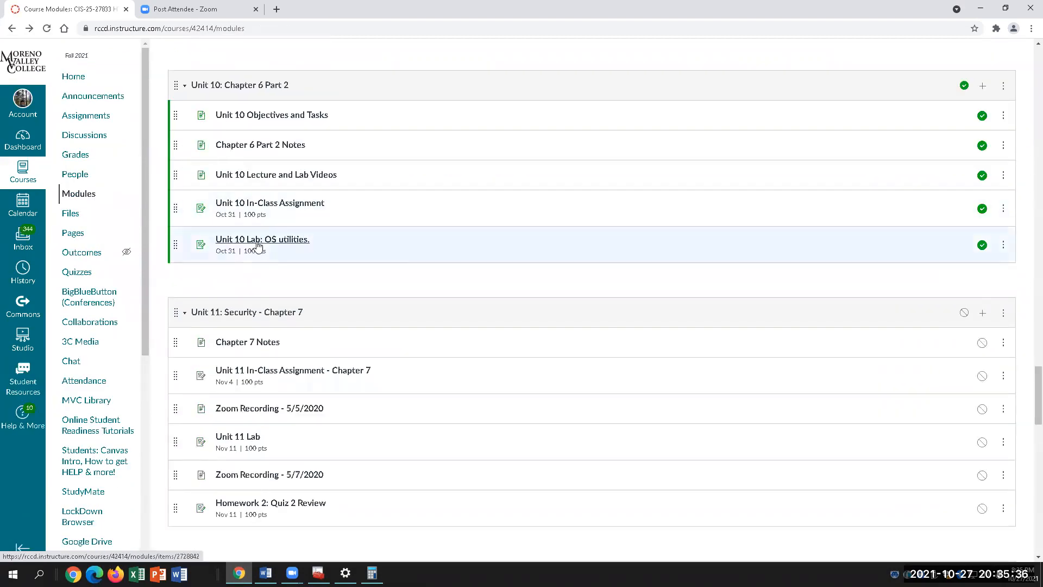
click(258, 244)
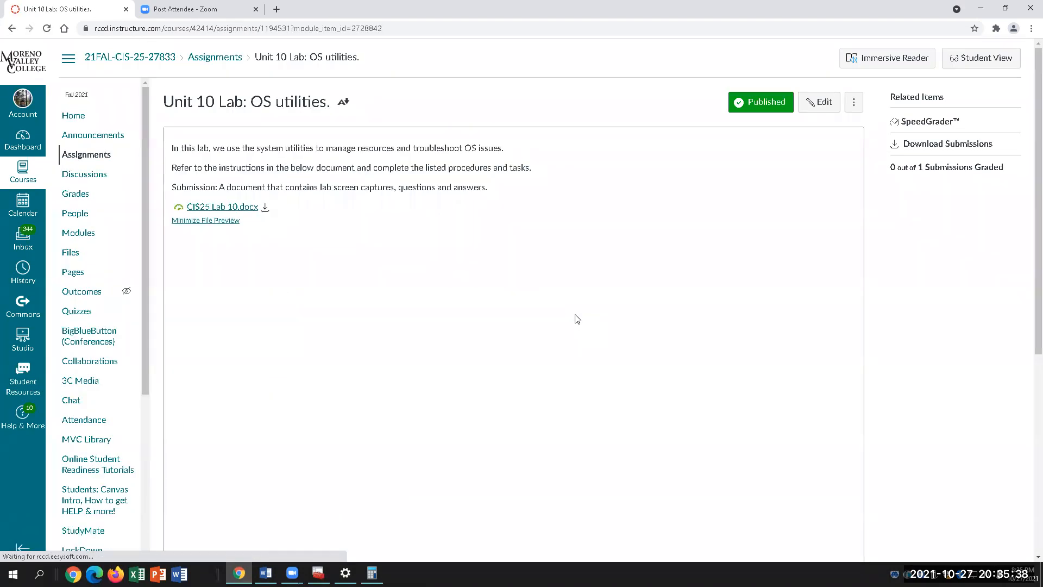
scroll(577, 319, down, 10)
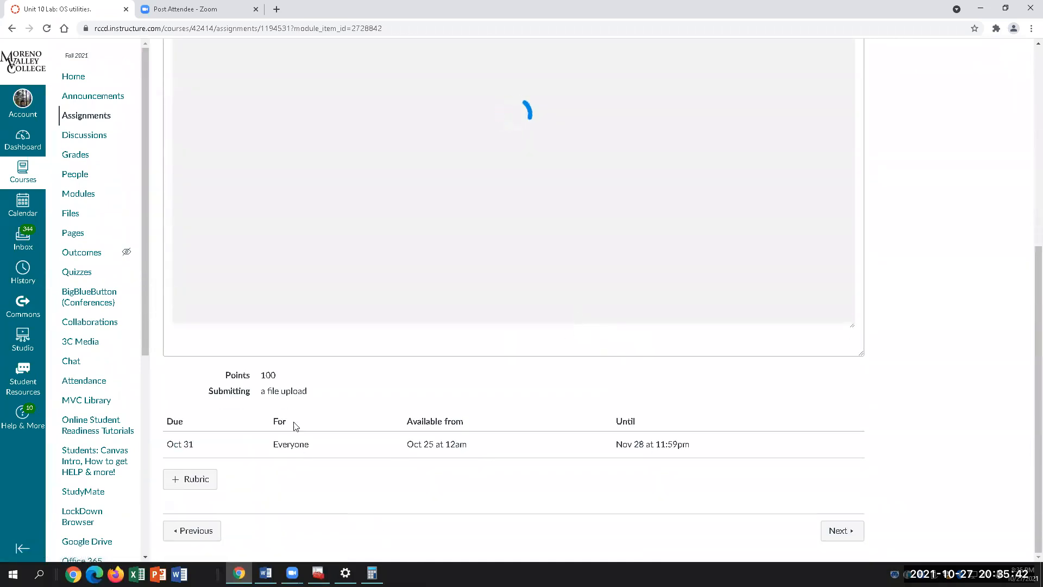
- Review the Unit 10 Lab submission instructions and the opening procedures in the embedded CIS25 Lab 10 document preview
scroll(409, 499, up, 4)
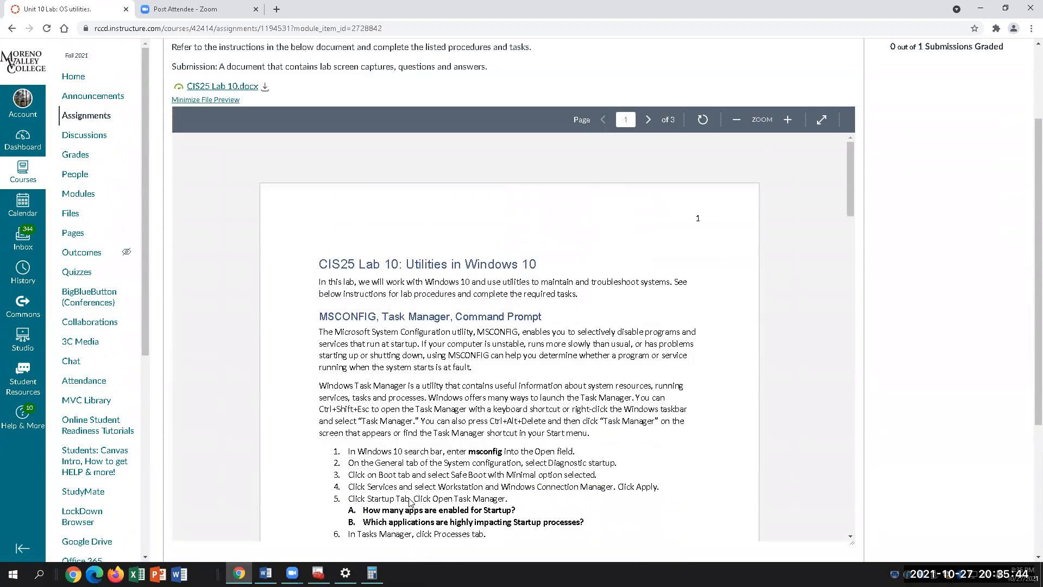
scroll(408, 499, up, 2)
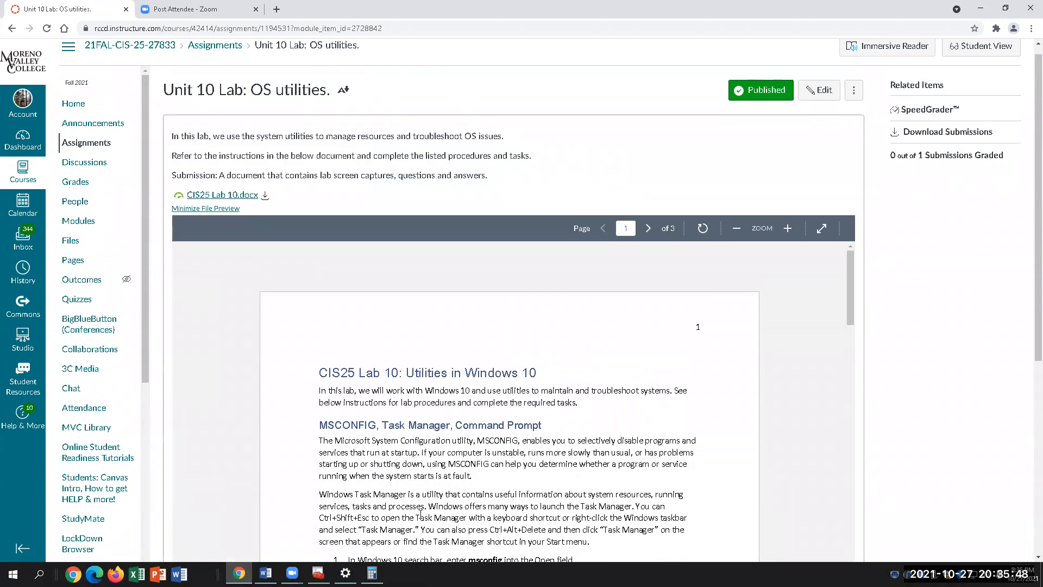
scroll(352, 434, up, 1)
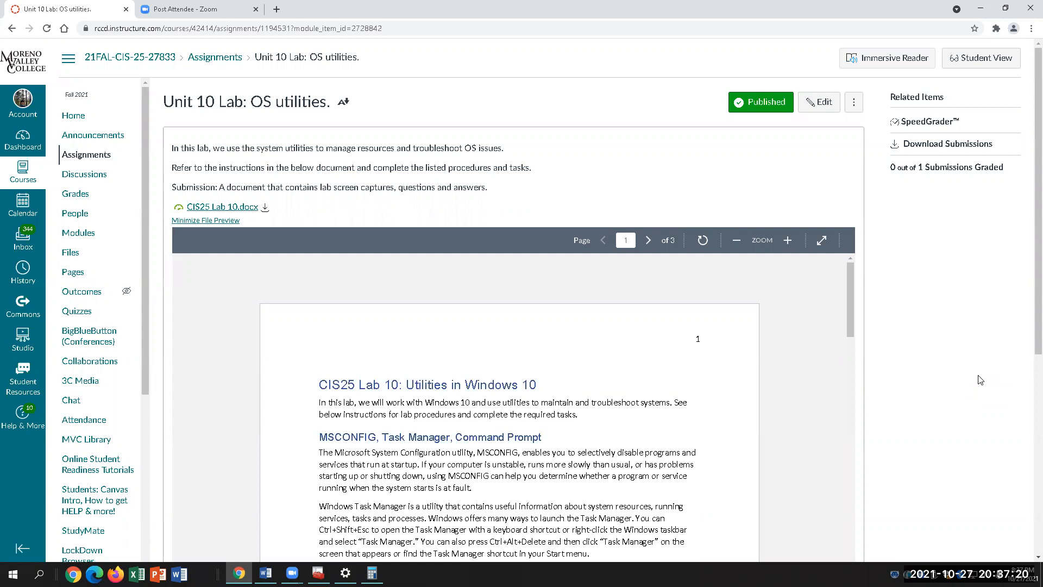
scroll(798, 397, down, 3)
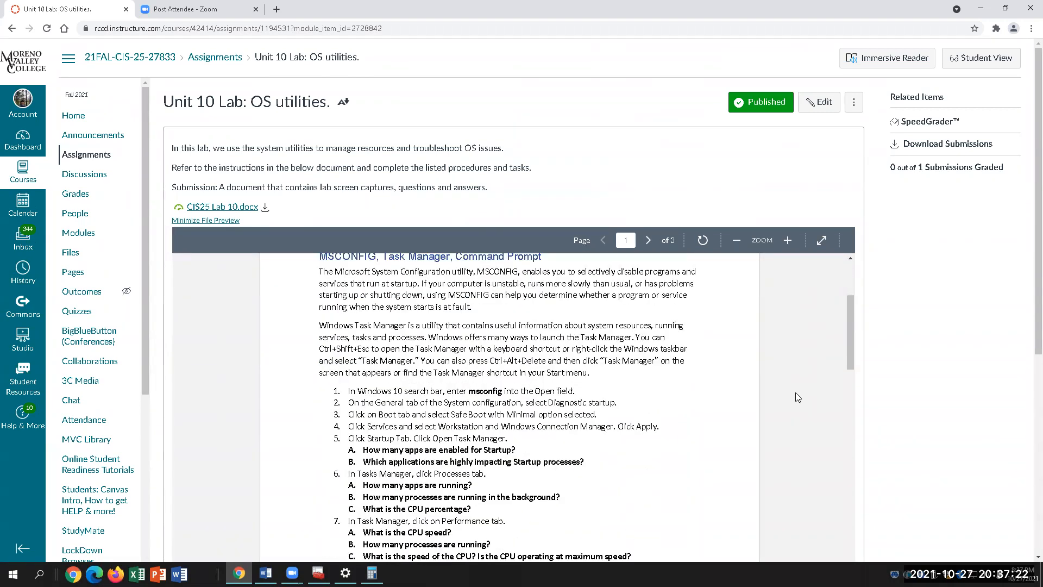
scroll(798, 397, up, 2)
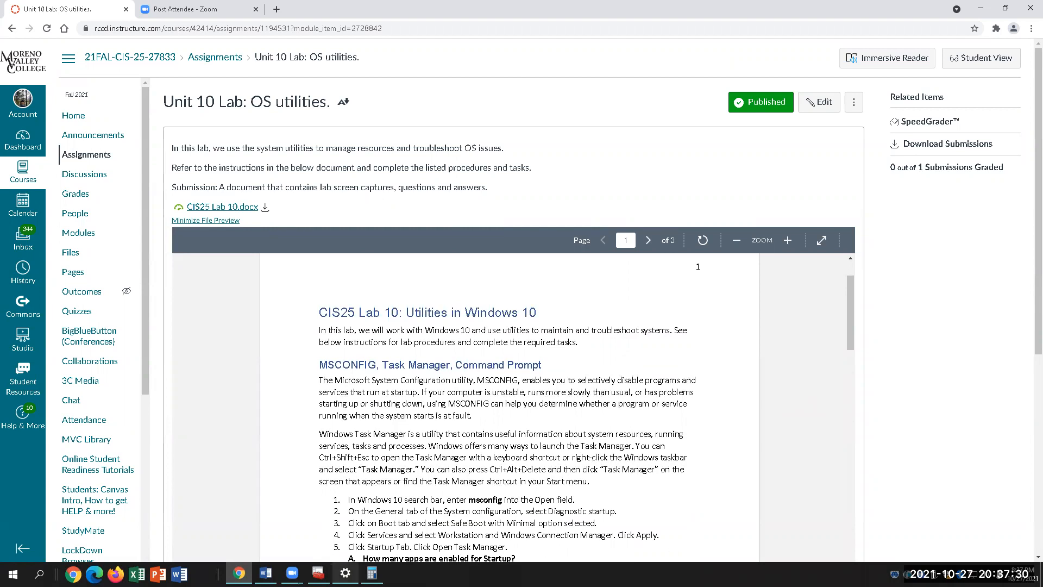
- Switch to Word to check the worksheet's closing submission steps, and return to the lab assignment in Chrome
click(266, 573)
click(447, 504)
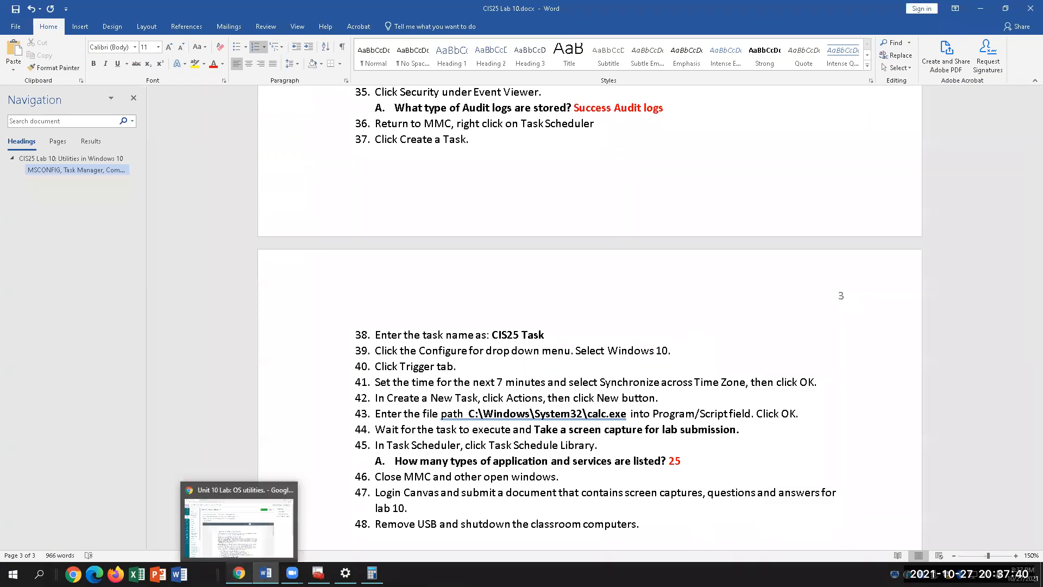
click(239, 574)
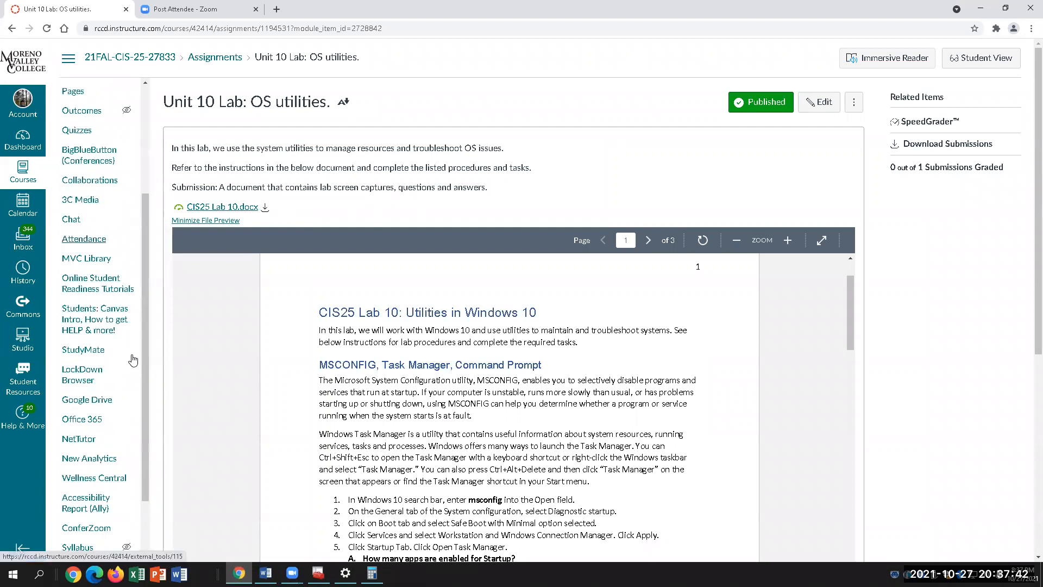
- Go to the course's Modules page and view the Summer 2022 Internships page from the last module
scroll(132, 360, down, 3)
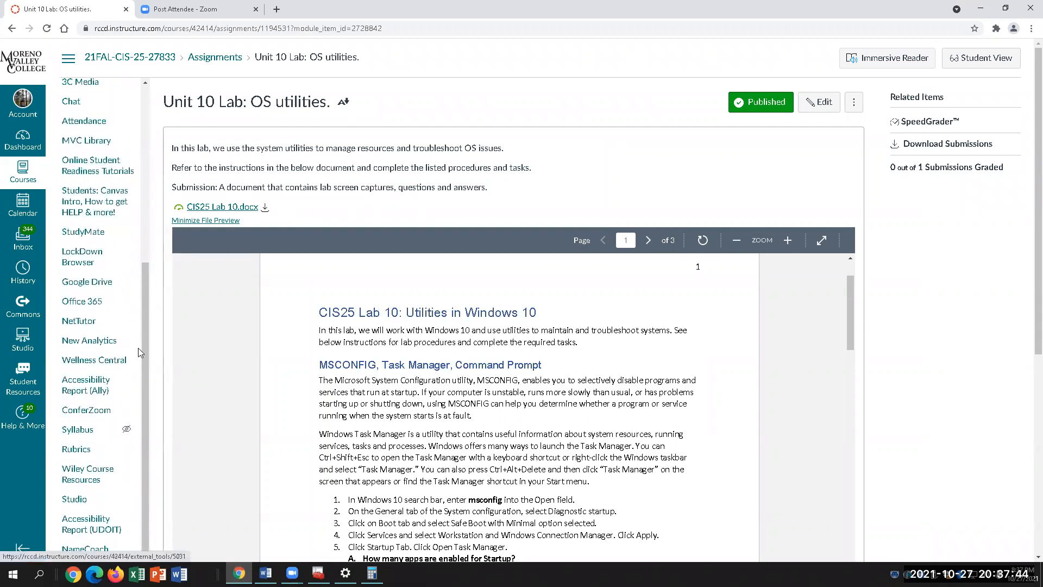
scroll(140, 352, up, 5)
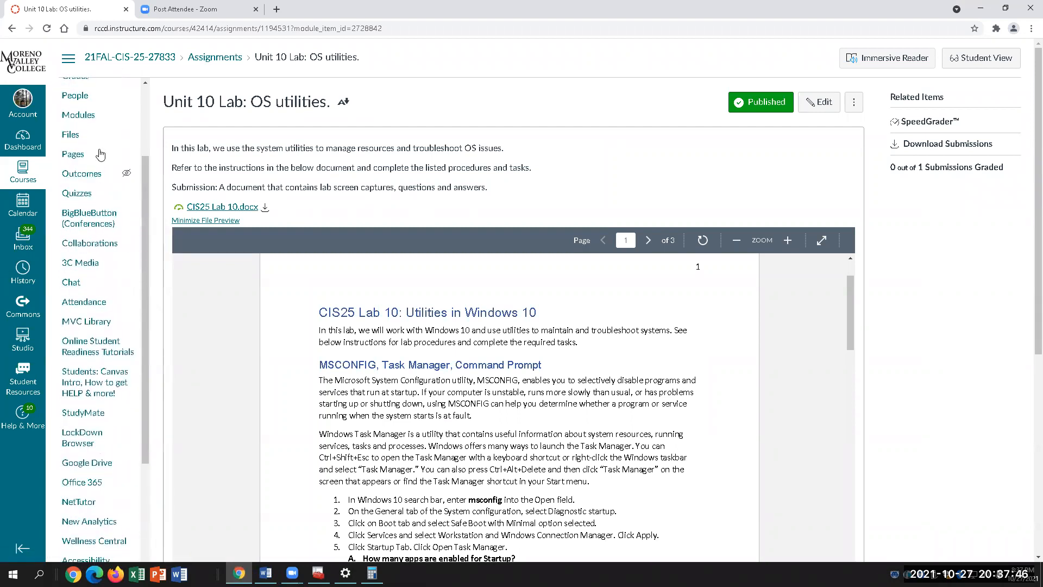
click(87, 116)
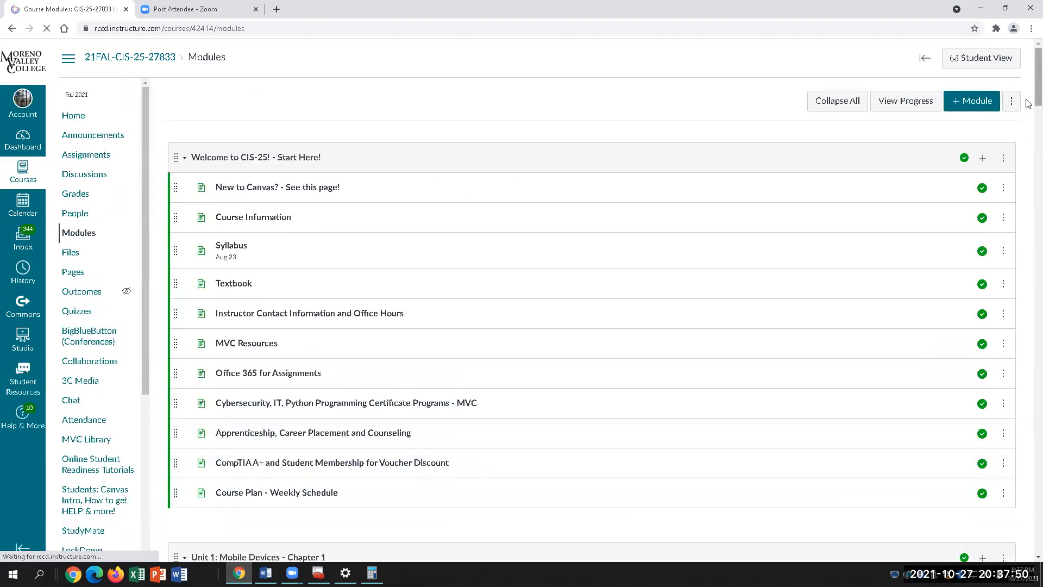
scroll(1028, 103, down, 20)
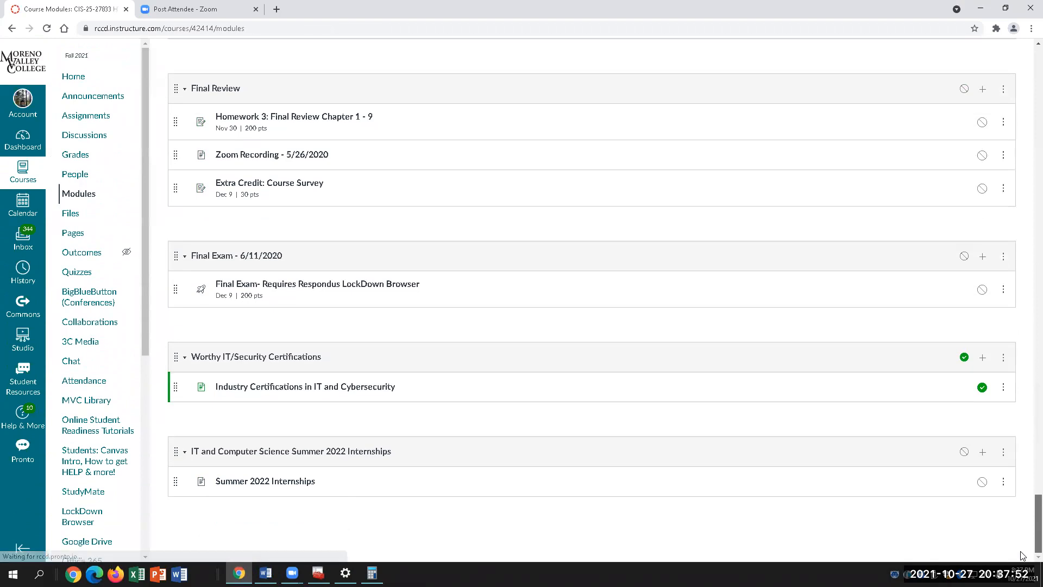
scroll(1028, 497, up, 9)
scroll(1029, 497, down, 10)
click(303, 481)
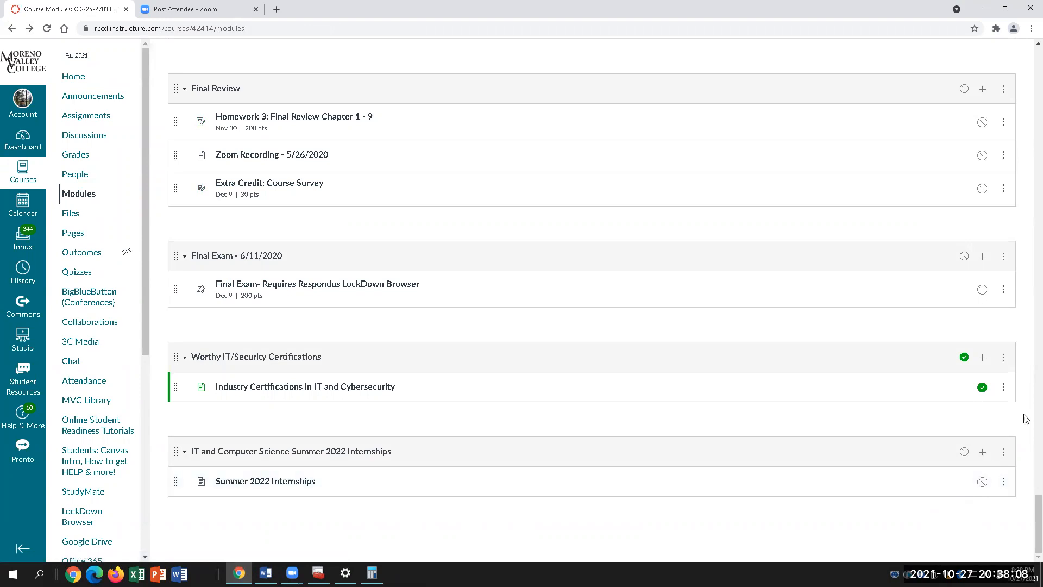
- Publish the IT and Computer Science Summer 2022 Internships module and open its Summer 2022 Internships page
click(962, 453)
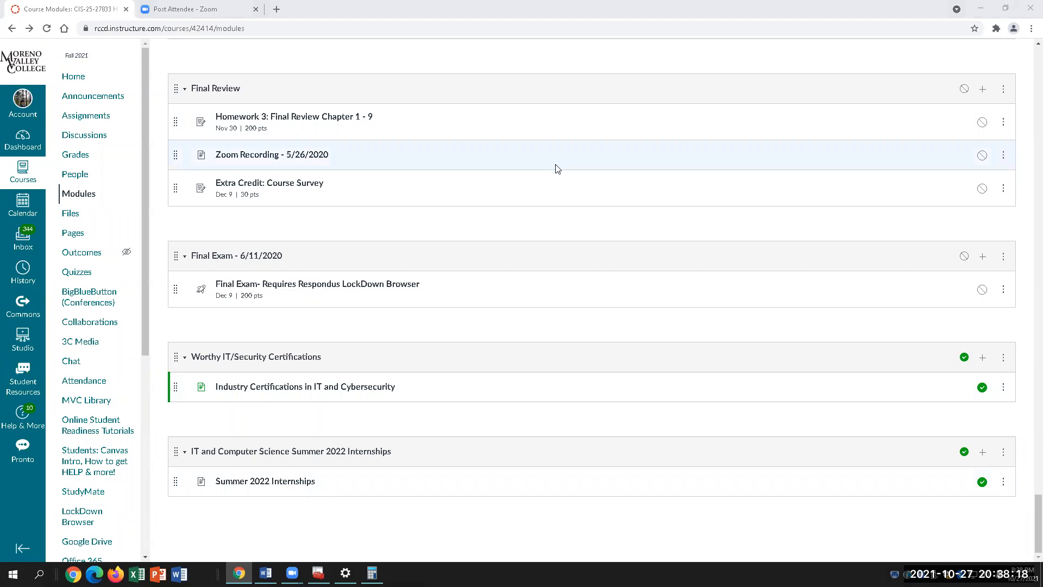
click(575, 533)
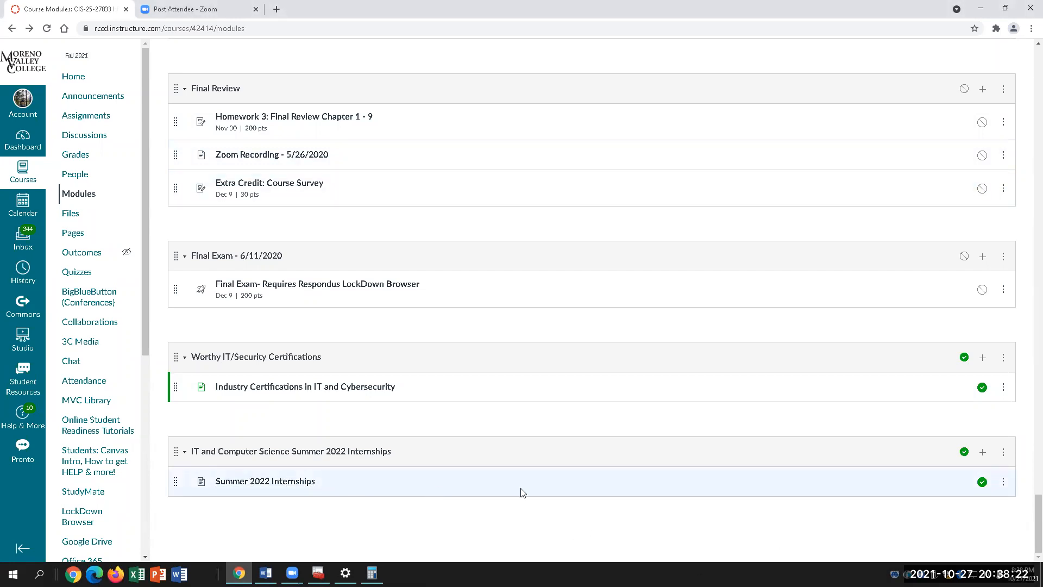
click(296, 484)
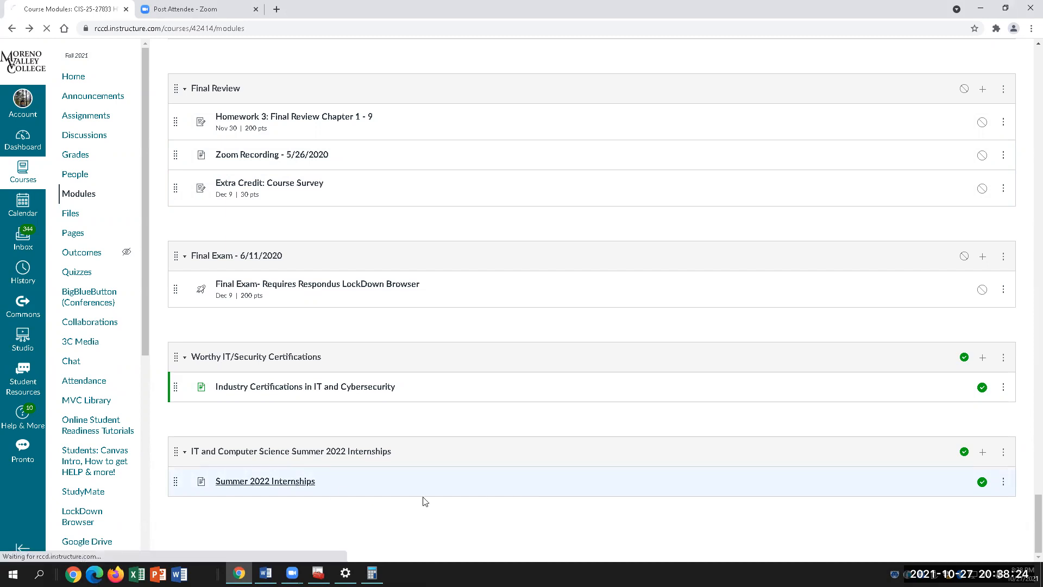